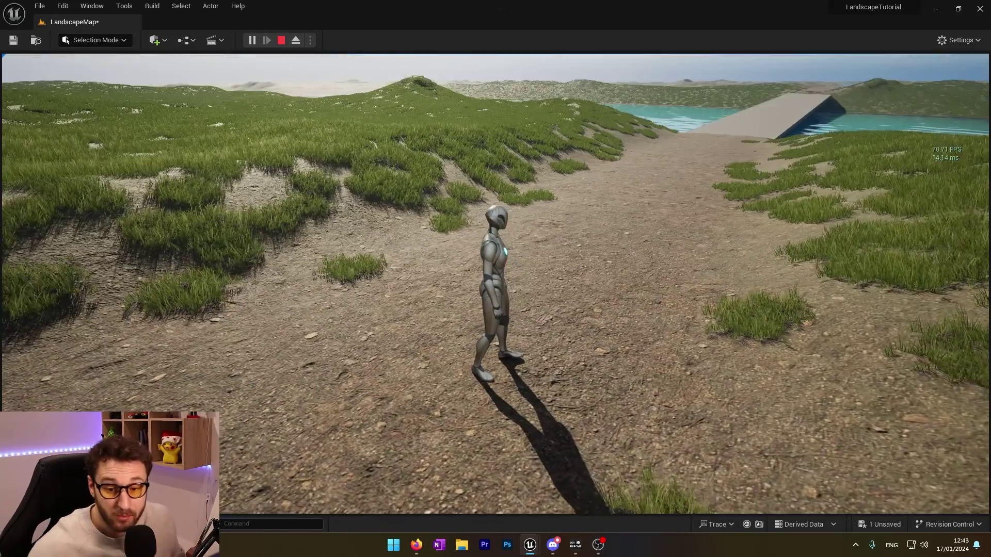
Step: Stop the play test and display the advanced GPU statistics in the viewport
key("Escape")
left_click(10, 63)
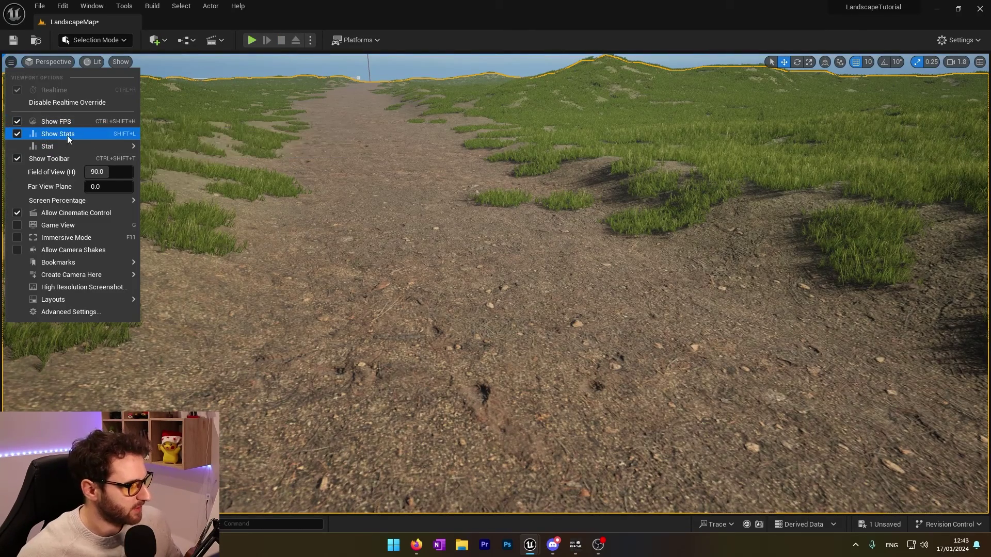
mouse_move(57, 147)
mouse_move(169, 152)
scroll(248, 392, "down", 8)
scroll(228, 459, "down", 3)
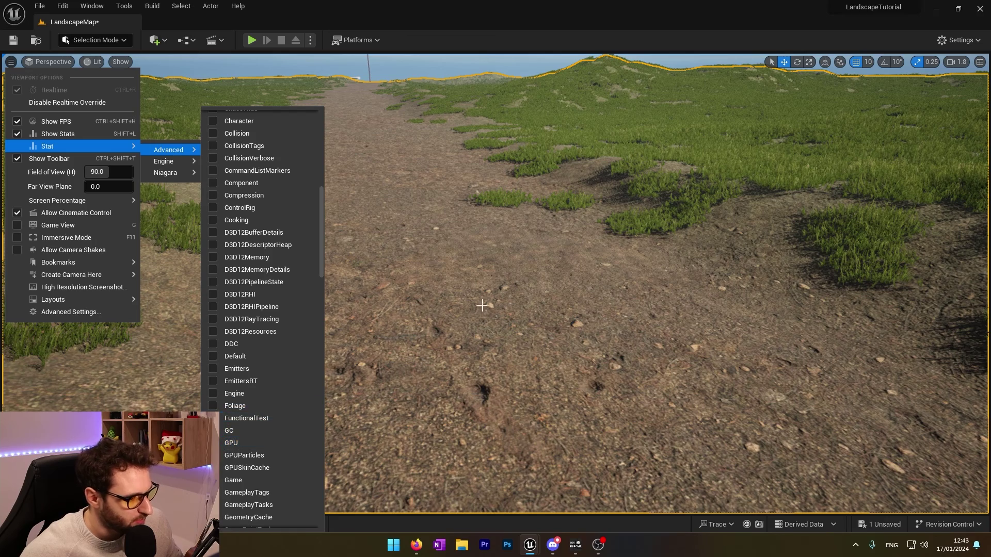
left_click(460, 290)
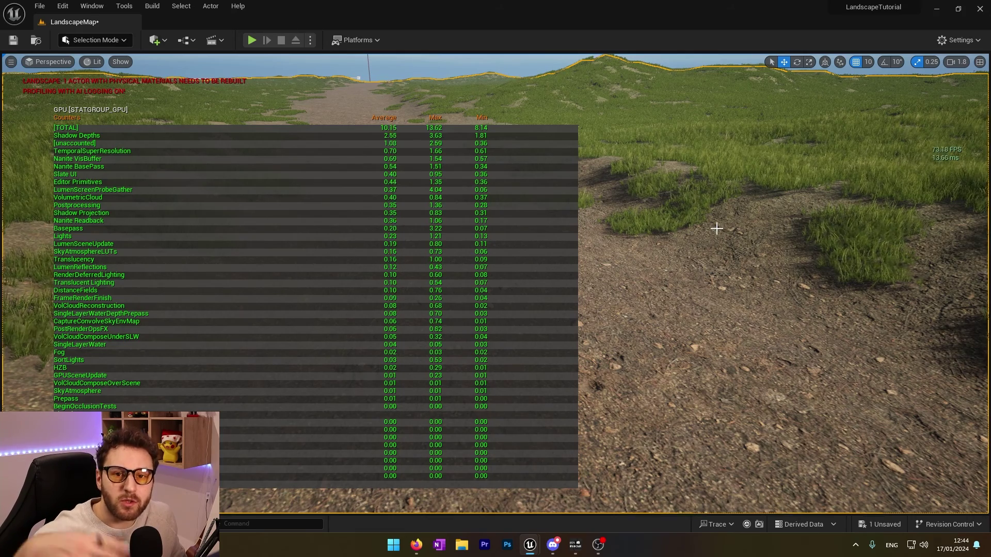
Step: Turn off the GPU statistics and examine the grass and its shadows beside the dirt path
left_click(12, 62)
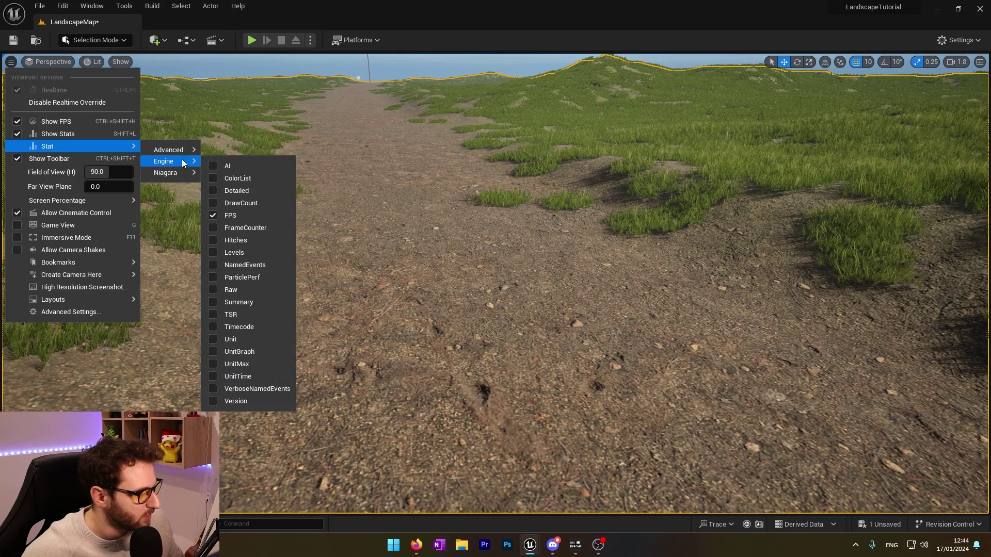
scroll(243, 362, "down", 10)
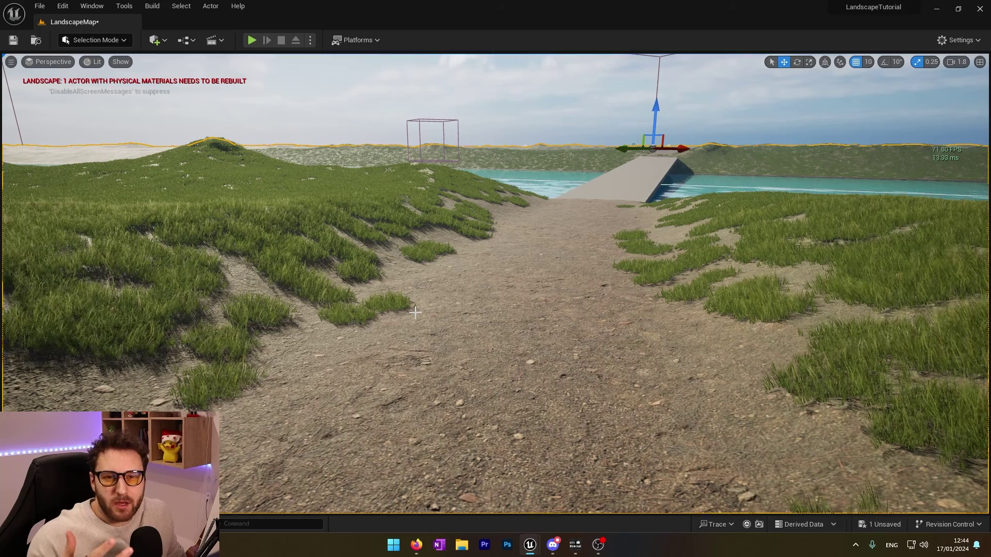
right_click_drag(391, 289, 338, 300)
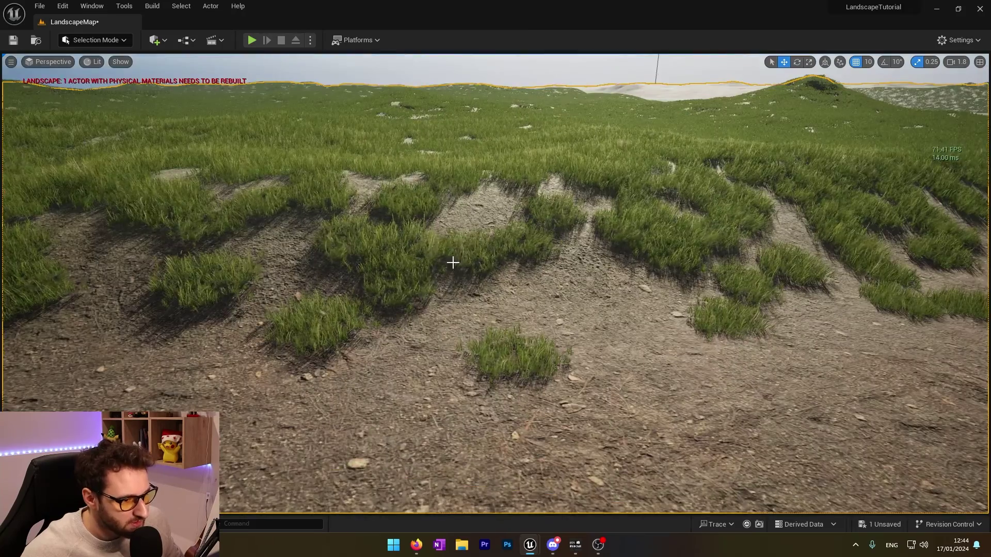
scroll(468, 257, "up", 5)
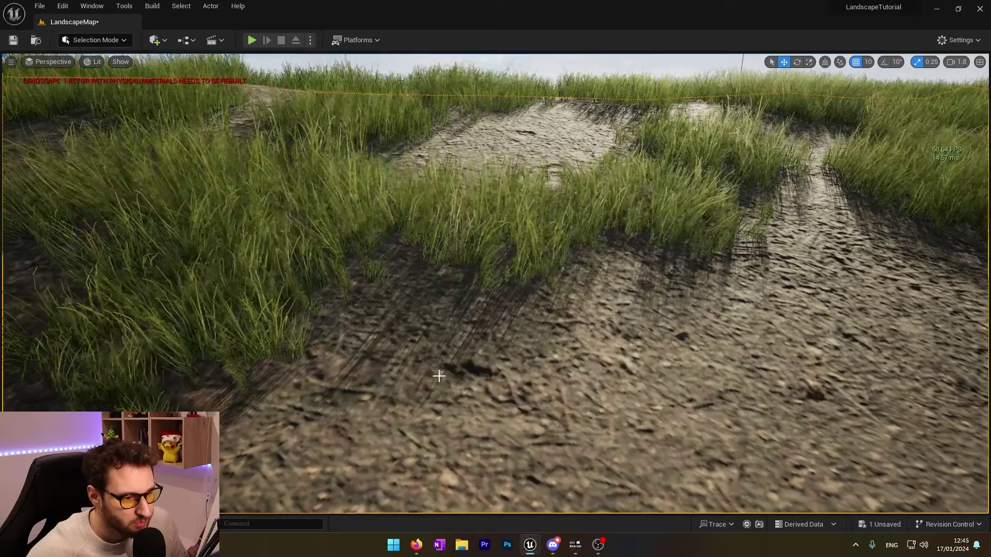
right_click_drag(523, 347, 624, 347)
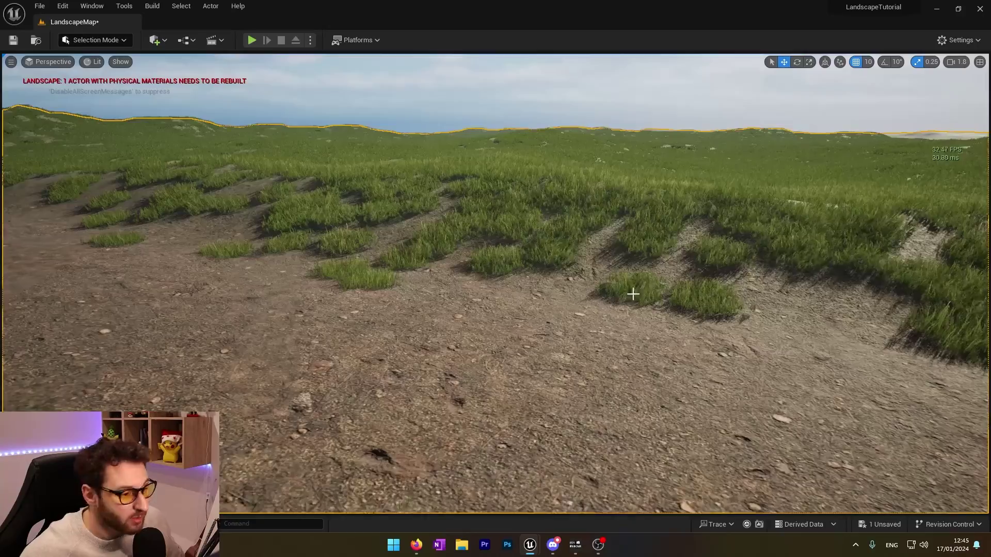
Step: Open the LG_Grass landscape grass type from the Foliages folder and show the choices for its setting marked Auto
left_click(37, 524)
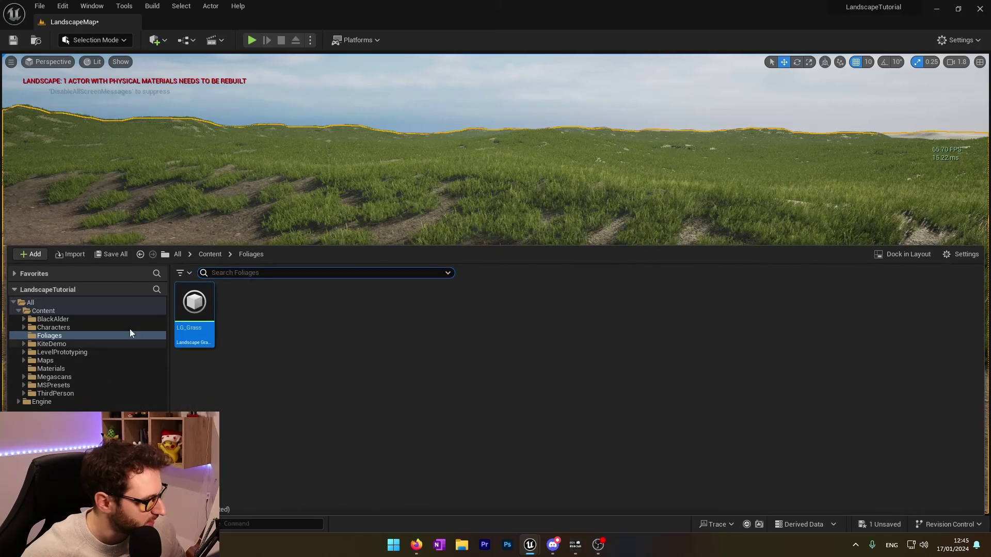
double_click(188, 305)
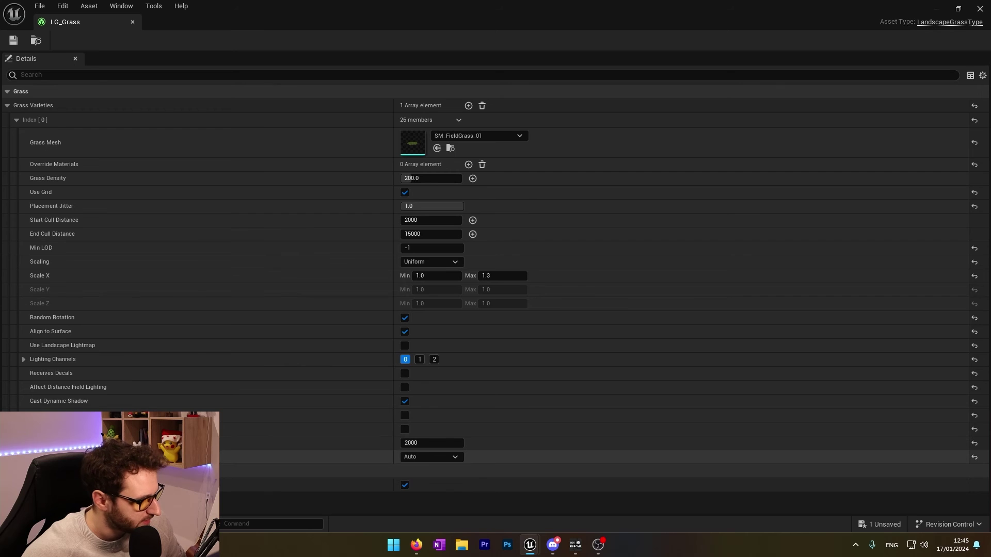
left_click(428, 457)
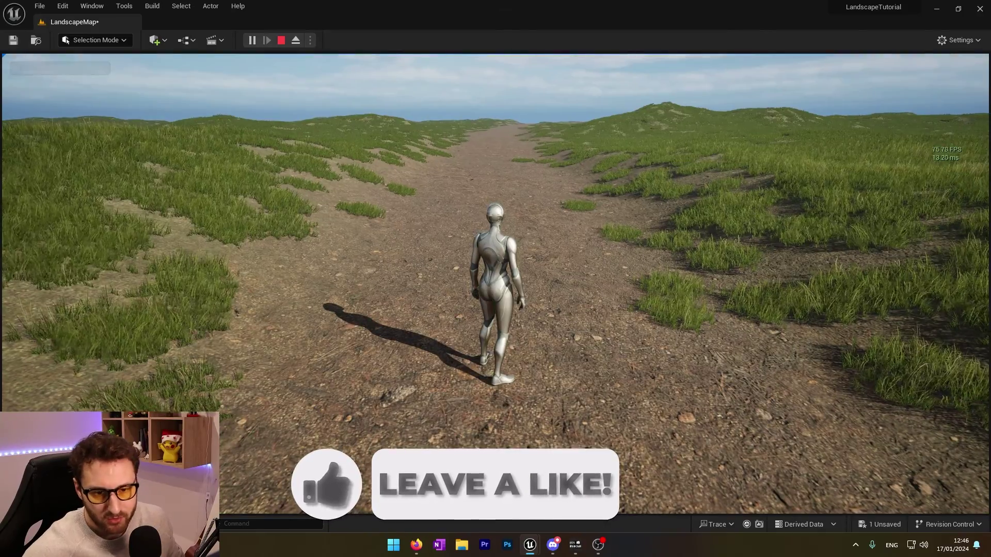
Step: Stop the play test and bring up the list of advanced viewport statistics
key("Escape")
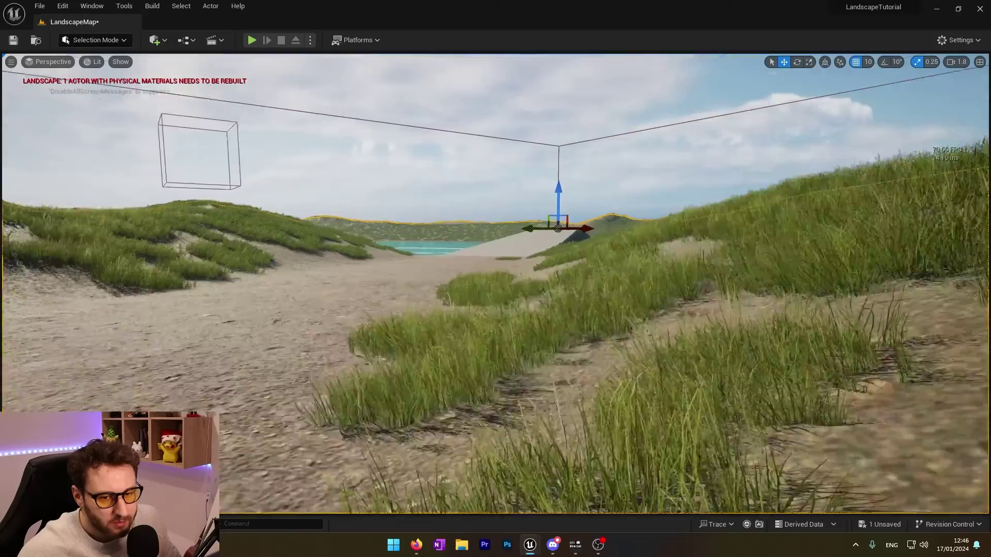
right_click_drag(496, 284, 387, 372)
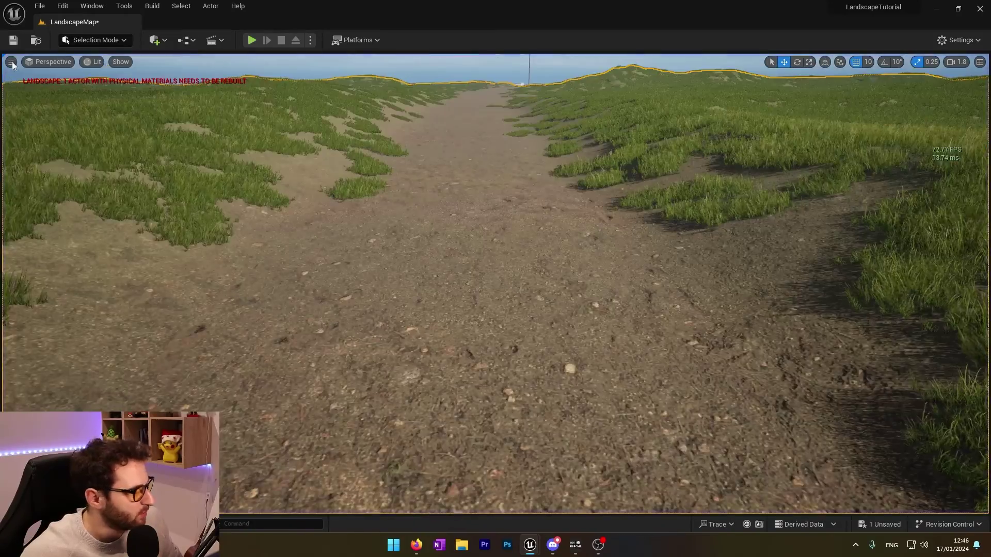
left_click(11, 62)
mouse_move(78, 146)
mouse_move(171, 150)
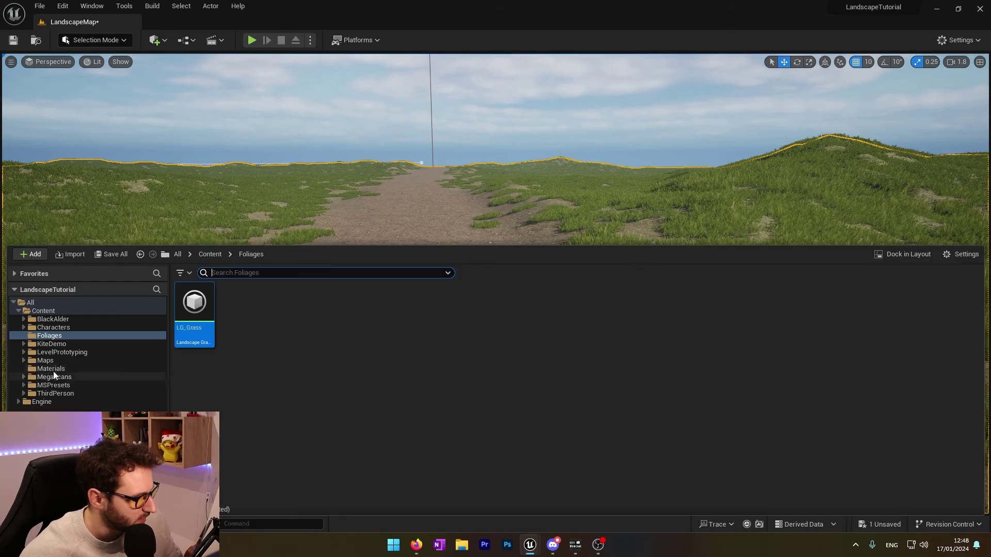
Step: Create a folder named PCG under Content, add a PCG graph named PCG_Trees in it, and open the graph
key("ctrl+space")
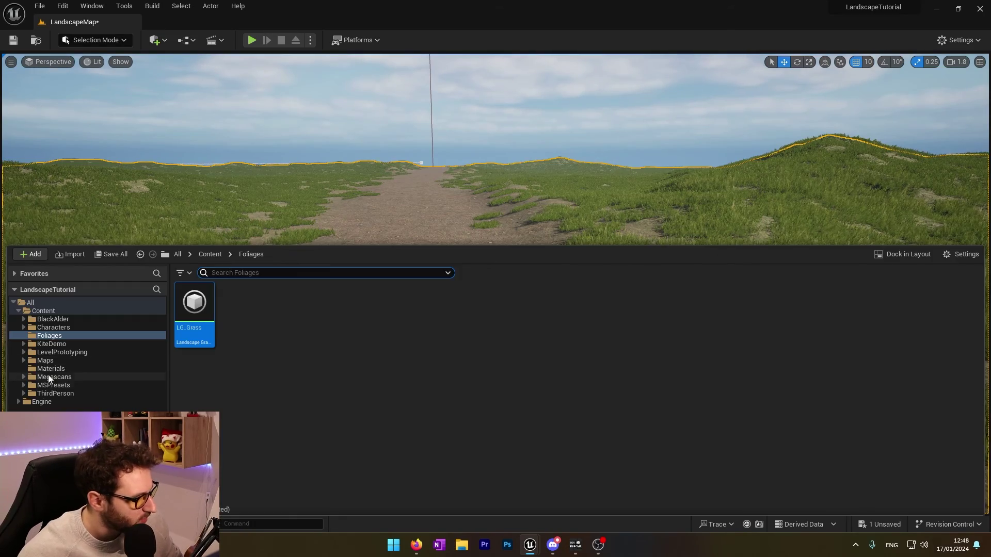
right_click(44, 311)
left_click(92, 97)
type("PCG")
key("Return")
right_click(341, 289)
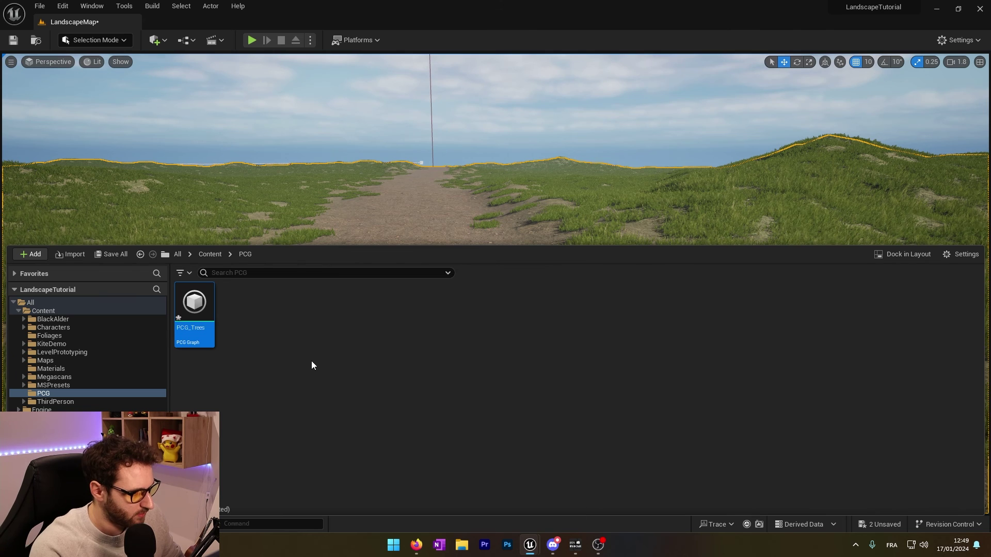
double_click(194, 299)
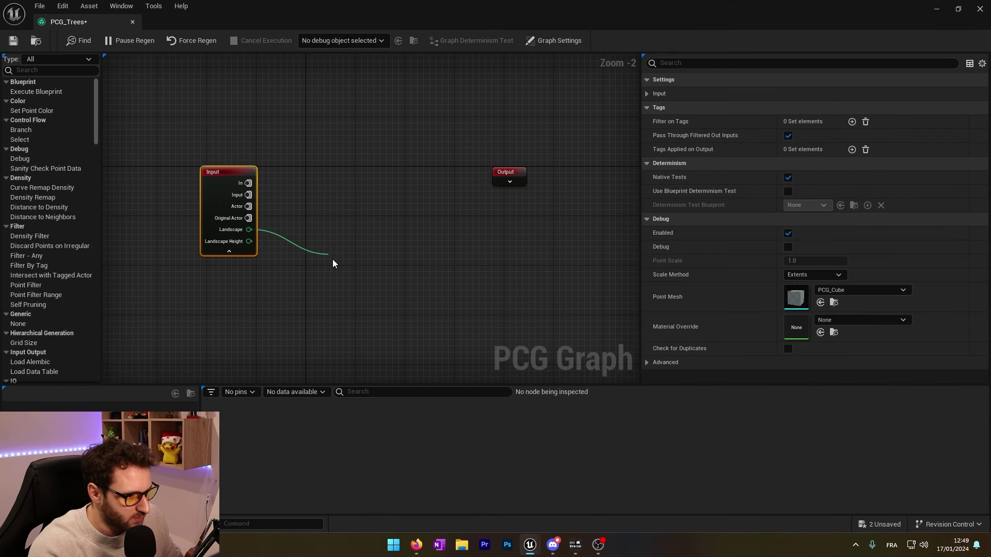
Step: Connect a Surface Sampler to the Input node's Landscape output and add a Transform Points node after the sampler
left_click(371, 300)
left_click_drag(351, 258, 333, 217)
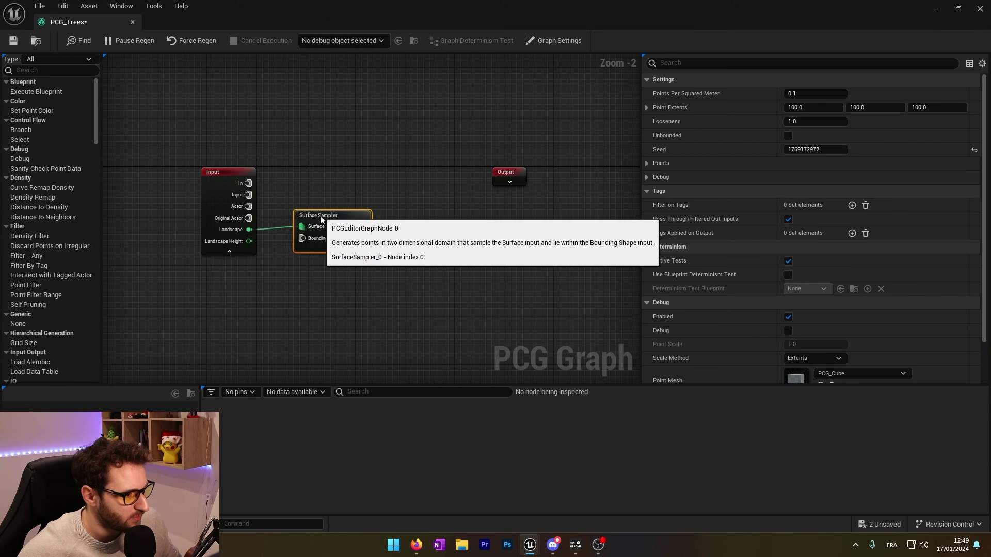
right_click_drag(372, 243, 249, 252)
left_click_drag(247, 236, 283, 247)
type("tr")
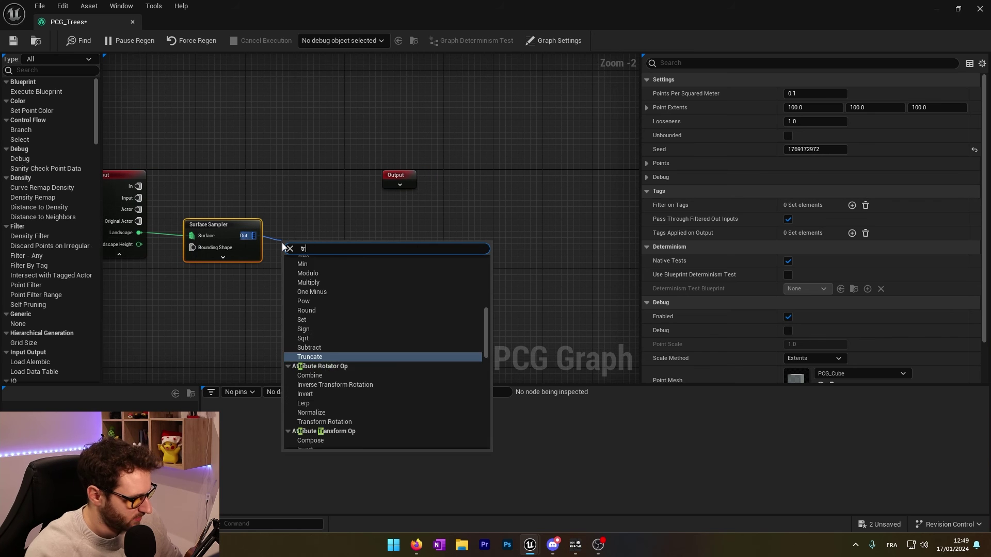
type("ansform")
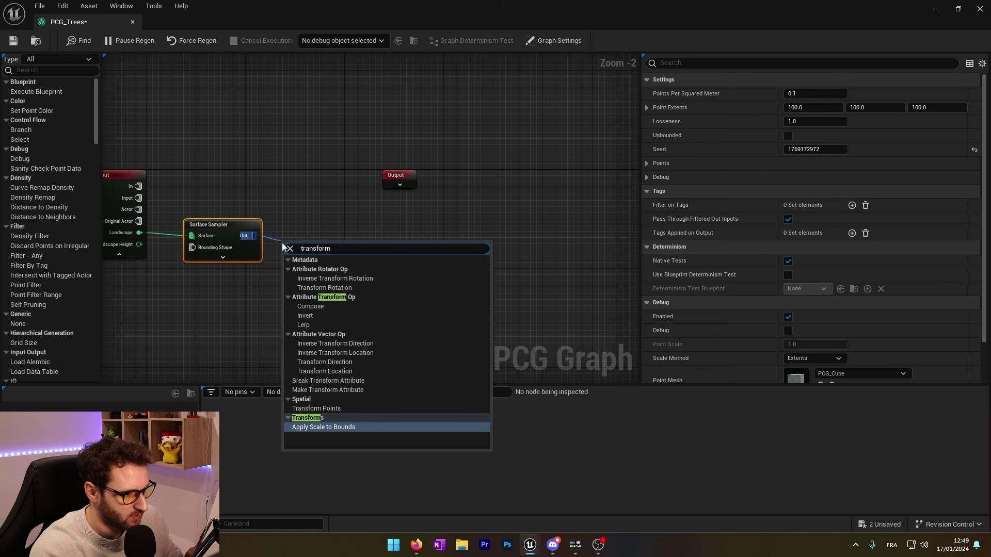
left_click(316, 409)
left_click_drag(300, 246, 307, 225)
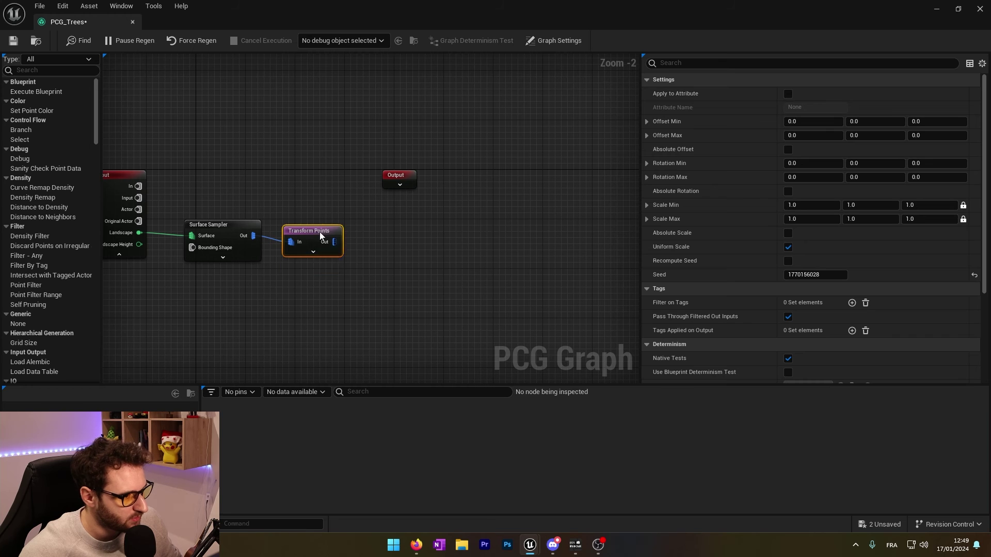
Step: In Transform Points, set Rotation Max Z to 360, enable Absolute Rotation, set Scale Min to 1.2 and enter a Scale Max
left_click(931, 178)
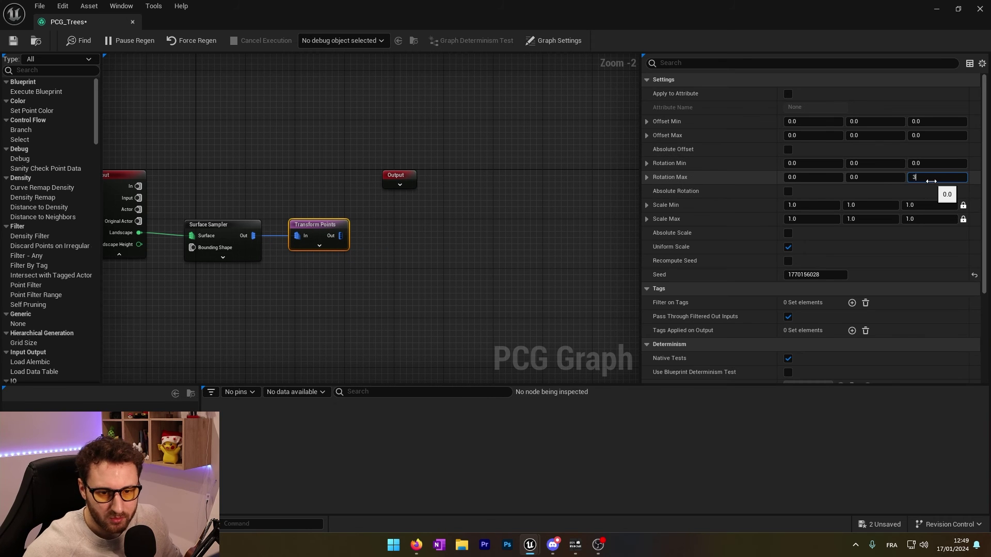
left_click(788, 191)
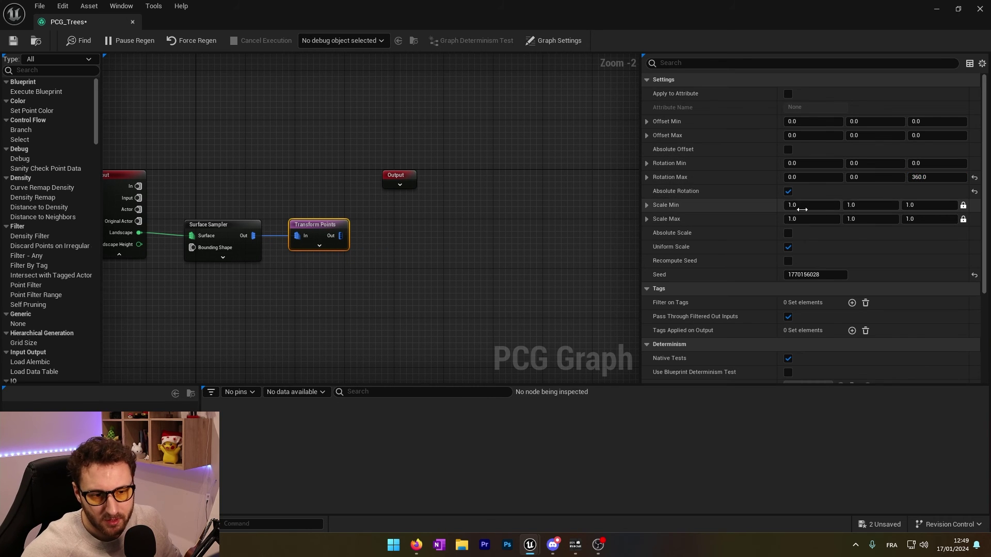
type("1.")
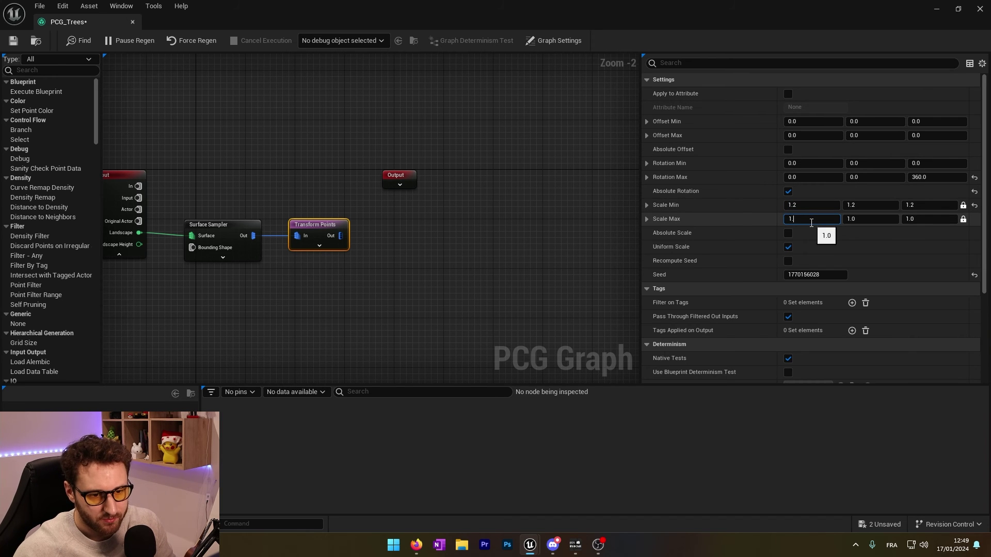
Step: Add a Density Filter node after Transform Points and enable debug display on it
left_click(354, 235)
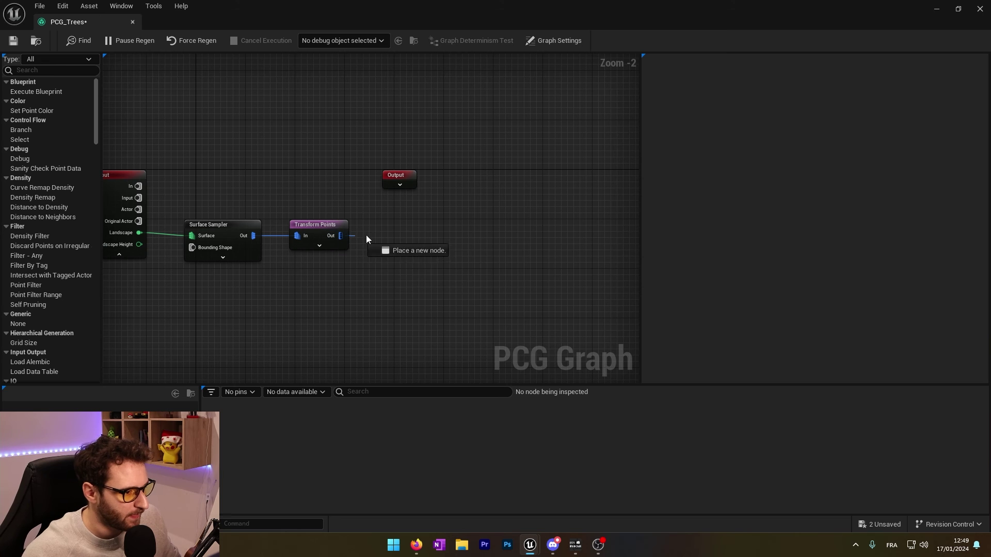
left_click_drag(354, 241, 370, 239)
type("dens")
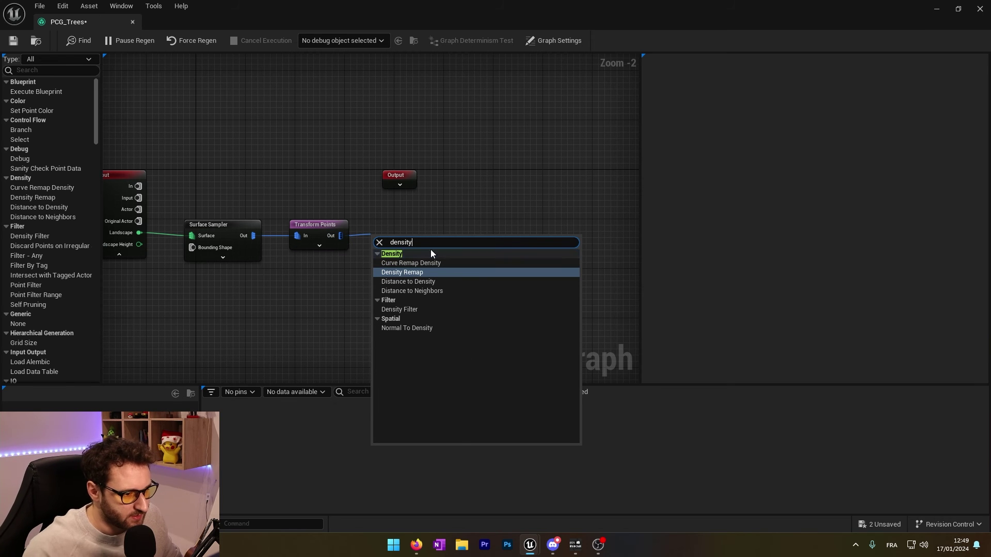
type("ity")
left_click(422, 309)
right_click_drag(504, 243, 389, 245)
left_click(290, 228)
key("d")
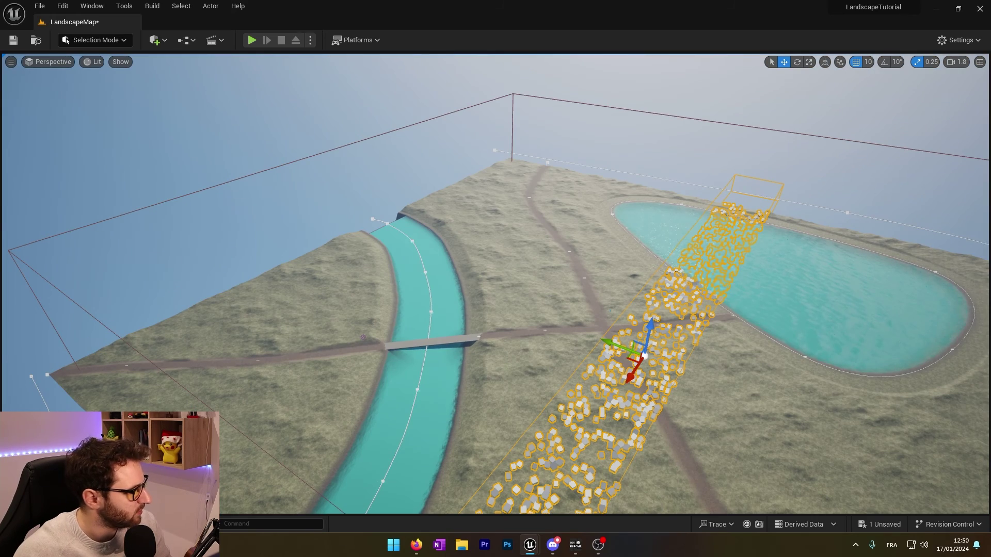
Step: Enlarge the PCG volume in the level over the landscape and check the debug cubes around the river and bridge
key("Return")
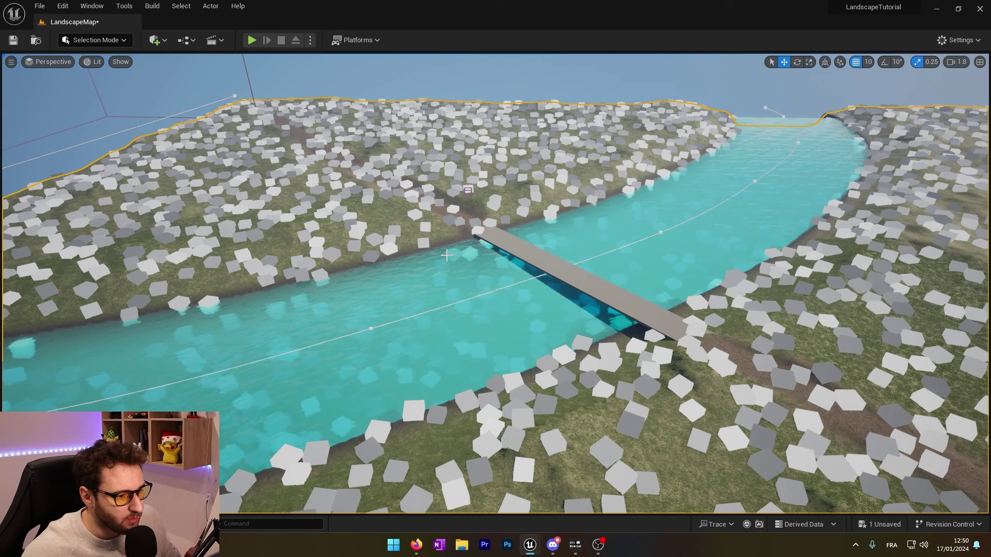
right_click_drag(443, 267, 443, 267)
right_click_drag(475, 370, 475, 369)
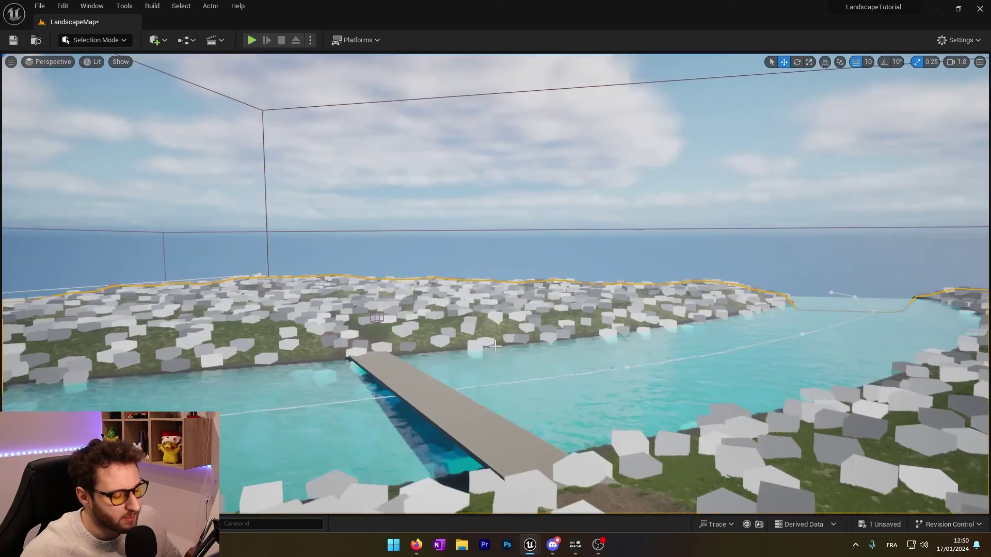
scroll(495, 346, "up", 1)
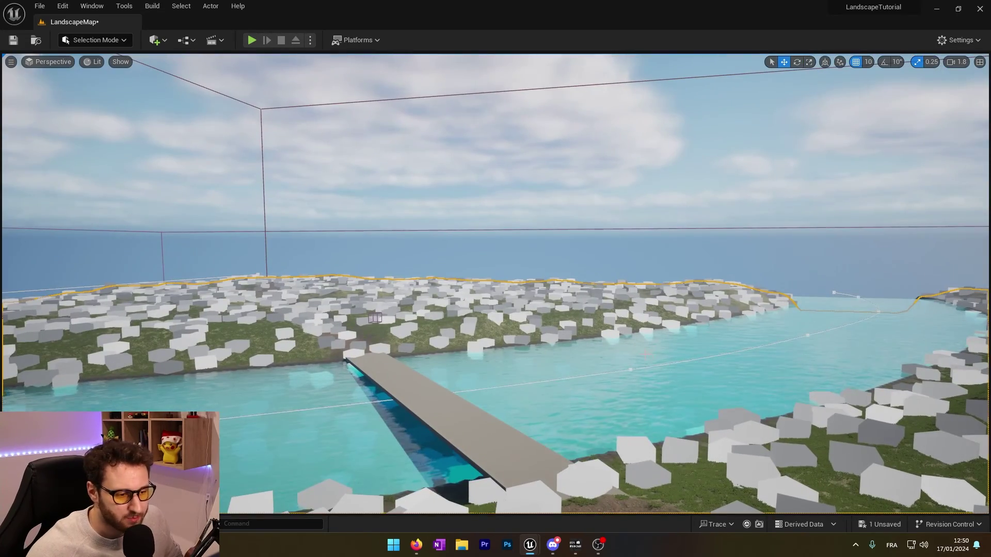
right_click_drag(374, 394, 374, 393)
Step: Reopen the PCG_Trees graph and inspect the Density Filter node's point data
left_click(39, 525)
double_click(195, 331)
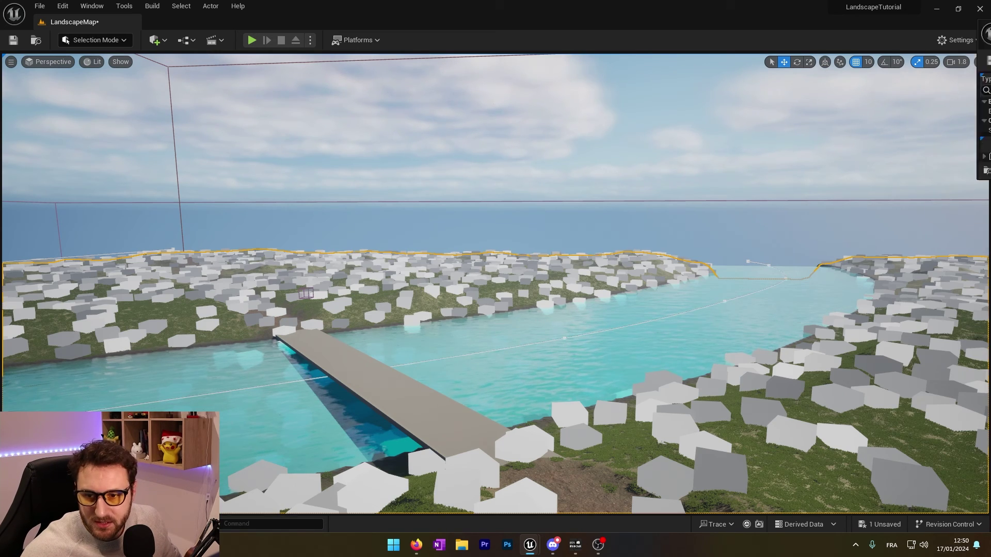
left_click_drag(990, 16, 486, 1)
right_click_drag(387, 246, 517, 235)
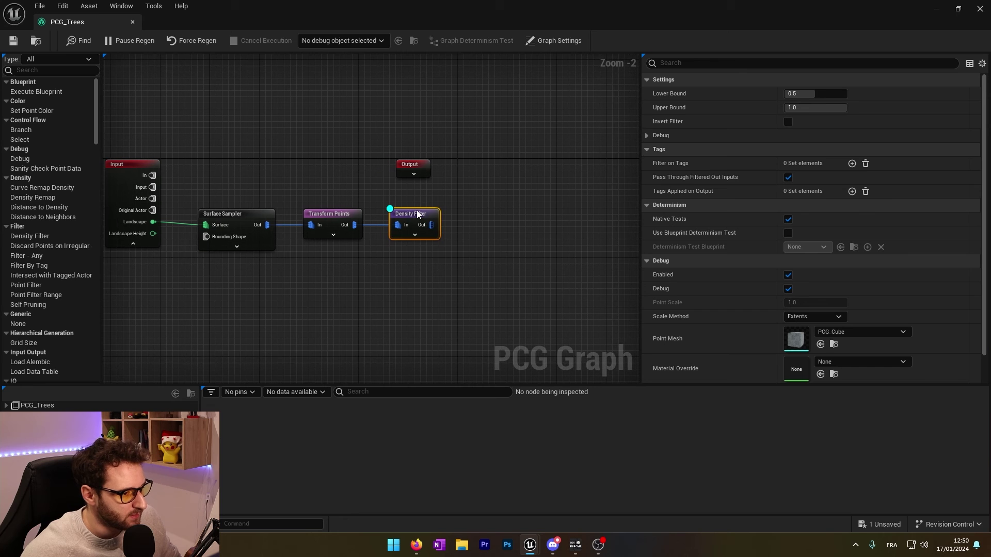
key("a")
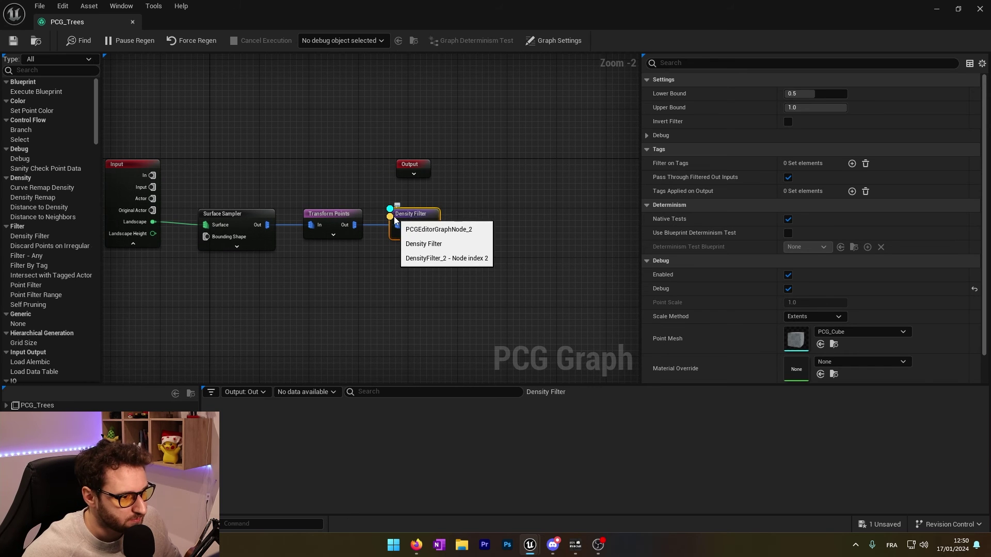
right_click(408, 219)
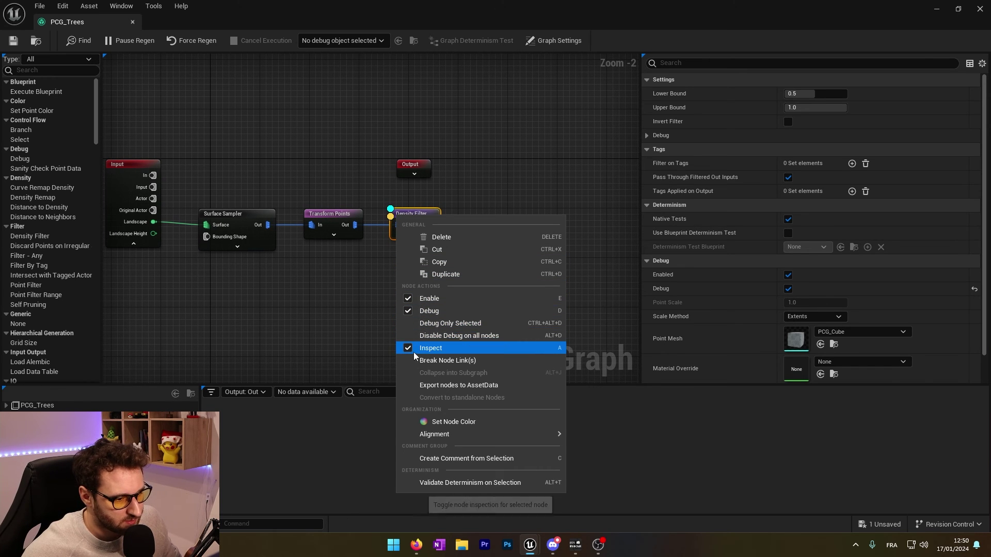
left_click(327, 333)
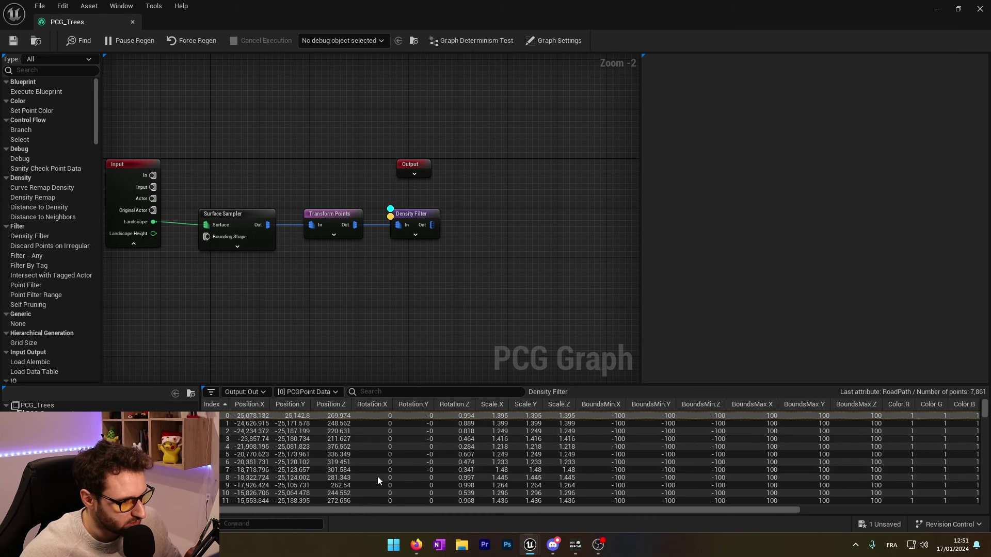
Step: Examine the remaining attributes in the Density Filter's point data and sort the points by Underwater, highest values first
left_click_drag(370, 510, 387, 513)
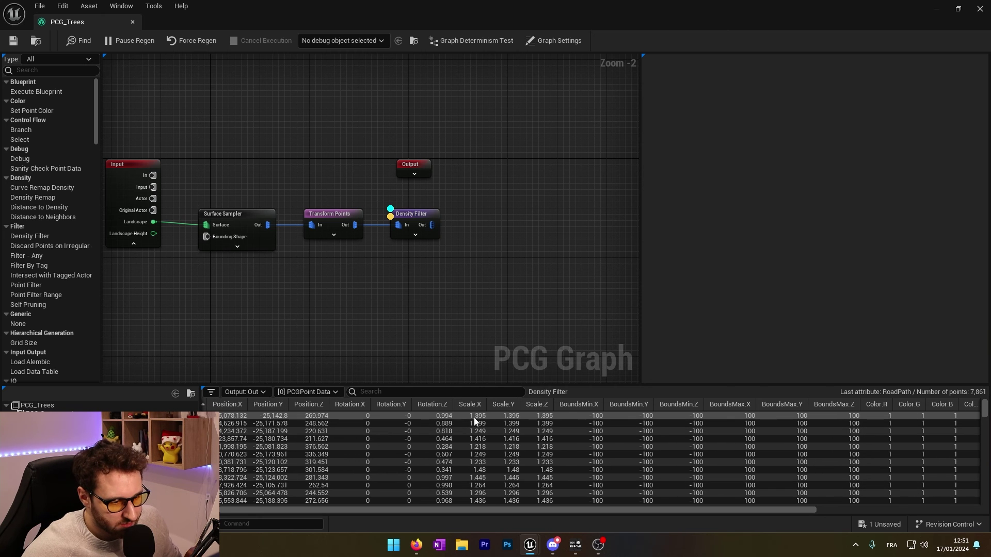
left_click_drag(538, 512, 722, 514)
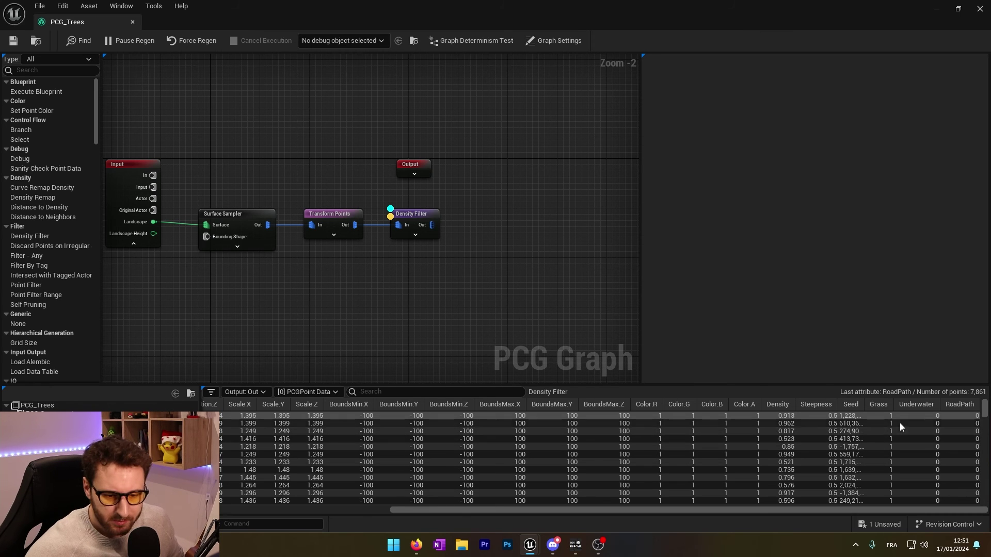
left_click(920, 407)
left_click(928, 405)
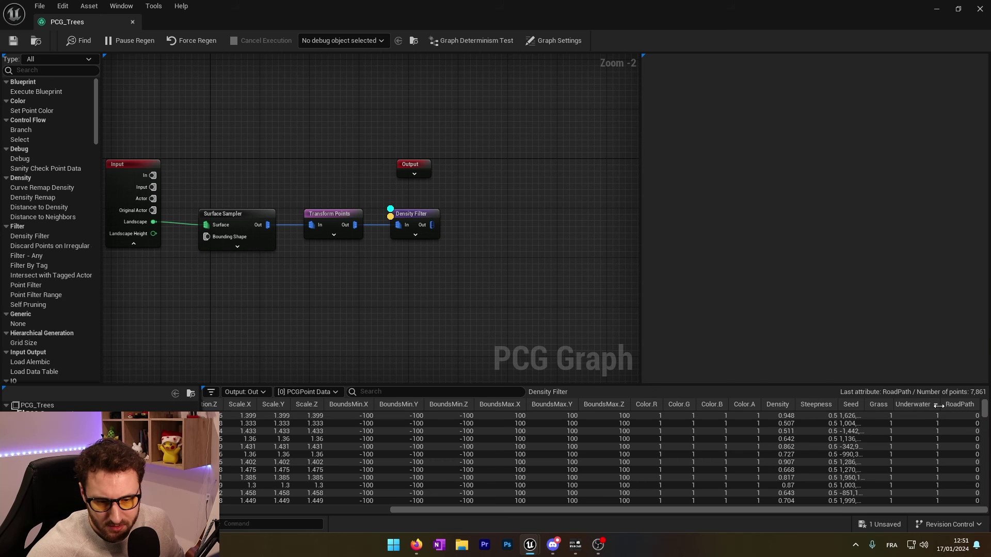
Step: Add a Maths: Subtract node after the Density Filter and connect the filter's output to both In A and In B
scroll(325, 246, "up", 2)
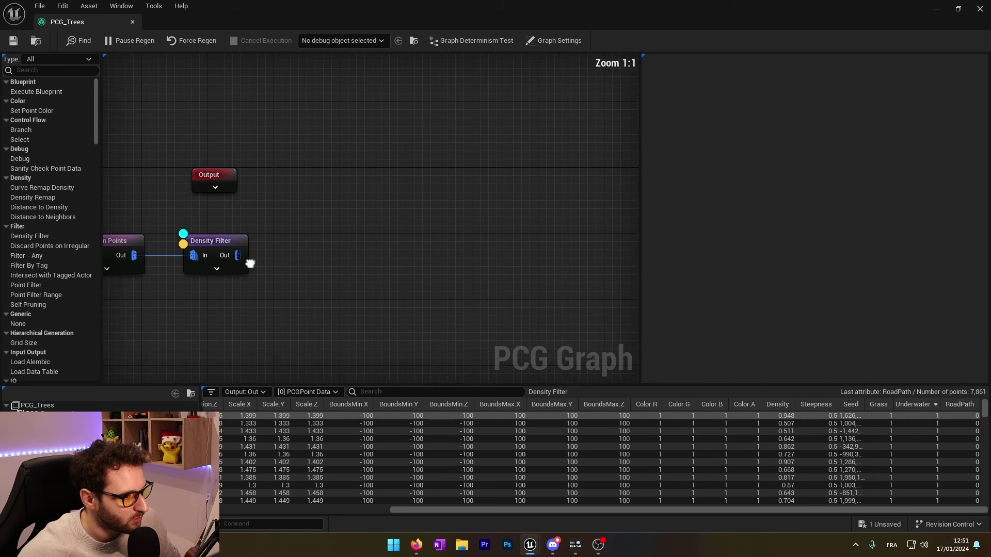
left_click_drag(236, 255, 293, 263)
type("sub")
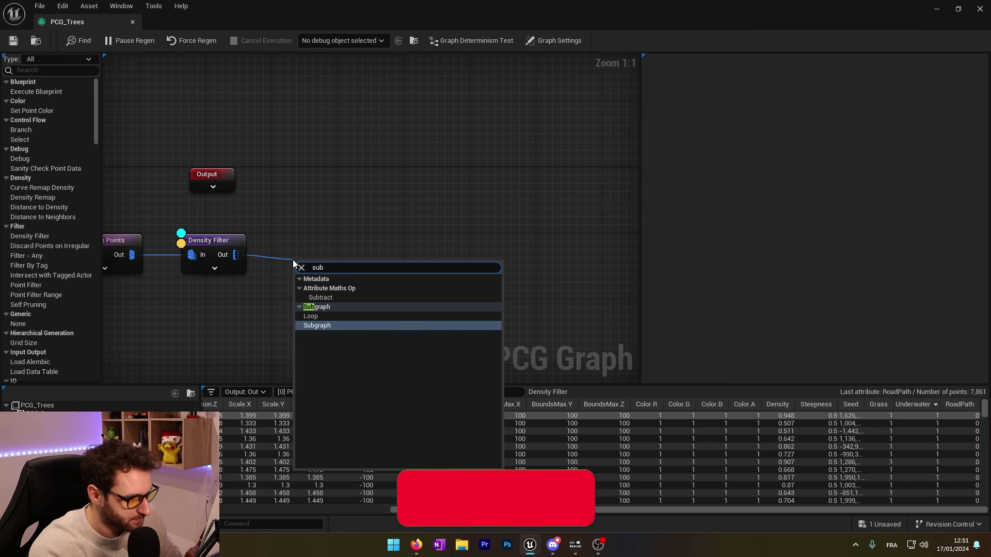
left_click(330, 297)
left_click_drag(347, 281, 378, 251)
left_click_drag(253, 257, 344, 271)
right_click_drag(370, 276, 324, 292)
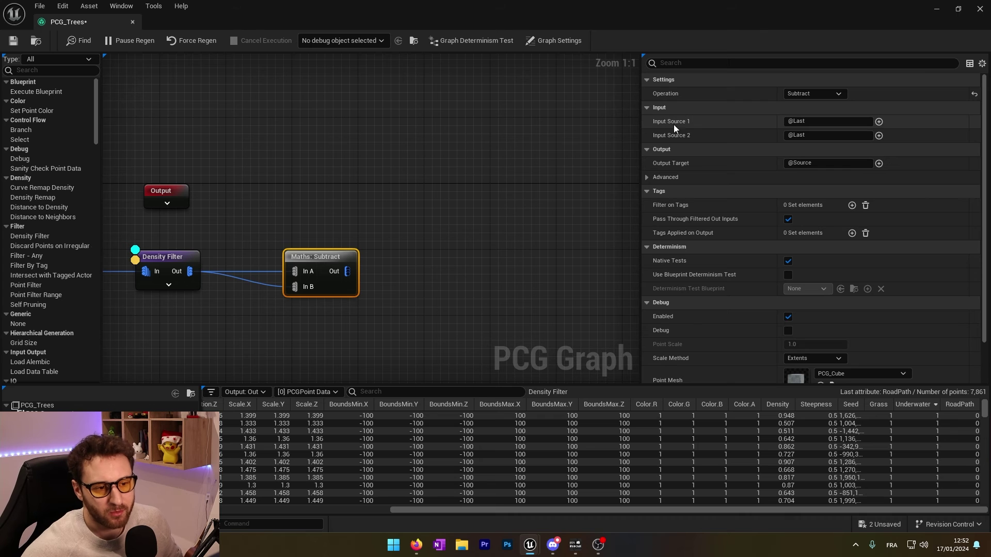
Step: In the Subtract node, set Input Source 1 to Density, try Underwater as Input Source 2, and set Output Target to Density
left_click(878, 122)
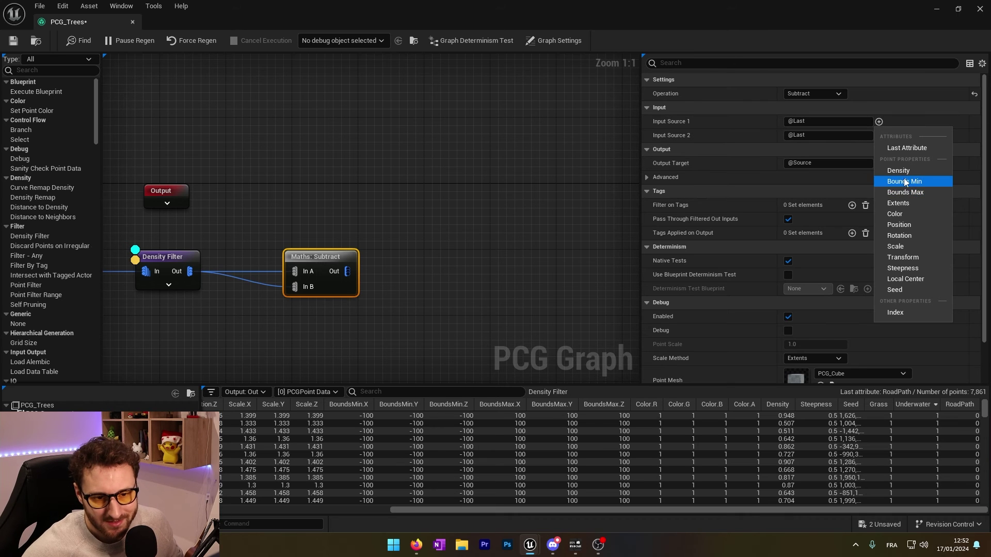
left_click(909, 170)
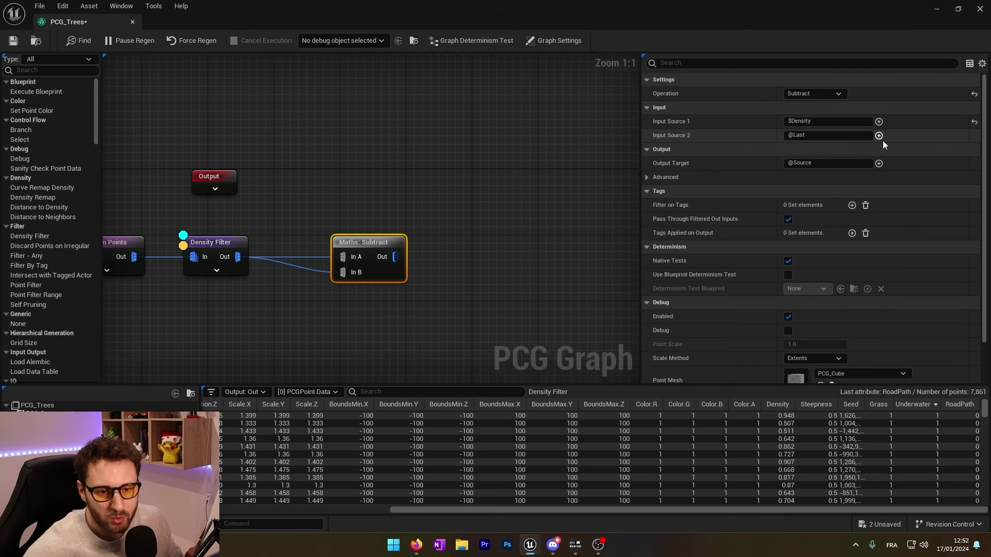
key("BackSpace")
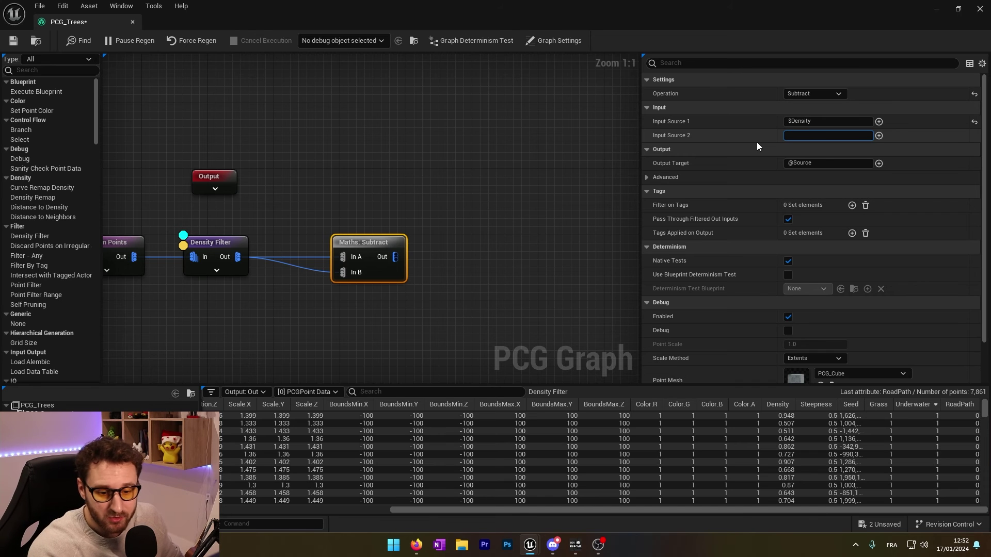
type("Underwat")
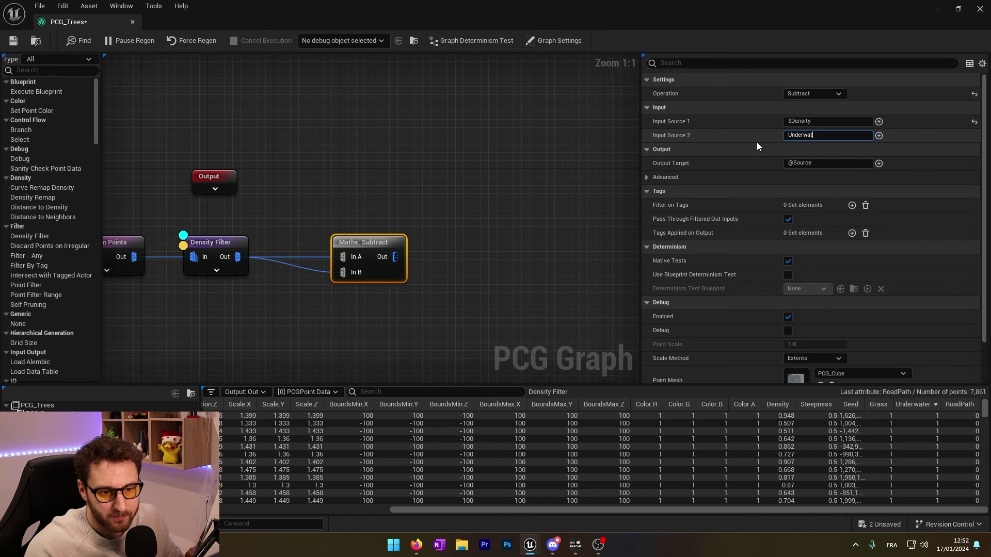
key("Escape")
left_click(879, 164)
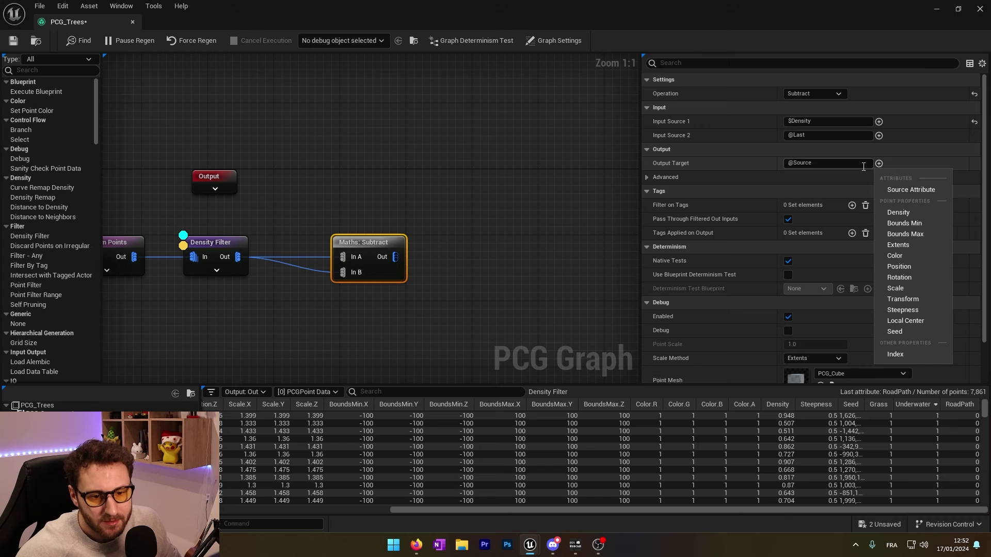
left_click(908, 212)
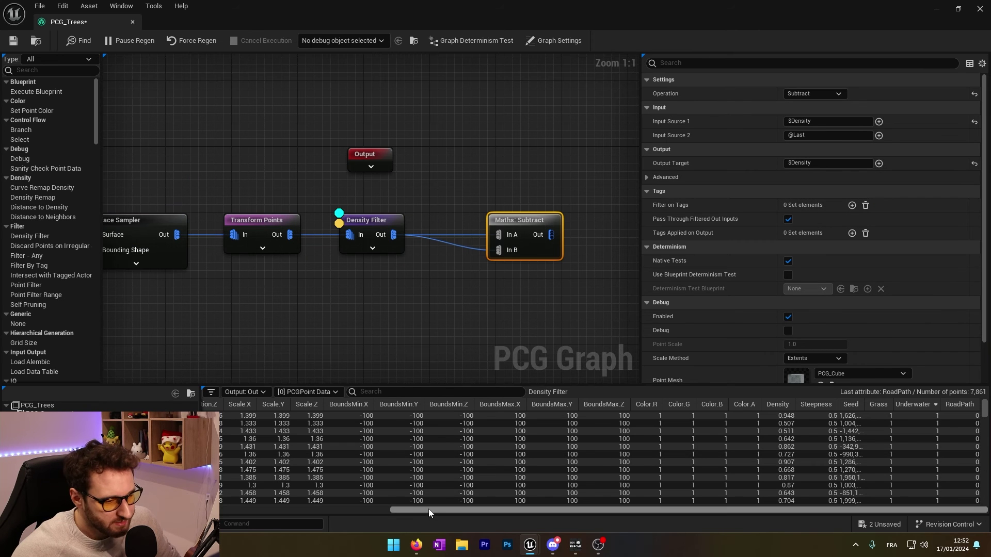
Step: Disconnect the Density Filter from its neighbours, move it past the Subtract node, and turn off its debug display and inspection
left_click_drag(428, 513, 421, 514)
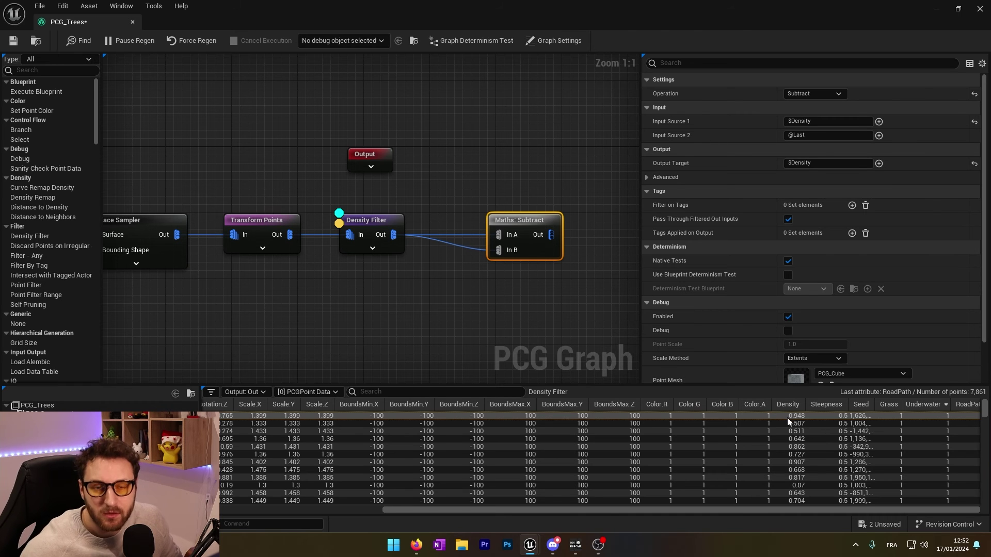
right_click_drag(370, 224, 335, 241)
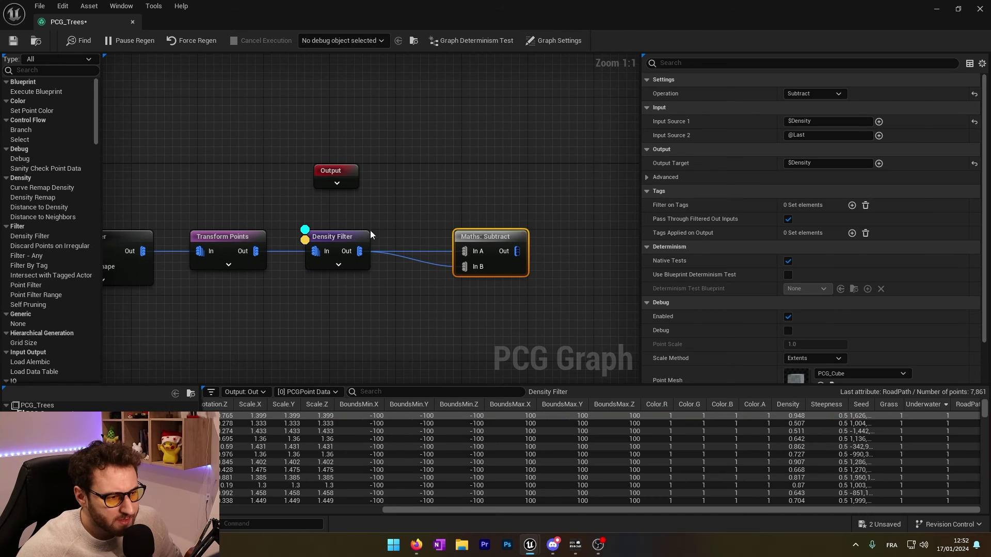
left_click(290, 252, "alt")
left_click(359, 251, "alt")
left_click_drag(329, 240, 602, 243)
left_click(602, 243)
key("d")
right_click_drag(485, 182, 372, 164)
left_click(432, 199)
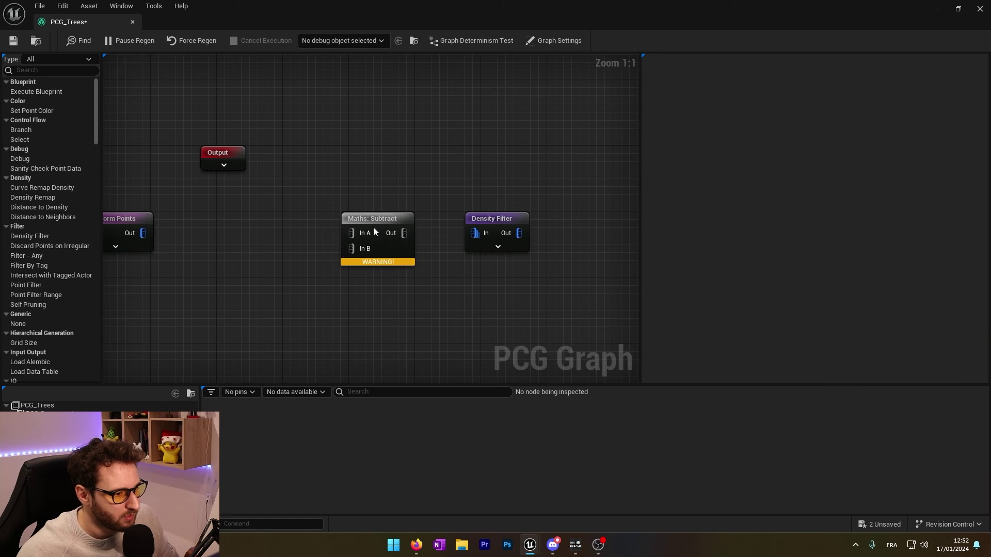
Step: Connect Transform Points to both Subtract inputs, move Subtract and Density Filter closer in line, and enable debug on Subtract
right_click_drag(373, 227, 503, 224)
left_click_drag(350, 227, 485, 232)
left_click_drag(269, 231, 353, 223)
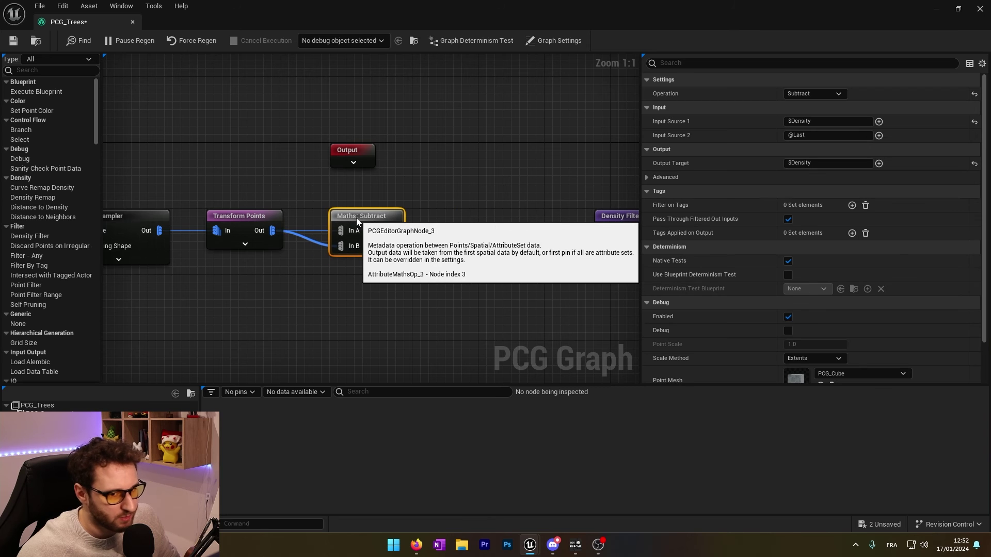
right_click_drag(439, 309, 368, 309)
left_click_drag(531, 223, 431, 224)
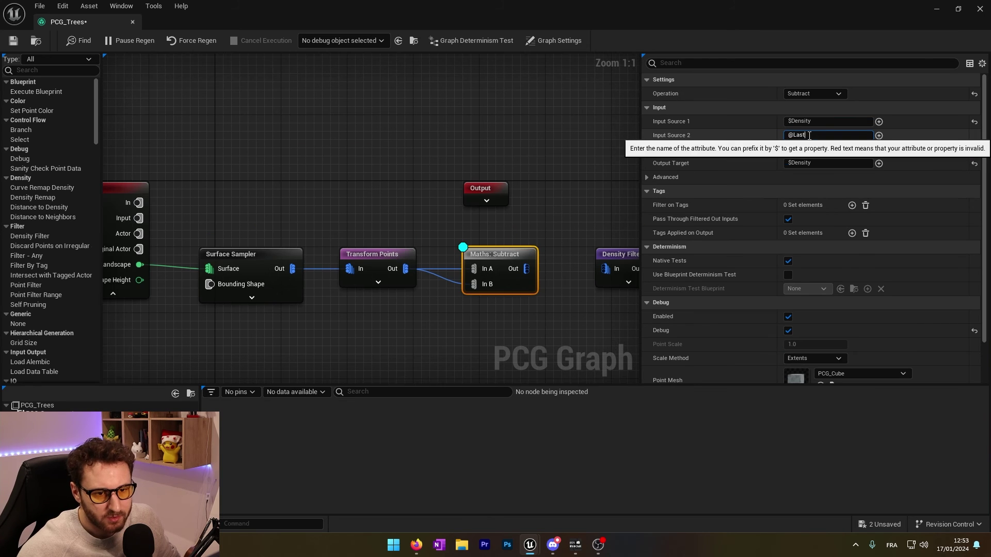
Step: Set the Subtract node's Input Source 2 to Underwater
left_click_drag(809, 135, 776, 138)
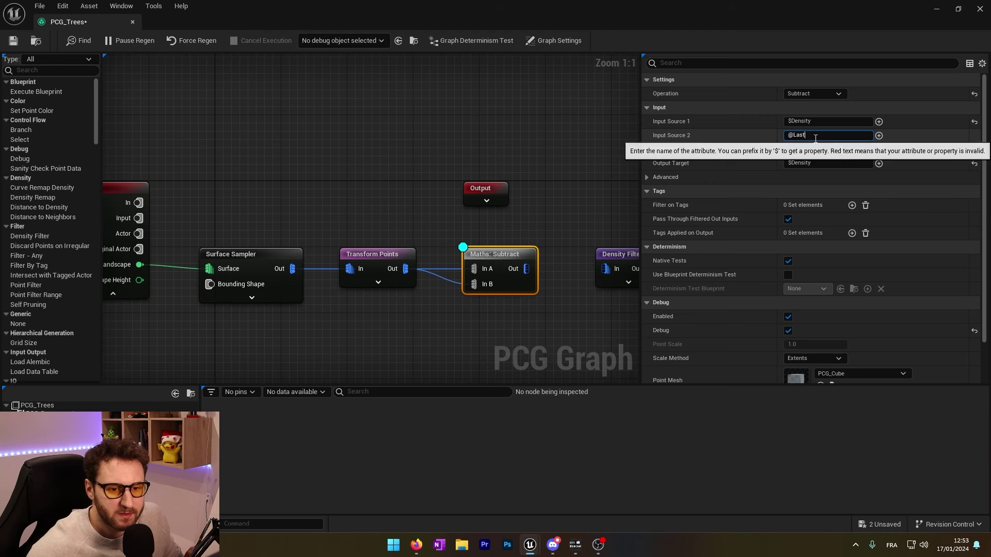
type("Underwater")
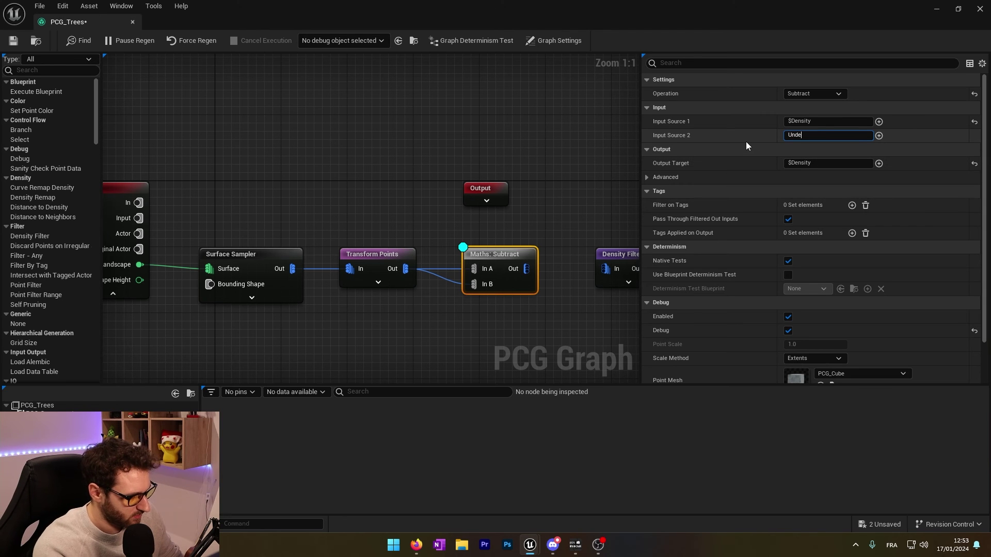
key("Return")
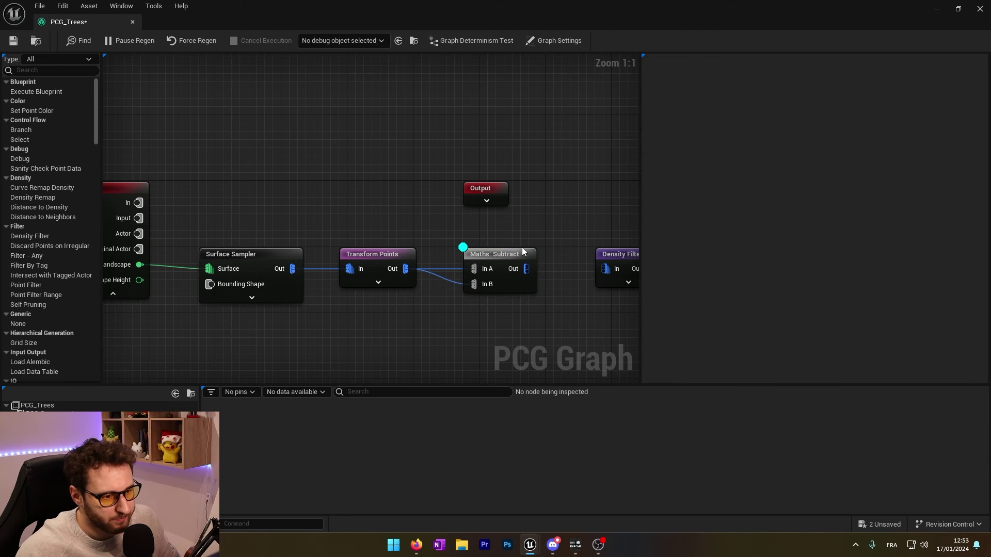
Step: Switch to the level and check the debug cubes' shading along the river banks, under the water and near the bridge
left_click(937, 9)
mouse_move(512, 256)
right_mouse_down()
mouse_move(508, 315)
mouse_move(513, 255)
right_mouse_up()
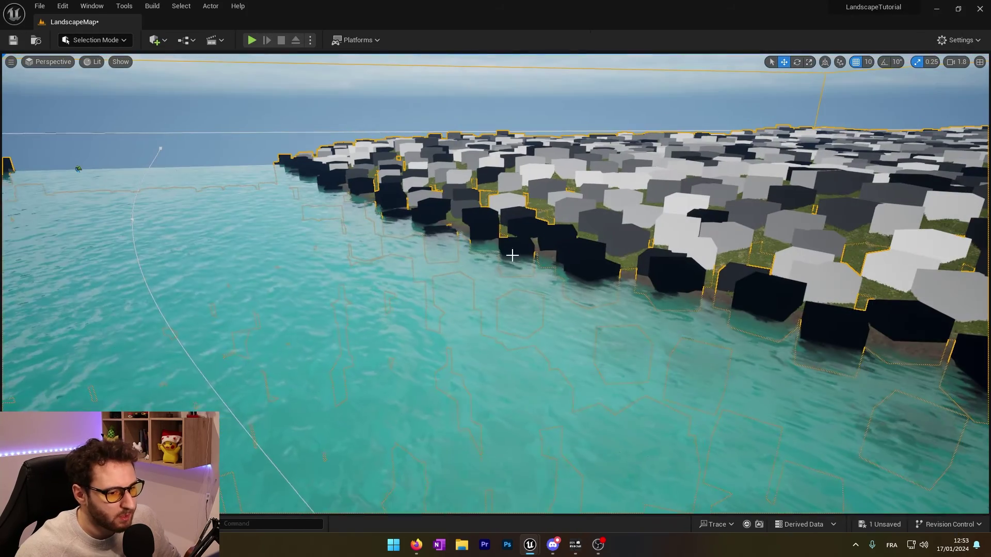
right_click_drag(624, 269, 785, 256)
right_click_drag(425, 279, 626, 265)
right_click_drag(611, 354, 826, 333)
right_click_drag(766, 413, 722, 453)
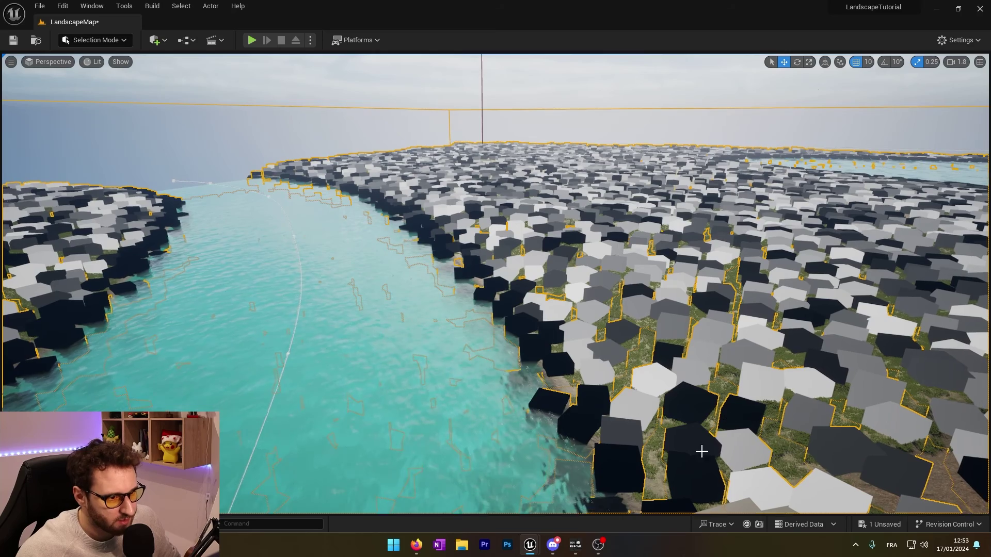
right_click_drag(318, 294, 116, 330)
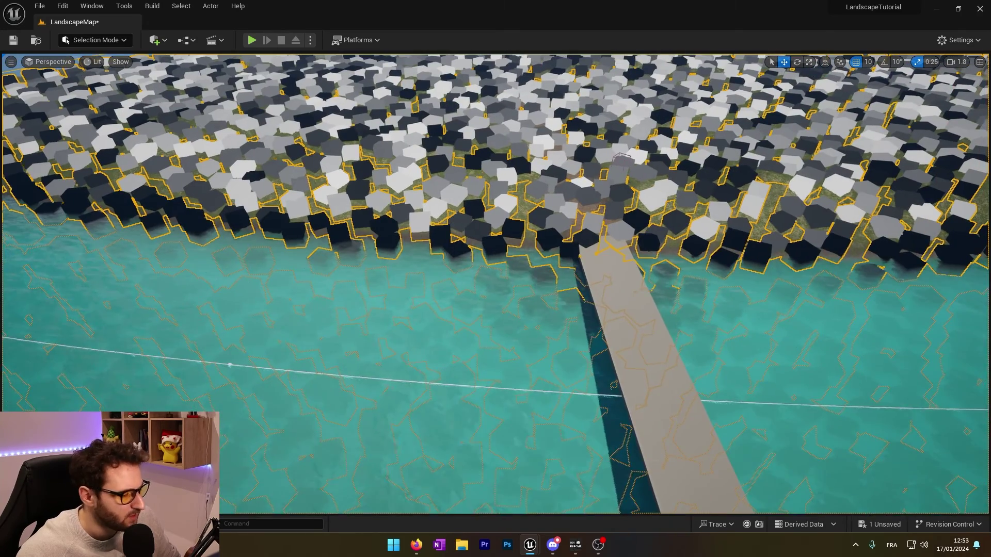
Step: Reopen the PCG_Trees graph and connect the Subtract node's output to the Density Filter
key("ctrl+space")
double_click(192, 307)
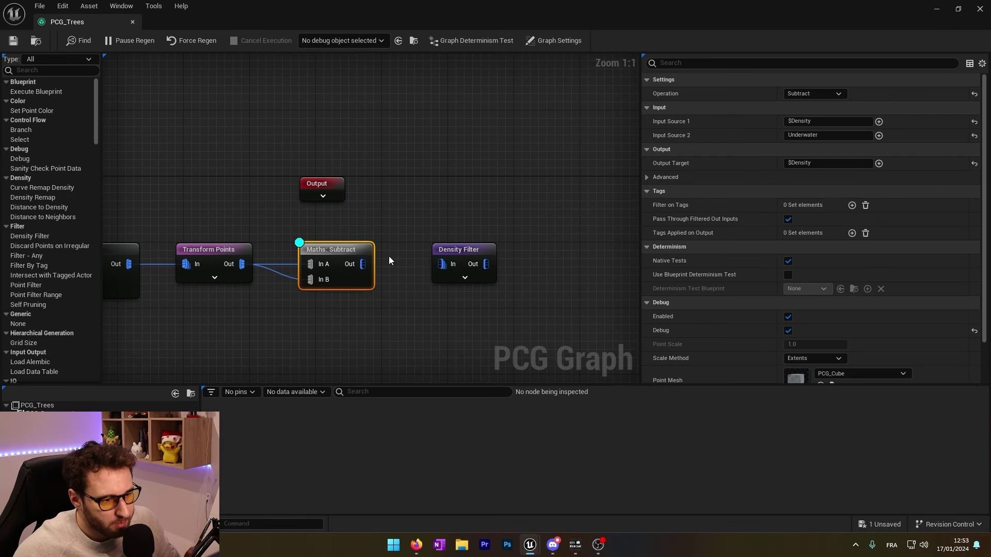
left_click(454, 259)
right_click_drag(516, 212, 397, 214)
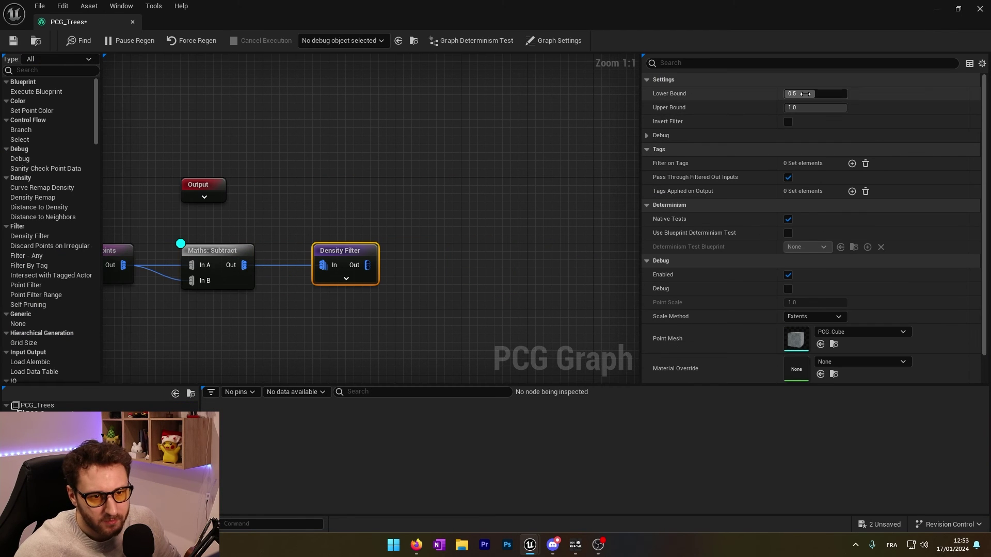
Step: Set the Density Filter's Lower Bound to 0.8 and switch the debug display from the Subtract node to the Density Filter
left_click(816, 94)
type("0")
key("Return")
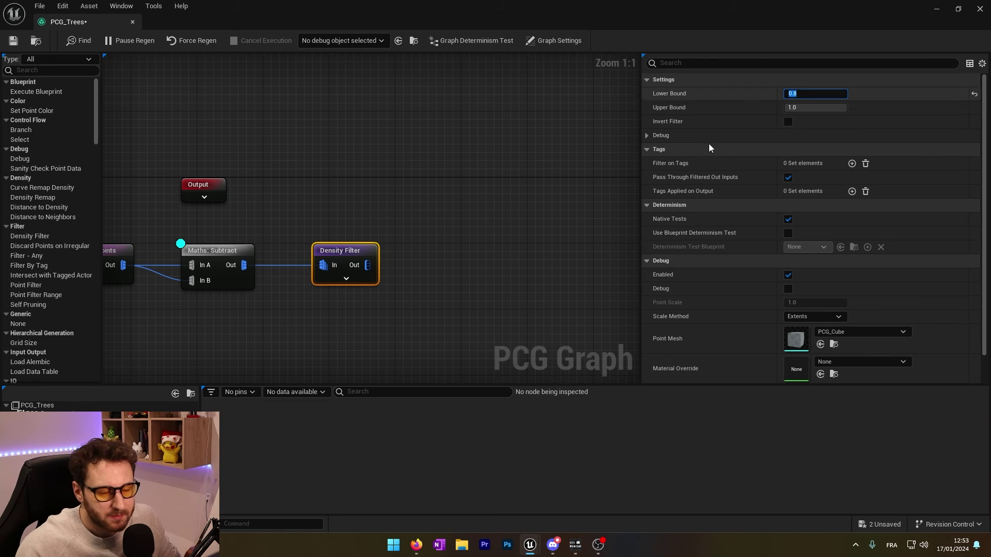
left_click(213, 251)
left_click(360, 252)
key("d")
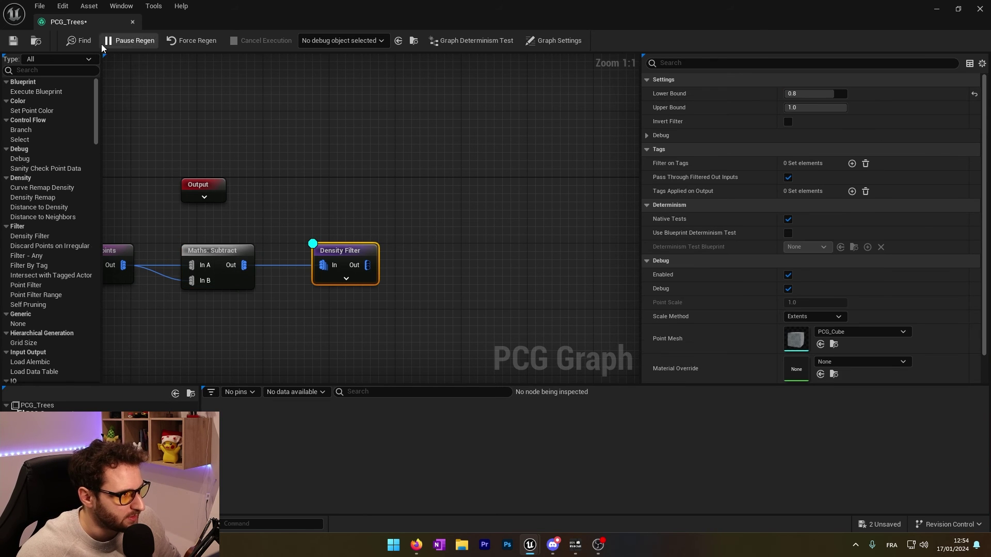
Step: Close the graph and check the filtered debug cubes around the river, bridge and road paths in the level
left_click(979, 10)
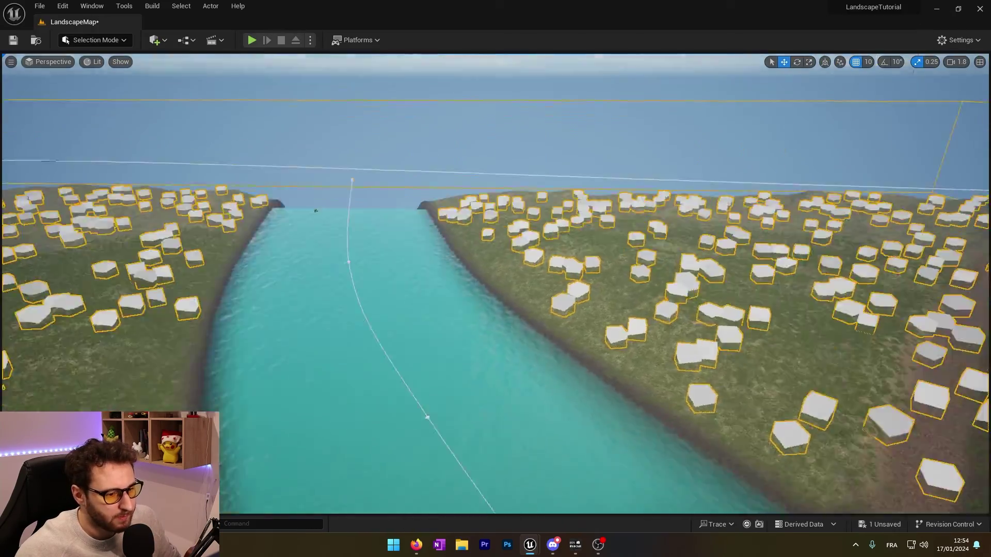
right_click_drag(496, 284, 506, 262)
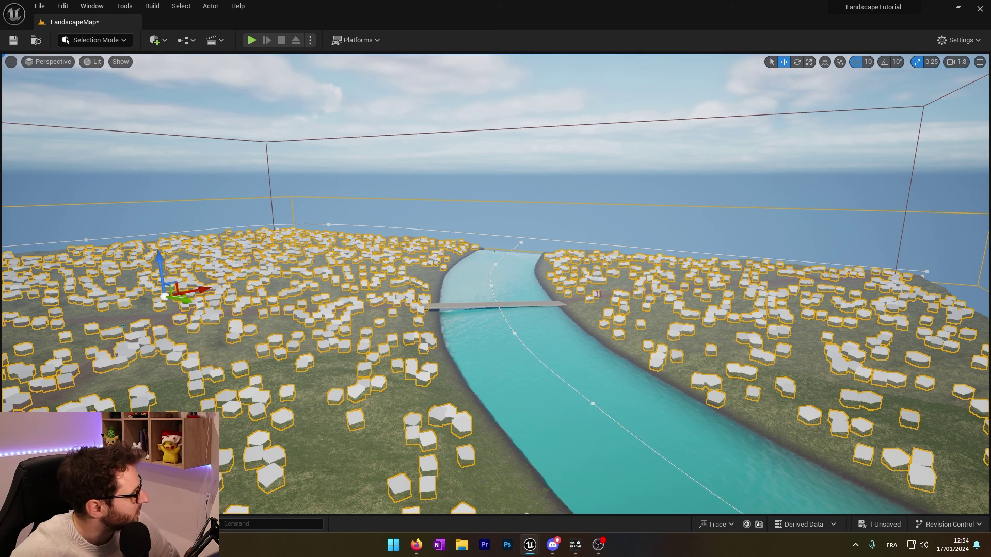
right_click_drag(506, 262, 503, 260)
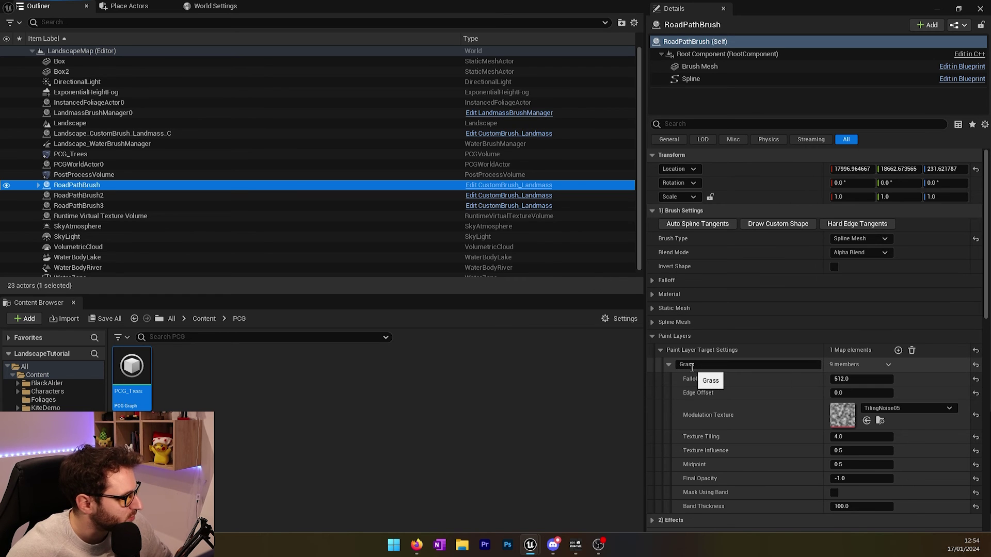
Step: Examine the Final Opacity of RoadPathBrush's Grass paint layer and look over the landscape in the level
left_click(844, 480)
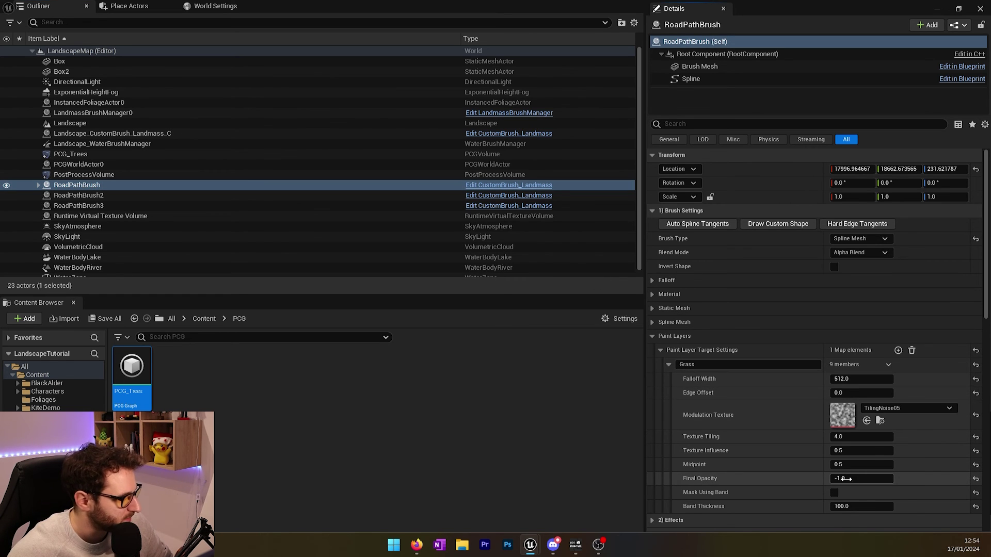
left_click_drag(854, 481, 856, 482)
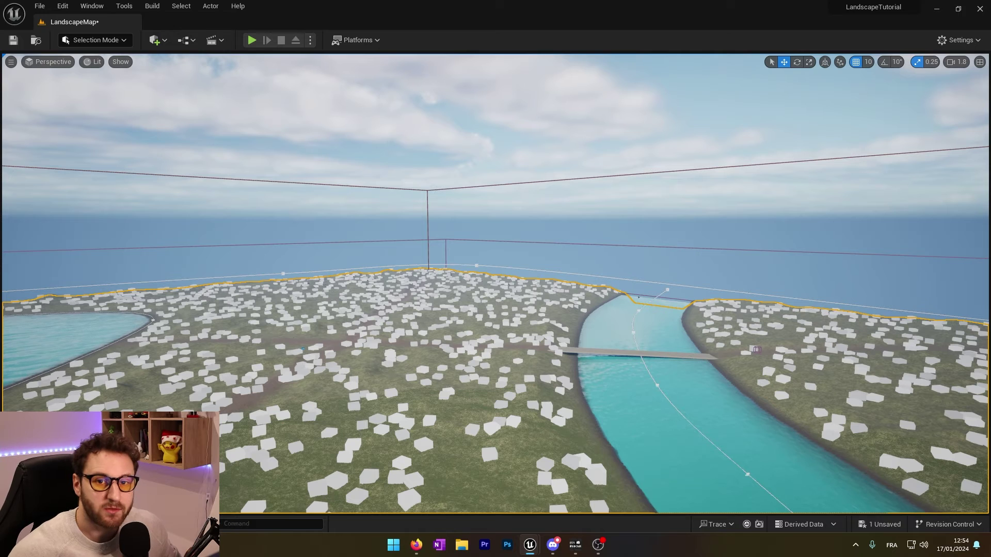
right_click_drag(293, 439, 339, 389)
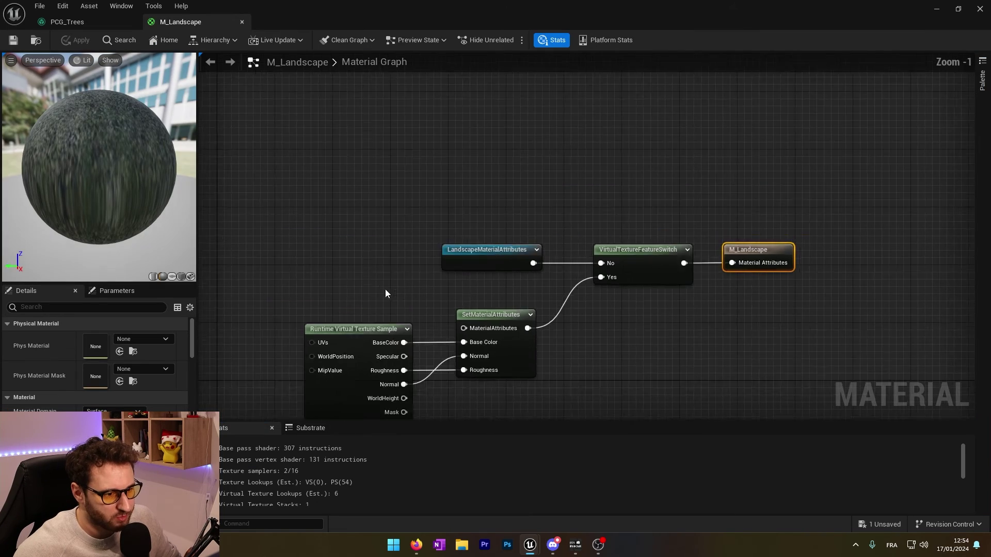
Step: In the M_Landscape material graph, move the LandscapeMaterialAttributes node farther from the Underwater blend node to make room between them
scroll(385, 293, "down", 1)
right_click_drag(385, 293, 426, 279)
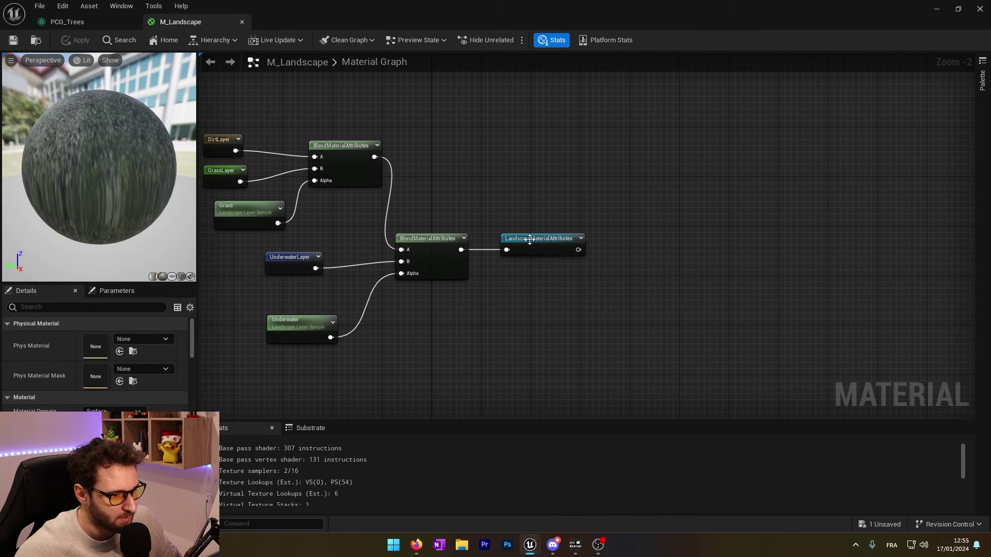
left_click_drag(530, 239, 635, 239)
right_click_drag(635, 239, 334, 253)
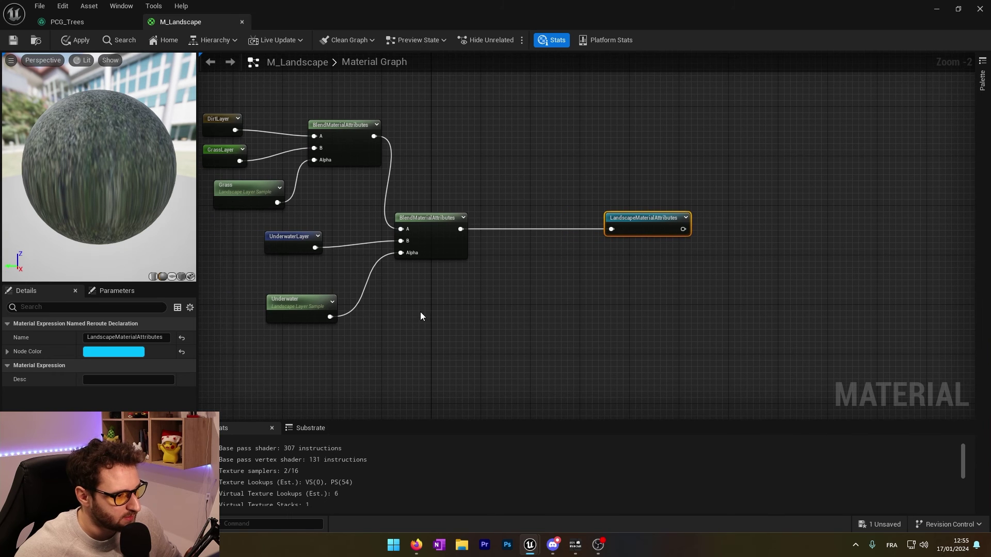
Step: Add a LandscapeLayerSample node named RoadPath to the material graph and place it below the Underwater blend node
right_click(448, 334)
scroll(449, 333, "down", 15)
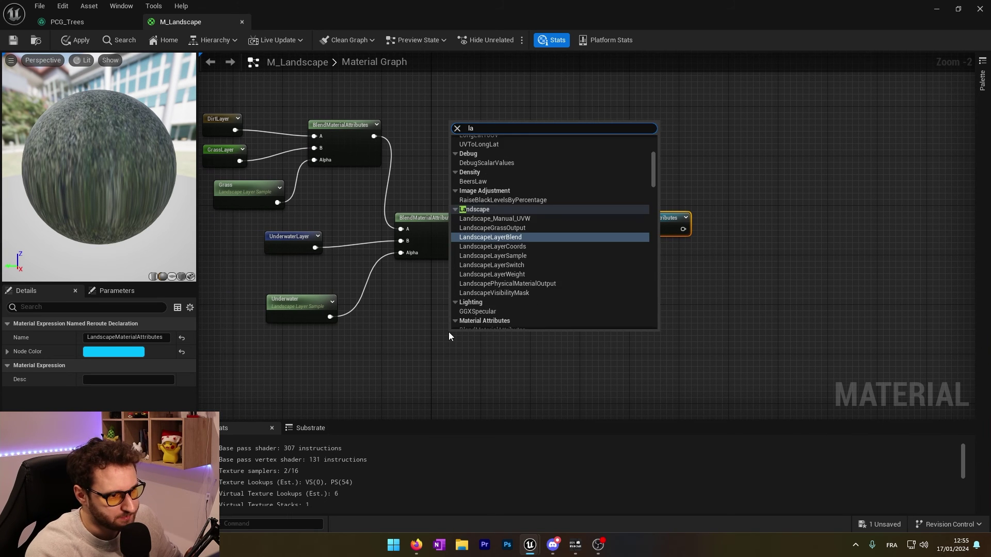
type("layer smap")
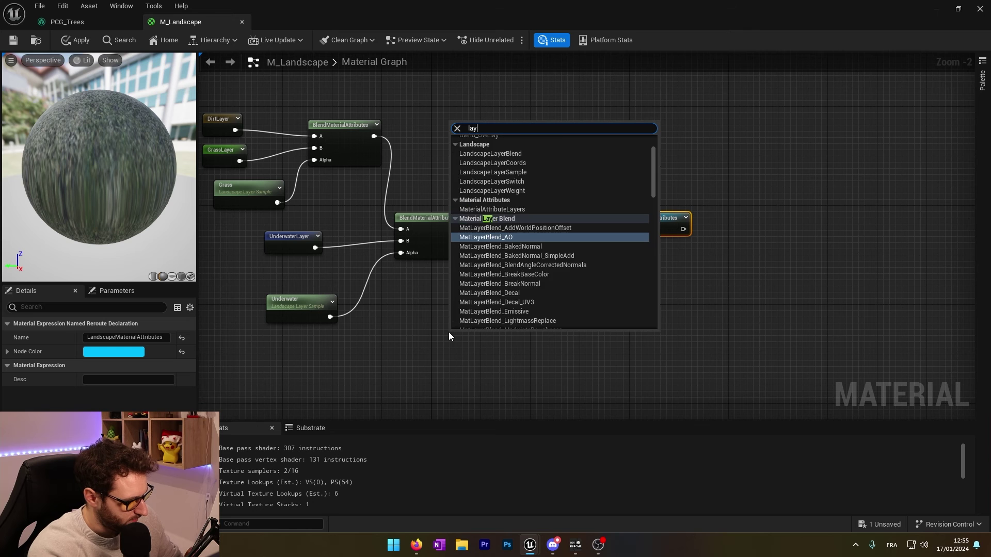
key("BackSpace")
key("BackSpace")
key("BackSpace")
type("a")
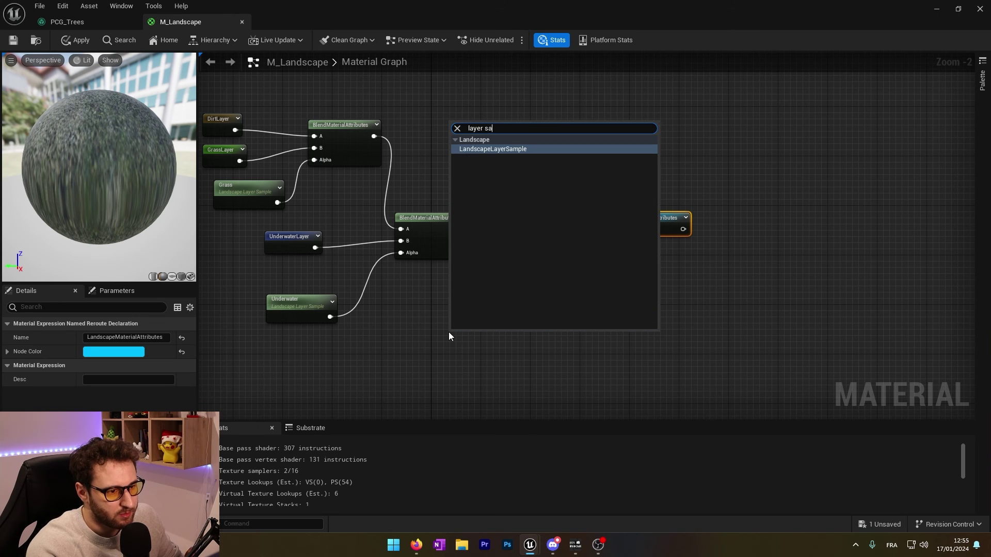
type("mple")
key("Return")
type("RoadhPath")
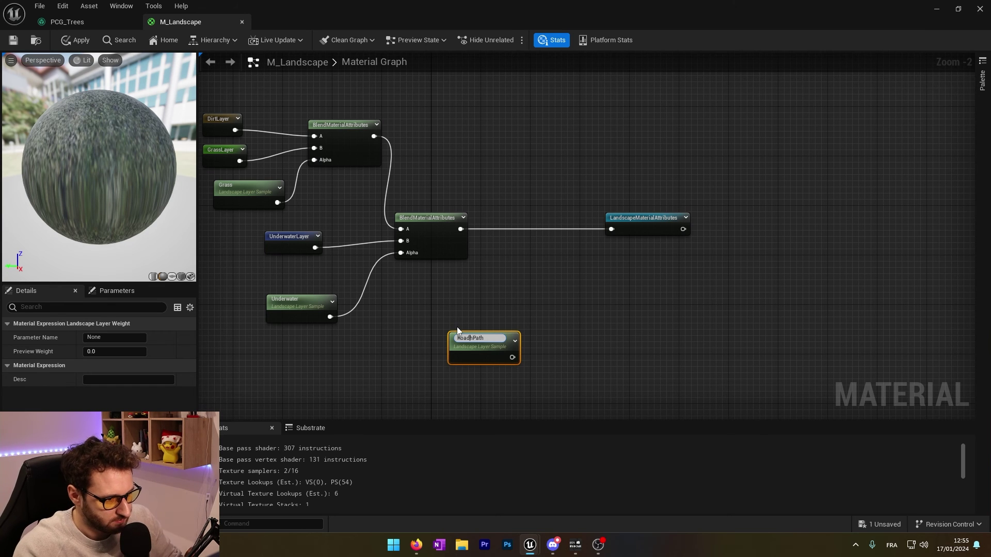
left_click(539, 301)
left_click_drag(480, 340, 447, 337)
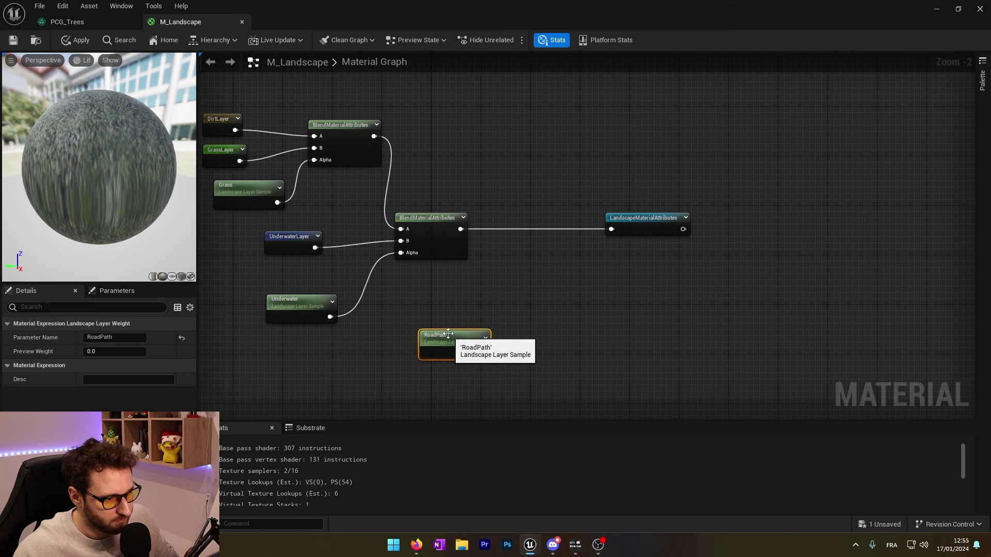
Step: Duplicate the Underwater BlendMaterialAttributes node and connect the original blend's output to the copy's A input
left_click(431, 223)
key("ctrl+d")
left_click_drag(499, 279, 461, 229)
Step: Duplicate the DirtLayer node, connect it to the new blend's B input, and wire RoadPath into its Alpha
right_click_drag(226, 132, 254, 136)
left_click(253, 136)
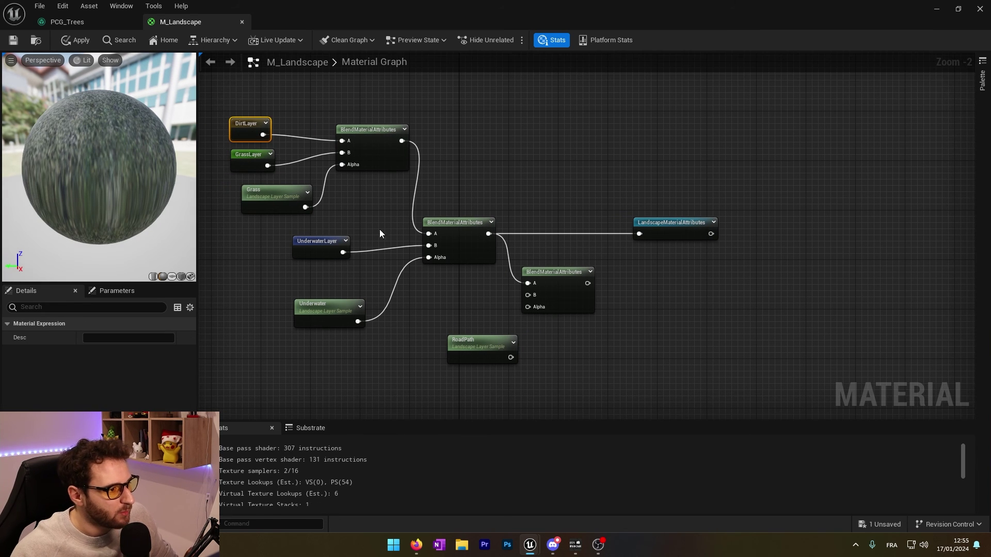
key("ctrl+d")
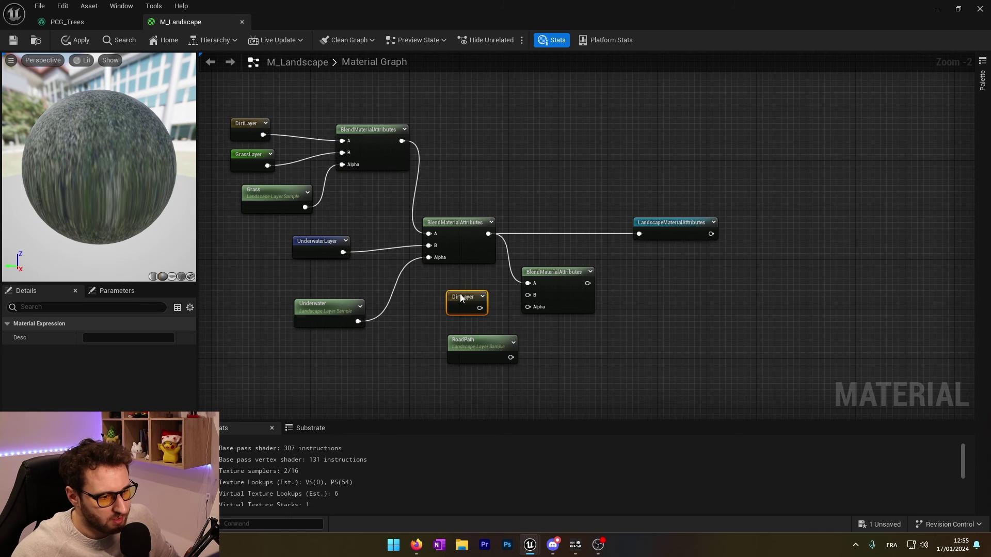
scroll(440, 300, "up", 2)
left_click_drag(449, 298, 513, 280)
left_click_drag(513, 295, 491, 362)
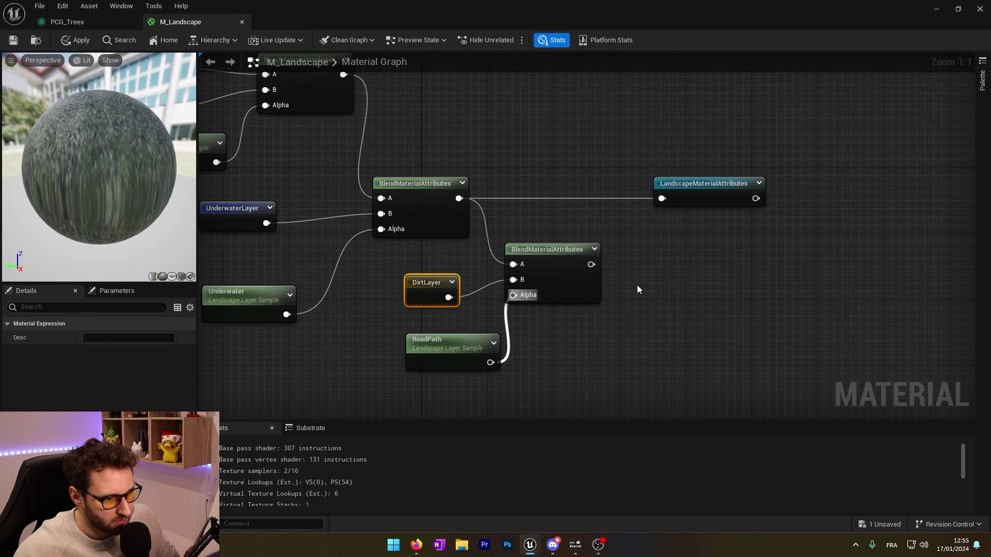
Step: Connect the RoadPath blend's output to LandscapeMaterialAttributes, tidy the nodes' positions and apply the material
right_click_drag(617, 289, 511, 301)
left_click_drag(485, 276, 553, 212)
left_click(597, 199)
scroll(546, 332, "down", 5)
right_click_drag(662, 230, 534, 249)
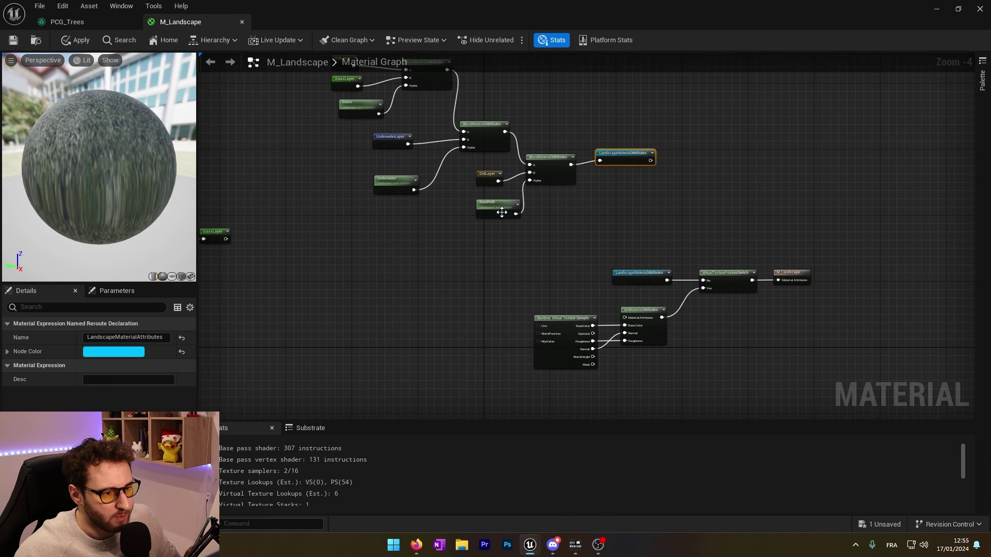
right_click_drag(514, 297, 475, 236)
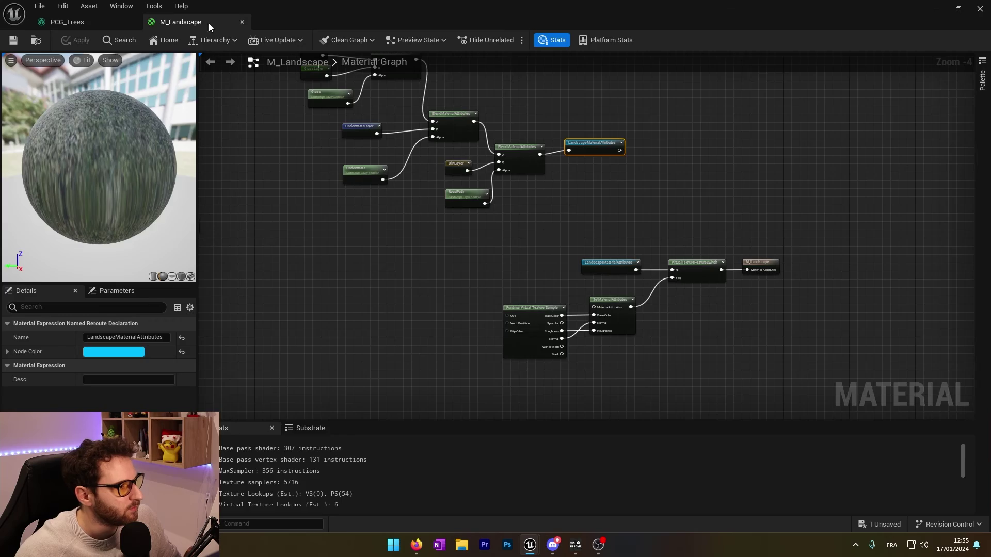
Step: Close M_Landscape, return to the level, and set RoadPathBrush's paint layer to RoadPath with a Final Opacity of 1
left_click(67, 22)
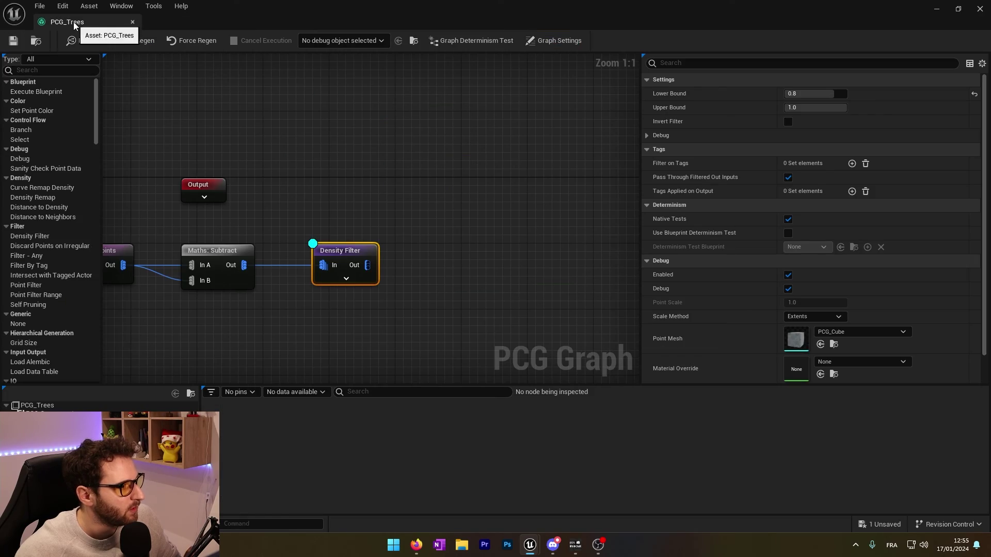
key("alt+Tab")
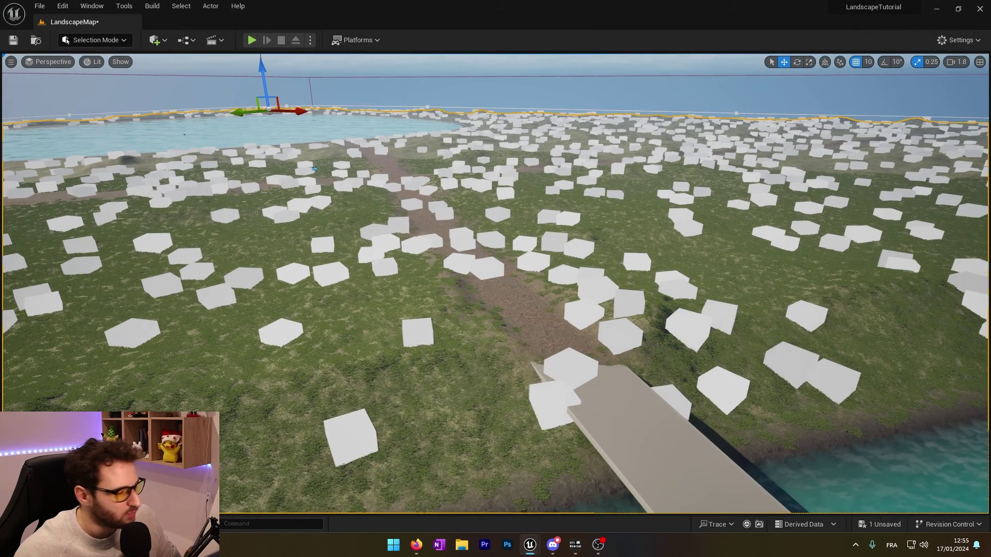
key("alt+Tab")
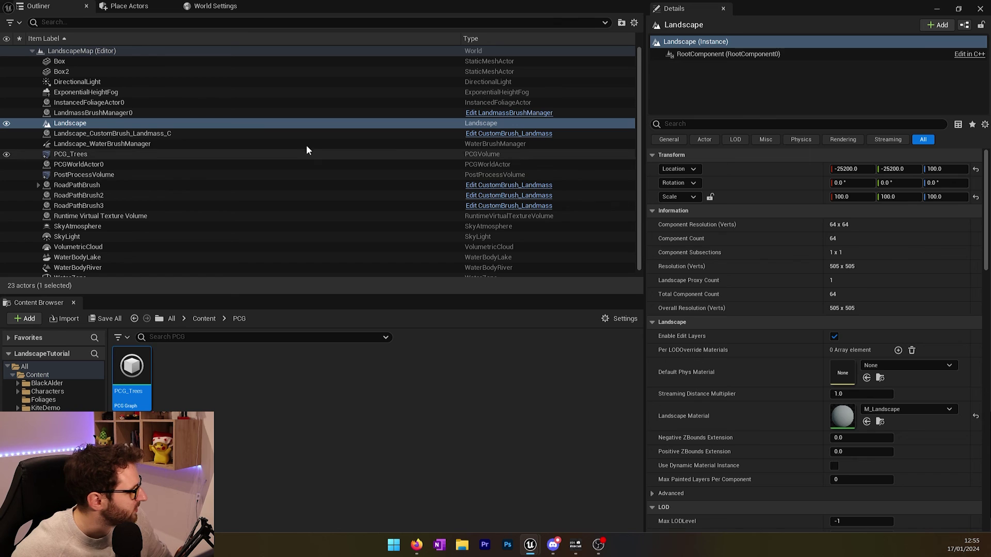
left_click(95, 186)
left_click(746, 365)
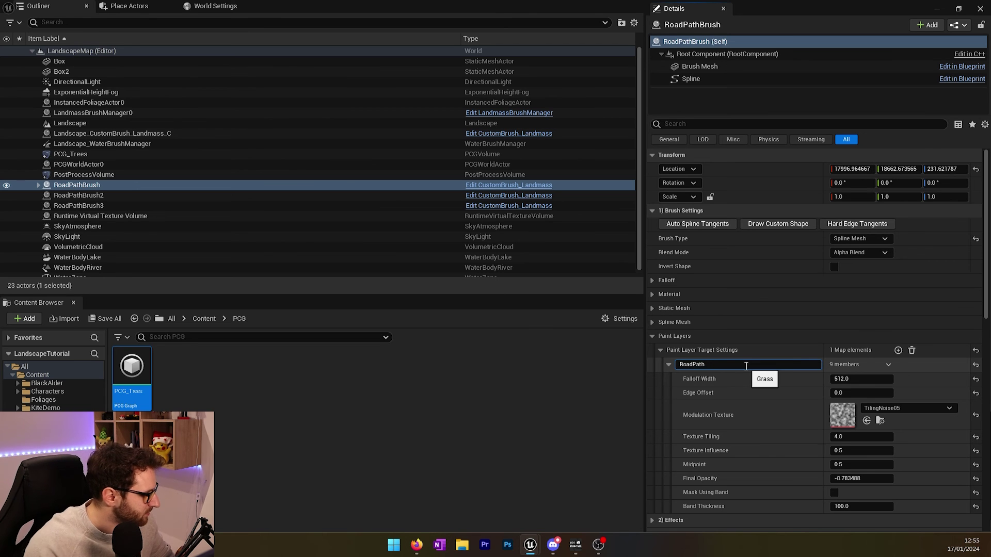
left_click(859, 478)
left_click_drag(863, 479, 820, 480)
type("1")
key("Return")
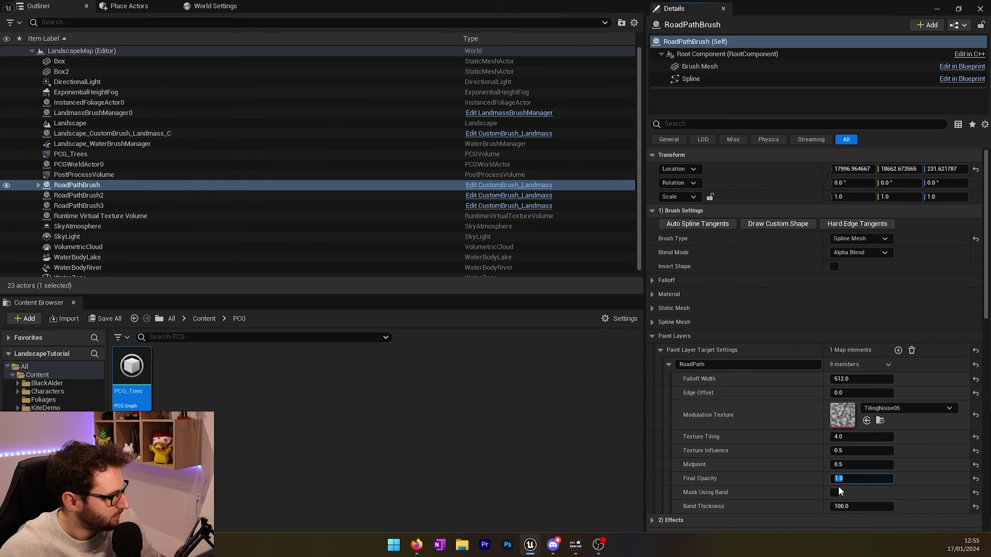
Step: Change RoadPathBrush2's paint layer from Grass to RoadPath and set its Final Opacity to 1
left_click(357, 196)
left_click(720, 364)
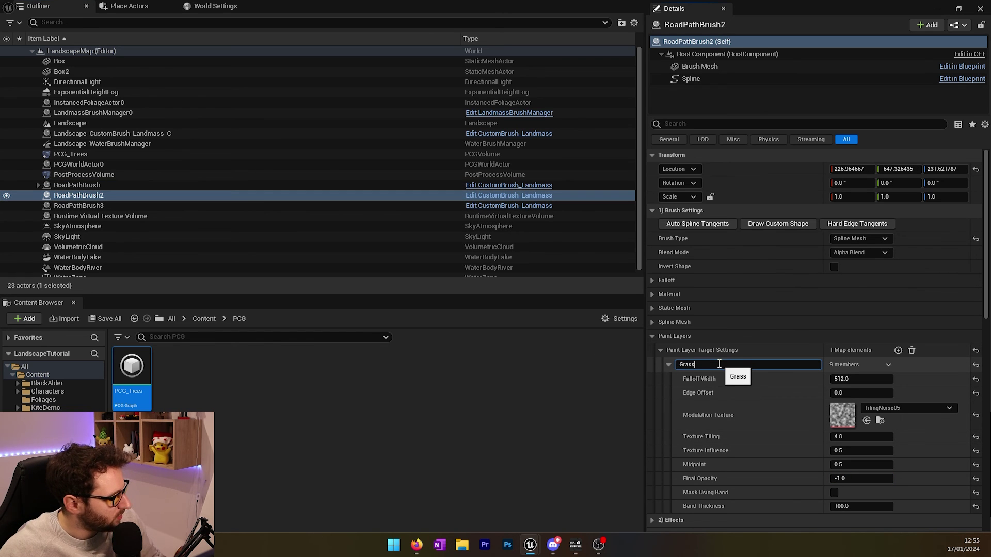
type("RoadPath")
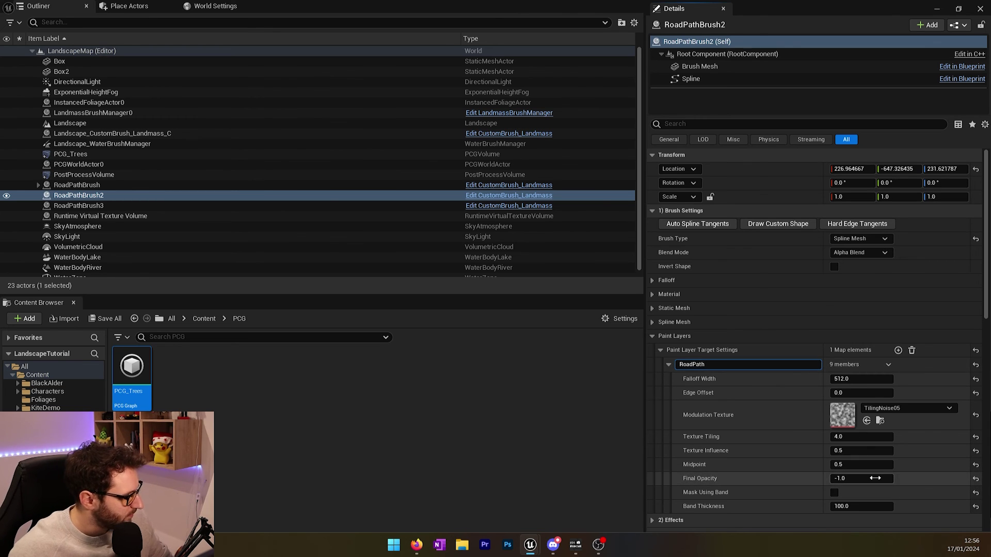
left_click(876, 478)
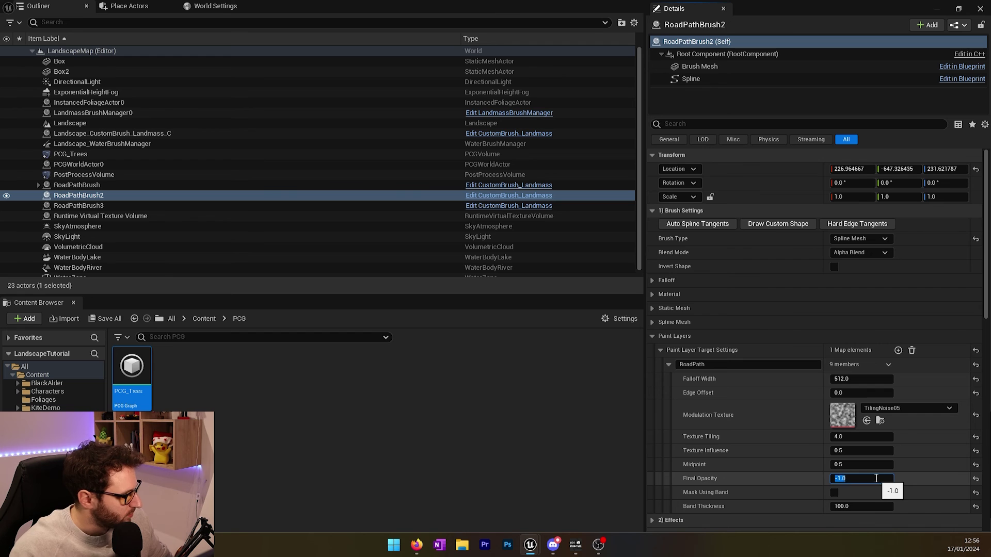
type("1")
Step: Change RoadPathBrush3's paint layer from Grass to RoadPath and set its Final Opacity to 1
left_click(103, 206)
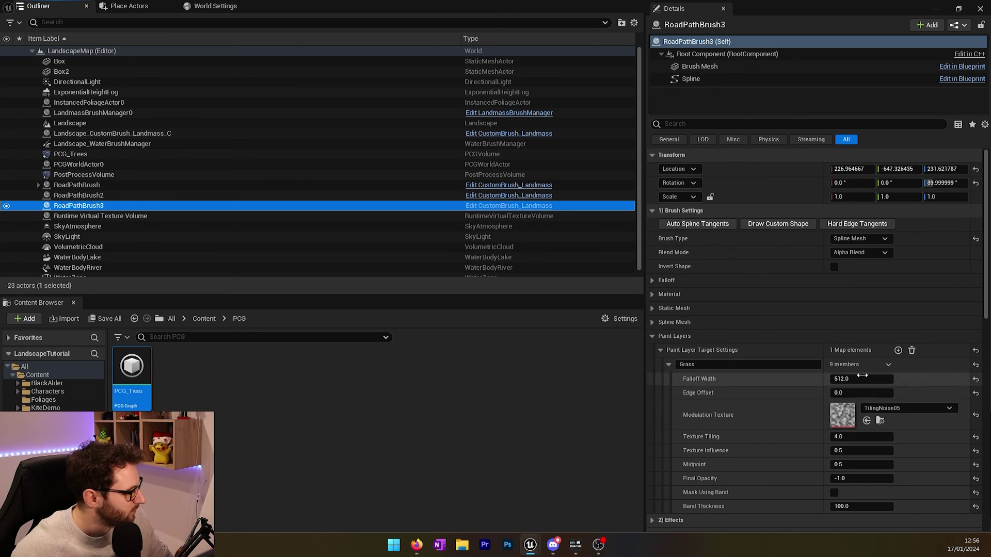
left_click(758, 364)
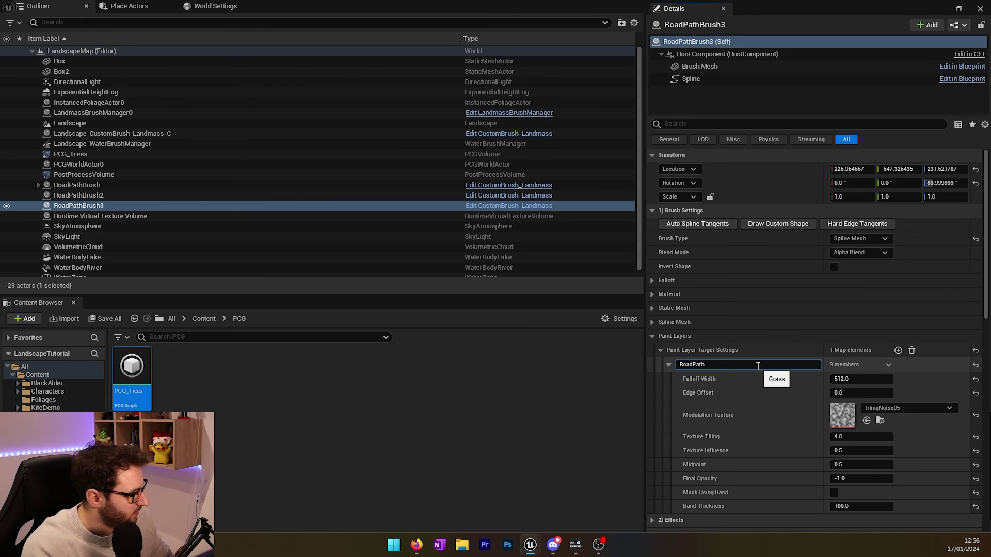
left_click(867, 478)
type("1")
key("Return")
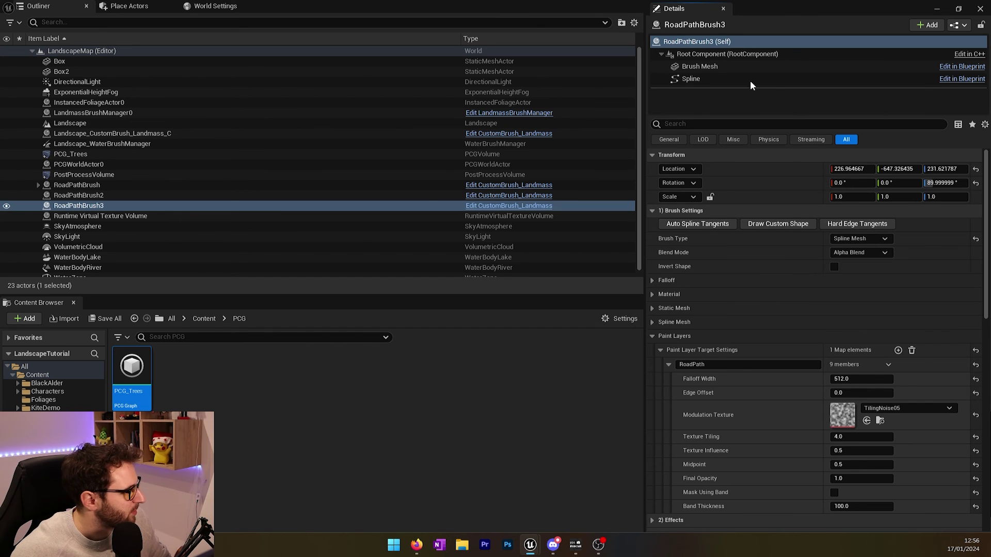
Step: In Landscape paint mode, create and save a Non Weight-Blended layer info for the RoadPath target layer
key("shift+2")
left_click(778, 416)
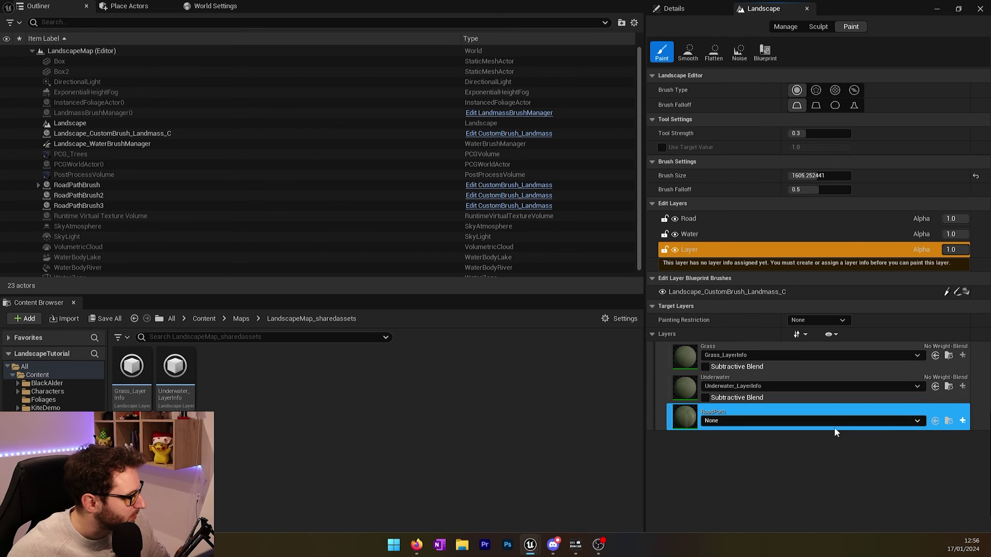
left_click(726, 423)
left_click(734, 418)
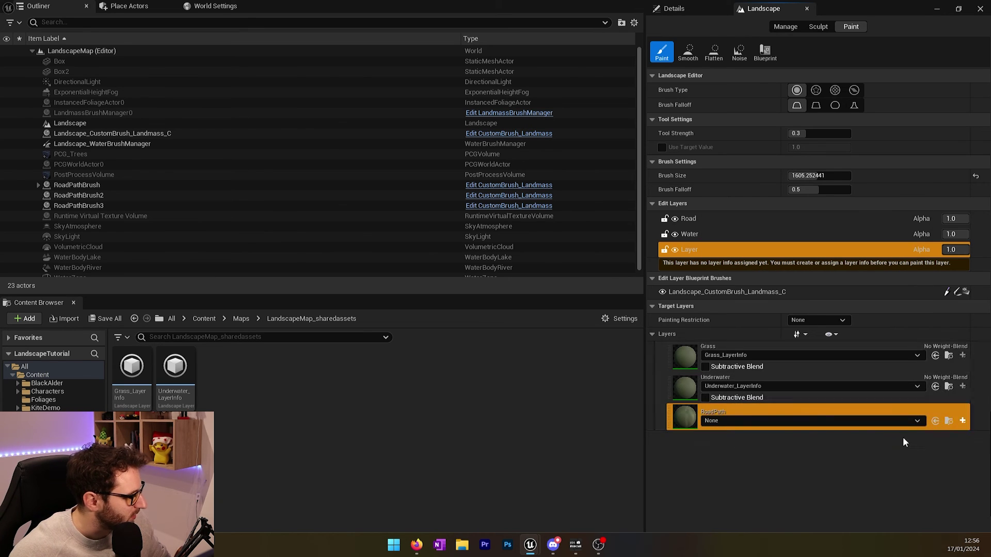
left_click(963, 422)
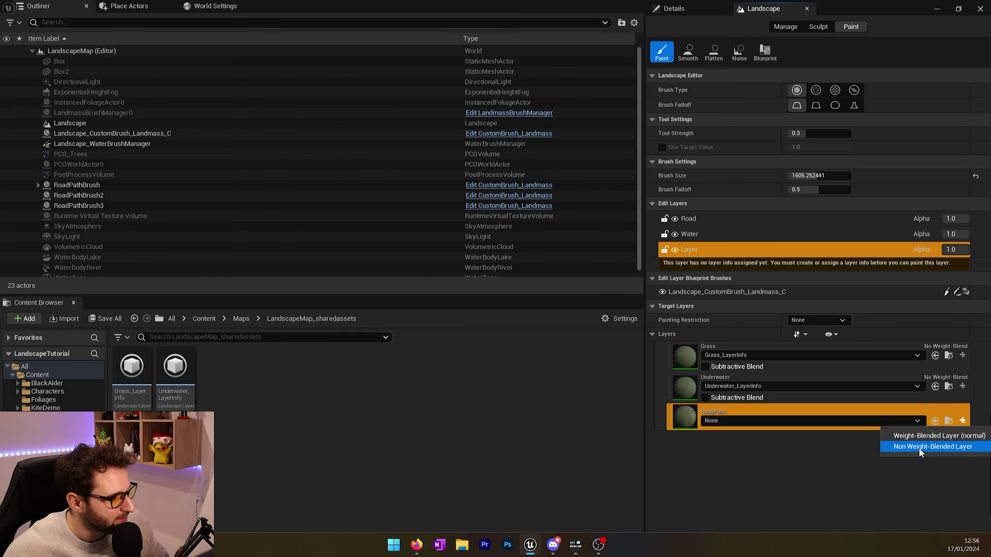
left_click(914, 447)
left_click(537, 377)
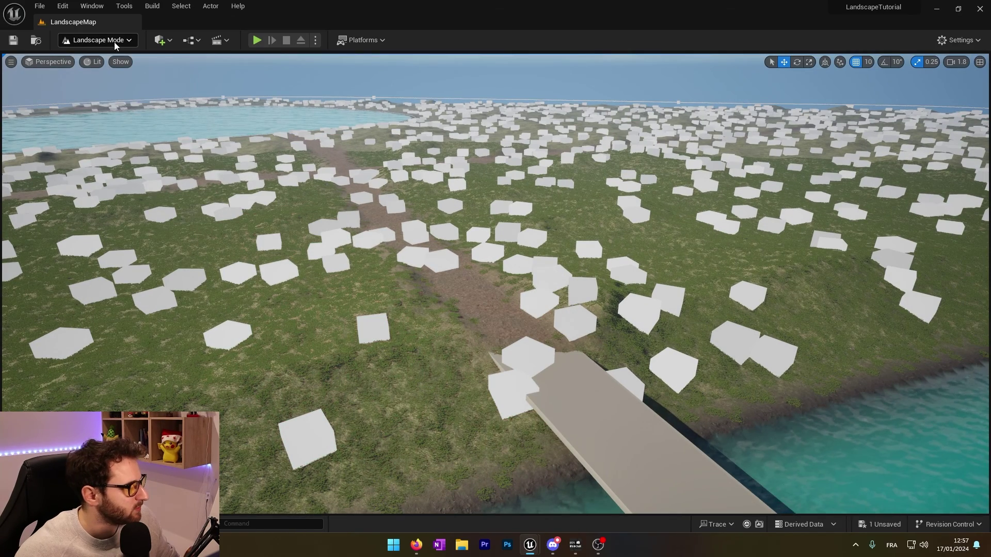
Step: Switch the level editor back to Selection Mode and open the PCG_Trees graph
left_click(115, 45)
left_click(107, 56)
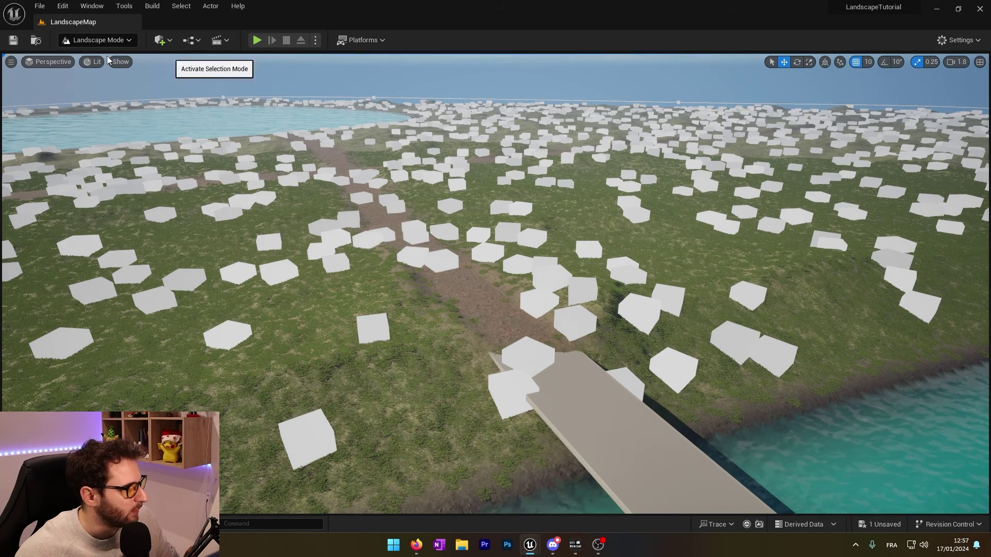
left_click(34, 525)
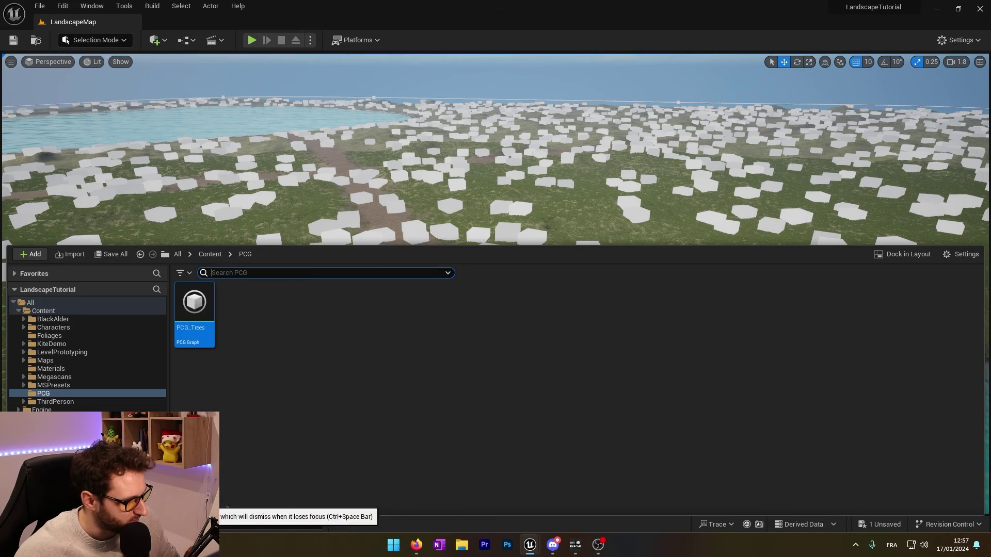
double_click(195, 304)
Step: Inspect the Density Filter's output point data and examine the values in its RoadPath attribute column
right_click_drag(527, 298, 271, 289)
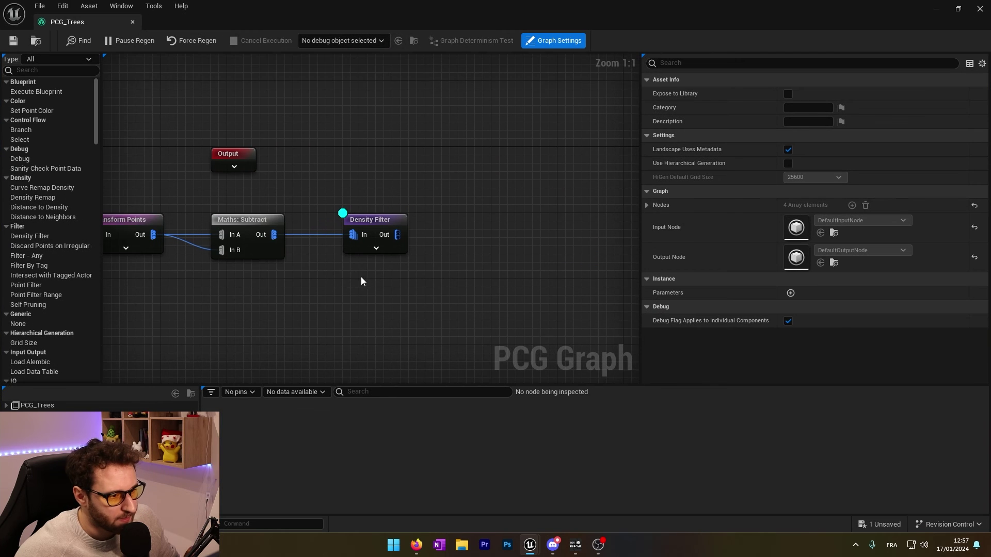
right_click_drag(363, 281, 319, 308)
left_click(349, 225)
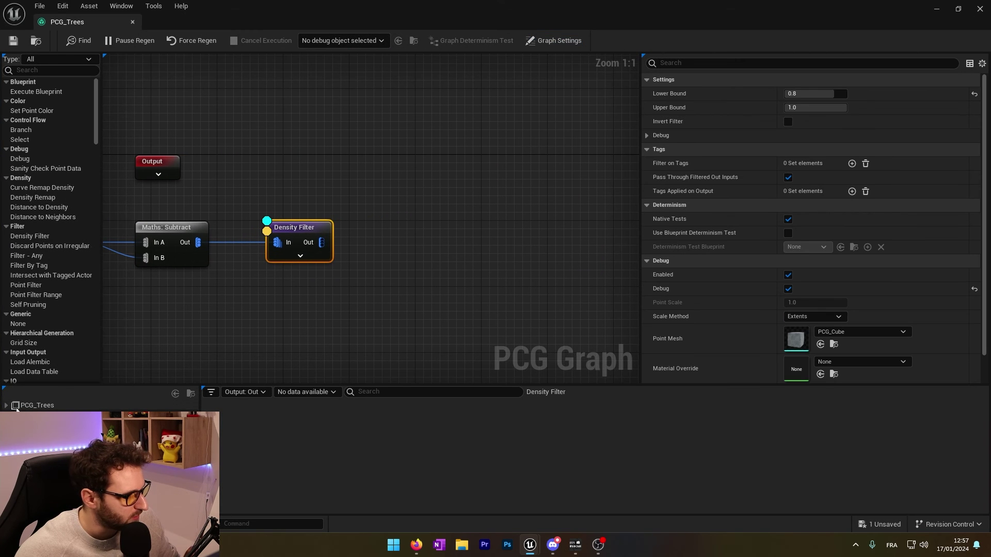
left_click(52, 421)
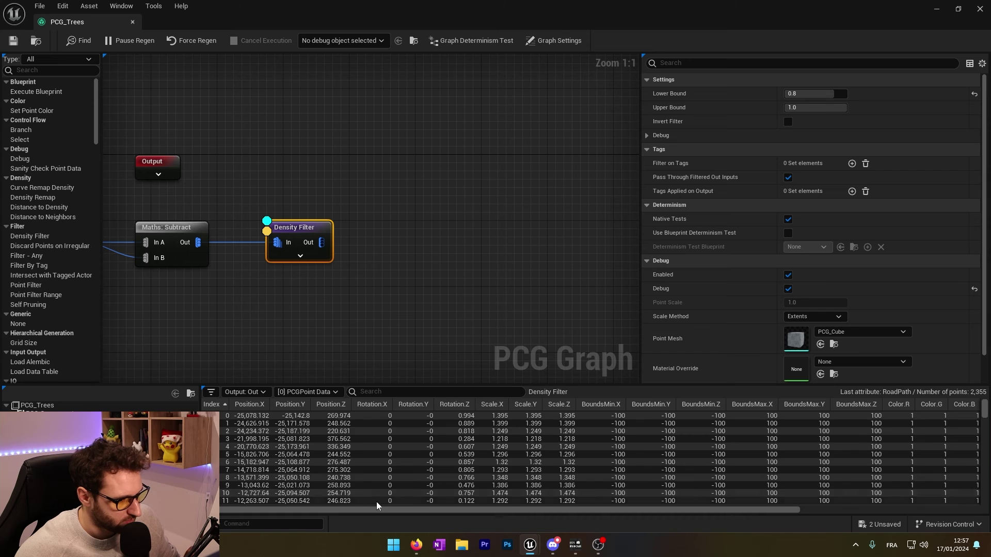
left_click_drag(379, 508, 685, 542)
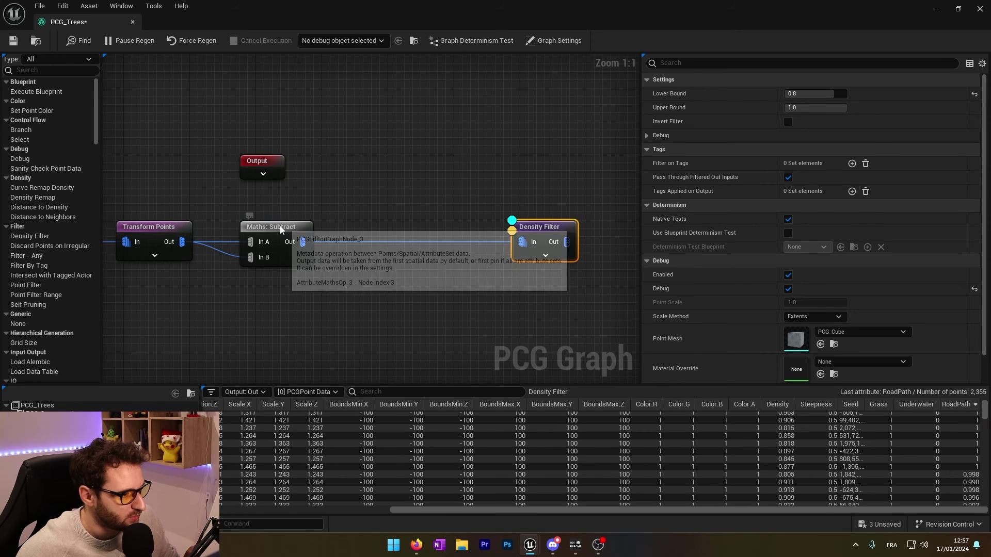
Step: Duplicate the Subtract node and wire the copy between the original Subtract and the Density Filter, feeding both its inputs from the original
left_click(324, 248)
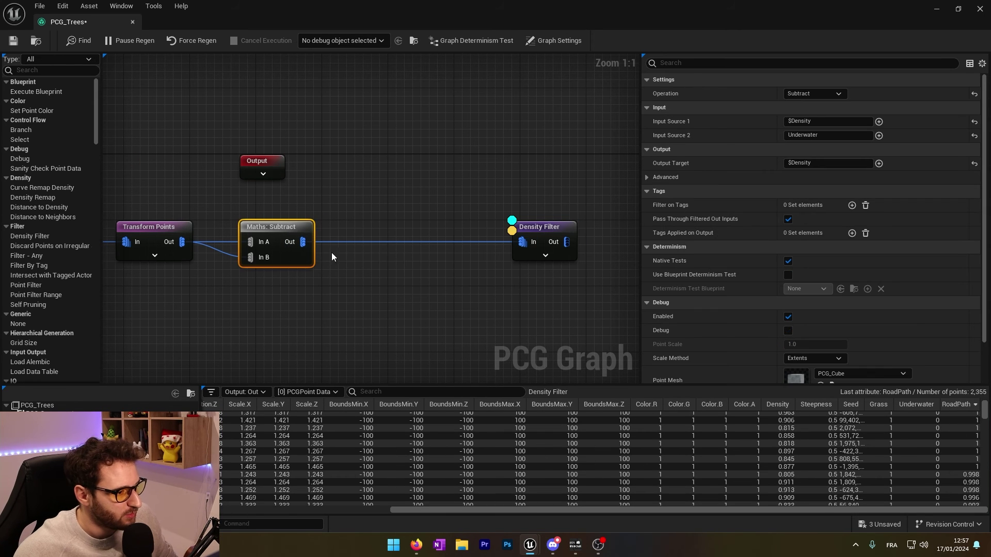
key("ctrl+d")
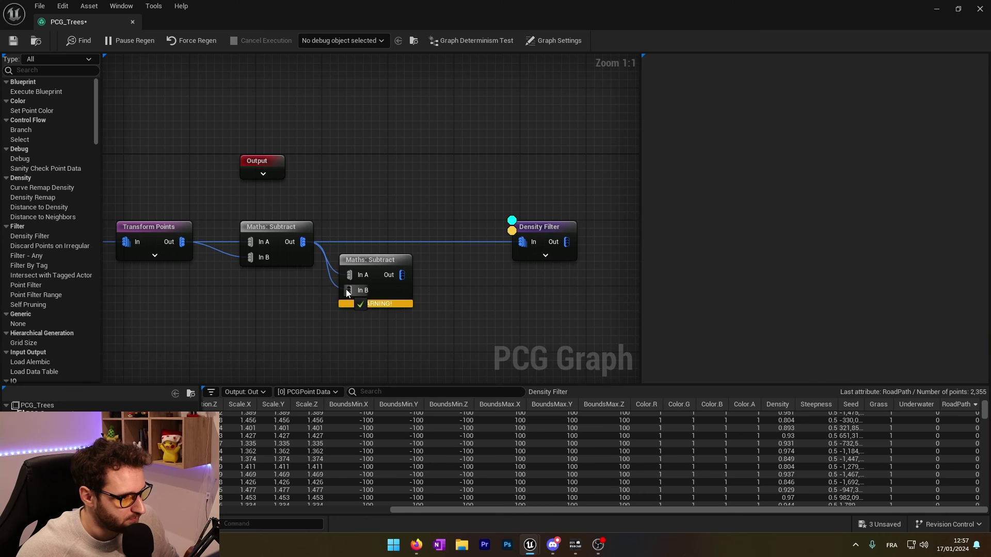
left_click_drag(370, 265, 535, 244)
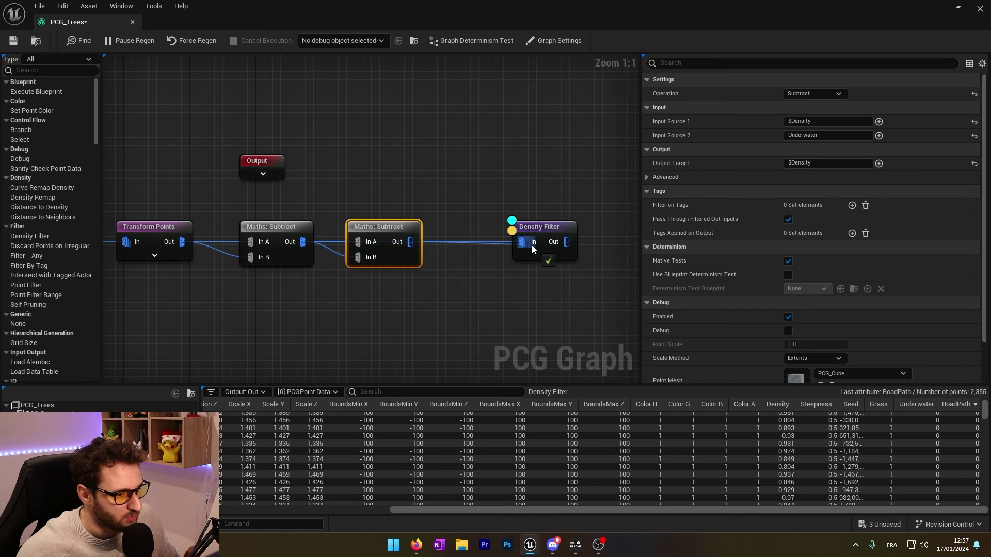
left_click_drag(385, 236, 392, 274)
double_click(391, 269)
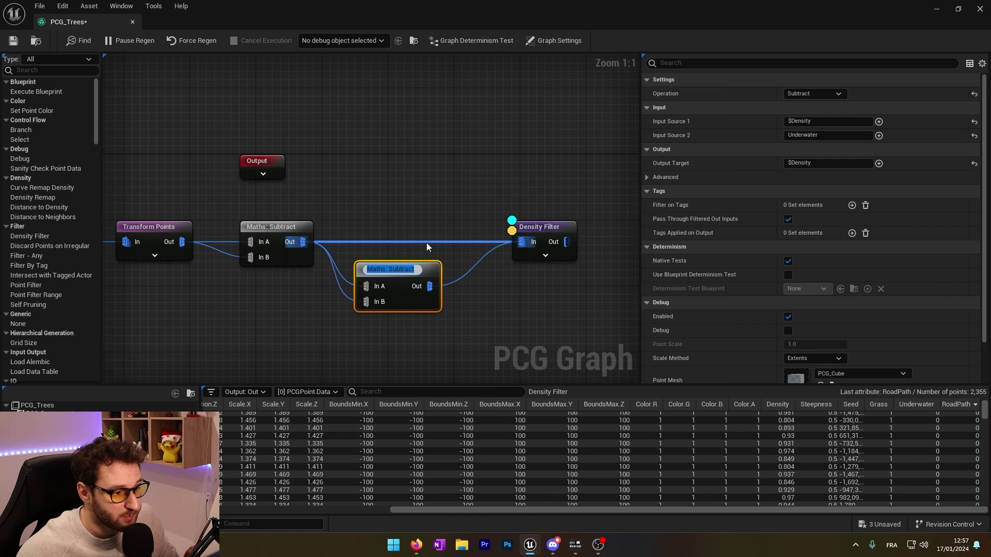
left_click_drag(393, 270, 392, 228)
left_click(407, 279)
left_click(391, 229)
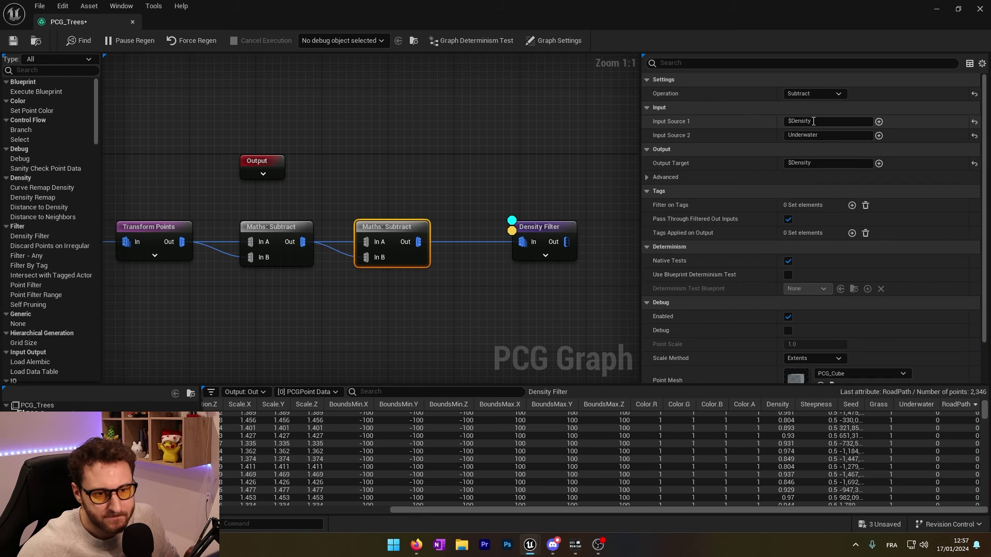
Step: Set Input Source 2 of the second Subtract node to RoadPath
left_click_drag(826, 135, 751, 138)
key("BackSpace")
type("RoadPath")
key("Return")
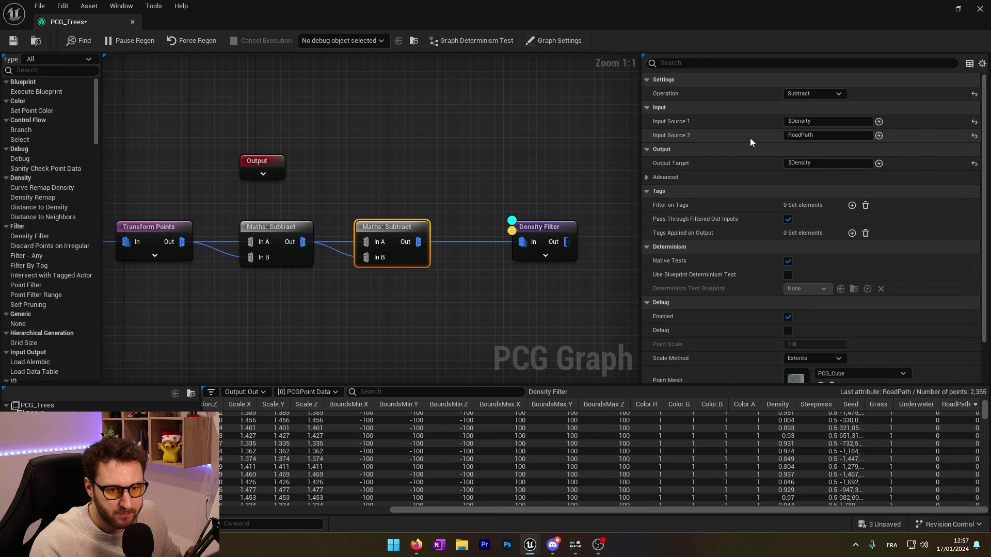
left_click(552, 225)
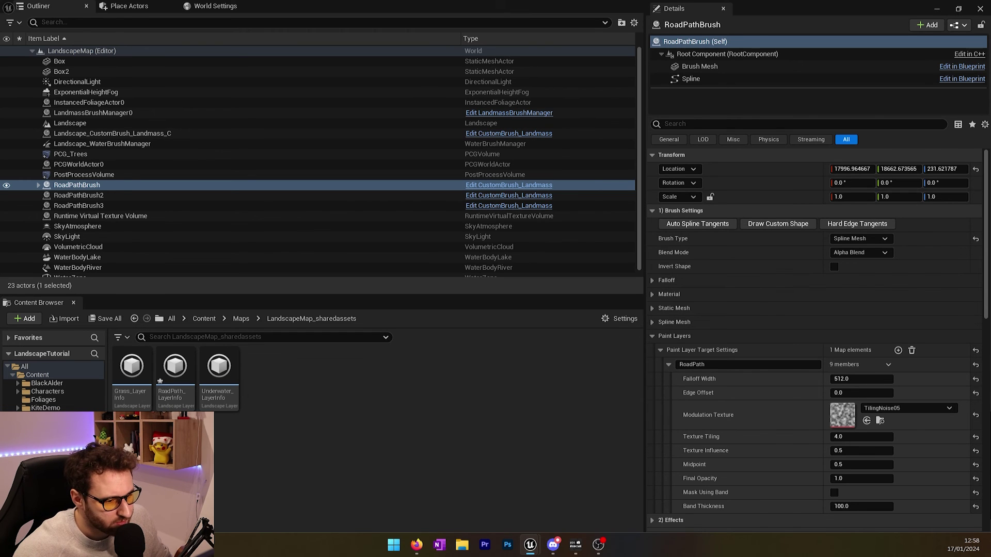
Step: Select the Landscape and RoadPathBrush2 actors in the level and examine the debug points around the road paths
left_click(70, 124)
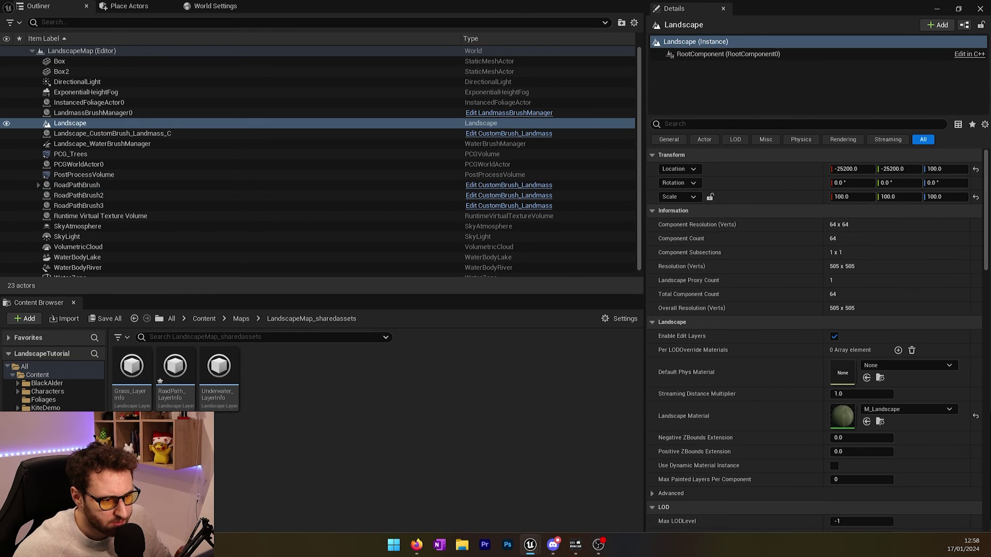
left_click(266, 197)
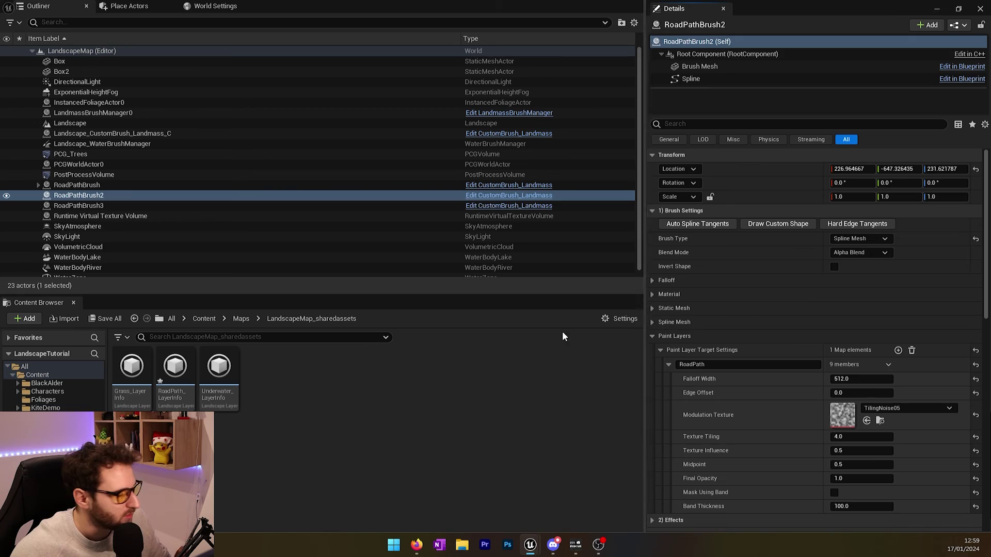
left_click(423, 207)
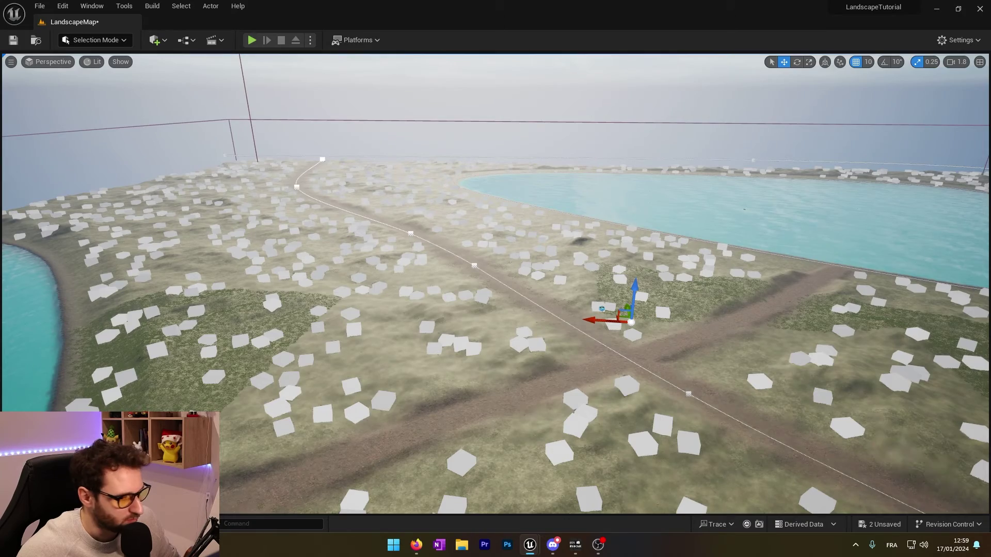
right_click_drag(496, 284, 421, 294)
key("w")
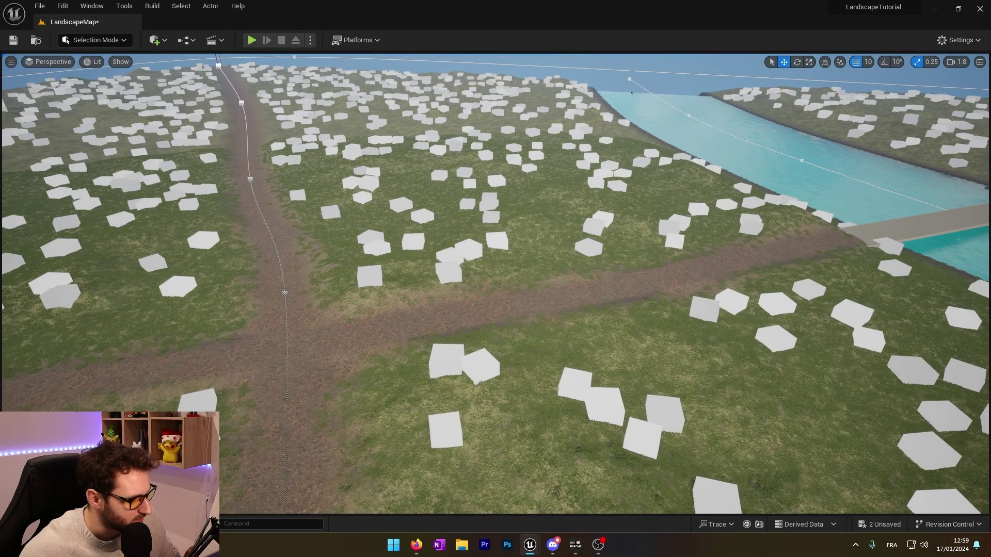
Step: Reopen the PCG_Trees graph, set the Surface Sampler's Points Per Squared Meter to 0.02, and save the graph
key("ctrl+space")
double_click(204, 305)
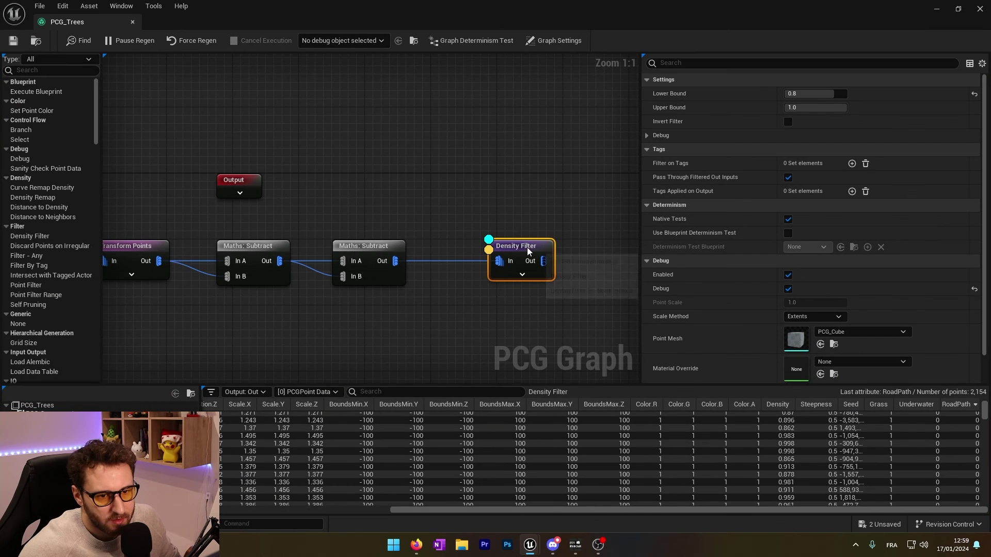
scroll(407, 165, "down", 2)
right_click_drag(191, 185, 542, 202)
left_click(388, 264)
right_click_drag(469, 204, 332, 208)
left_click(797, 94)
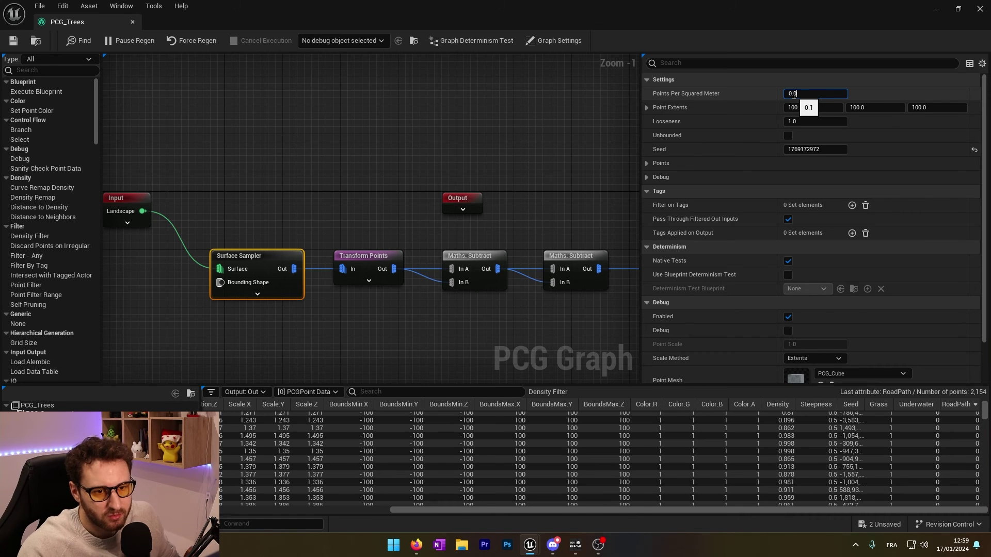
key("Return")
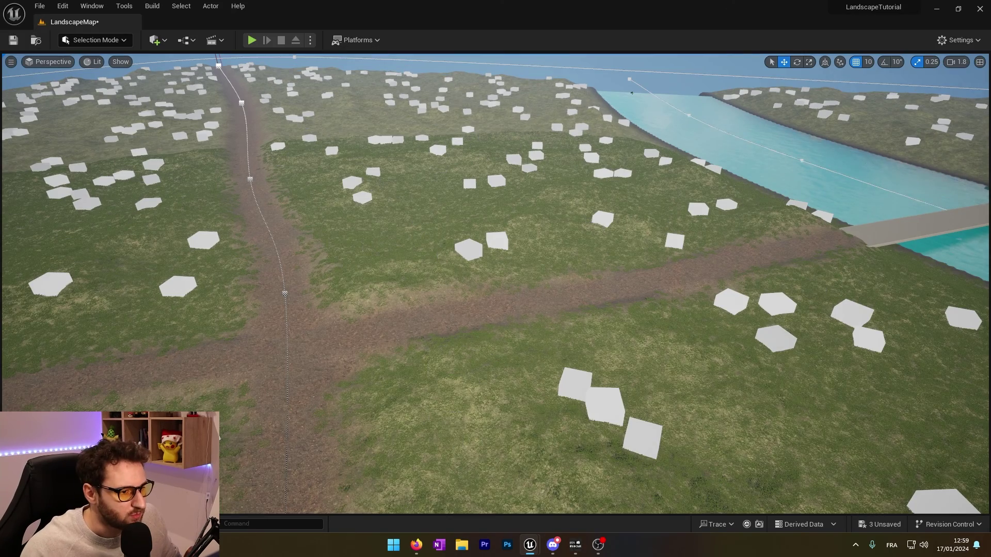
right_click_drag(573, 263, 984, 213)
left_click_drag(990, 155, 464, 1)
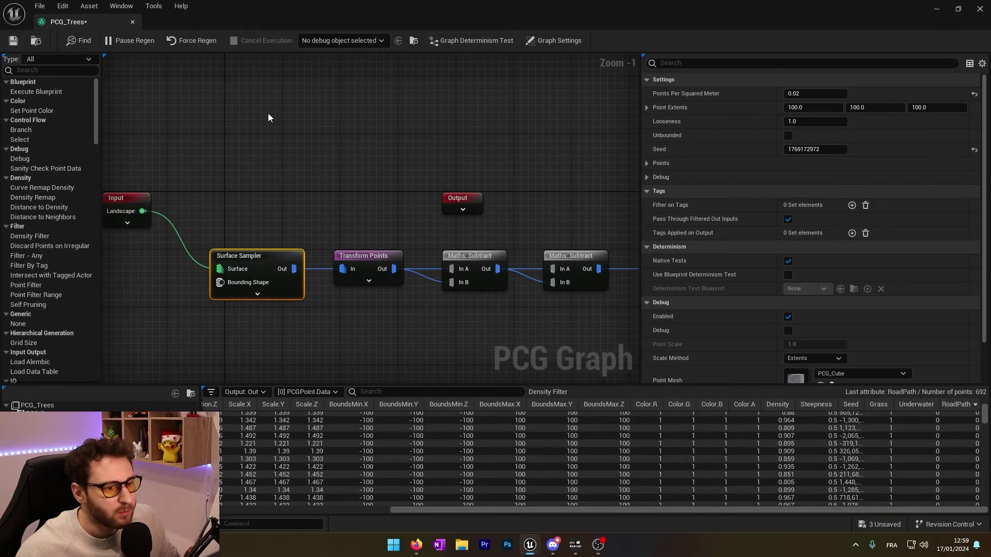
left_click(13, 40)
Step: Turn off debug display and data inspection on the Density Filter node
right_click_drag(619, 222, 310, 189)
left_click(276, 214)
key("d")
key("a")
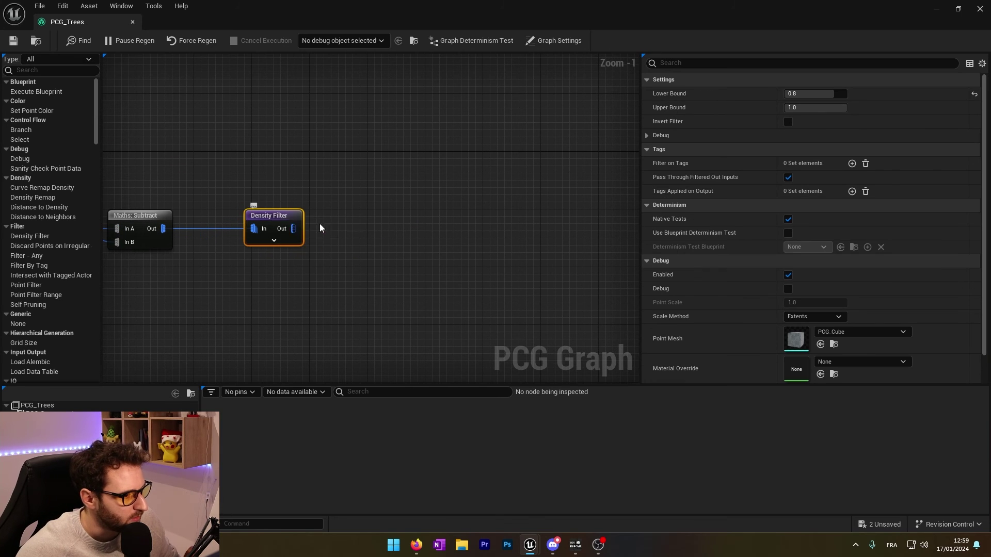
left_click(359, 225)
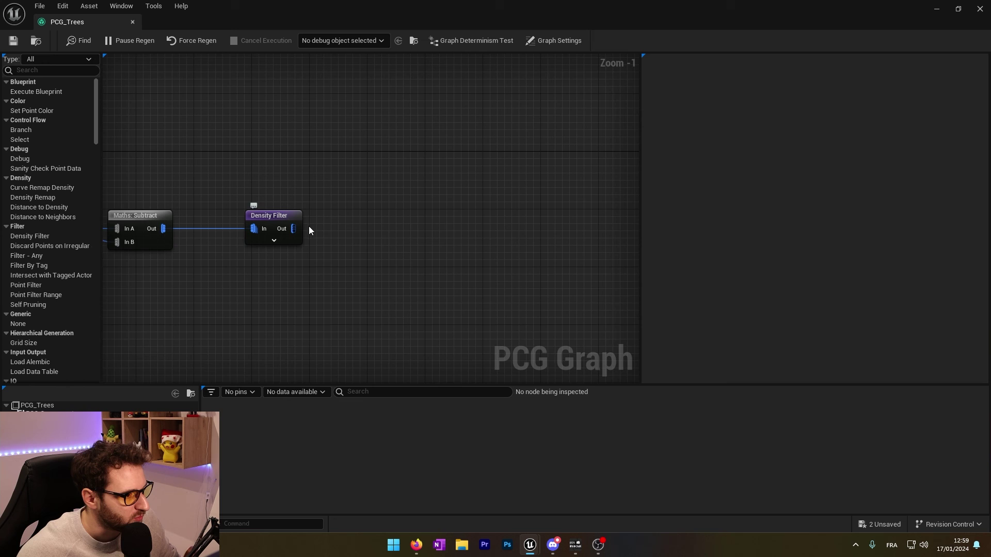
right_click_drag(309, 230, 309, 246)
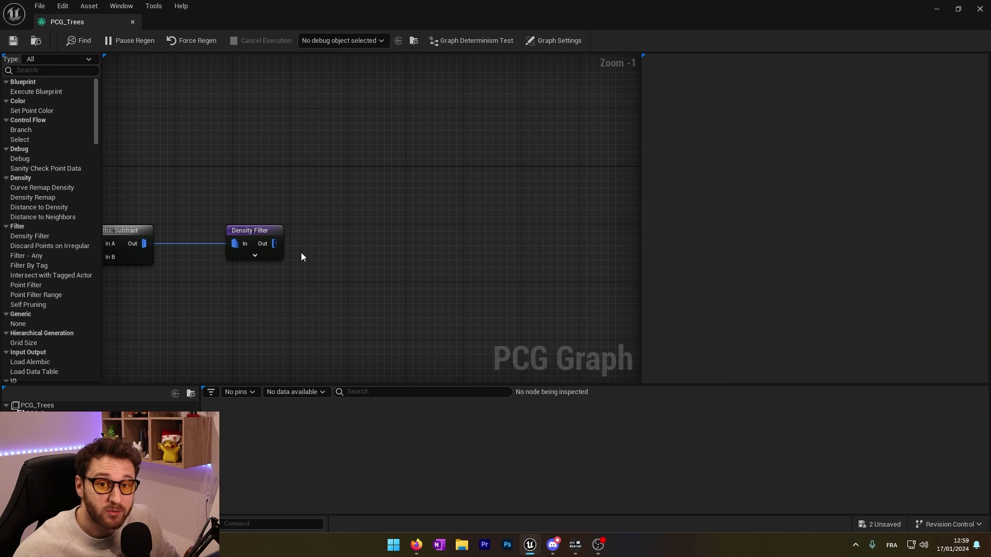
Step: Add a Static Mesh Spawner fed by the Density Filter's output, and give it one mesh entry with its Descriptor expanded
left_click_drag(325, 249, 326, 251)
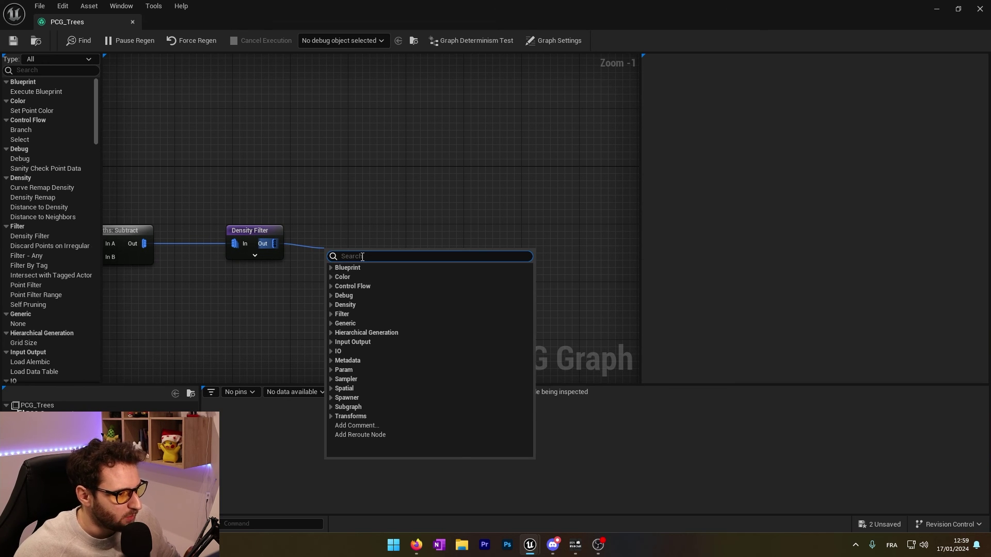
type("stat")
key("Return")
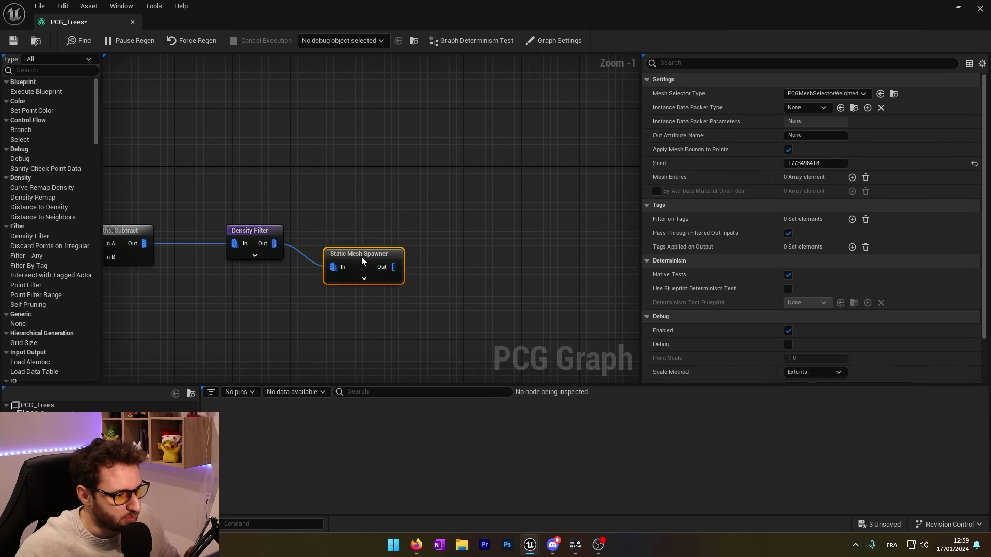
right_click_drag(362, 256, 478, 256)
left_click(657, 191)
left_click(662, 207)
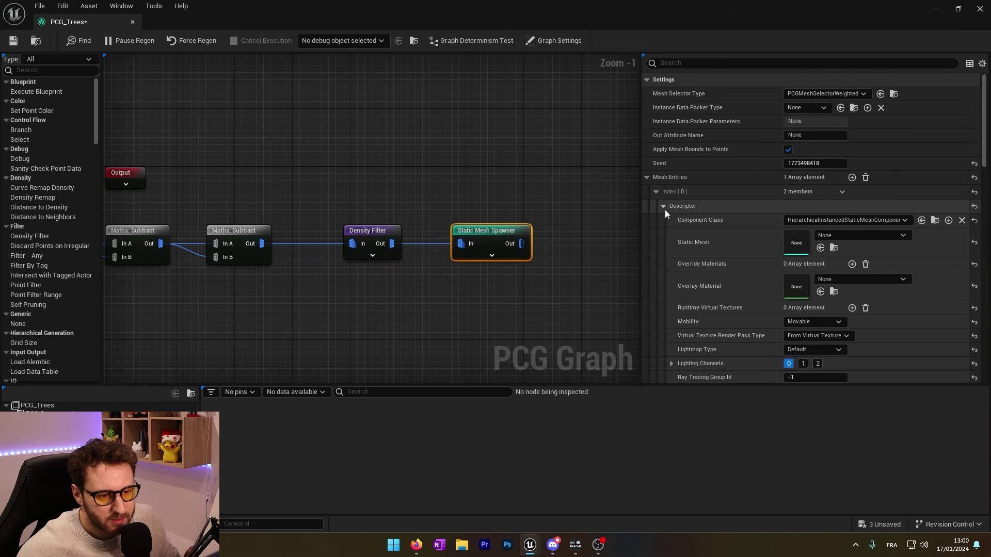
scroll(749, 227, "down", 1)
Step: Switch the level editor to Foliage Mode and back to Selection Mode, returning to the PCG_Trees graph
left_click(847, 187)
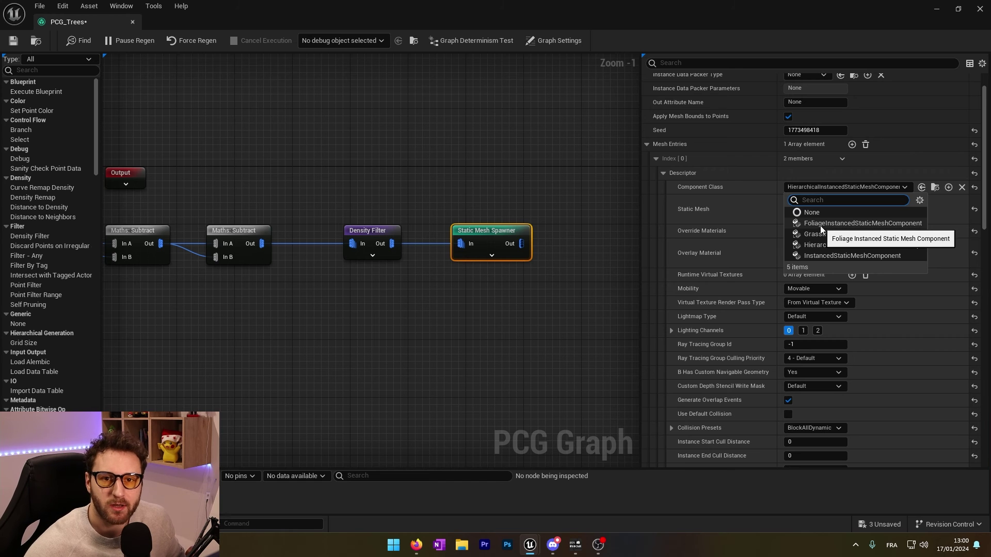
left_click(936, 9)
left_click(95, 40)
left_click(98, 79)
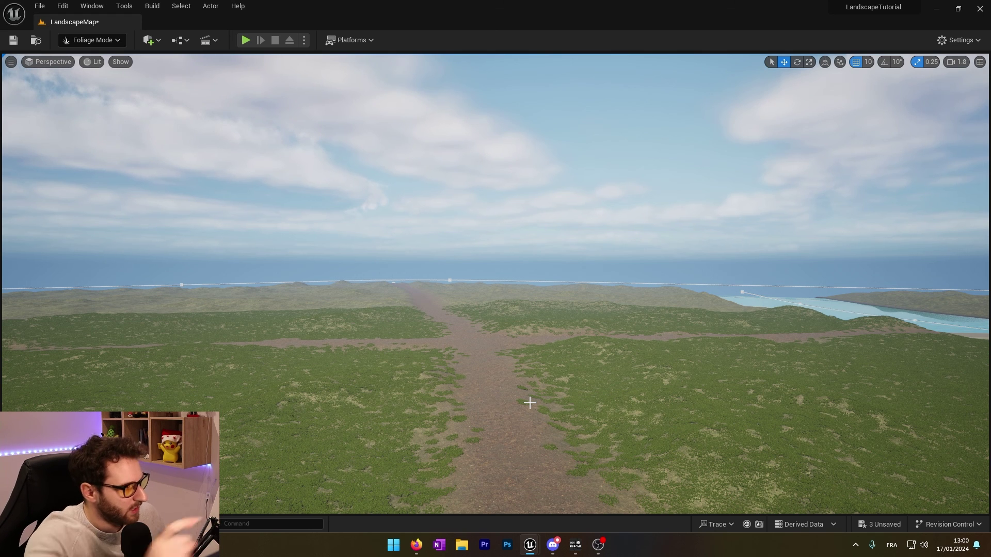
left_click(97, 41)
left_click(98, 56)
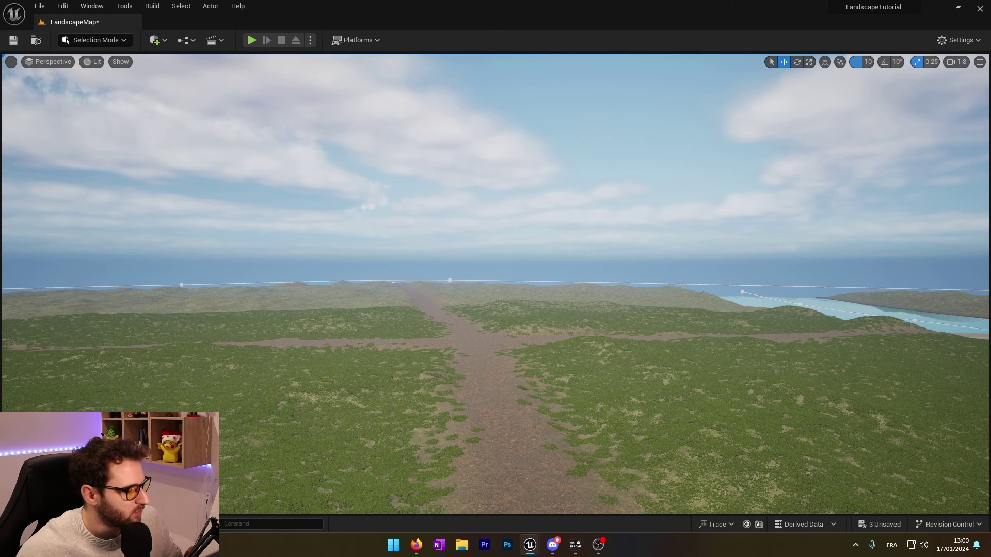
mouse_move(529, 551)
left_click(626, 509)
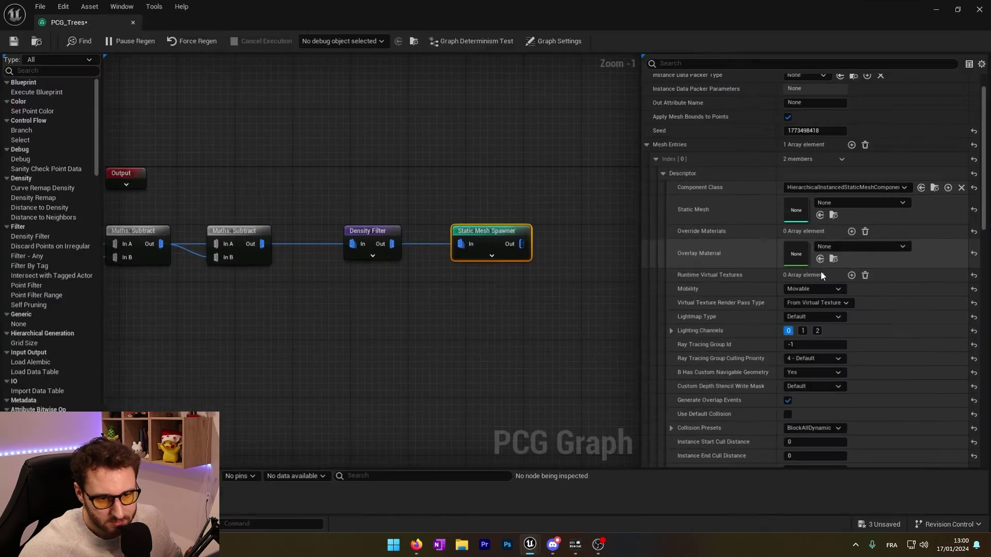
Step: Set the mesh entry's Component Class to InstancedStaticMeshComponent and its Static Mesh to SM_BlackAlder_Field_02
left_click(839, 188)
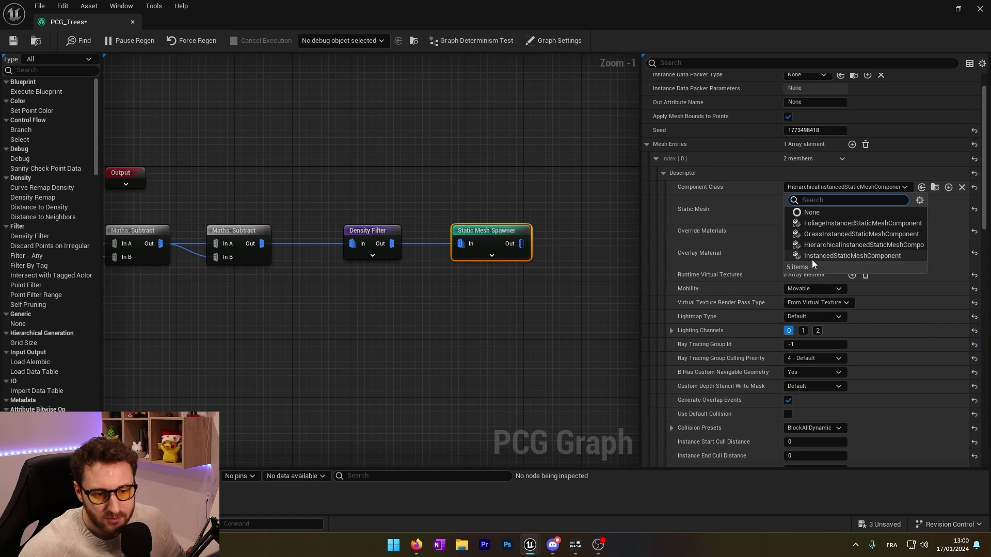
left_click(850, 256)
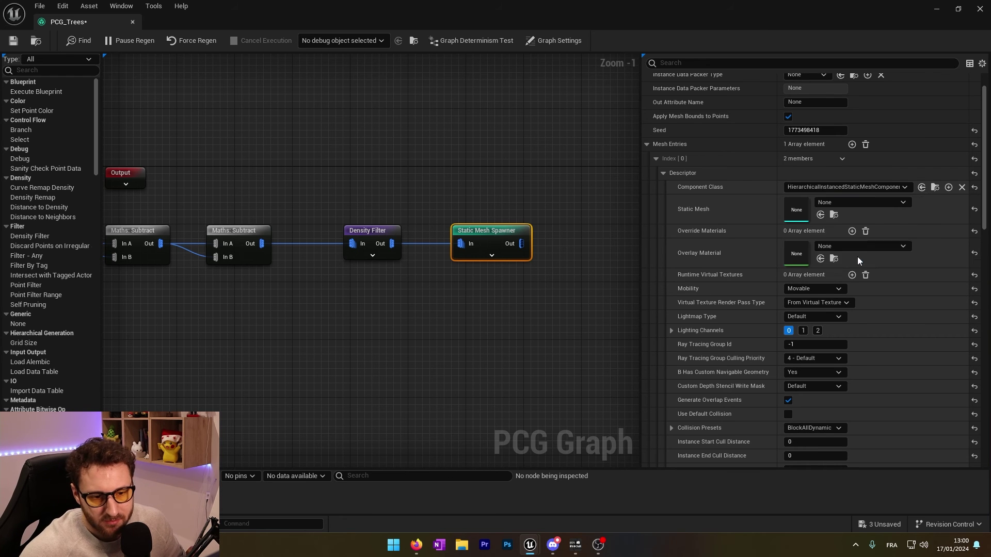
left_click(825, 204)
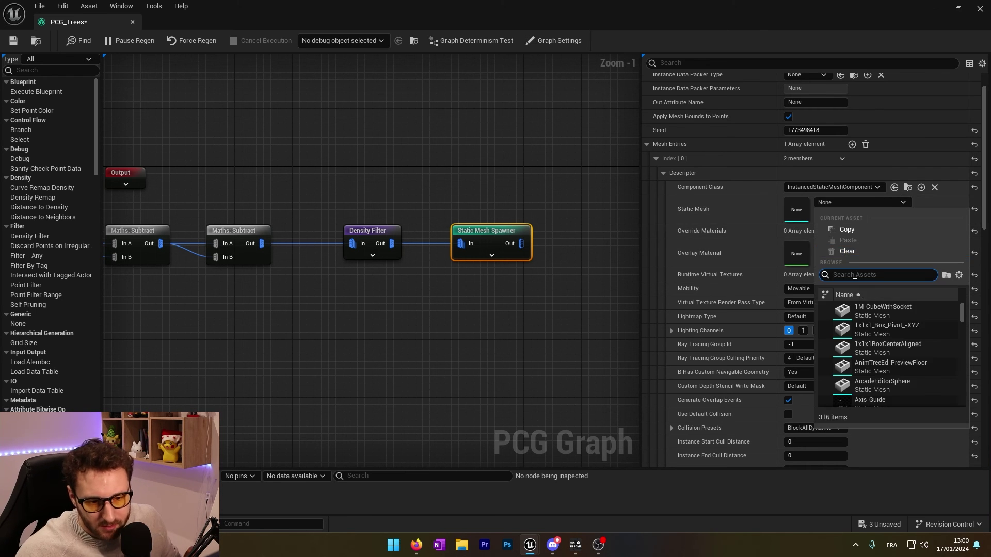
key("Escape")
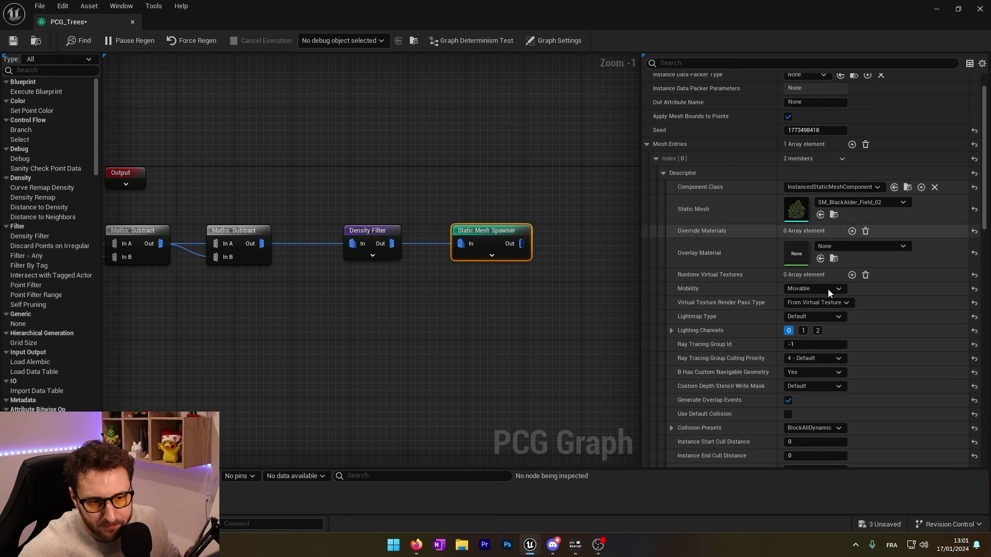
right_click_drag(570, 376, 513, 334)
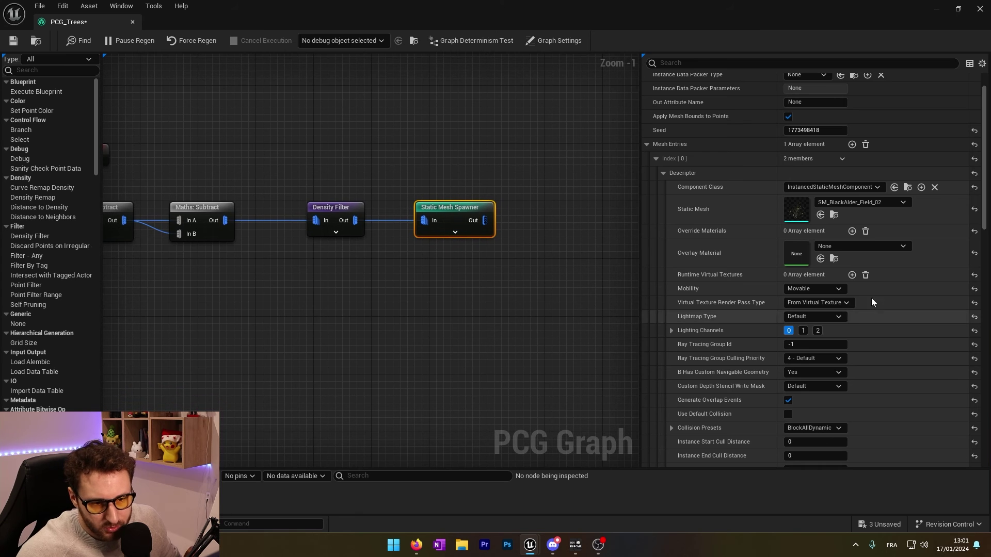
Step: Set the mesh entry's Mobility to Static and its World Position Offset Disable Distance to 2000, and save the graph
scroll(751, 271, "down", 1)
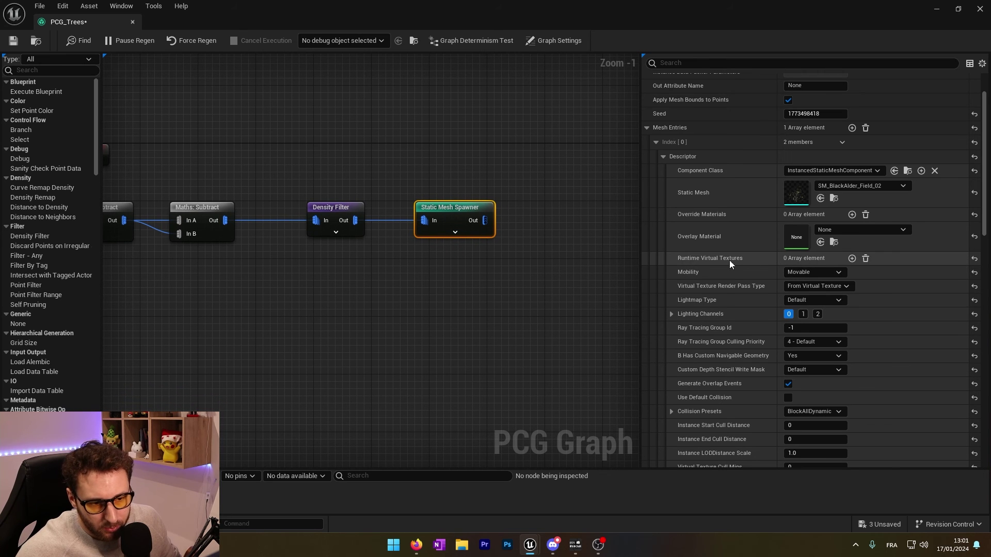
left_click(815, 272)
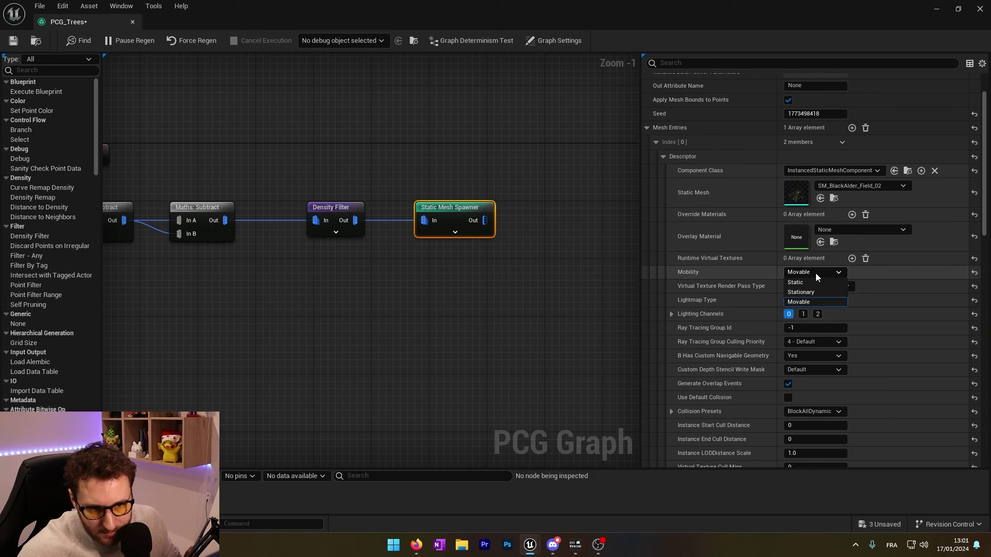
left_click(807, 283)
left_click(793, 336)
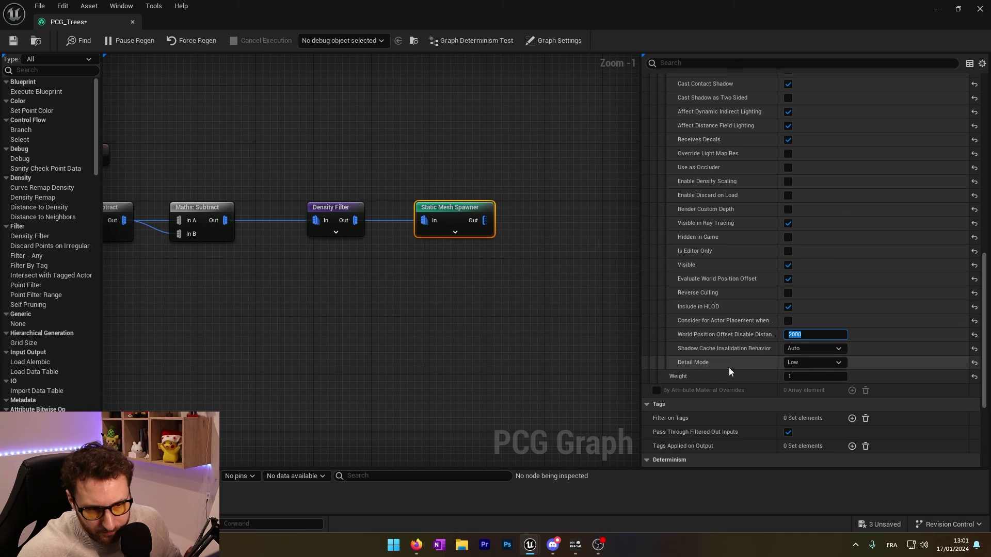
scroll(679, 182, "up", 3)
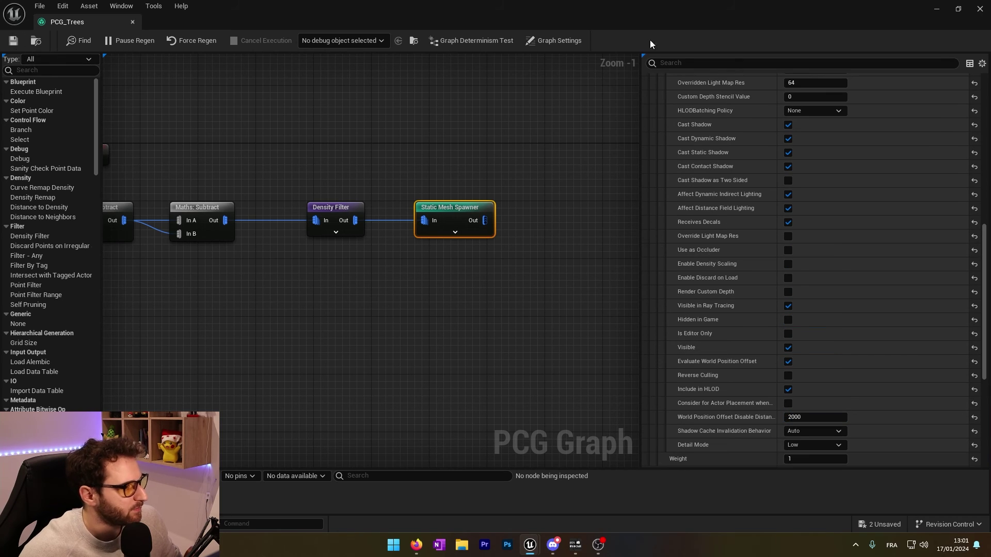
left_click(937, 11)
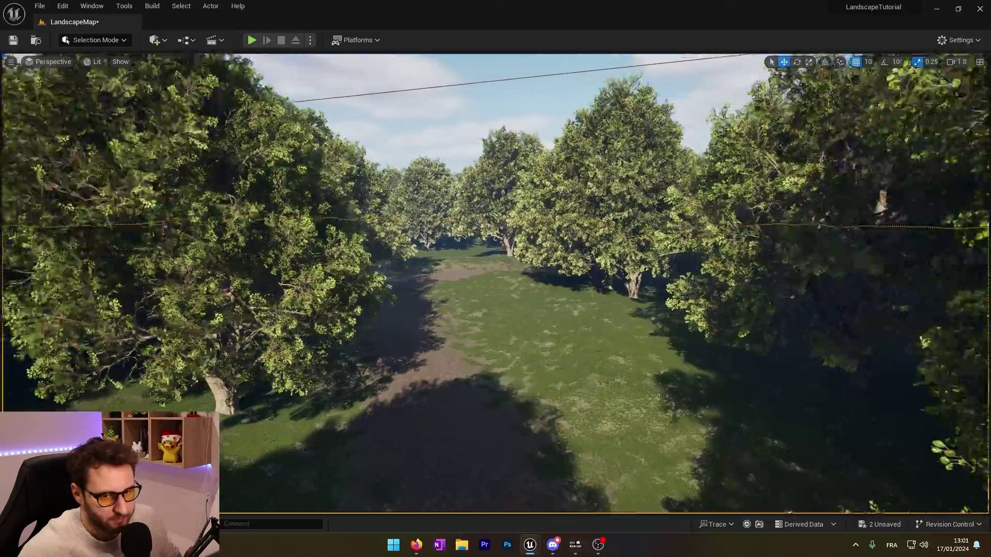
Step: Frame the dirt path between the trees and turn on the viewport's frame-rate and stats display
right_click_drag(495, 284, 545, 268)
right_click_drag(604, 305, 452, 193)
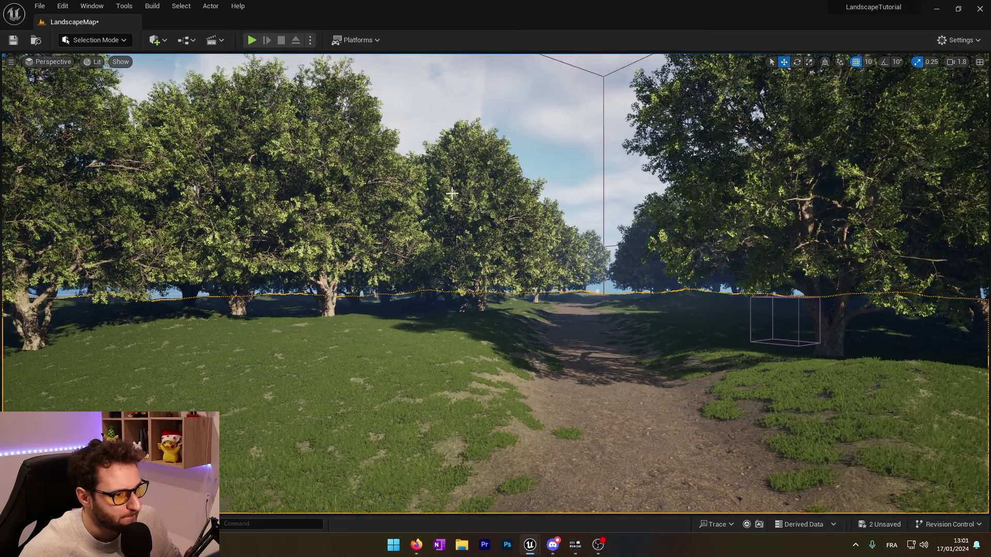
left_click(11, 61)
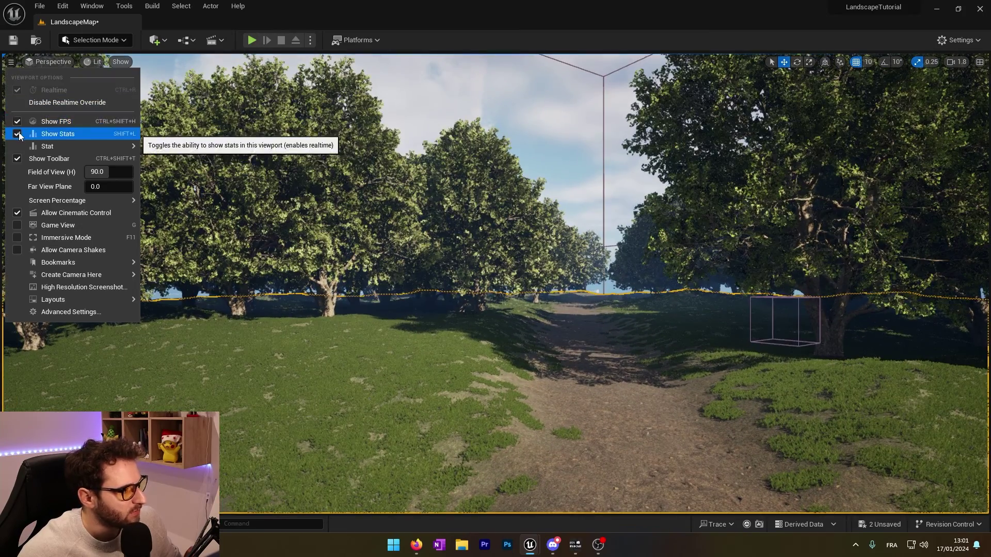
left_click(19, 136)
Step: Play-test the level to check the frame rate, running along the dirt path and through the trees, and stop the session
right_click_drag(413, 248, 403, 83)
left_click(252, 40)
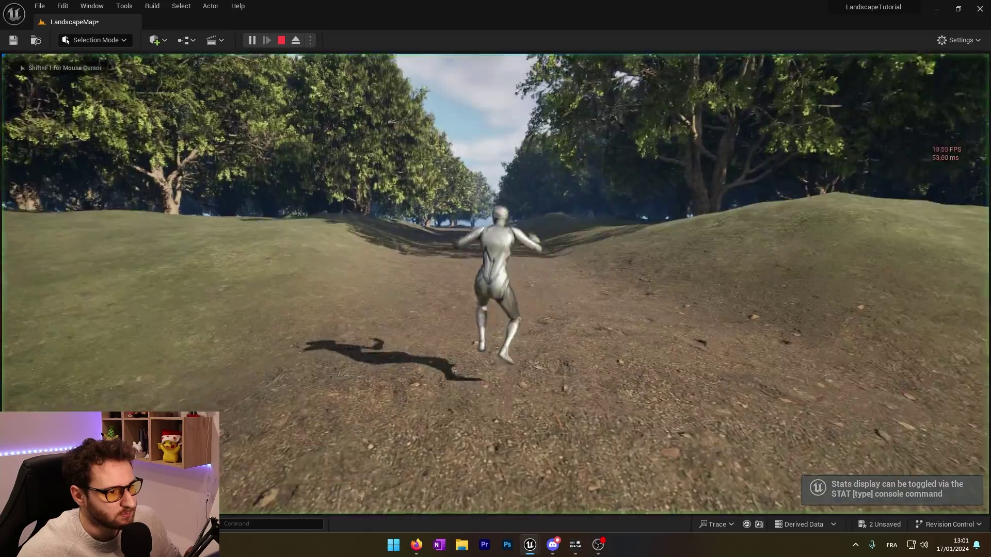
key("w")
key("d")
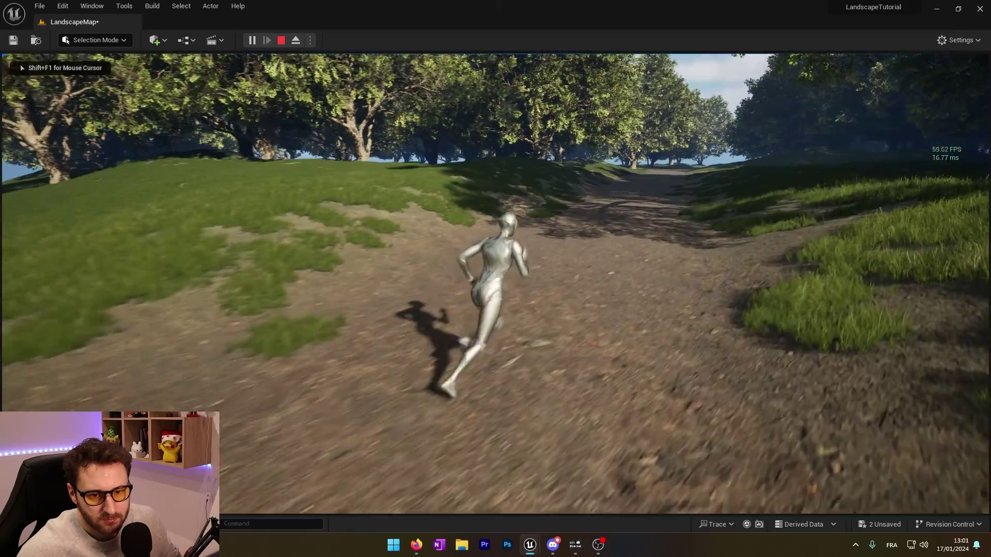
key("space")
key("w")
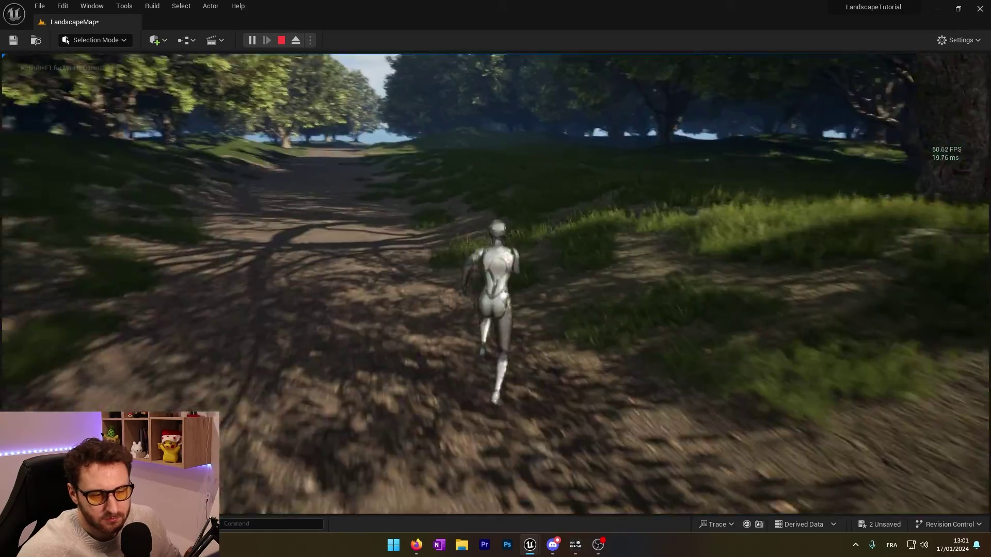
key("w")
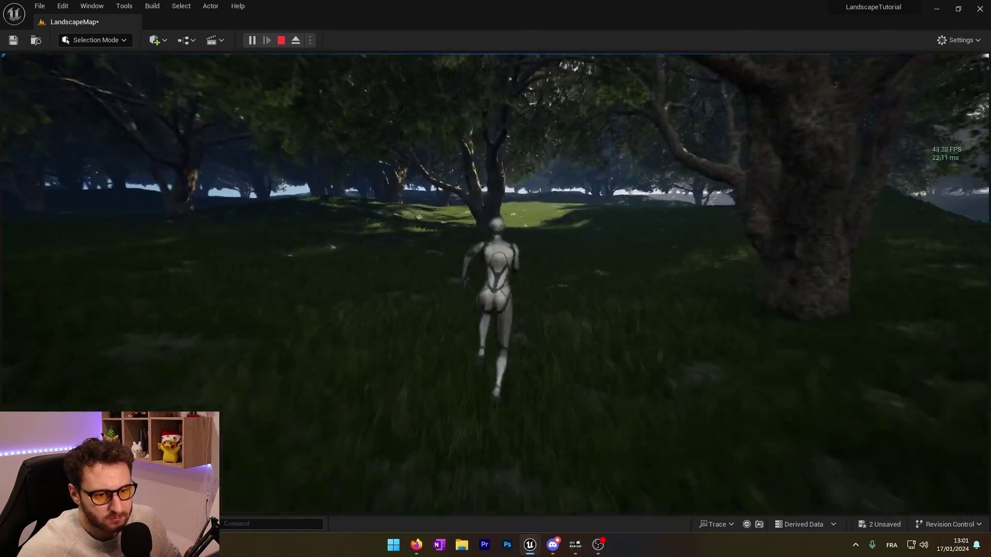
key("d")
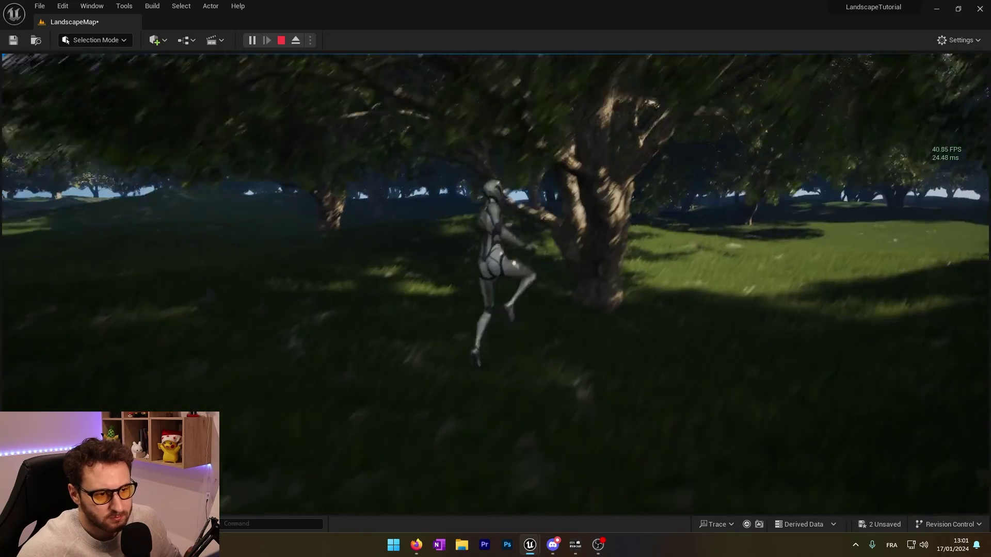
key("d")
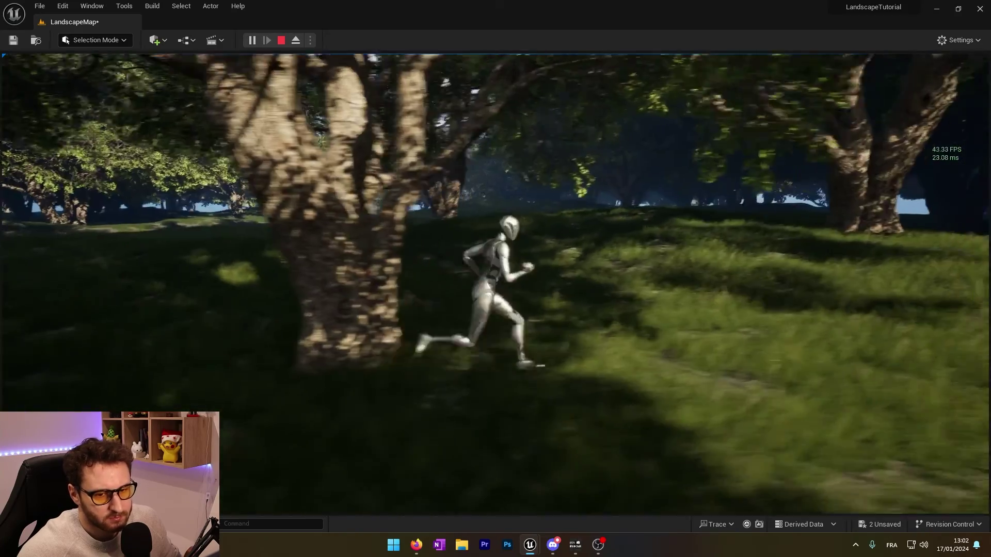
key("w")
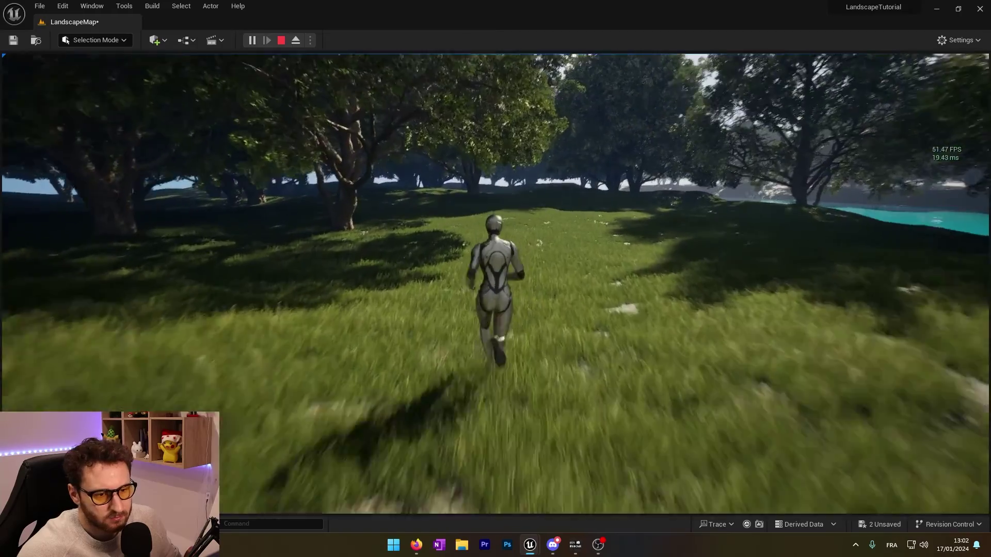
key("shift+F1")
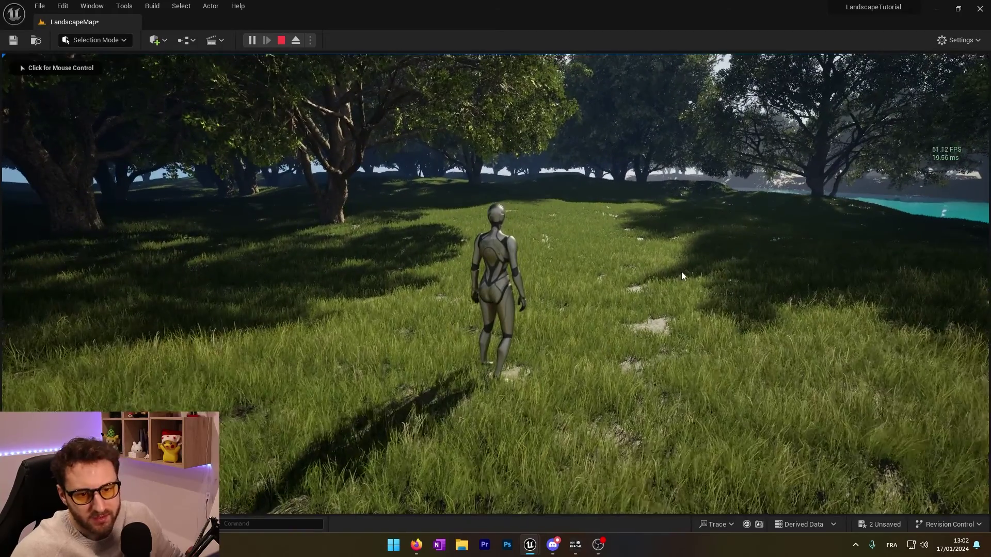
left_click(281, 40)
Step: Reopen the PCG_Trees graph and turn off Affect Dynamic Indirect Lighting and Receives Decals for the spawner's mesh entry
double_click(197, 311)
scroll(763, 430, "down", 2)
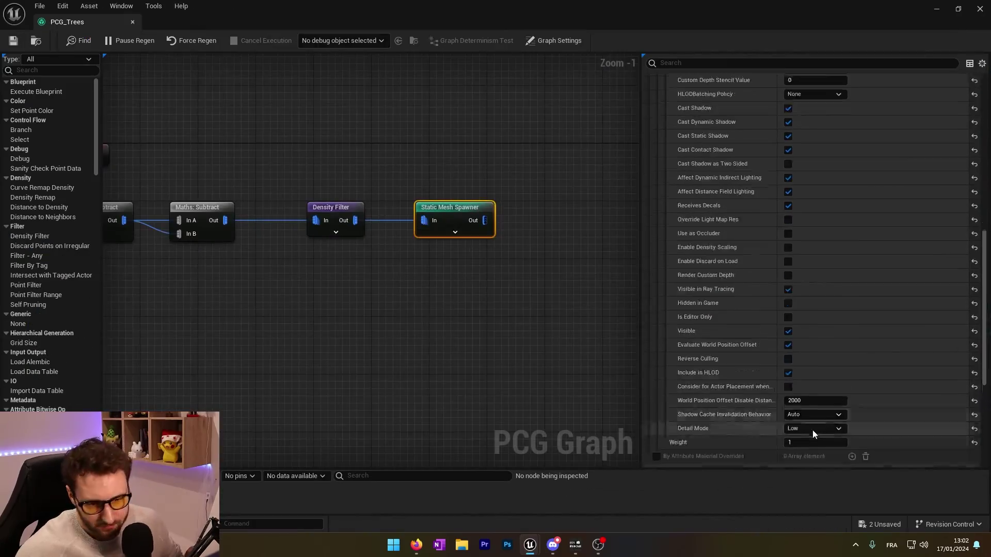
left_click(802, 401)
left_click(797, 436)
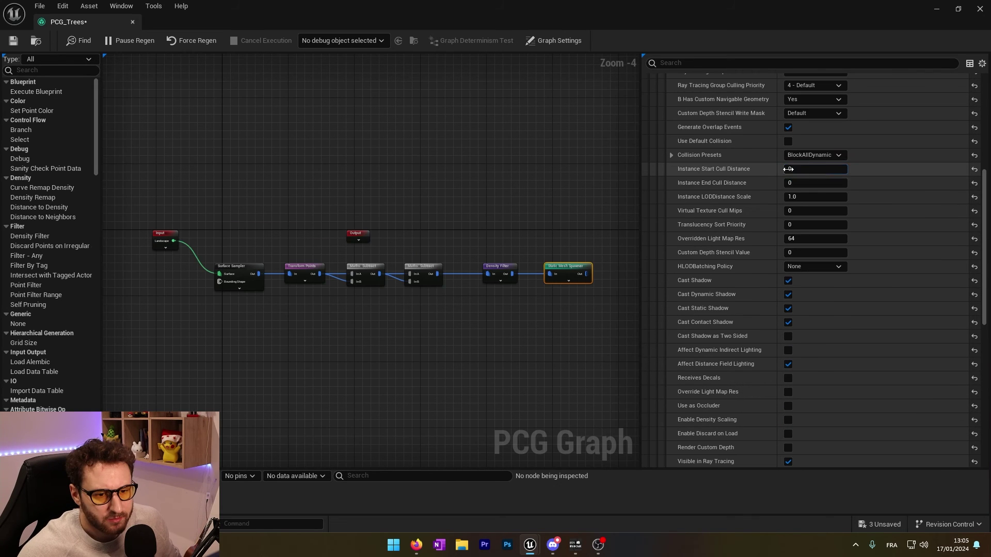
Step: Set the mesh entry's Instance Start Cull Distance to 2000 and Instance End Cull Distance to 25000, and save and close the graph
type("000")
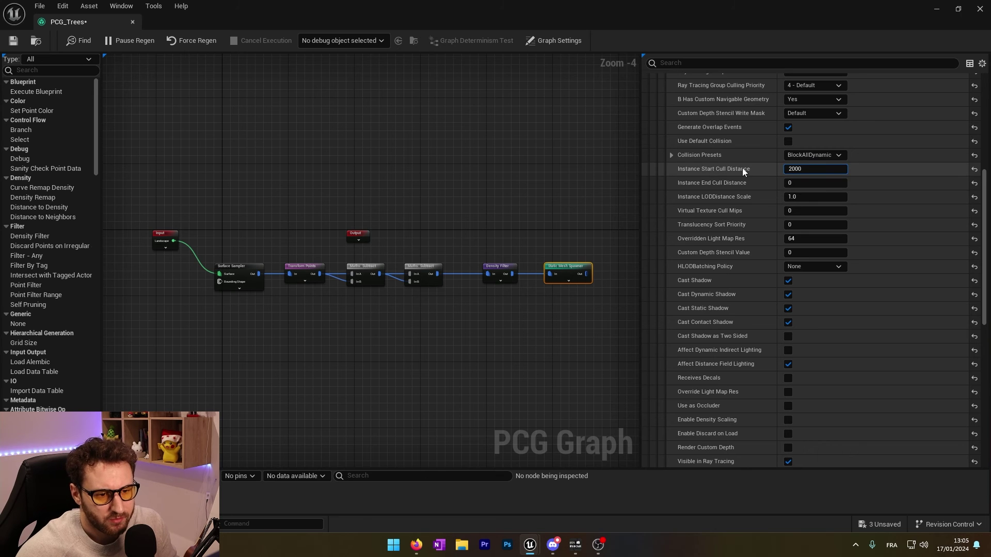
left_click(799, 183)
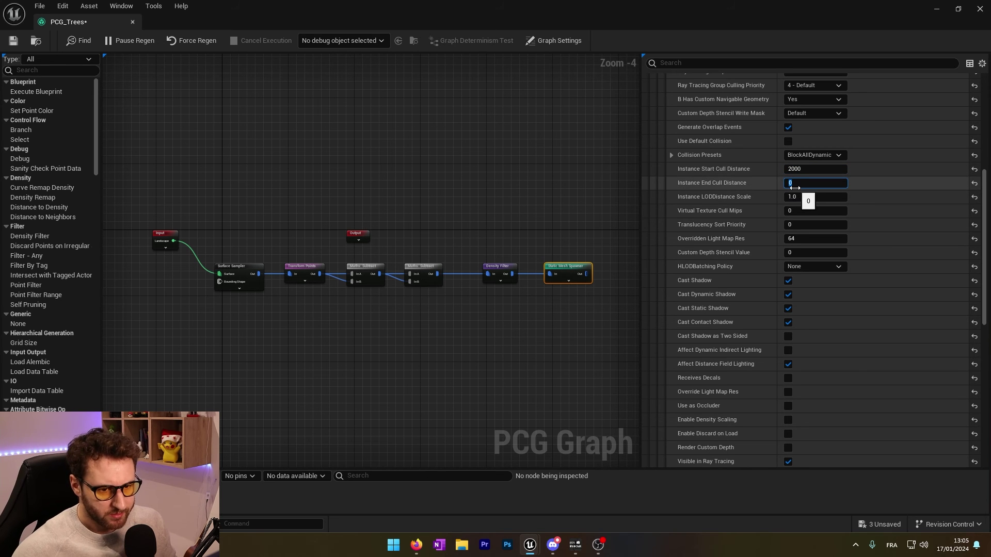
type("25000")
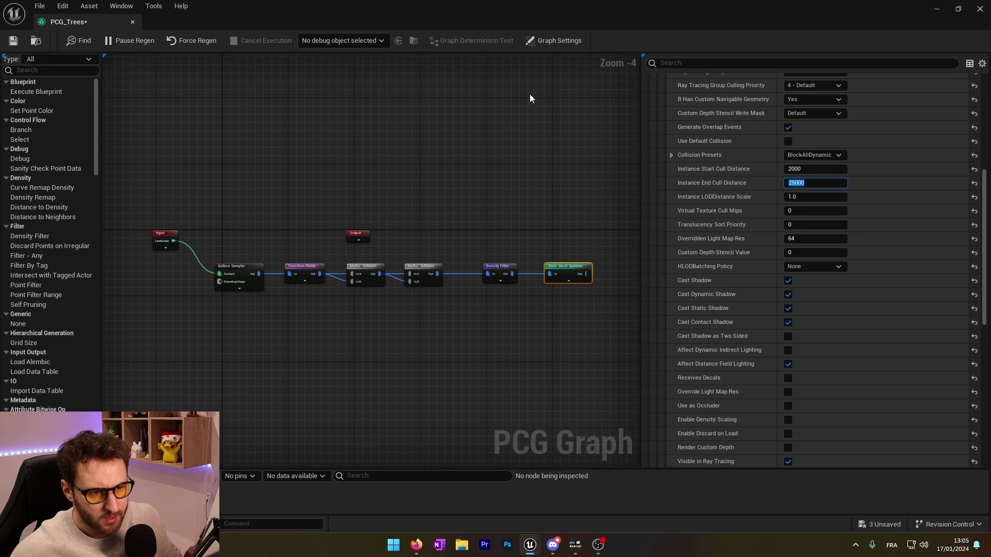
left_click(132, 22)
Step: Play-test the level again, running along the dirt path to the riverbank to check the frame rate and distant trees
right_click_drag(361, 181, 426, 196)
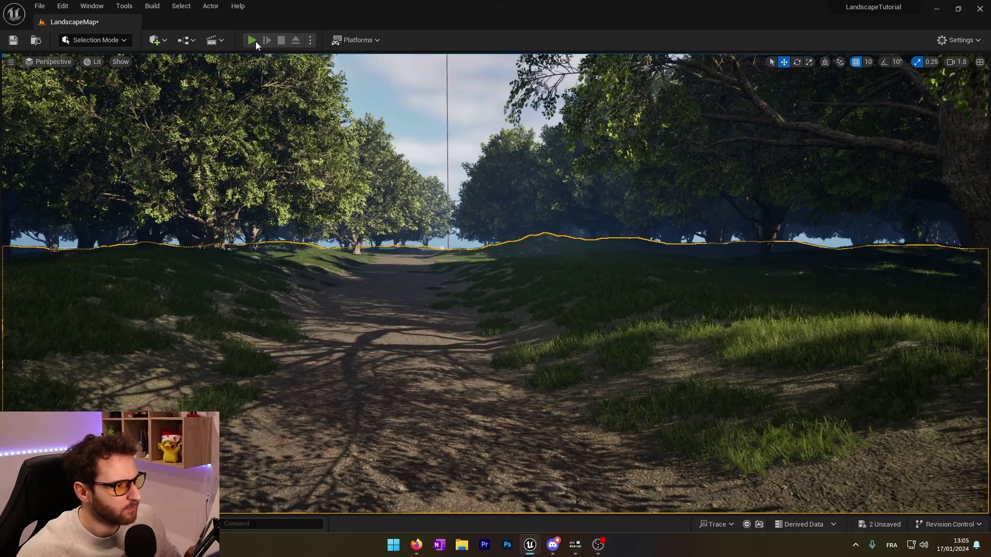
left_click(253, 40)
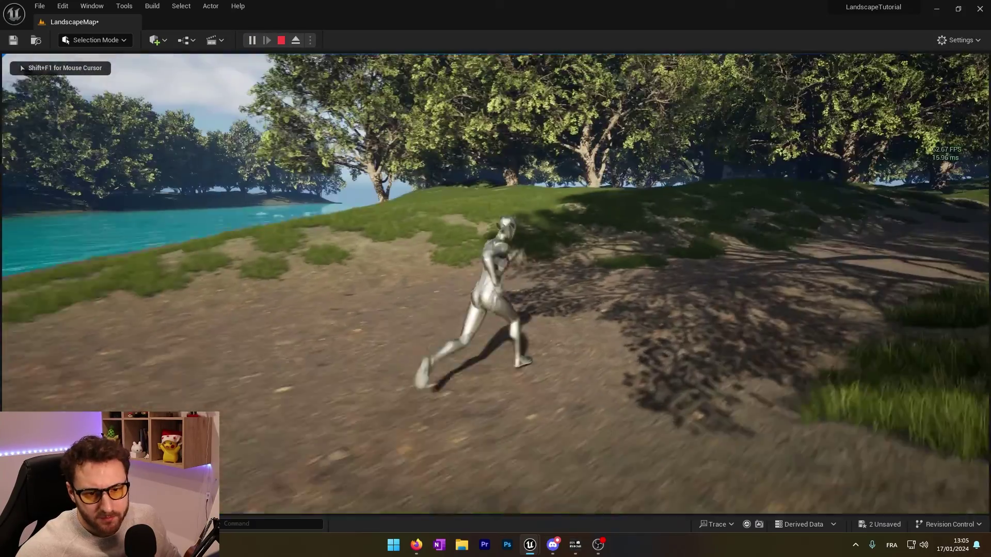
key("space")
key("space")
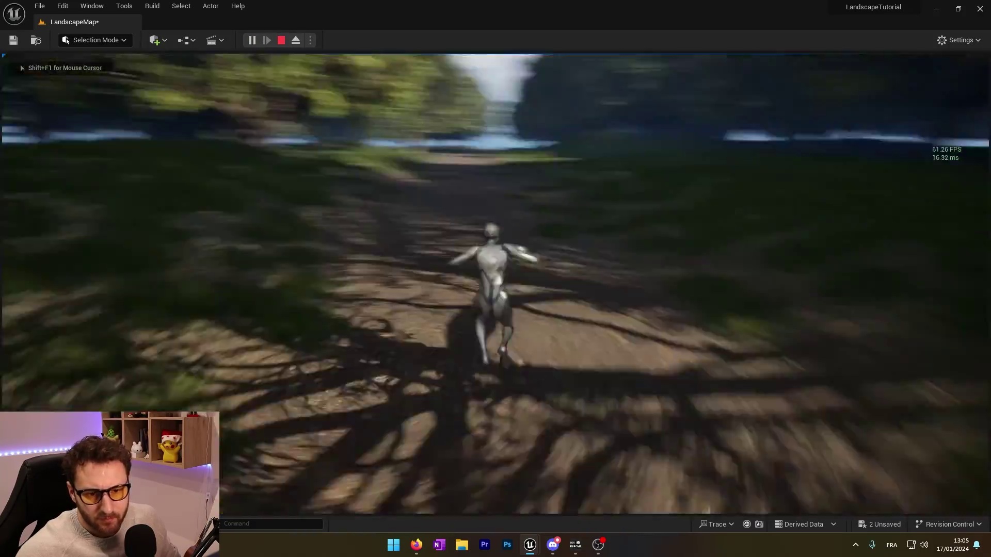
key("s")
key("space")
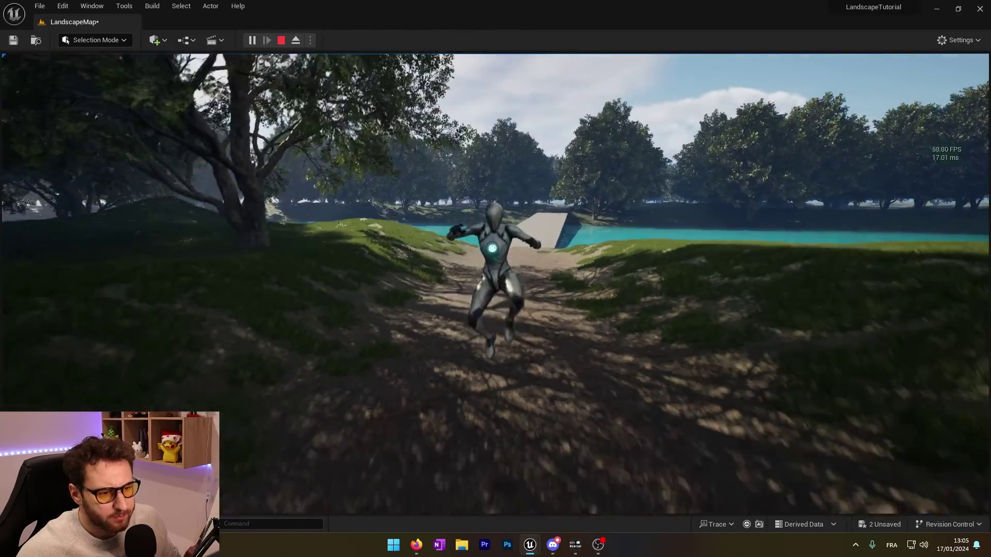
key("w")
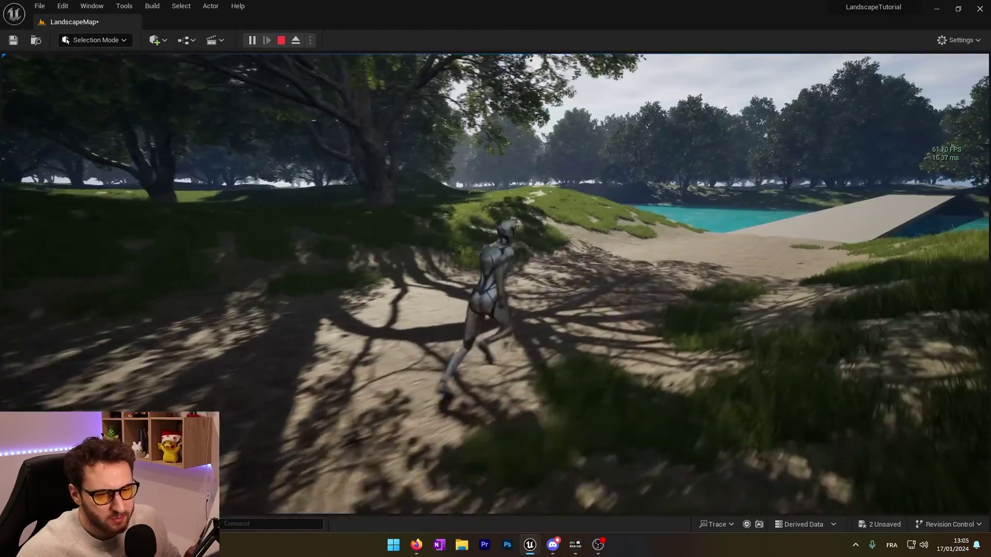
key("w")
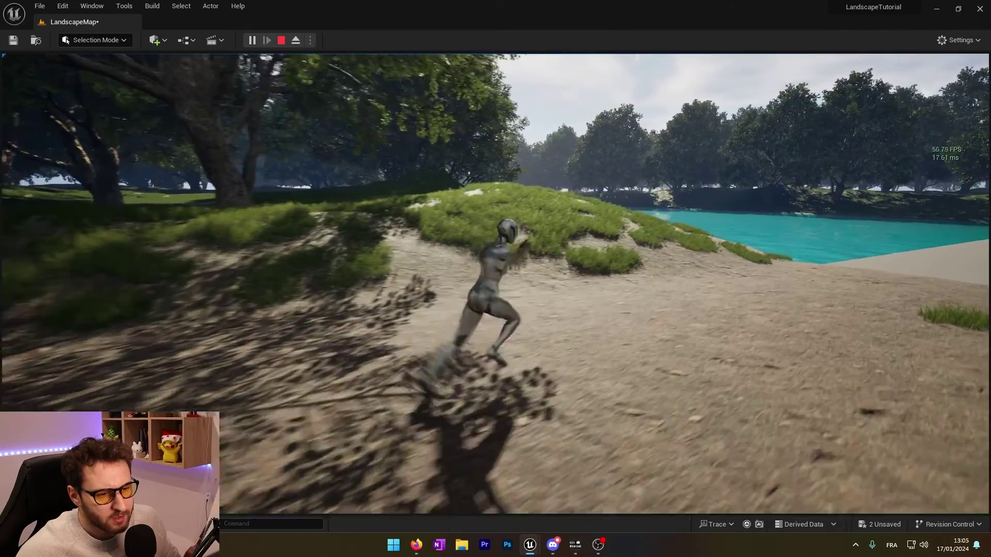
key("w")
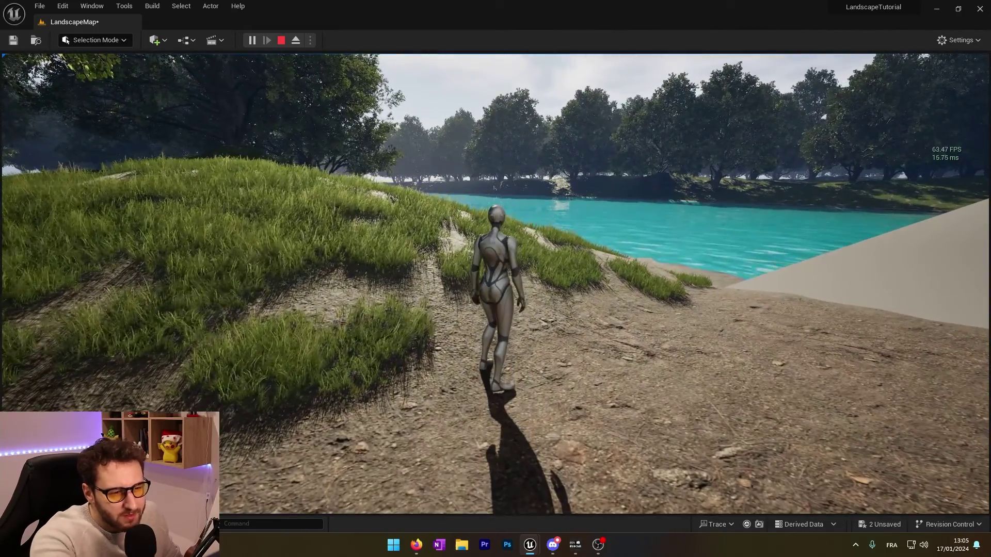
Step: Run onto the bridge to inspect the trees on both banks, and end the play session
key("w")
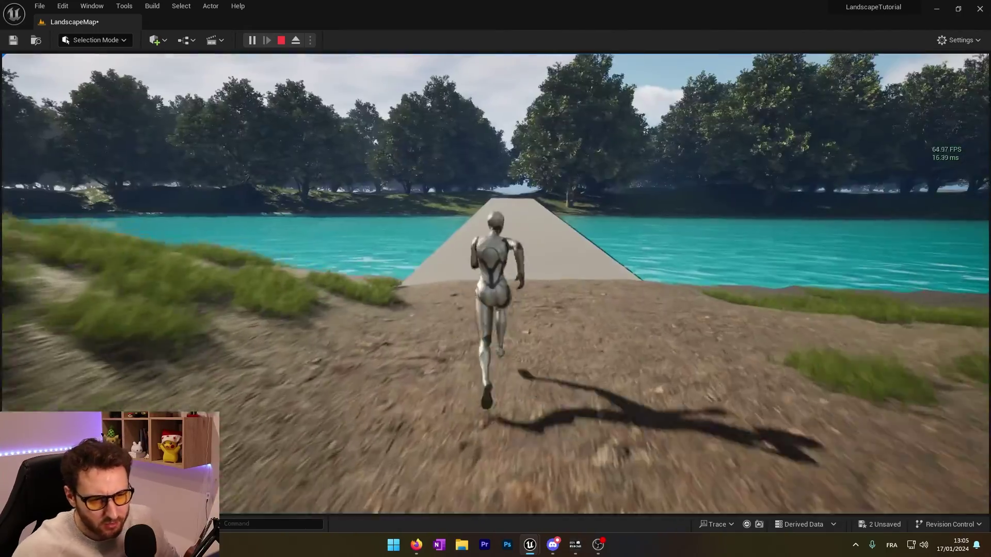
key("d")
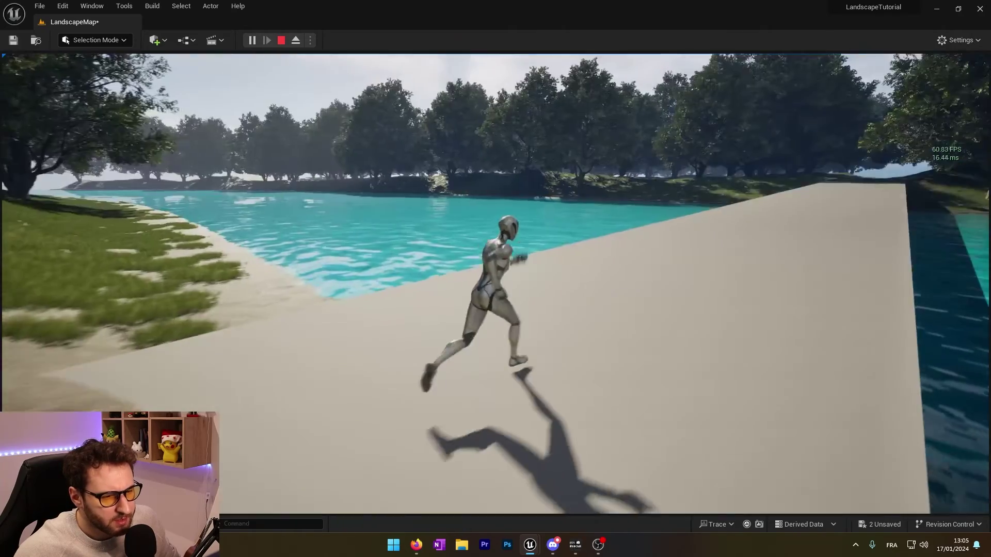
key("a")
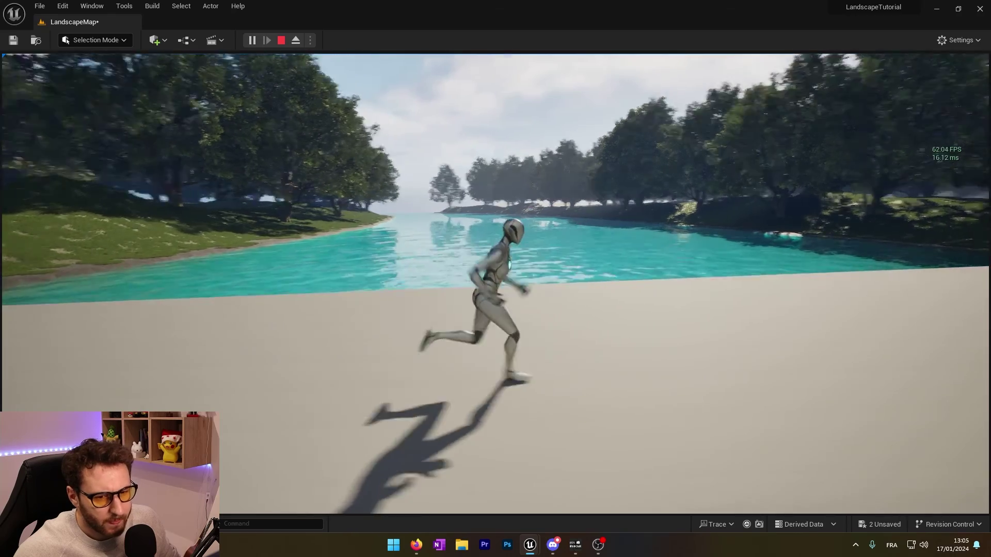
key("shift+F1")
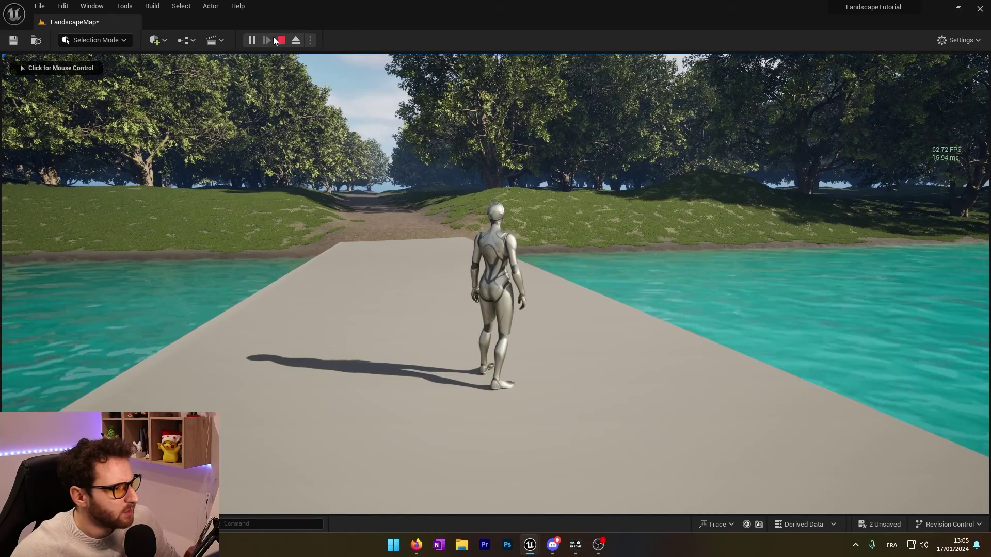
left_click(281, 40)
Step: Reopen the PCG_Trees graph and duplicate the Static Mesh Spawner's existing mesh entry
key("ctrl+space")
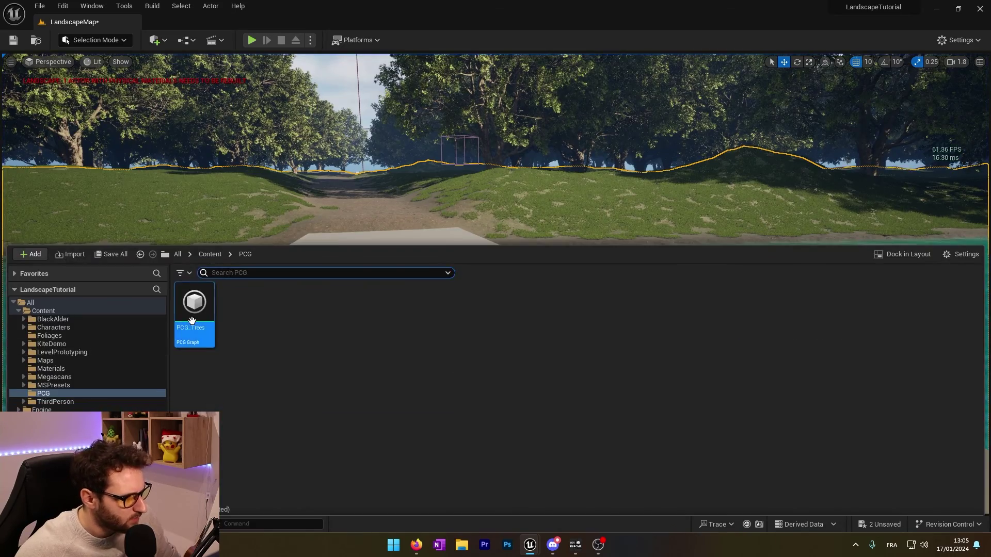
double_click(191, 322)
left_click(560, 268)
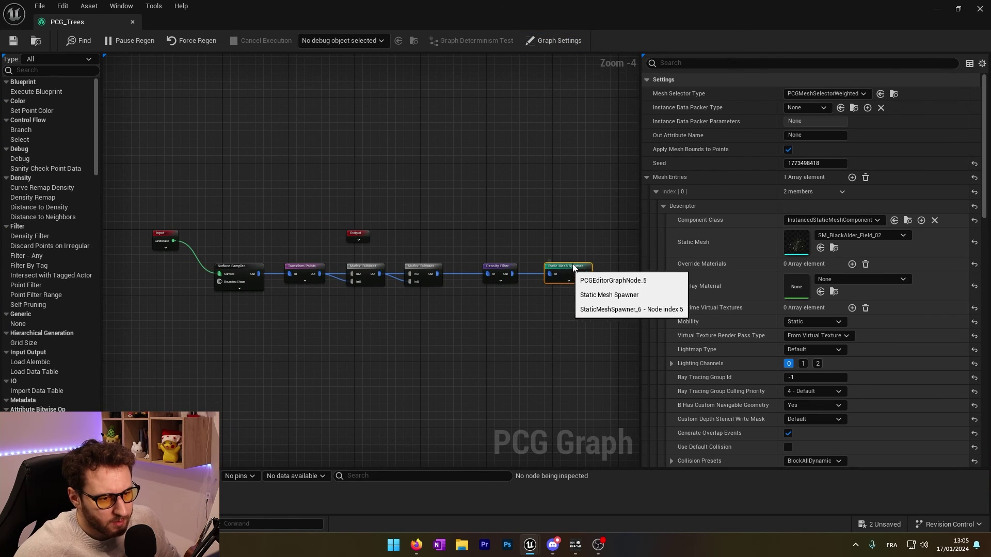
key("f")
left_click(692, 206)
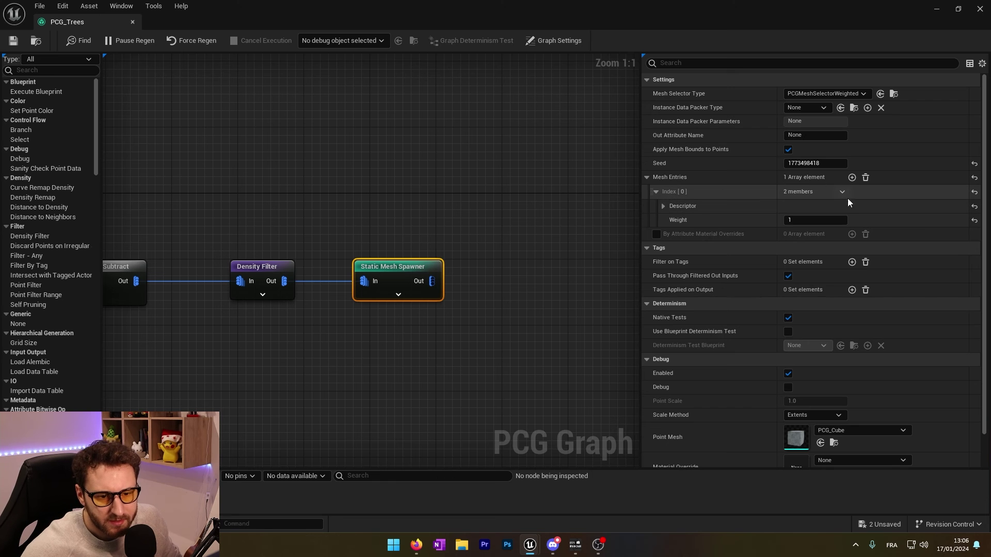
left_click(859, 231)
Step: Set the Static Mesh of the duplicated mesh entry, Index 1, to SM_BlackAlder_Field_03 and collapse its Descriptor
left_click(674, 234)
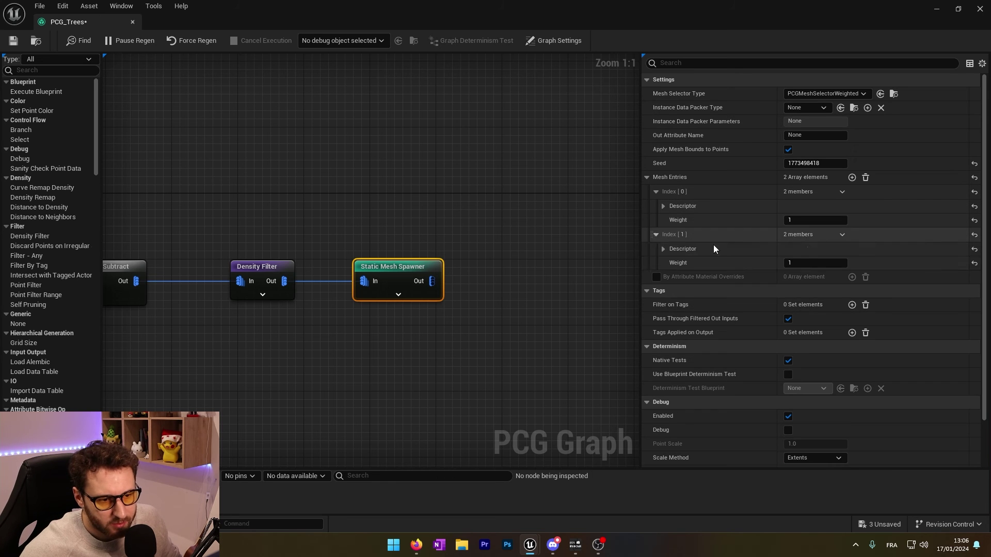
left_click(683, 249)
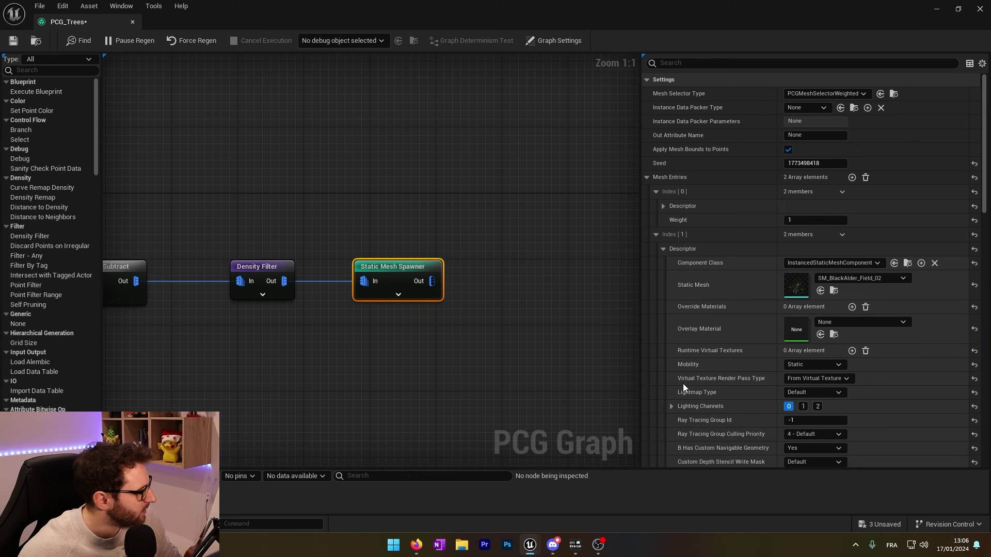
left_click(821, 291)
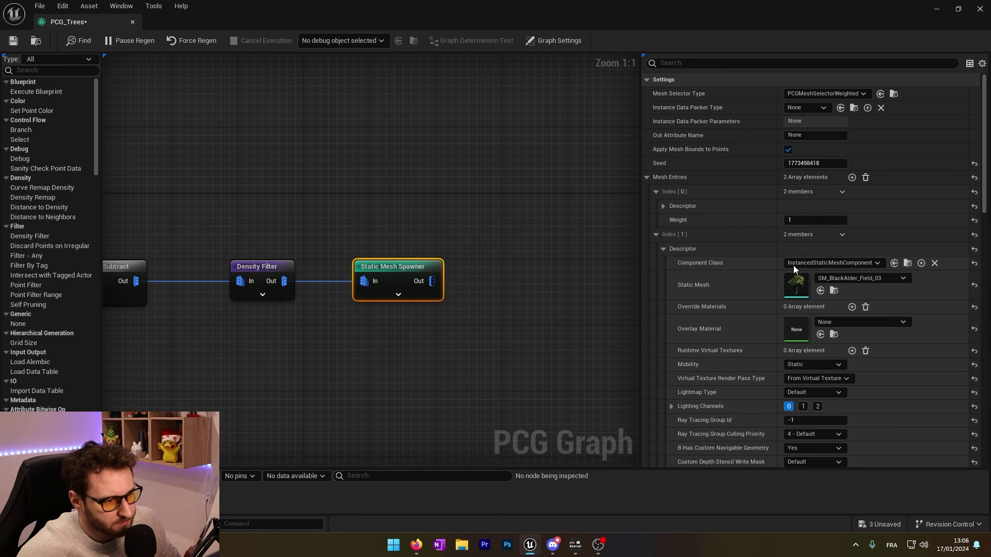
left_click(674, 250)
Step: Duplicate mesh entry Index 1 and set the copy's Static Mesh, at Index 2, to SM_BlackAlder_Forest_09
left_click(842, 235)
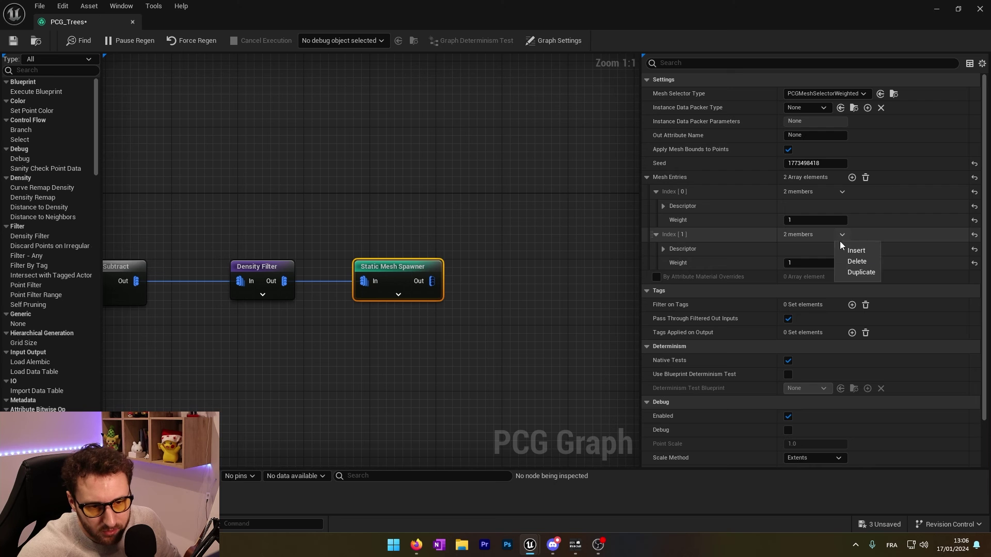
left_click(860, 273)
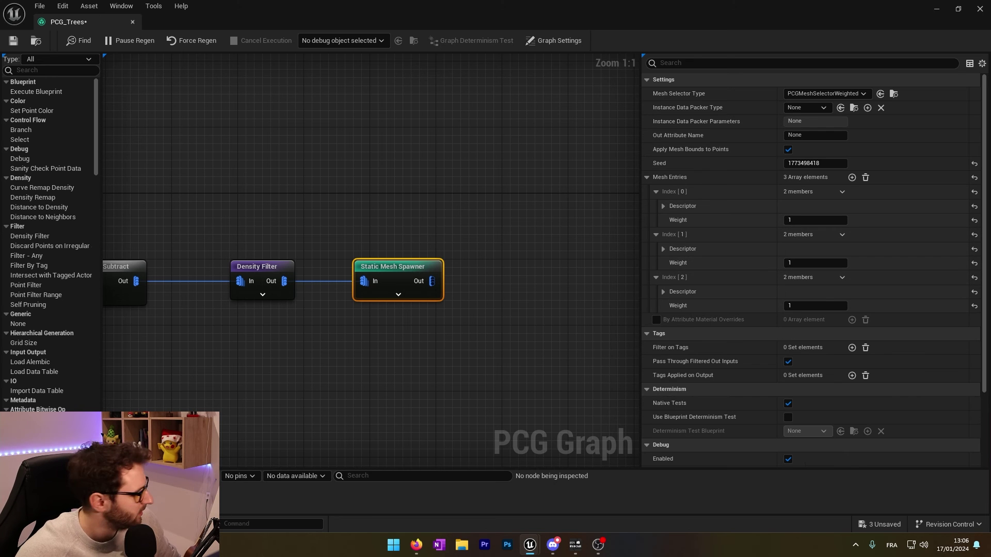
left_click(664, 292)
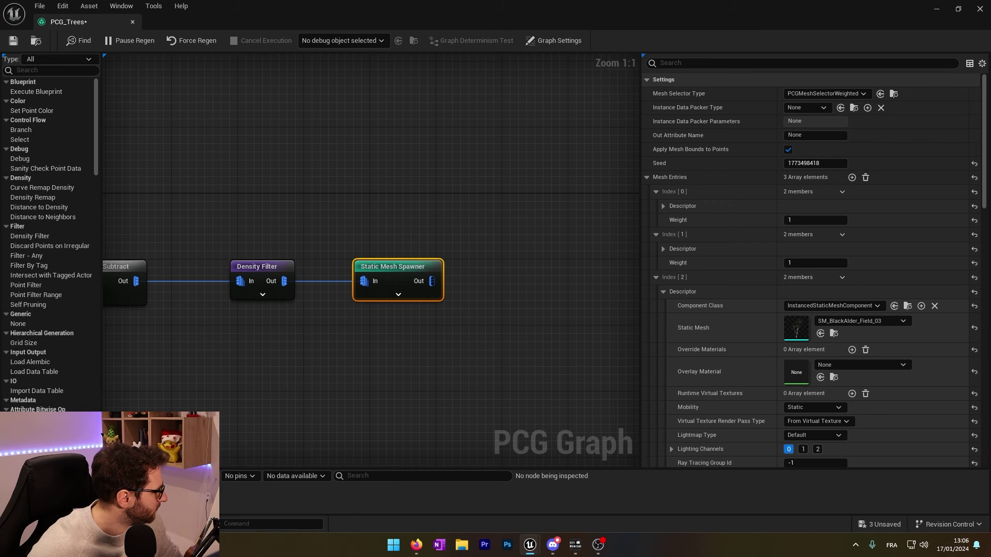
left_click(821, 333)
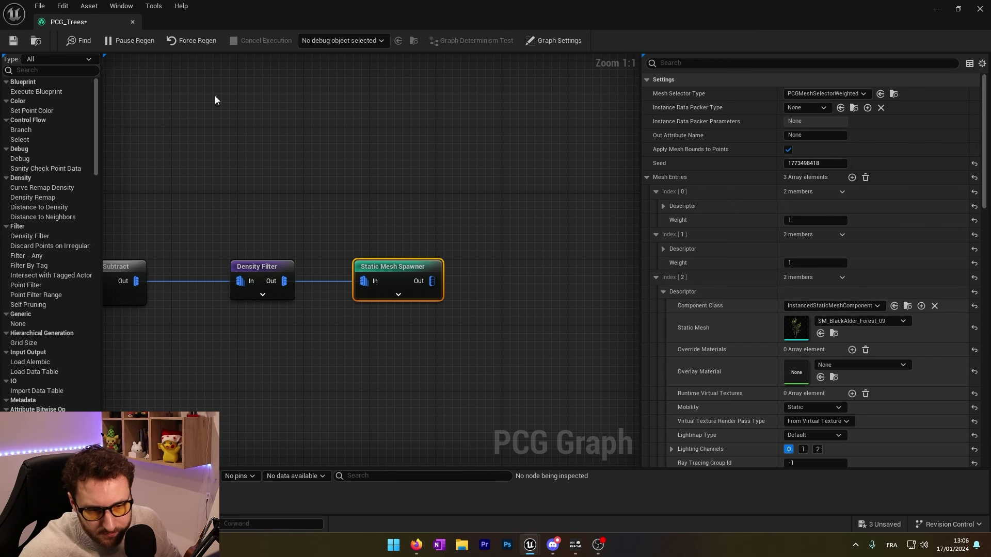
Step: Return to the level and fly across the bridge to inspect the tree variety in the meadow
left_click(933, 11)
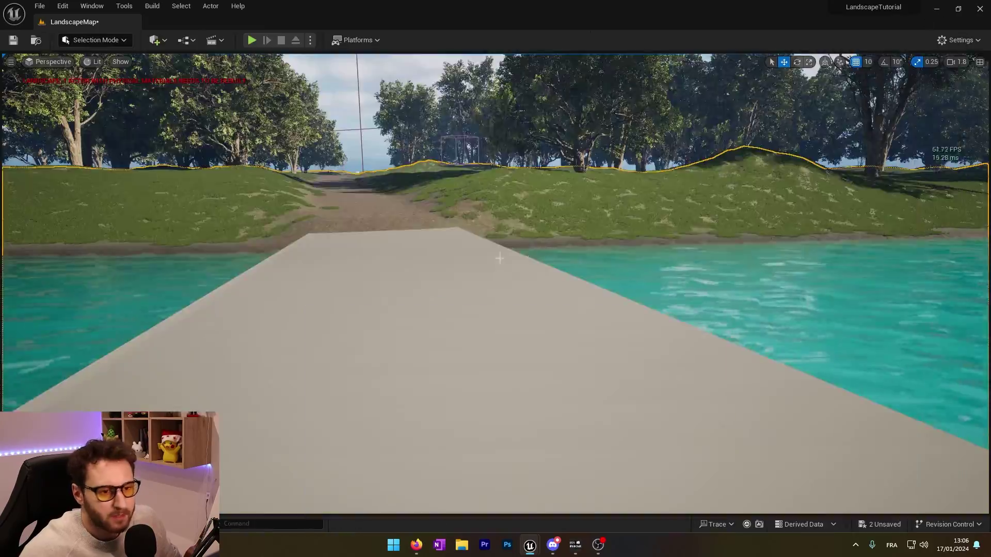
key("w")
right_click_drag(499, 259, 573, 233)
left_click(581, 387)
key("w")
right_click_drag(581, 386, 550, 408)
left_click(550, 407)
Step: Play-test the level, running and jumping through the meadow to check the small and large trees
left_click(251, 39)
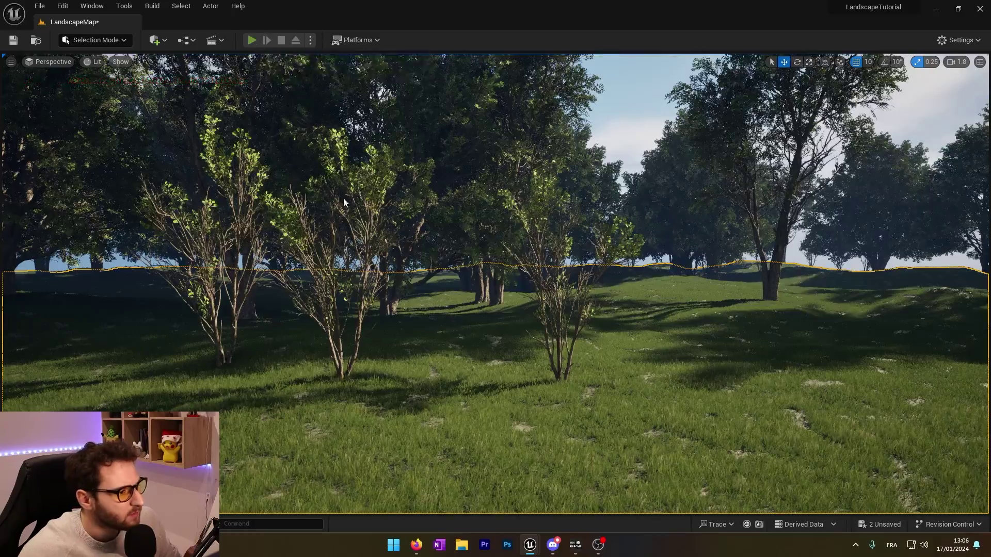
key("w")
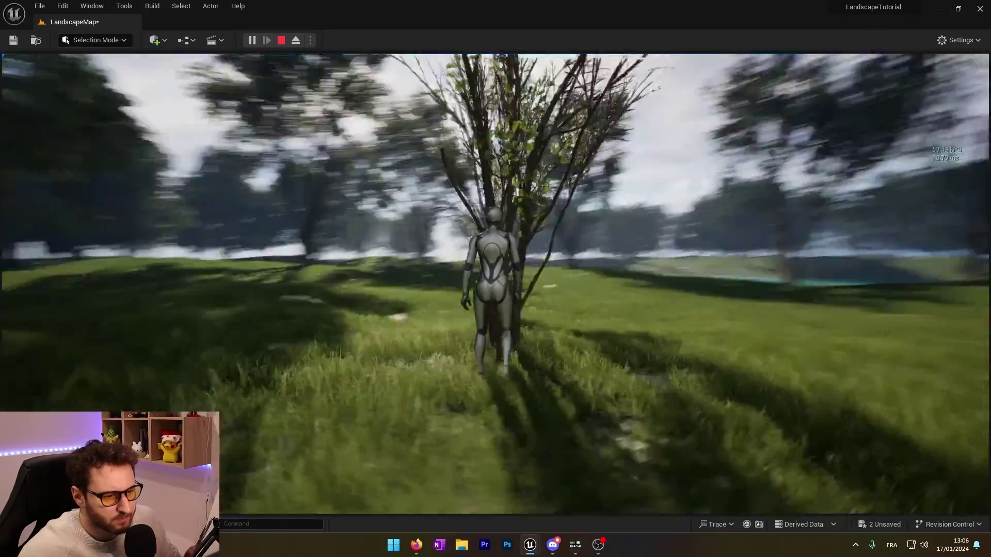
key("d")
key("space")
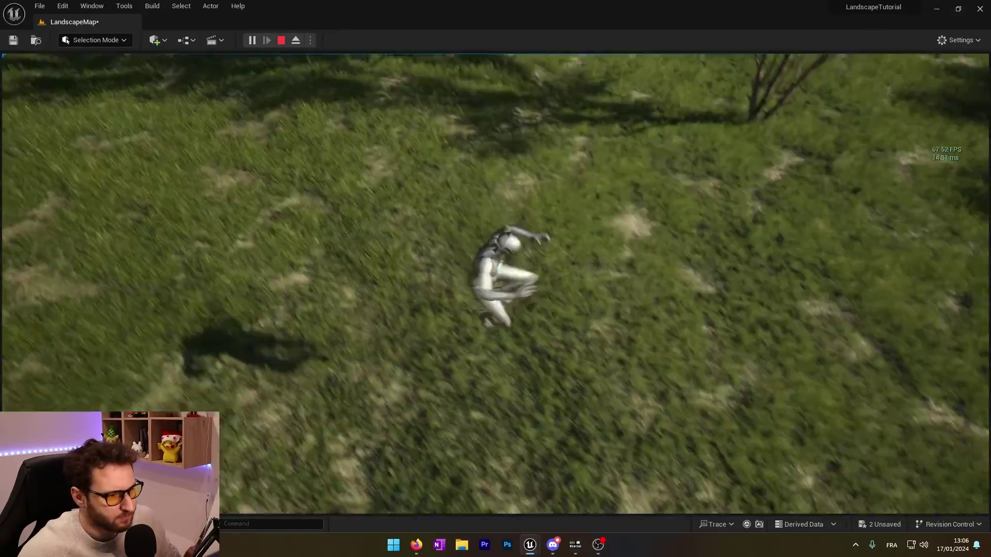
key("d")
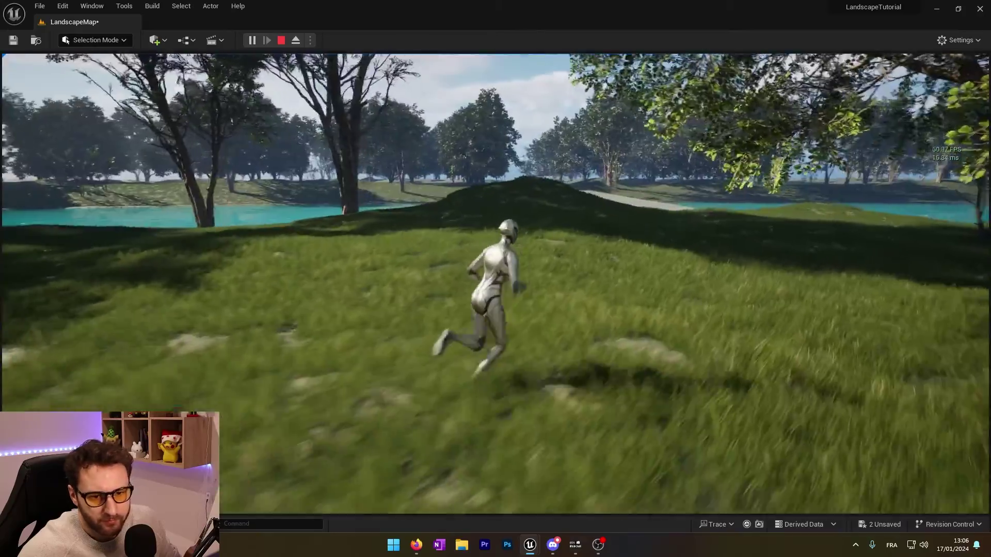
key("space")
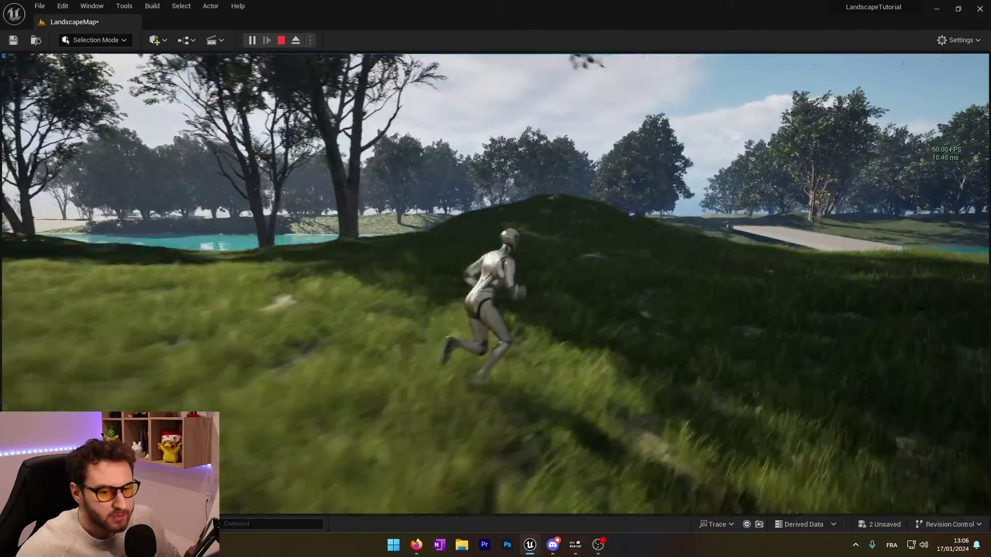
key("space")
key("space")
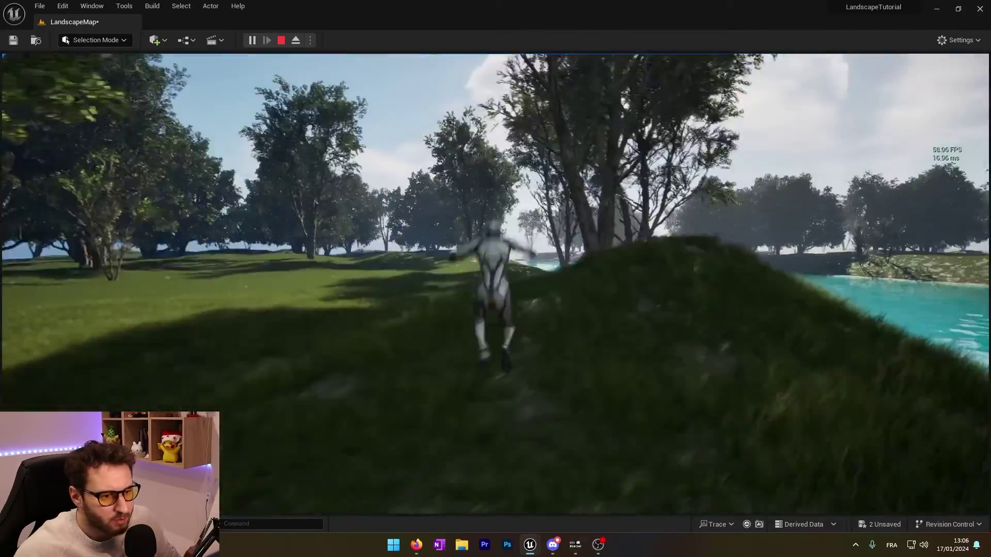
Step: Run over the mound by the river toward the dirt path to inspect the trees, and end the play session
key("d")
key("s")
key("w")
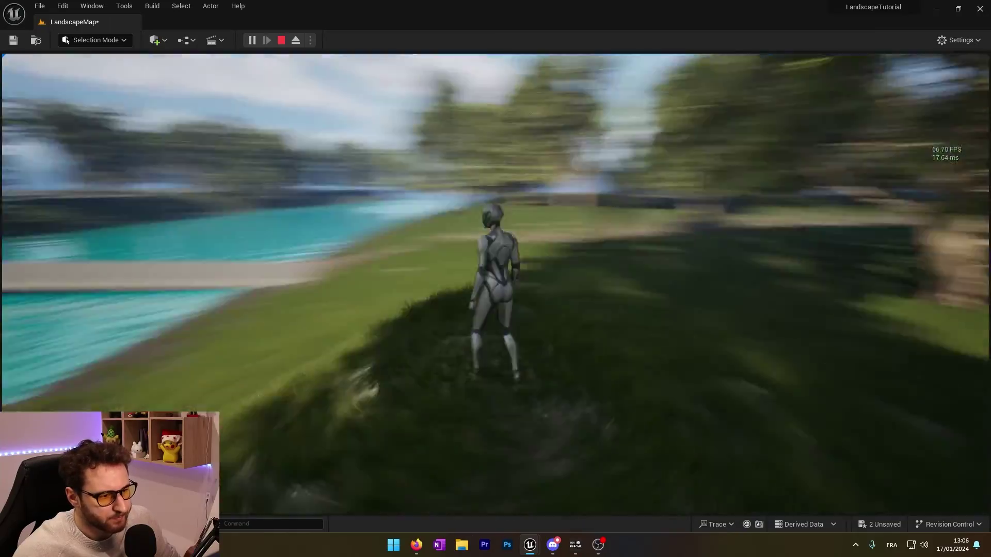
key("space")
key("w")
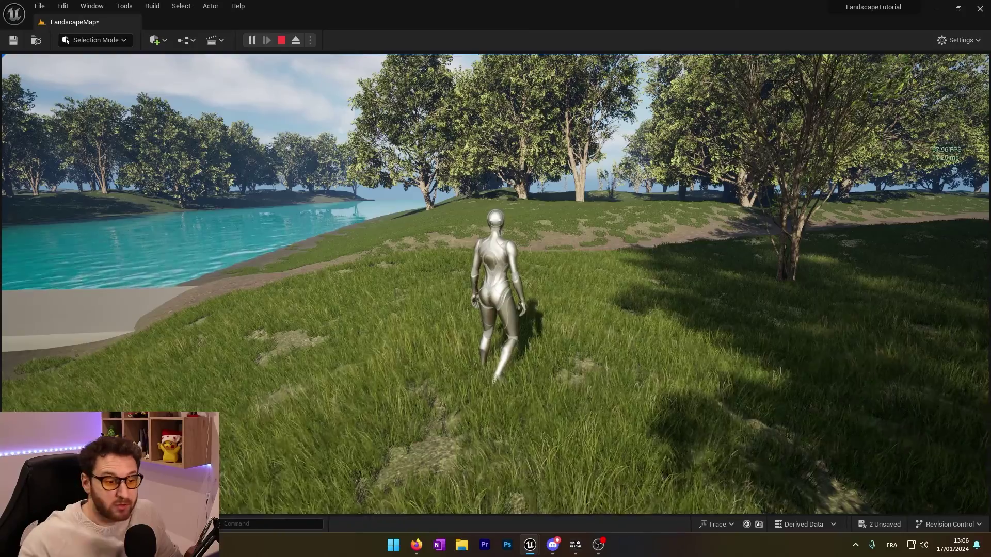
key("w")
key("d")
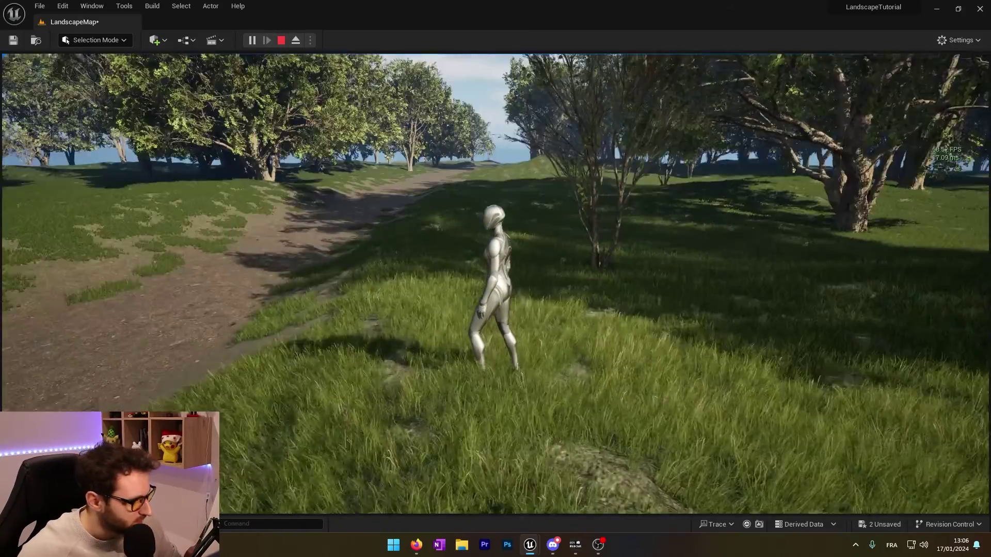
key("shift+F1")
key("Escape")
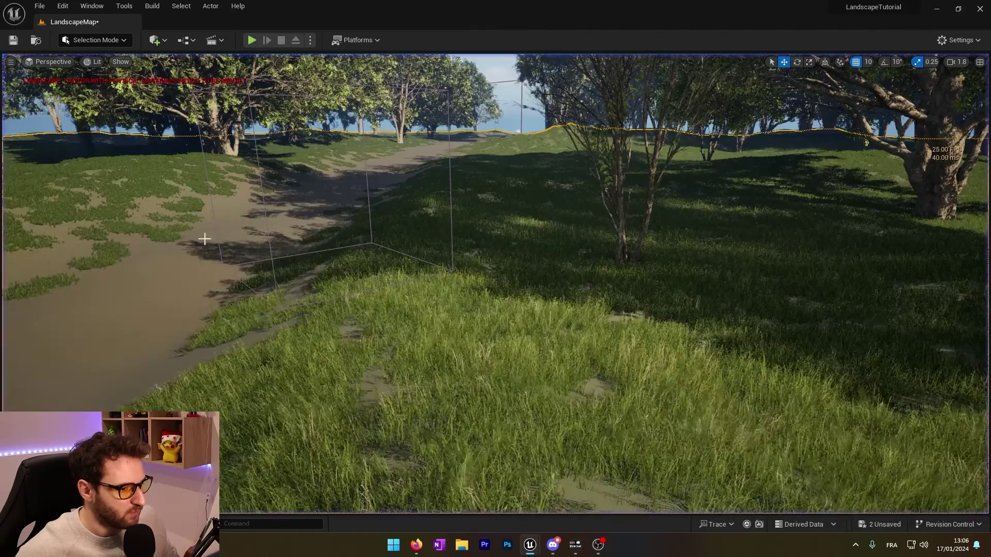
Step: Create a PCG Graph named PCG_Foliages in the PCG content folder and open it for editing
key("ctrl+space")
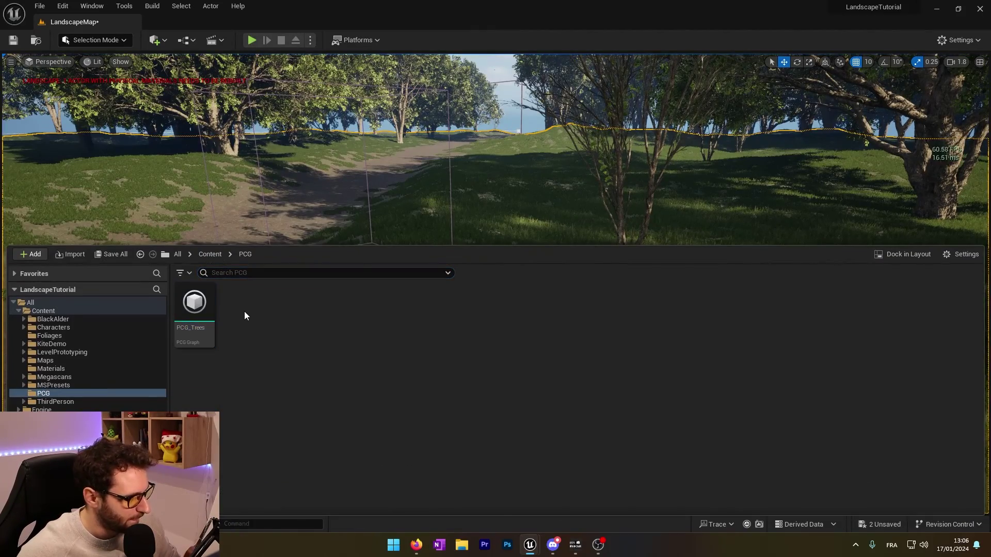
right_click(245, 315)
mouse_move(310, 466)
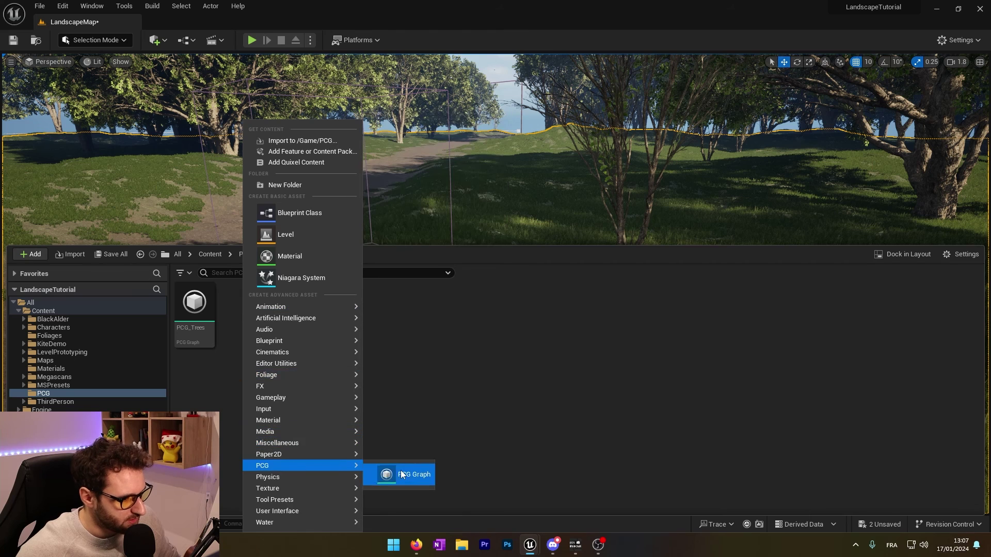
left_click(402, 474)
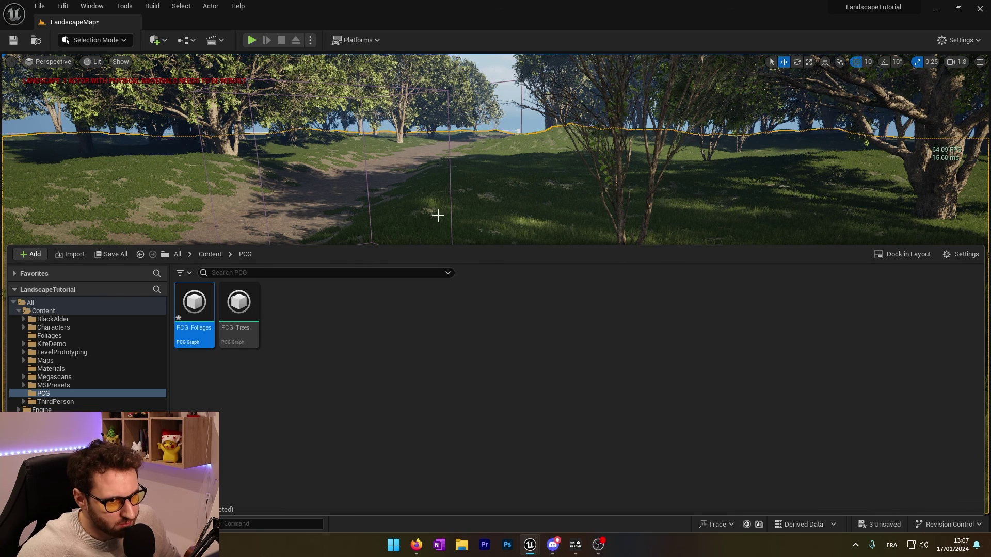
double_click(207, 307)
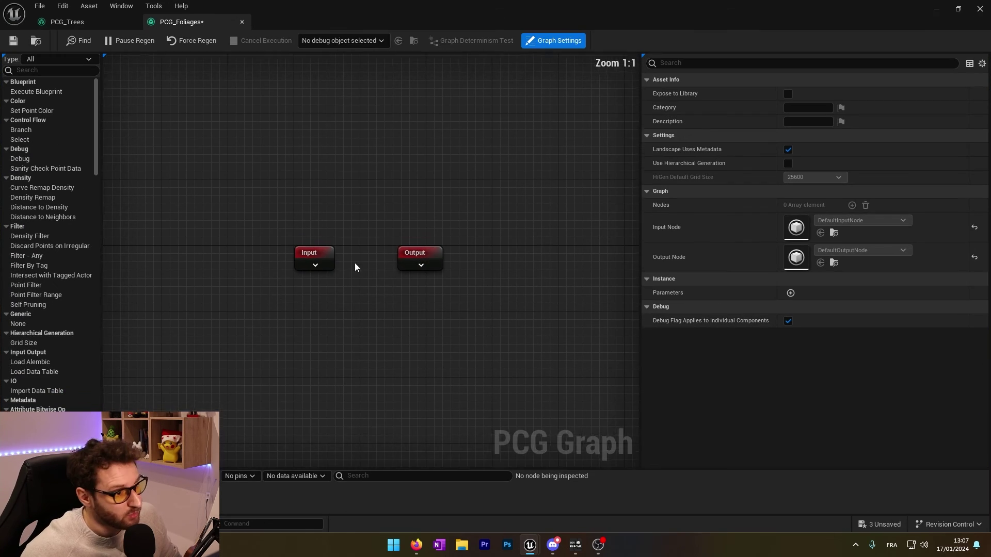
Step: Expand the Input node and add a Surface Sampler fed by its Landscape output
left_click(323, 265)
left_click_drag(338, 254, 127, 260)
right_click_drag(257, 282, 293, 166)
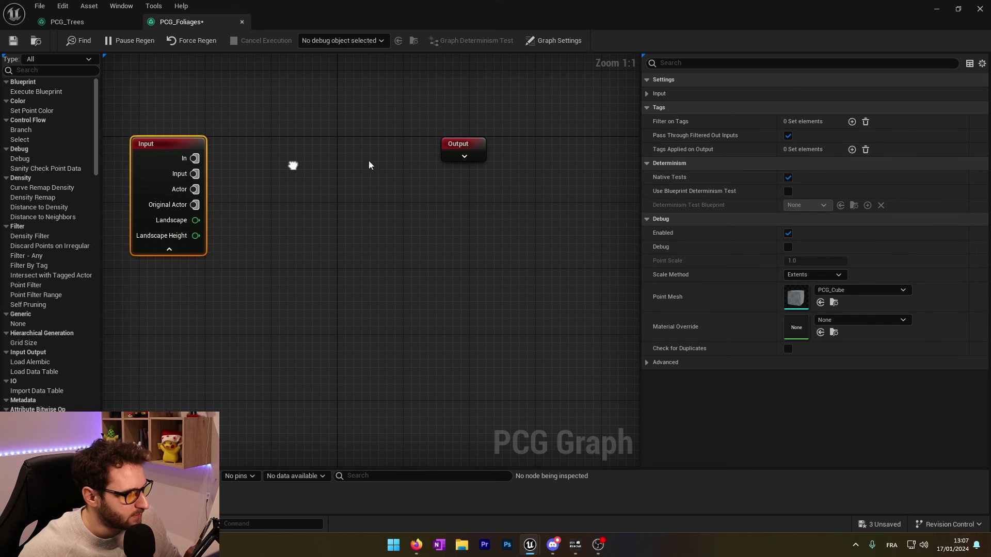
left_click_drag(288, 263, 305, 257)
type("surf")
key("Return")
Step: Add a Transform Points node fed by the Surface Sampler's output and place it beside the sampler
right_click_drag(387, 254, 260, 258)
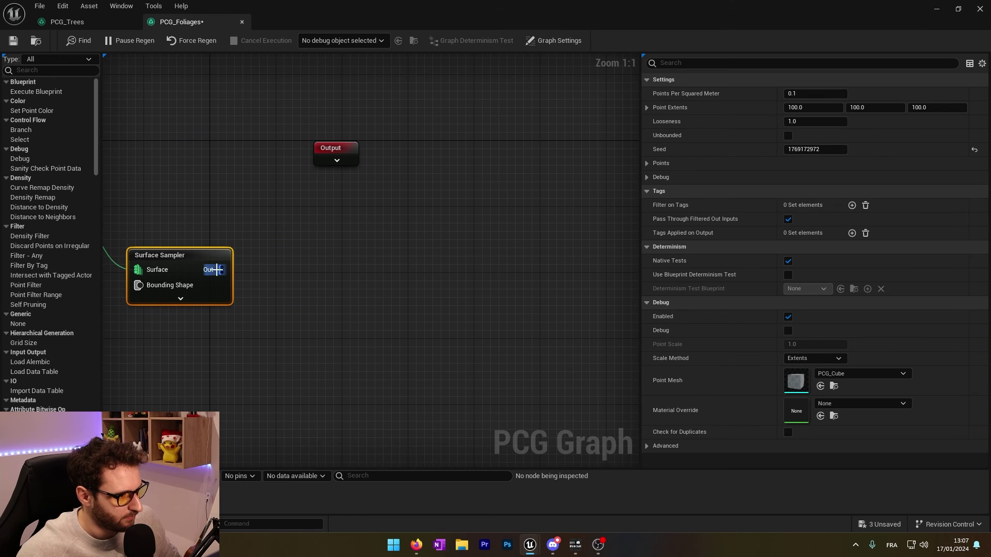
left_click_drag(221, 269, 273, 280)
type("transfo")
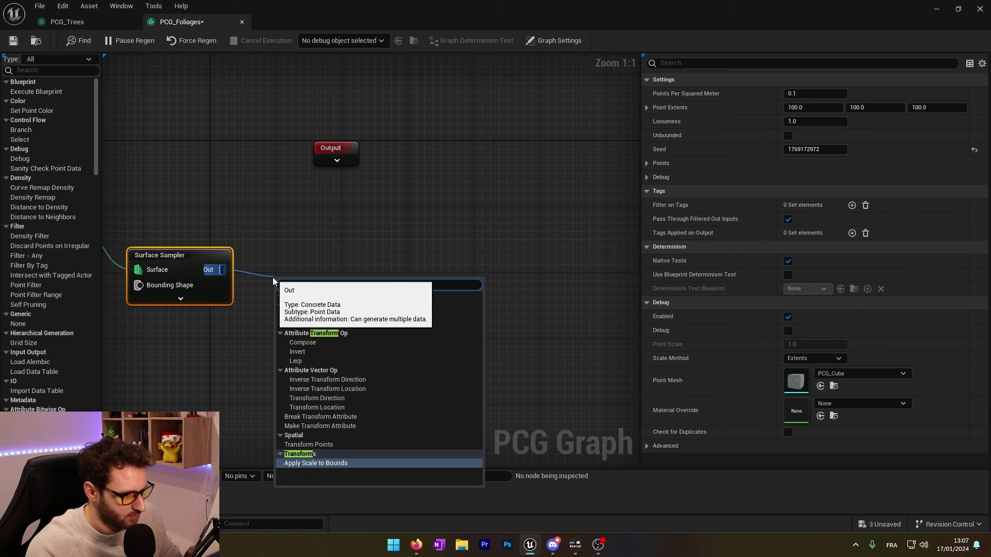
type("rm")
left_click(313, 446)
left_click_drag(310, 285, 319, 267)
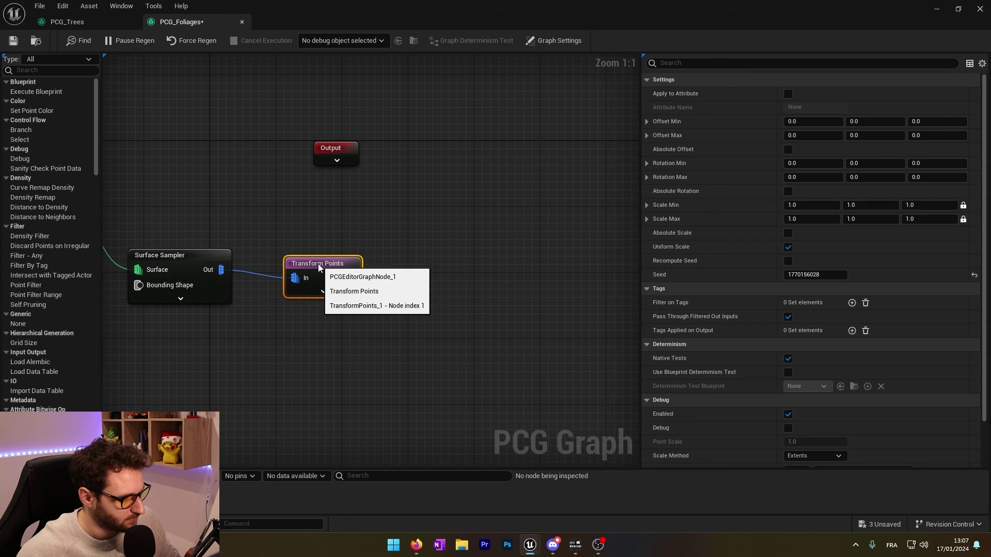
Step: Add a Maths: Subtract node after Transform Points, connecting the points output to both In A and In B
right_click_drag(371, 284, 292, 280)
scroll(292, 281, "down", 3)
left_click_drag(302, 260, 325, 265)
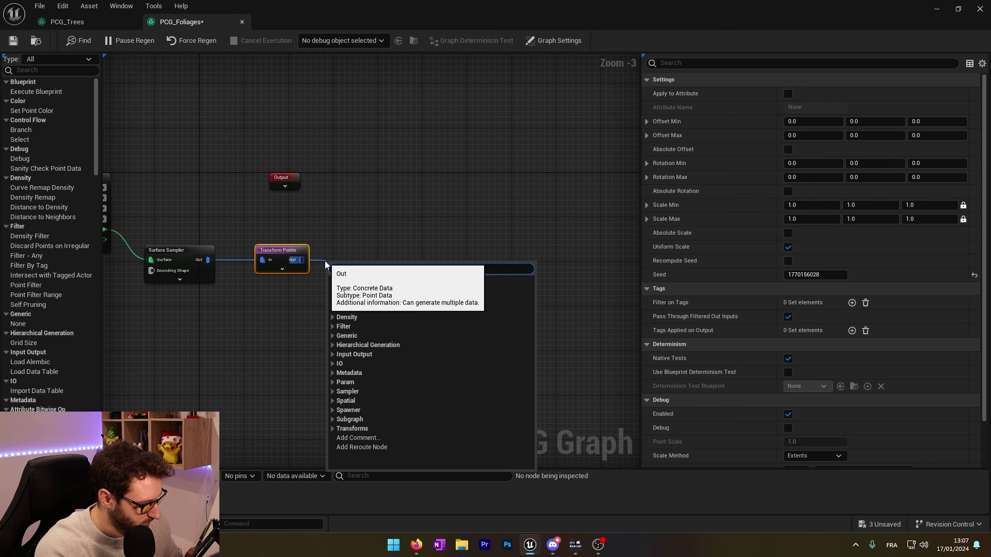
type("su")
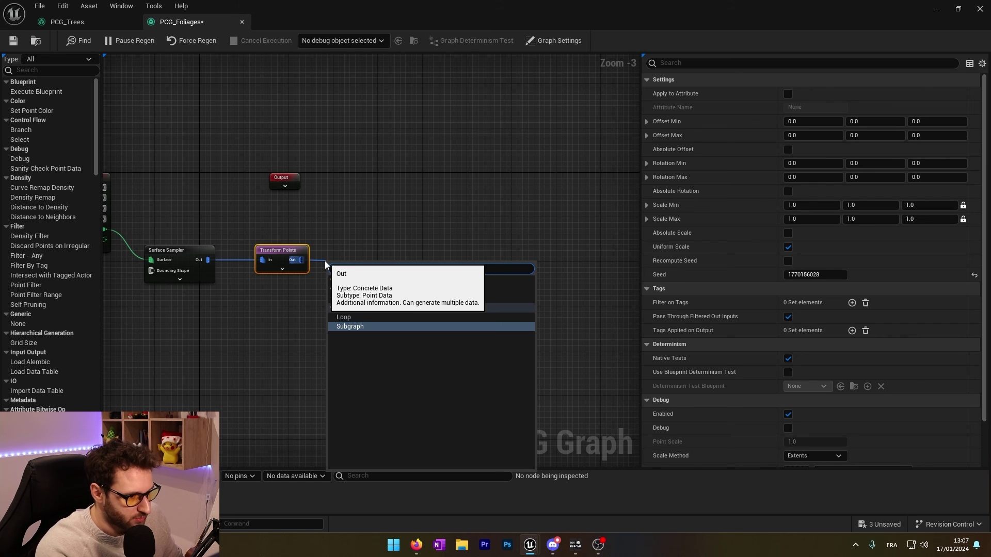
type("b")
left_click(354, 298)
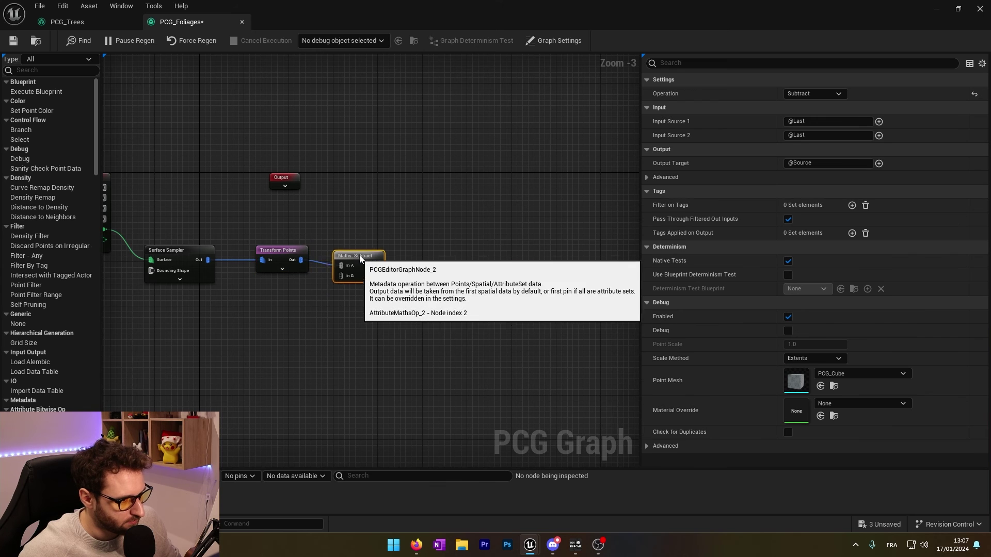
scroll(359, 260, "up", 3)
left_click_drag(355, 274, 355, 274)
right_click_drag(439, 283, 344, 283)
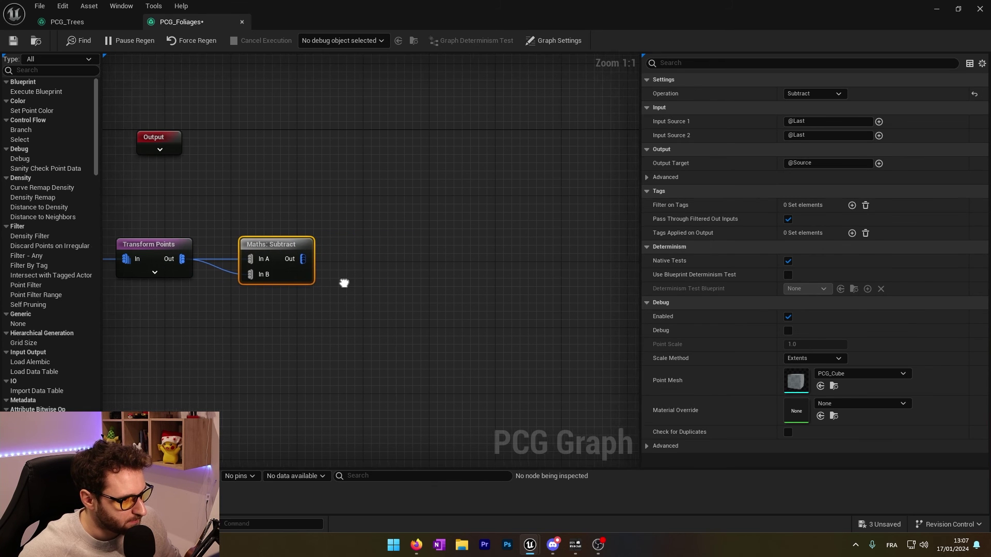
Step: Configure the Subtract node with Input Source 1 $Density, Input Source 2 Underwater and Output Target $Density
left_click(879, 121)
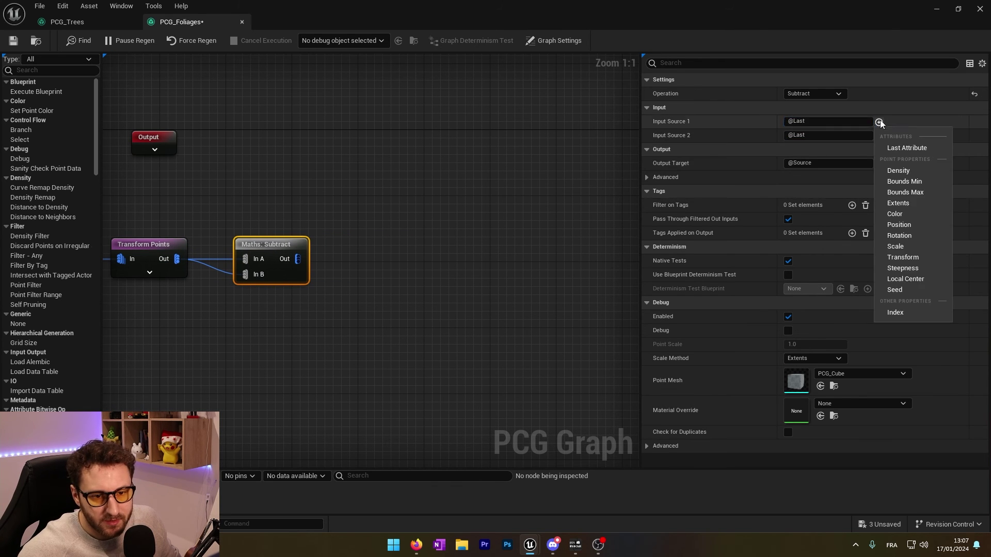
left_click(907, 176)
left_click_drag(813, 136, 714, 136)
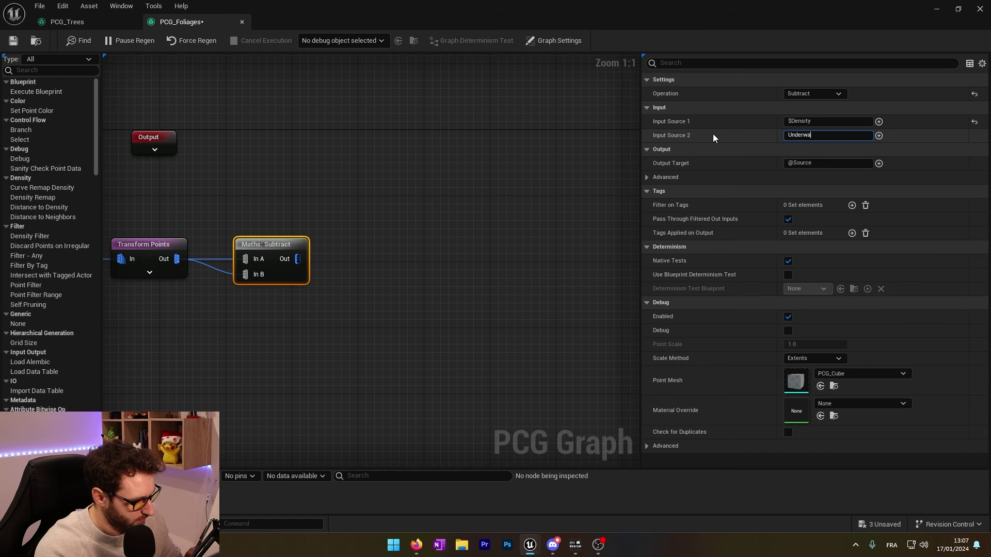
left_click(879, 164)
left_click(878, 163)
left_click(879, 163)
left_click(898, 212)
Step: Duplicate the Subtract node, feed both its inputs from the first one, and set its Input Source 2 to RoadPath
scroll(501, 261, "down", 3)
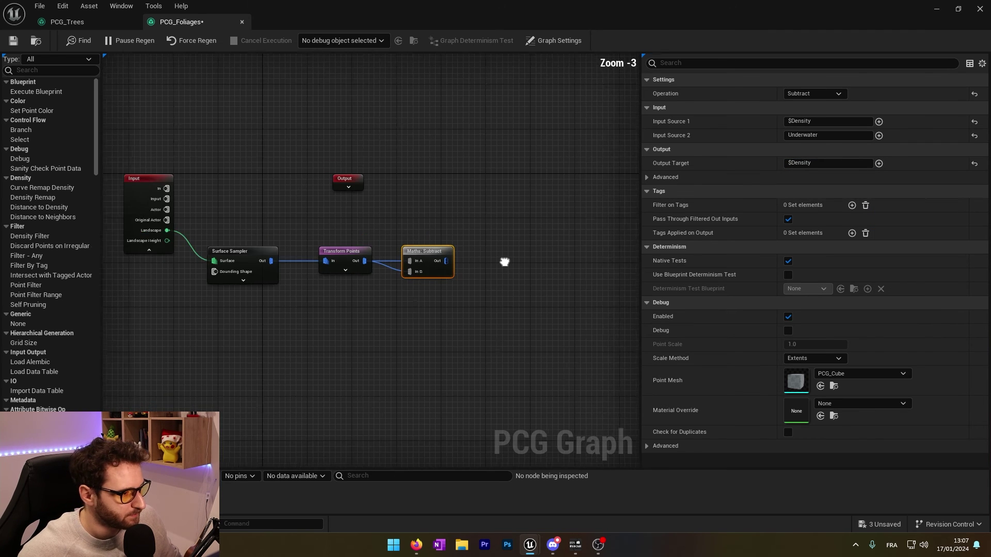
right_click_drag(505, 261, 398, 260)
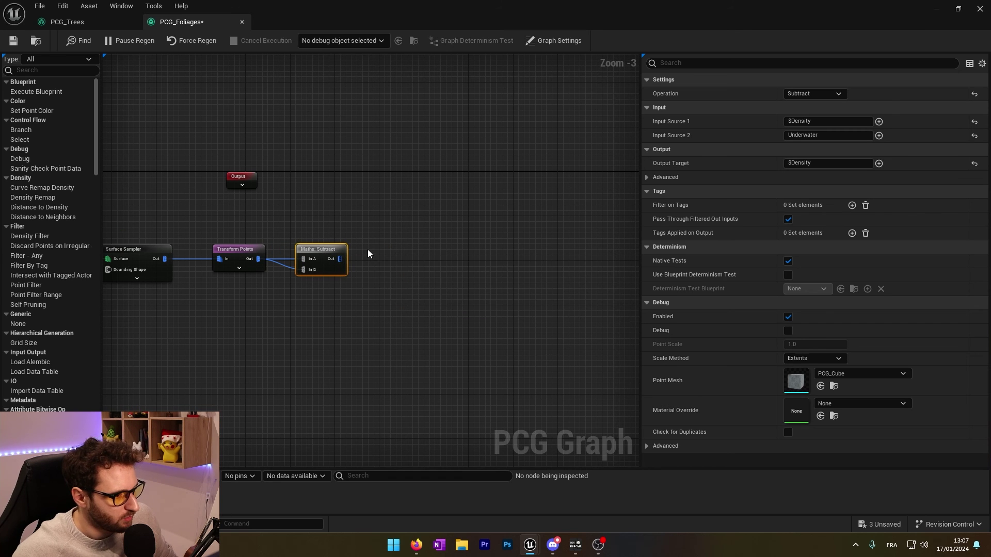
key("ctrl+d")
left_click_drag(381, 279, 345, 267)
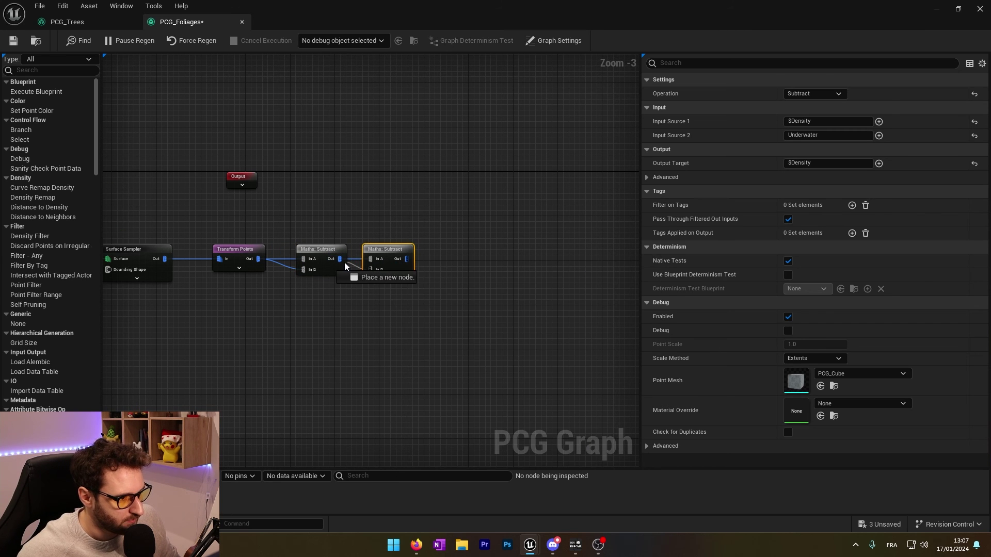
left_click(827, 135)
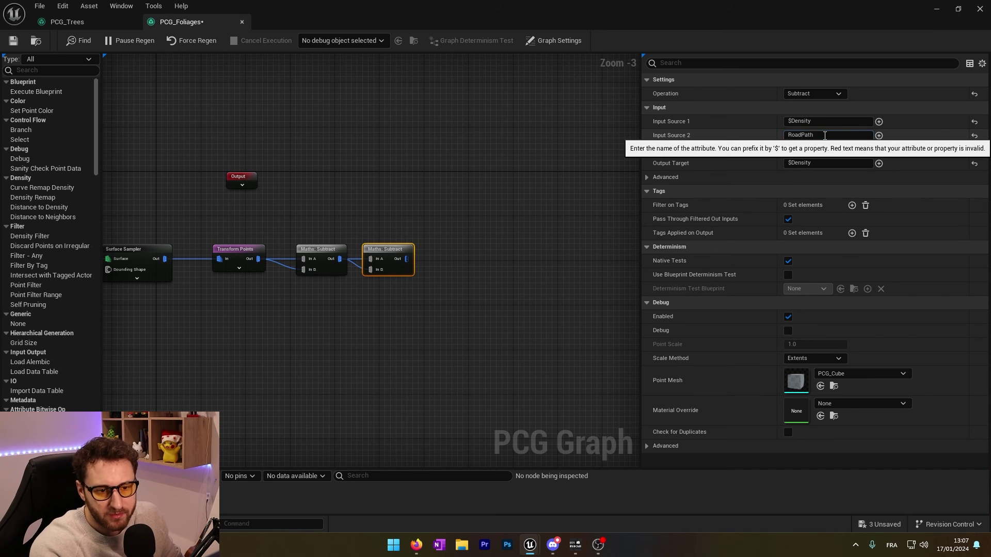
Step: Add a Static Mesh Spawner node fed by the second Subtract node's output and place it beside that node
left_click(439, 249)
scroll(439, 249, "up", 2)
right_click_drag(438, 248, 314, 241)
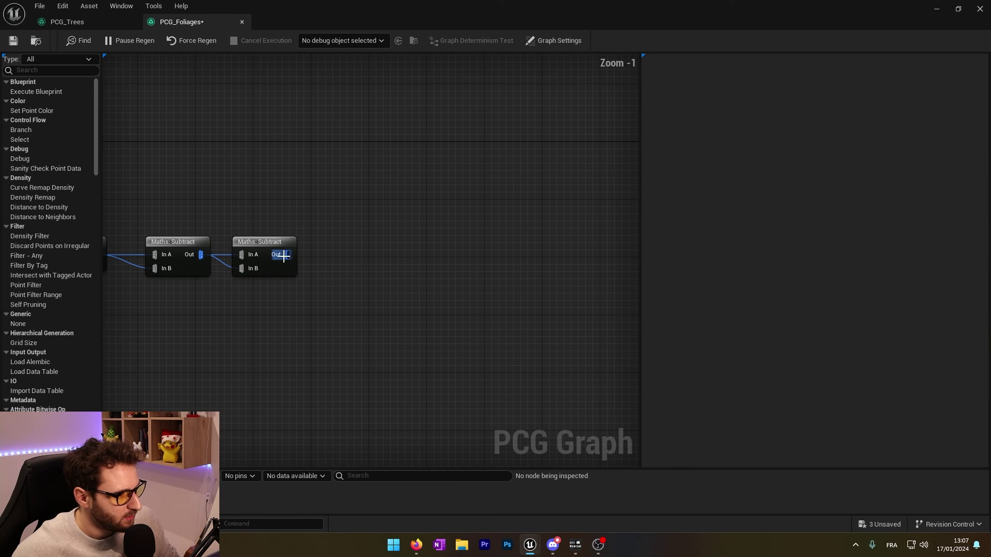
left_click_drag(284, 255, 333, 256)
type("static")
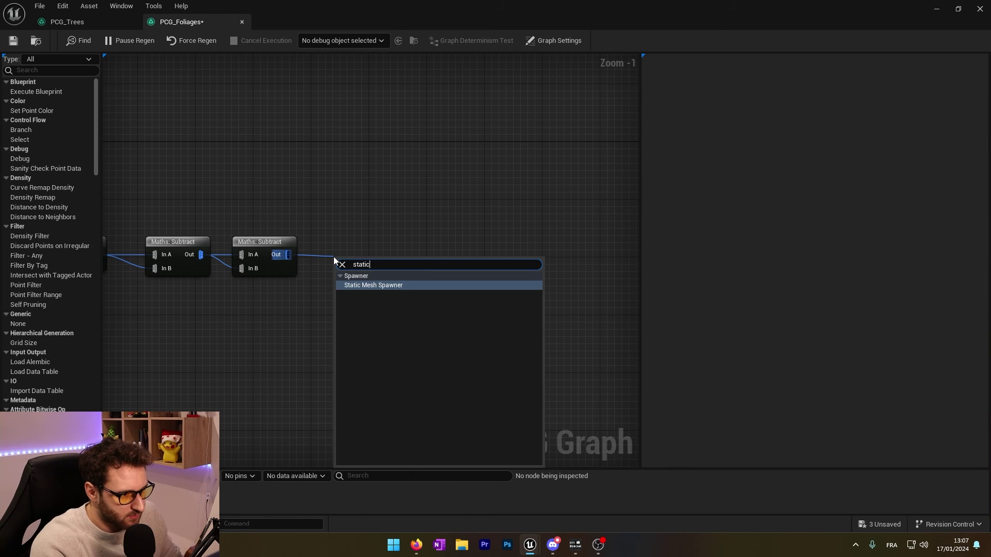
key("Return")
left_click_drag(361, 259, 384, 241)
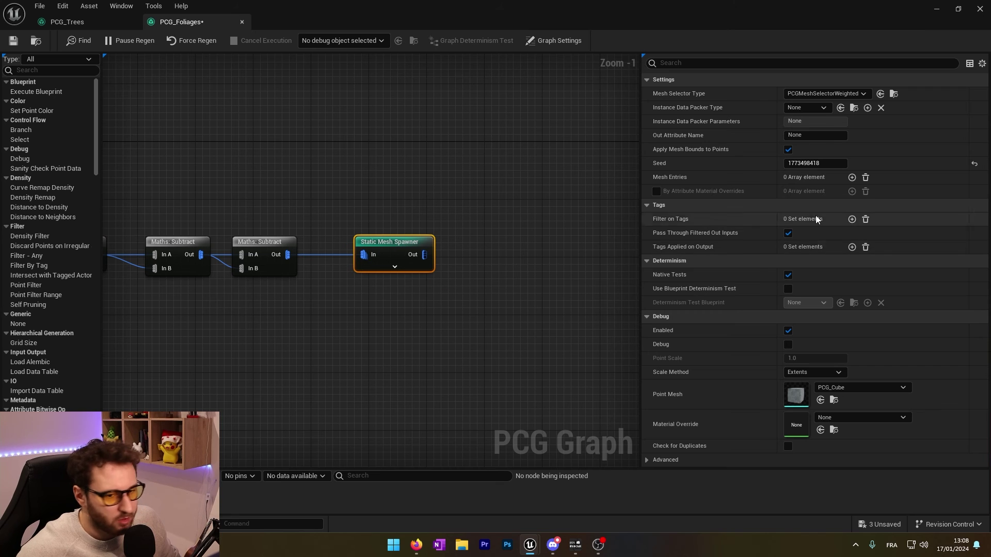
Step: Add a mesh entry to the spawner and assign SM_FieldGrass_01, the grass mesh used by LG_Grass, as its Static Mesh
left_click(852, 178)
left_click(656, 192)
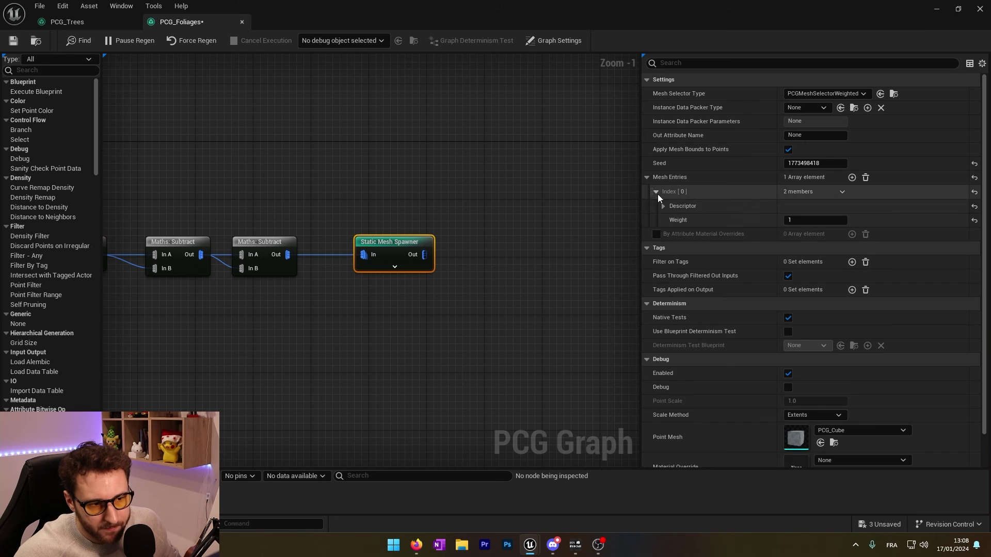
left_click(663, 206)
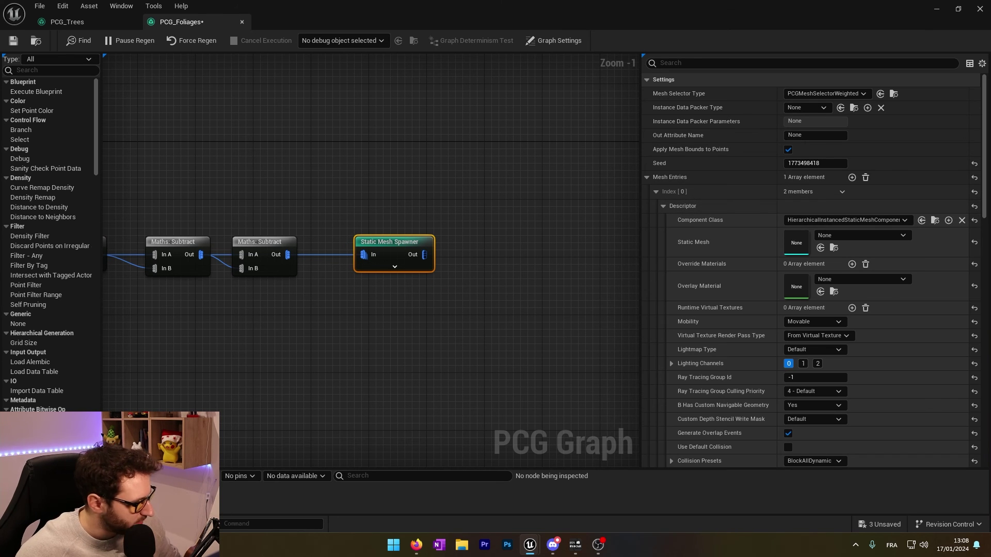
left_click(37, 525)
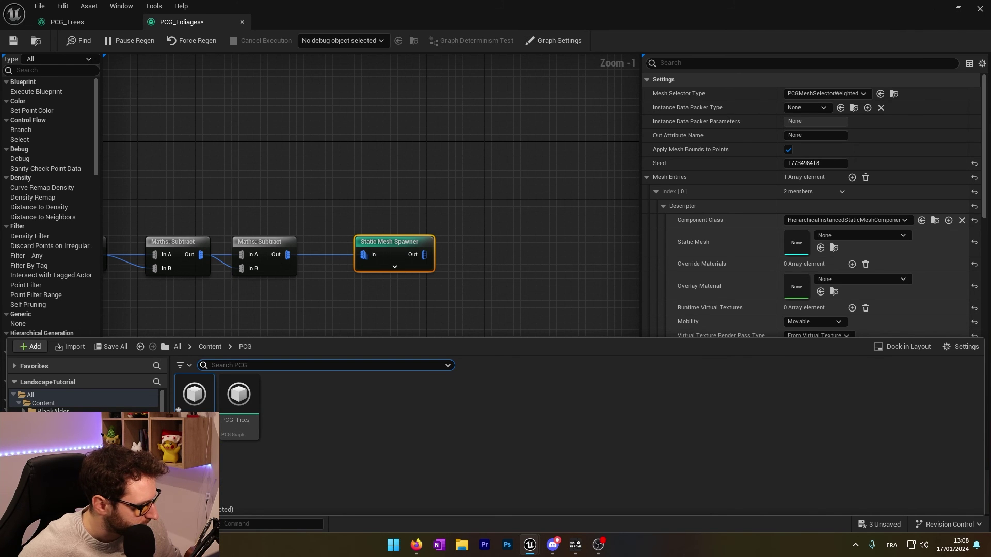
double_click(190, 396)
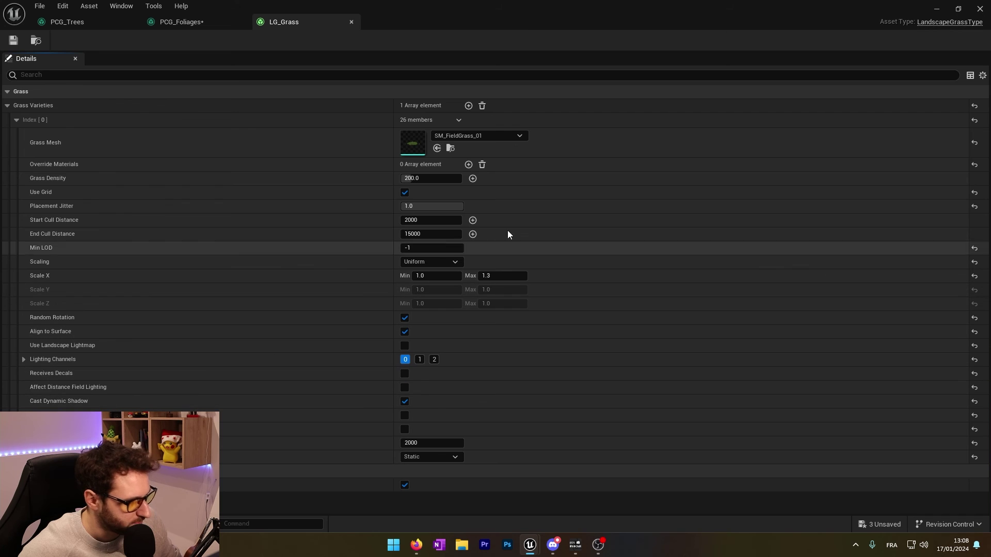
left_click(450, 148)
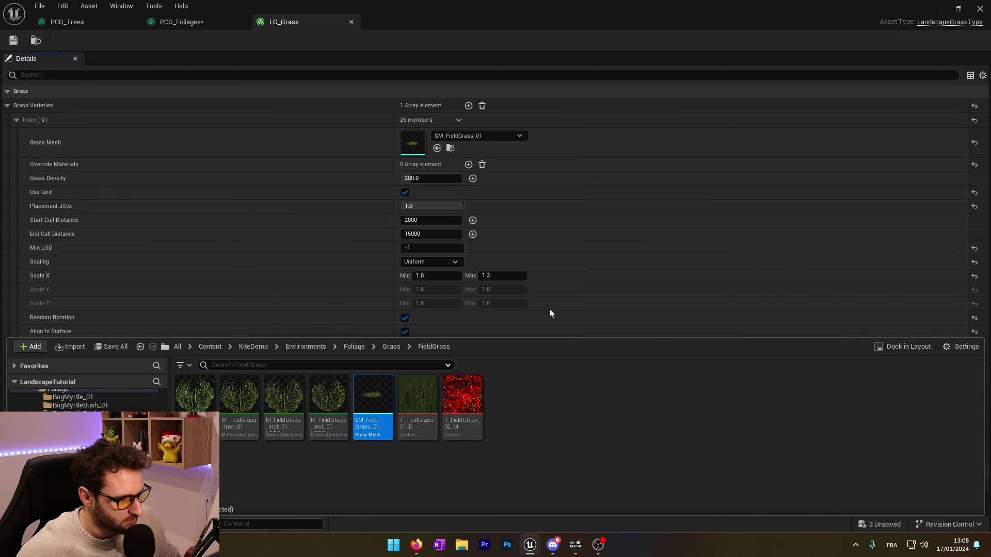
left_click(173, 22)
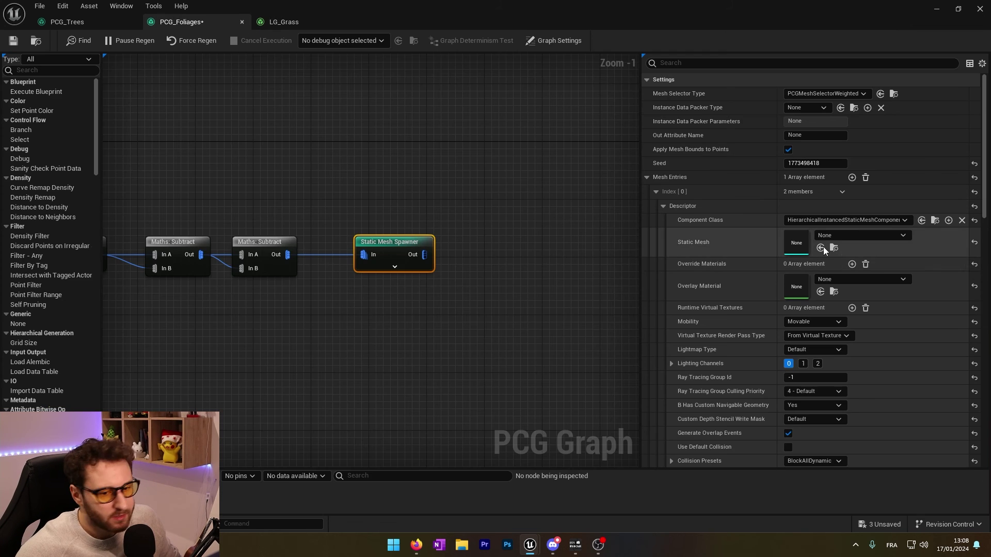
left_click(820, 249)
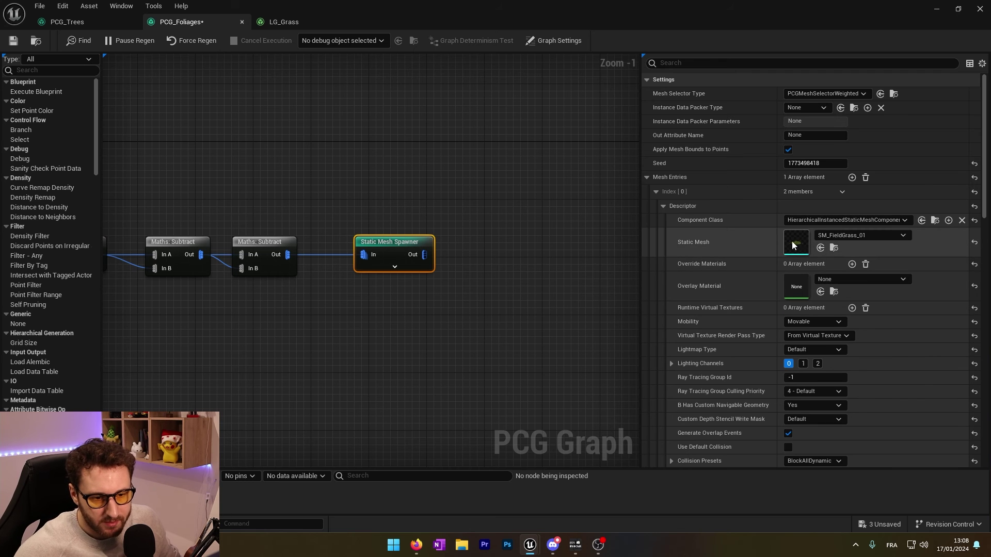
Step: Set the grass entry's Component Class to GrassInstancedStaticMeshComponent and its Mobility to Static
left_click(831, 221)
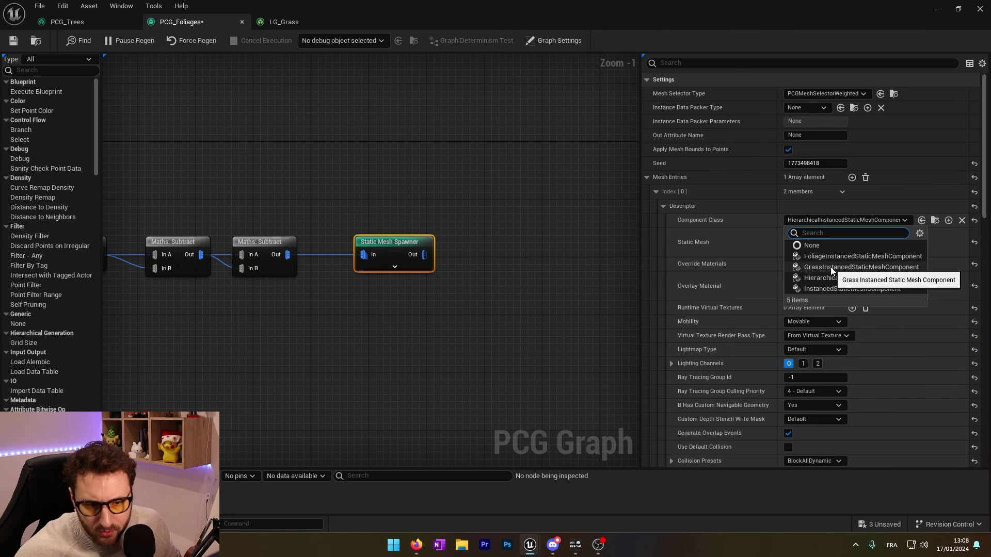
left_click(825, 268)
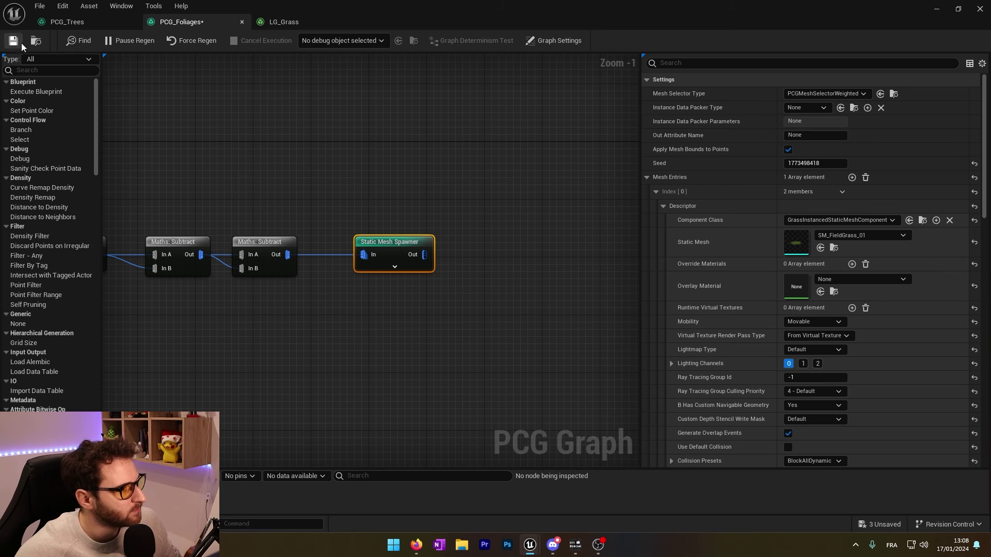
left_click(790, 322)
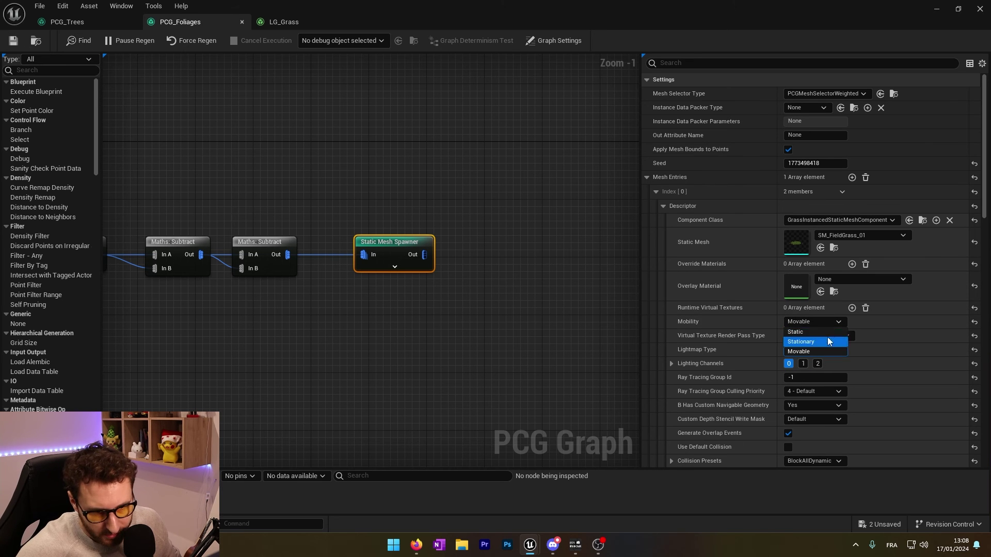
left_click(799, 332)
Step: Set the grass entry's Collision Presets to NoCollision
scroll(733, 357, "down", 3)
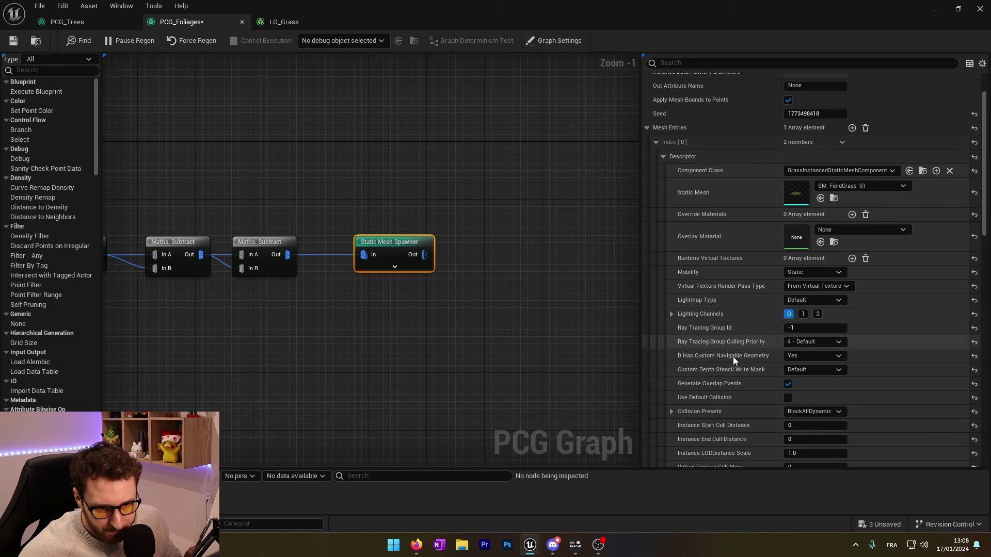
scroll(769, 337, "down", 1)
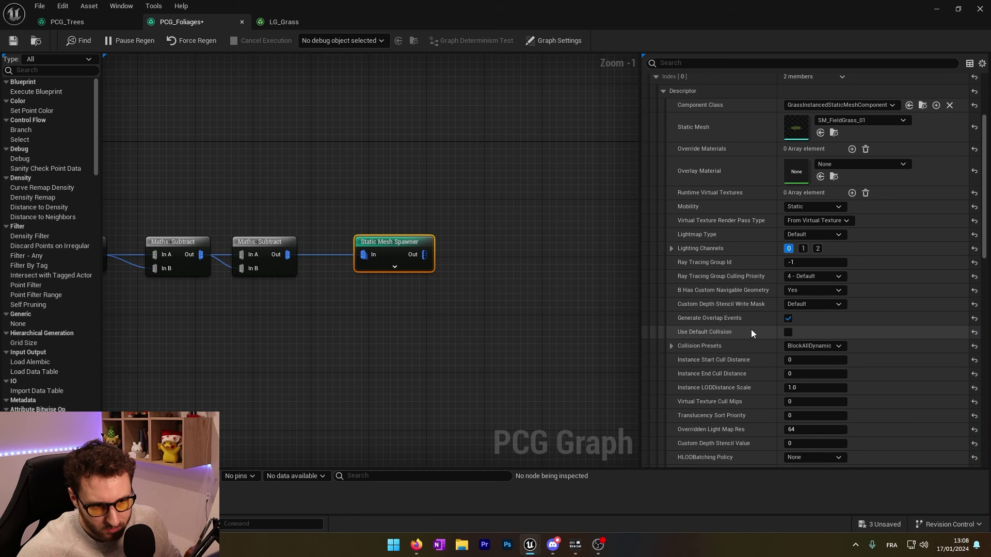
left_click(823, 348)
left_click(818, 160)
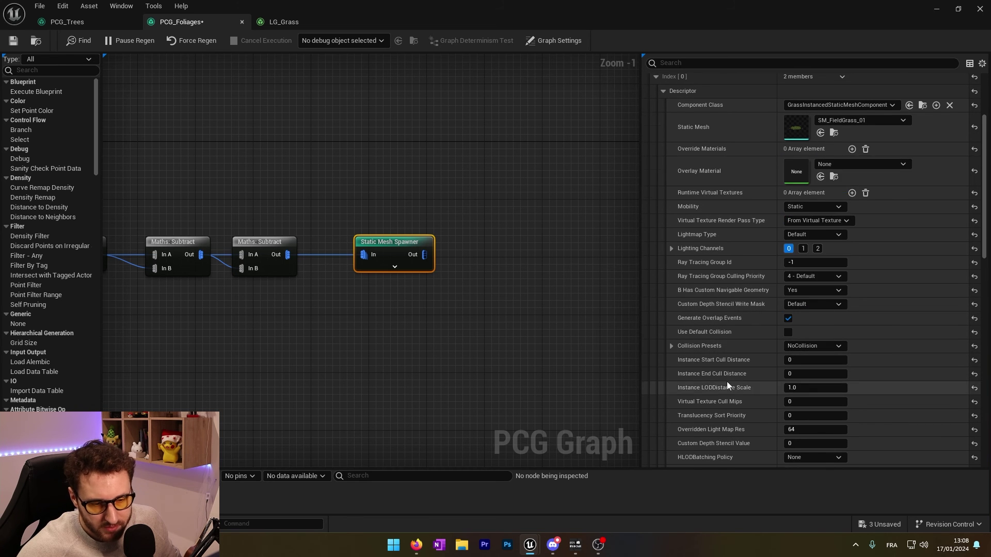
Step: Set the grass entry's Shadow Cache Invalidation Behavior to Static
scroll(729, 382, "down", 3)
scroll(720, 371, "down", 5)
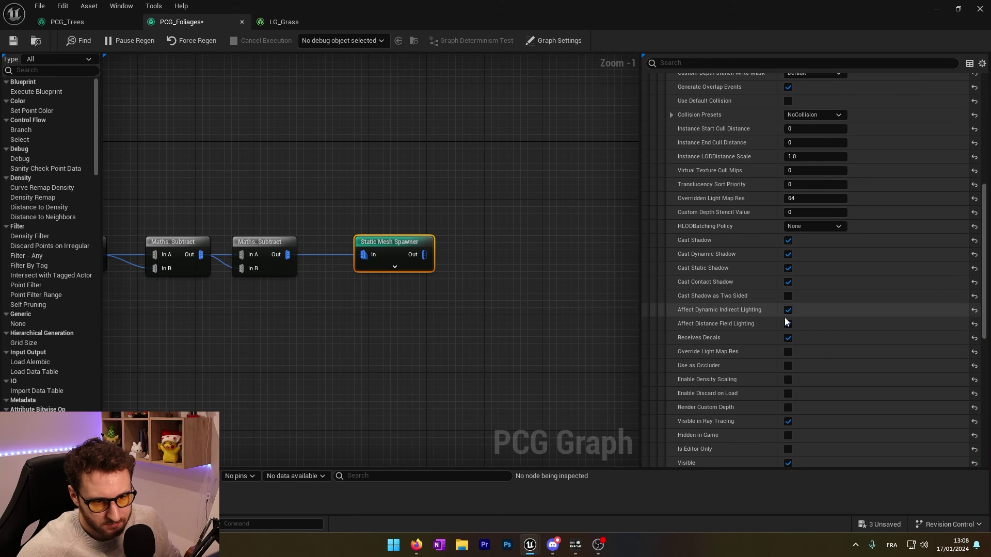
scroll(782, 314, "down", 4)
scroll(757, 338, "down", 3)
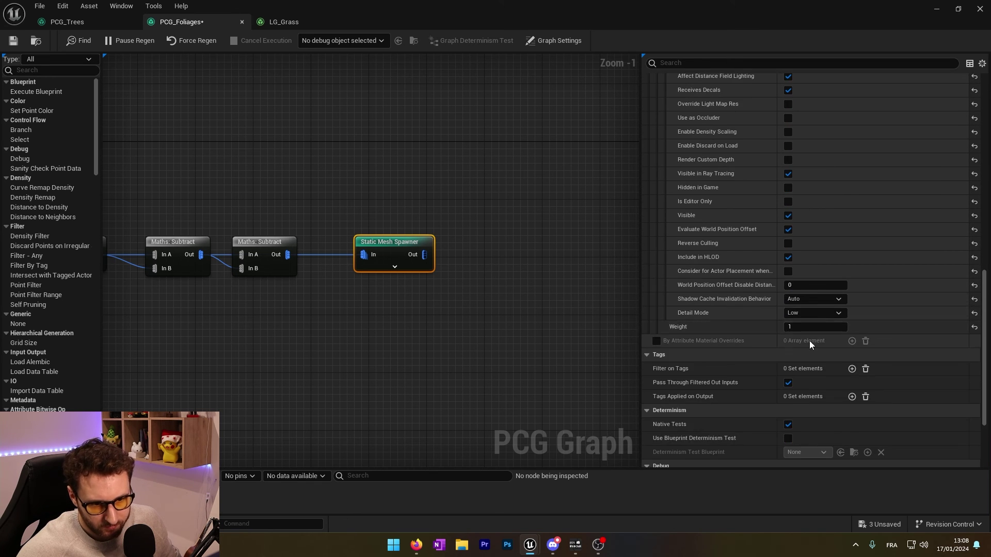
left_click(803, 341)
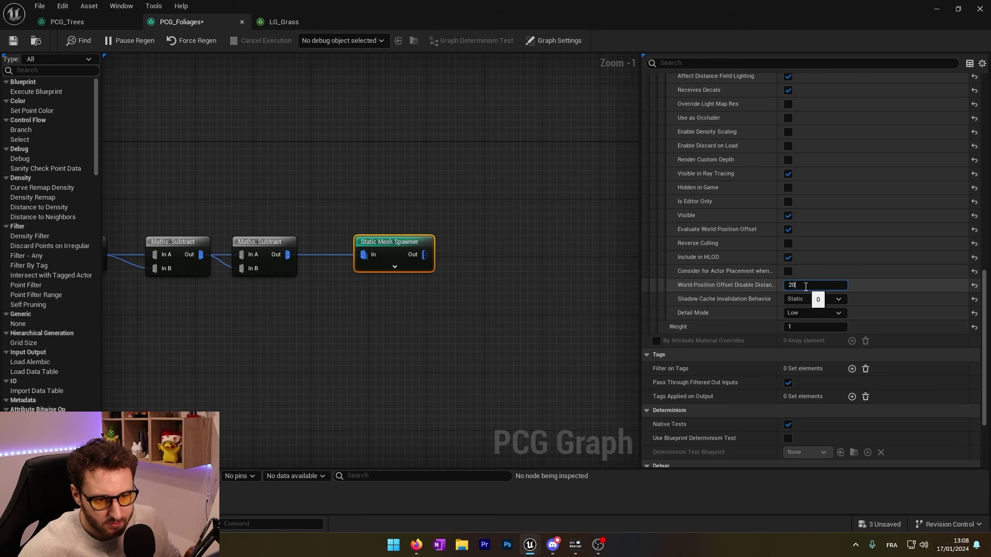
Step: Set the grass mesh's instance start cull distance to 2000 and end cull distance to 15000, matching LG_Grass, and save PCG_Foliages
scroll(765, 309, "up", 15)
left_click(810, 260)
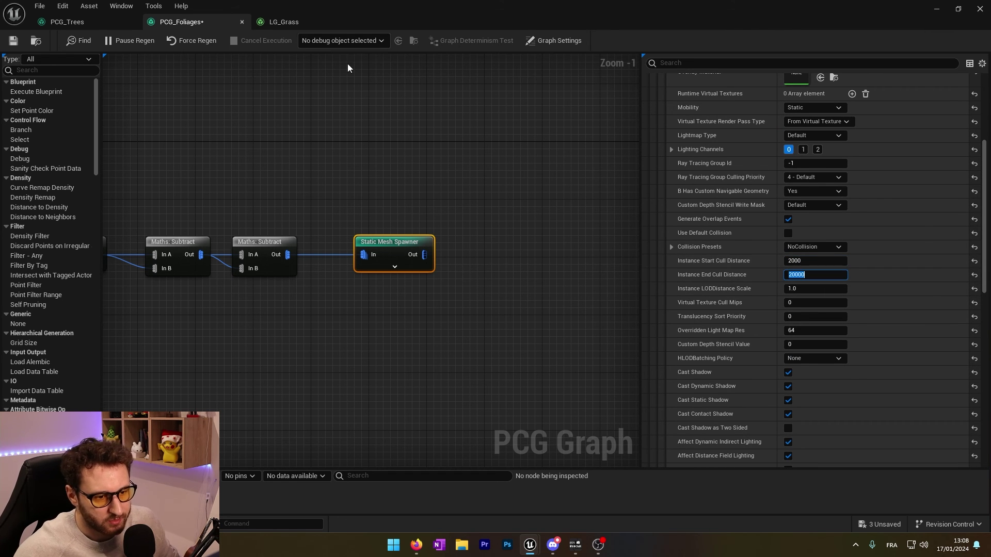
left_click(298, 19)
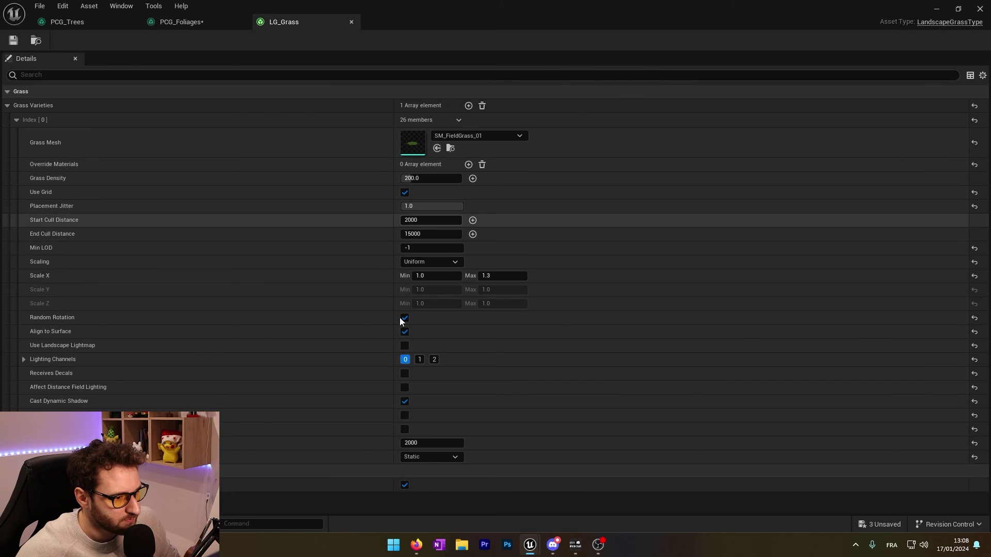
left_click(415, 234)
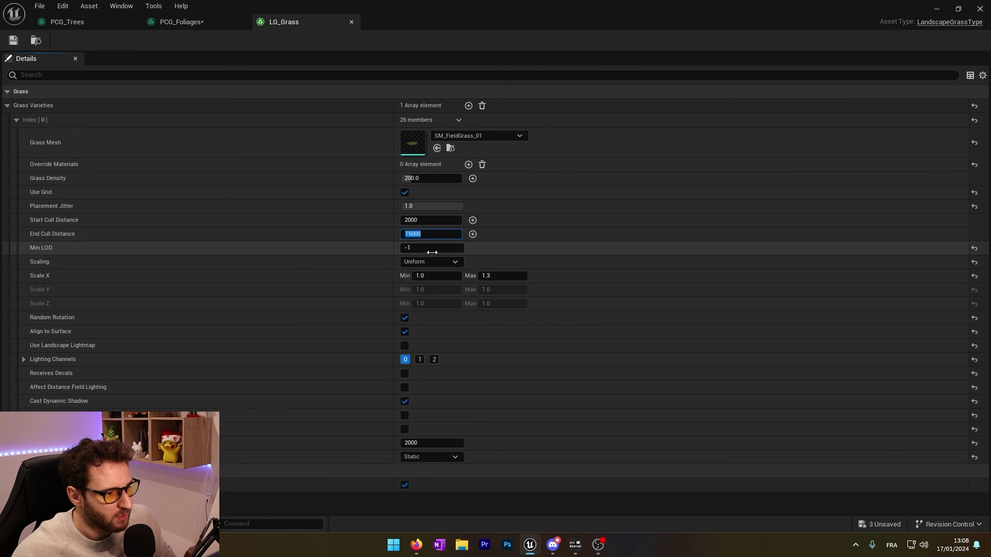
left_click(180, 22)
type("15000")
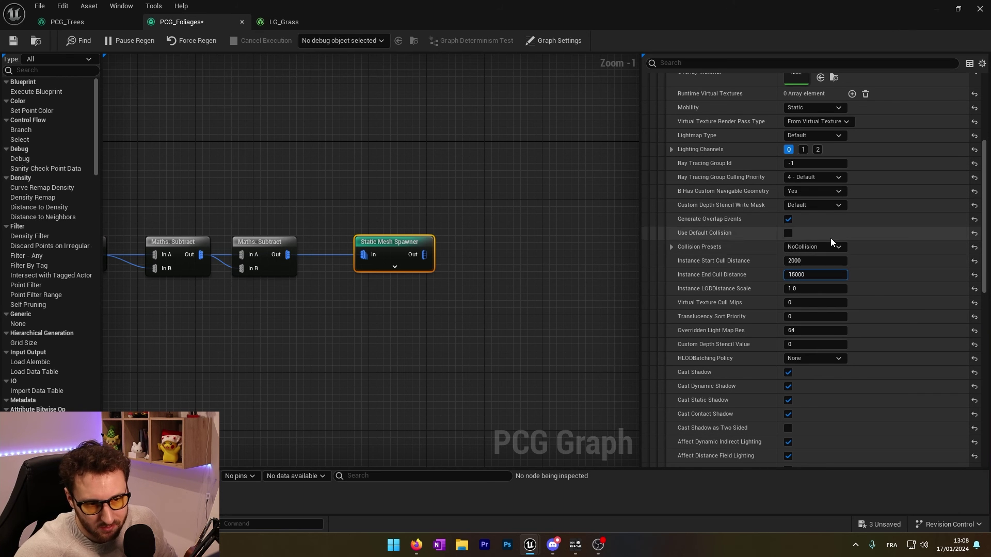
scroll(808, 224, "up", 4)
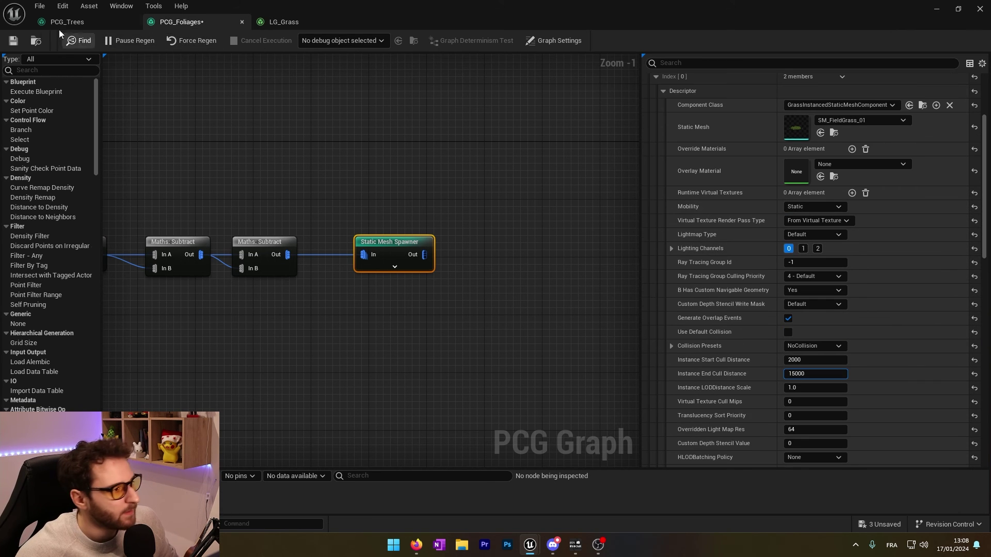
left_click(19, 47)
Step: Close the LG_Grass asset and open the M_Landscape material
right_click_drag(343, 154, 638, 181)
left_click(231, 270)
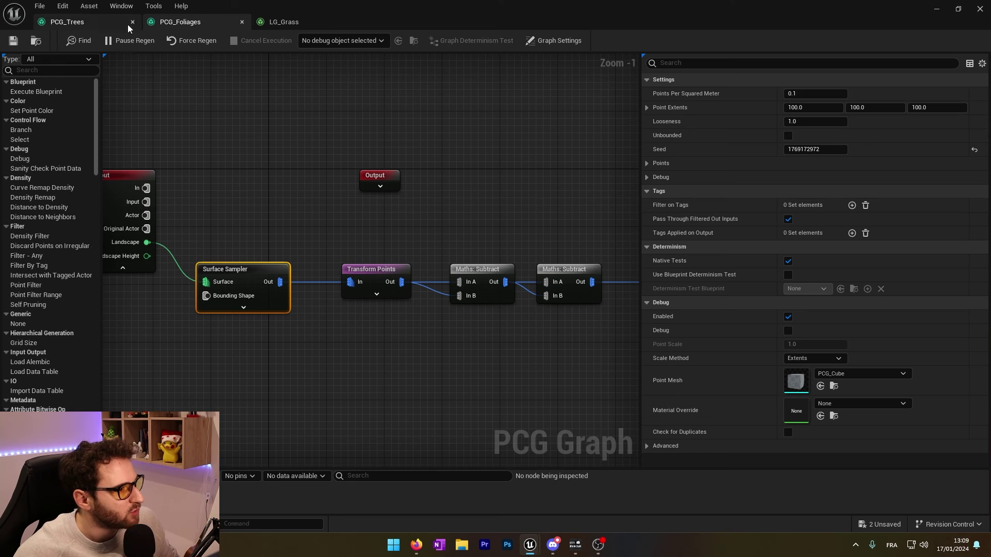
left_click(285, 22)
left_click(349, 22)
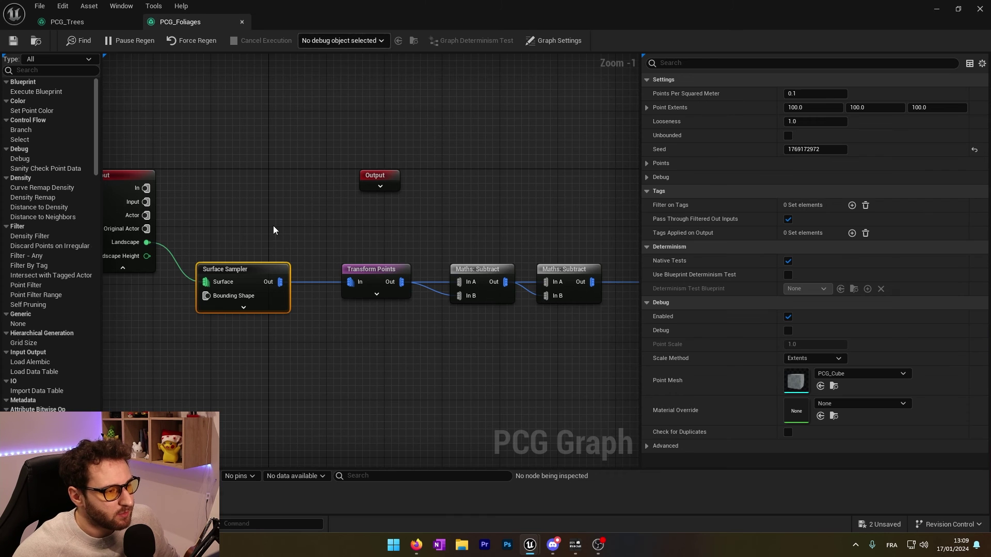
key("ctrl+space")
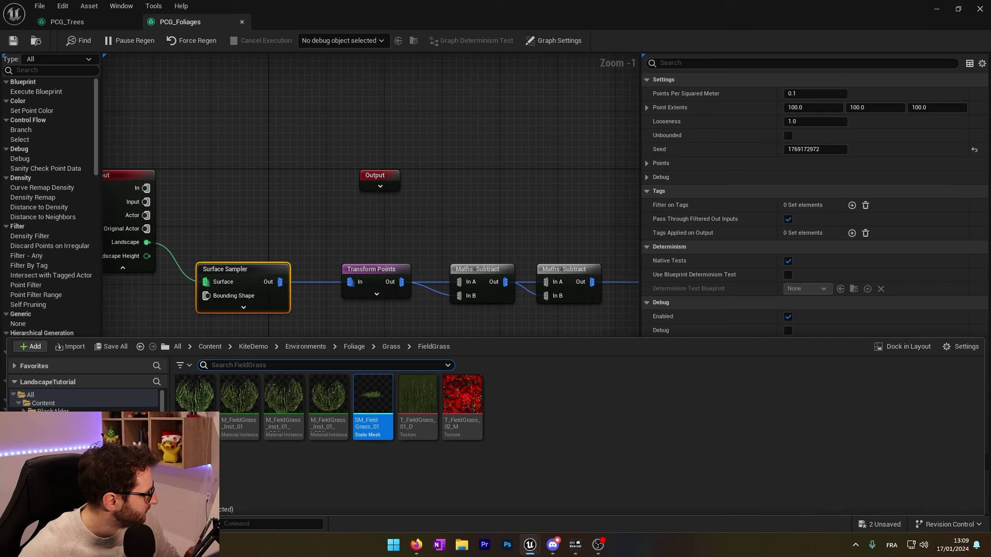
key("ctrl+space")
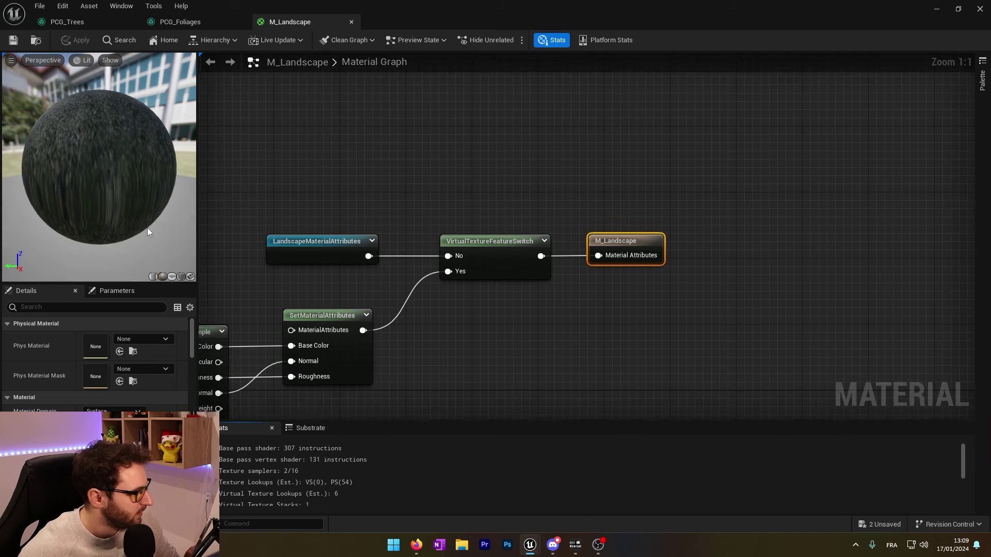
Step: Disconnect the final Subtract node from the Landscape Grass output in M_Landscape and save the material
right_click_drag(464, 254, 558, 186)
scroll(491, 289, "down", 4)
right_click_drag(491, 290, 583, 264)
right_click_drag(403, 400, 463, 178)
scroll(464, 178, "down", 2)
scroll(464, 178, "up", 6)
right_click_drag(465, 274, 528, 213)
scroll(649, 201, "down", 2)
left_click_drag(776, 171, 294, 365)
left_click(642, 294)
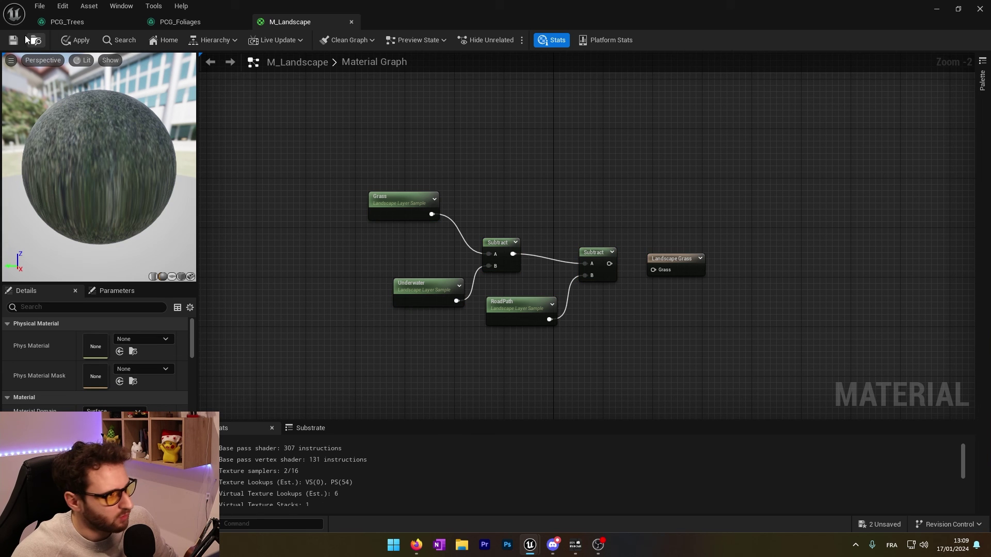
key("ctrl+s")
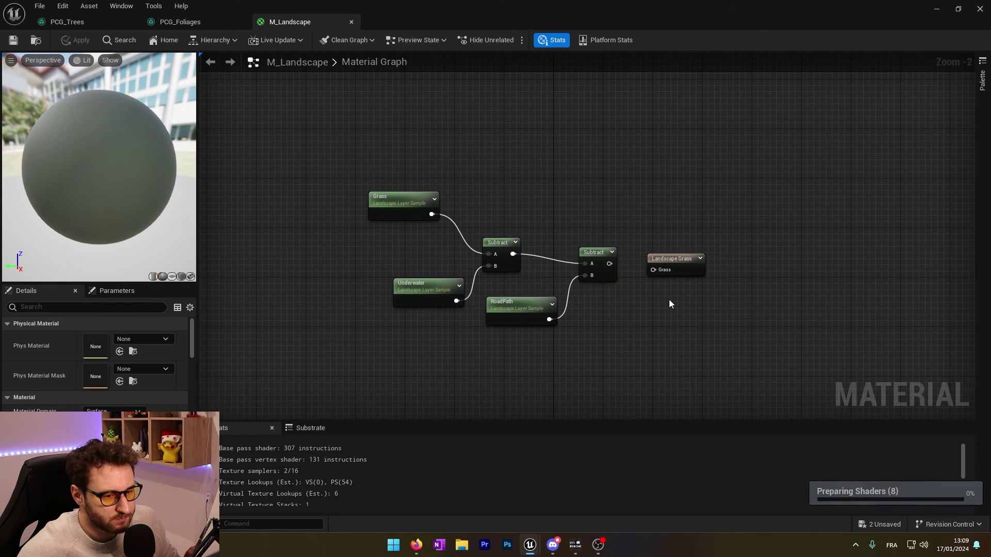
Step: Return to LandscapeMap and place the PCG_Foliages graph from the PCG folder onto the landscape among the trees
left_click(938, 8)
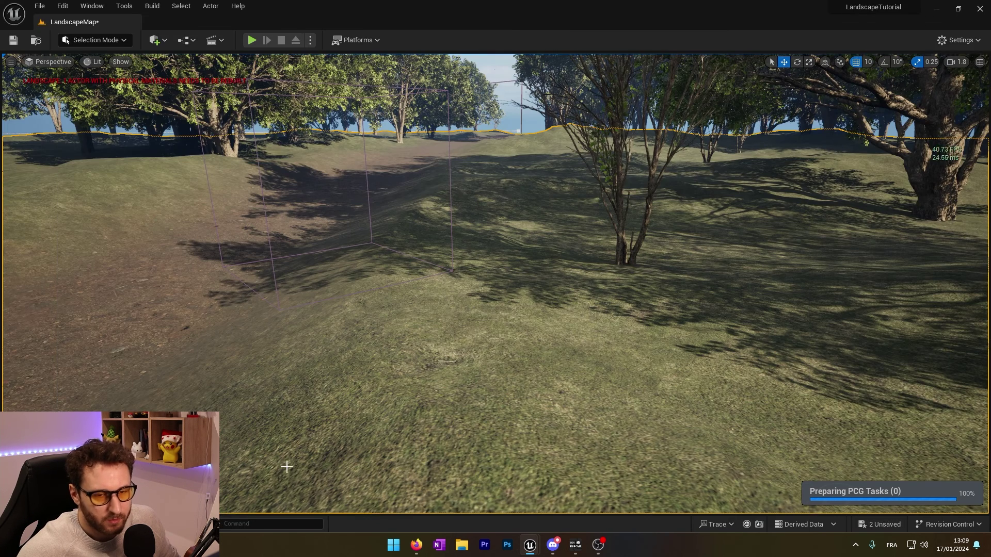
key("ctrl+space")
right_click_drag(496, 155, 655, 150)
key("ctrl+space")
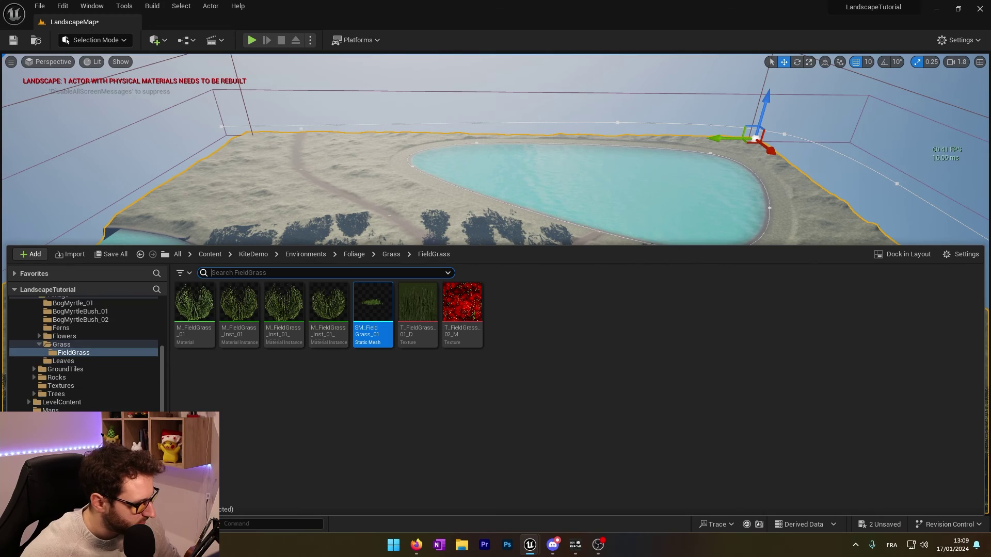
left_click(45, 444)
left_click_drag(204, 310, 500, 309)
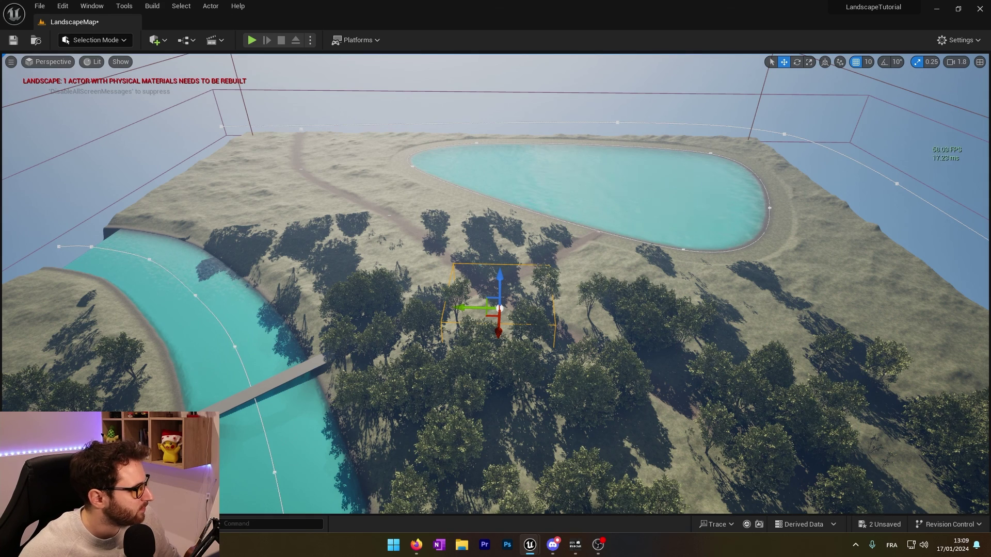
Step: Enlarge the new PCG_Foliages volume to cover the landscape like the tree volume, and view the spawned grass up close
left_click(548, 301)
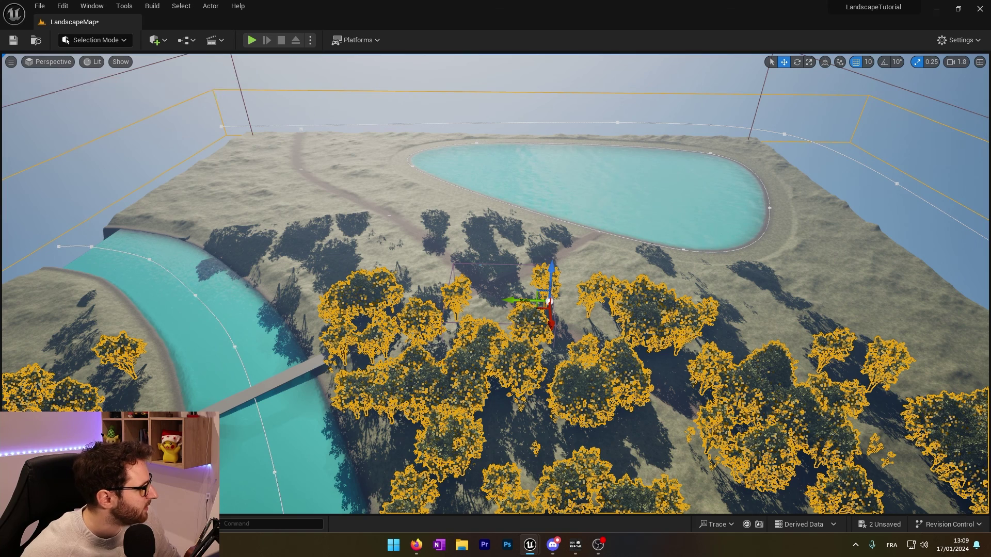
left_click(500, 309)
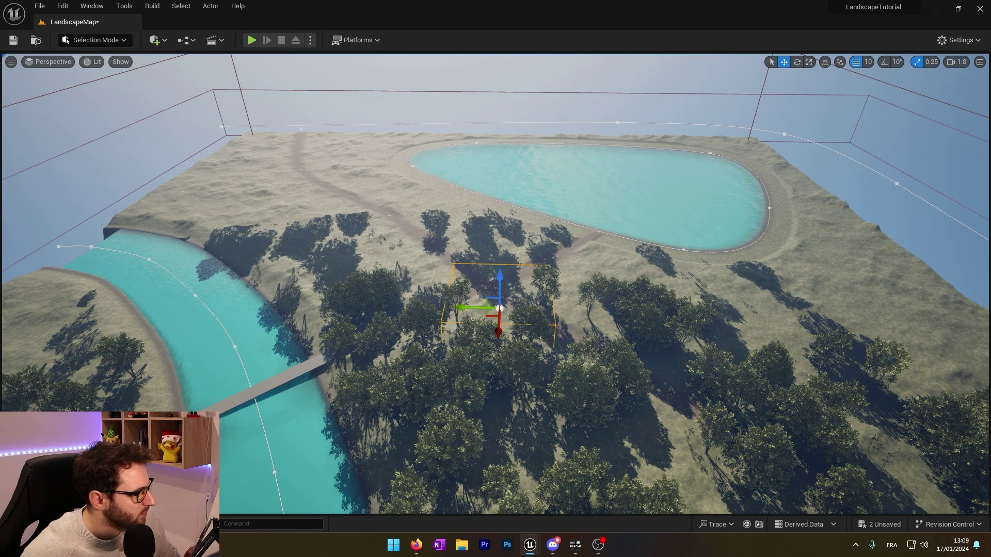
key("Return")
left_click_drag(500, 279, 499, 283)
right_click_drag(500, 283, 525, 269)
key("w")
left_click(583, 339)
right_click_drag(584, 339, 622, 345)
key("ctrl+z")
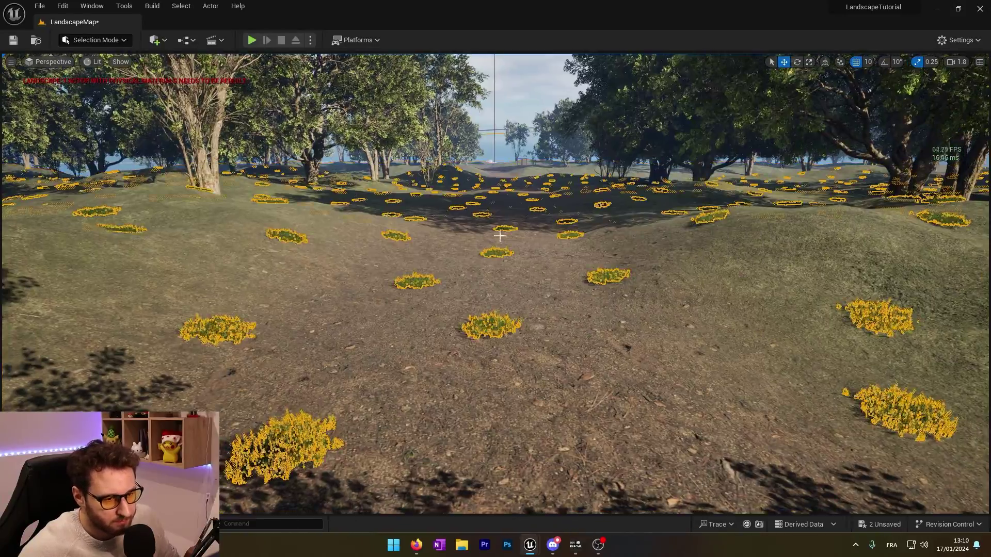
Step: Examine the grass over the lake and the settings of the two Subtract nodes in the PCG_Foliages graph
right_click_drag(482, 332, 471, 364)
key("ctrl+space")
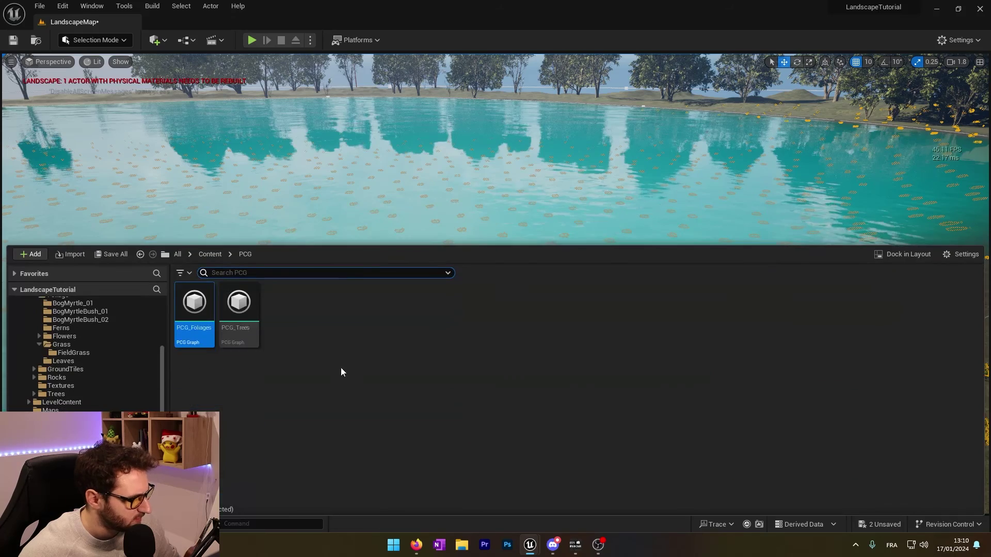
double_click(195, 304)
scroll(284, 295, "up", 1)
right_click_drag(516, 312, 416, 290)
left_click(391, 249)
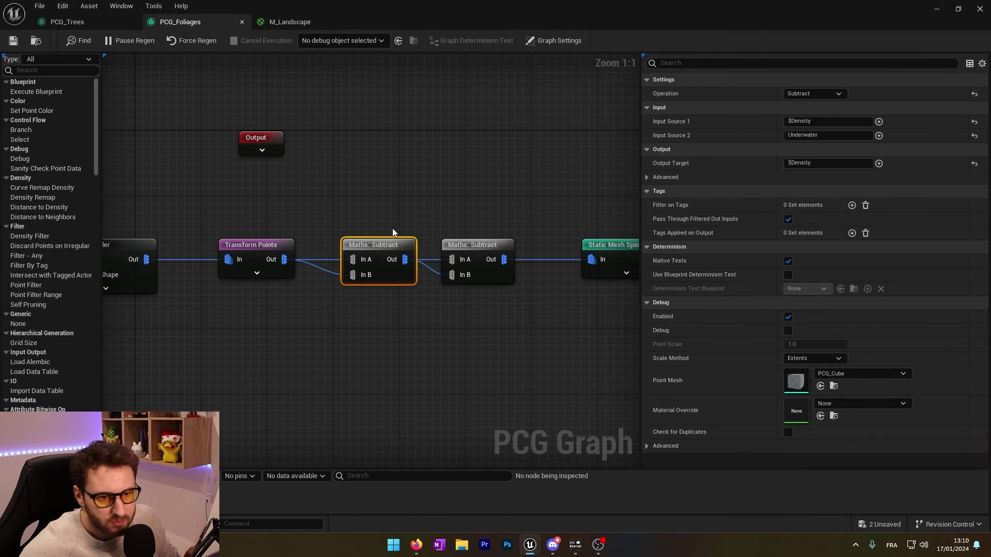
right_click_drag(430, 193, 436, 211)
left_click(501, 253)
right_click_drag(502, 253, 377, 234)
Step: Move the Static Mesh Spawner node farther away from the second Subtract node to make room between them
left_click(517, 275)
left_click_drag(518, 275, 574, 275)
scroll(574, 275, "down", 1)
right_click_drag(574, 275, 523, 280)
scroll(523, 279, "down", 1)
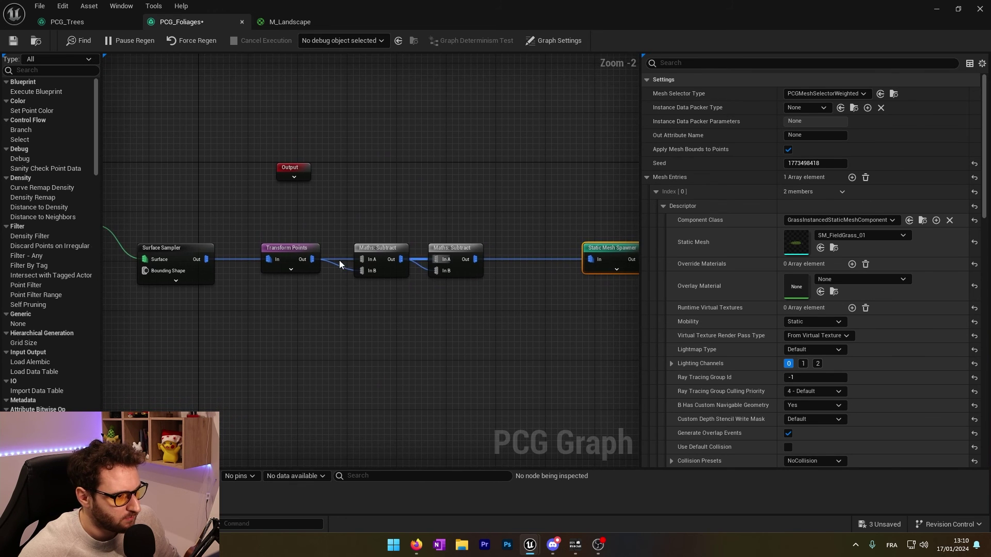
Step: Set the Transform Points node's maximum Z rotation to 360, Scale Max to 1.5 and Scale Min to 1.2
left_click(292, 257)
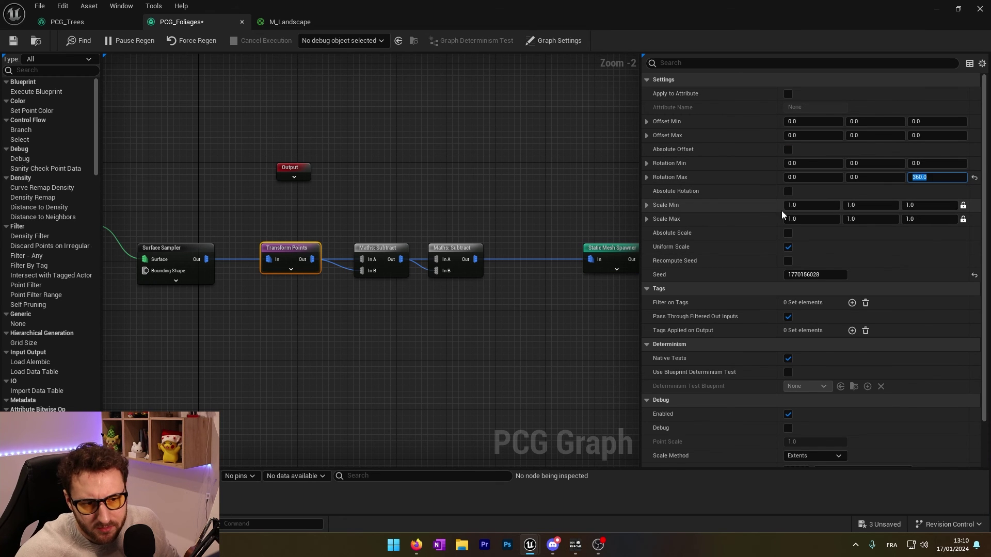
left_click(815, 222)
type("1.5")
key("Return")
left_click(812, 206)
type("1.2")
key("Return")
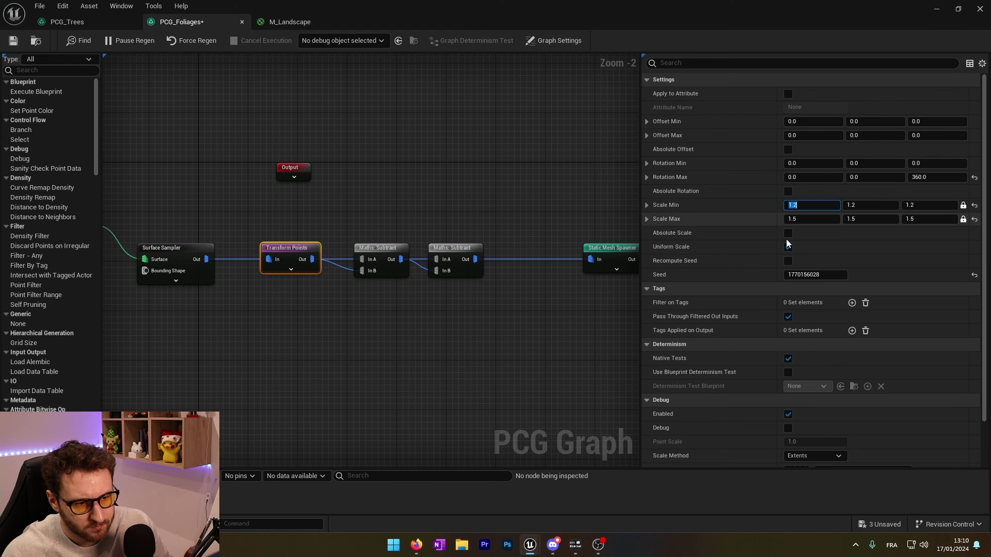
Step: Set the Surface Sampler's point extents to 10 on all three axes and its points per square meter to 0.01
left_click(200, 248)
right_click_drag(217, 217, 477, 234)
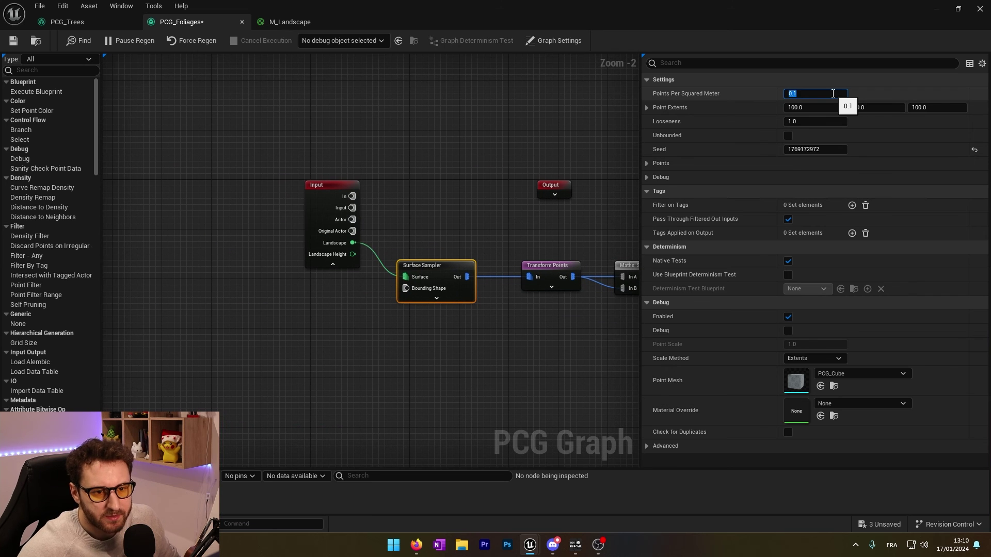
left_click(809, 109)
type("10")
key("Tab")
type("10")
key("Tab")
type("10")
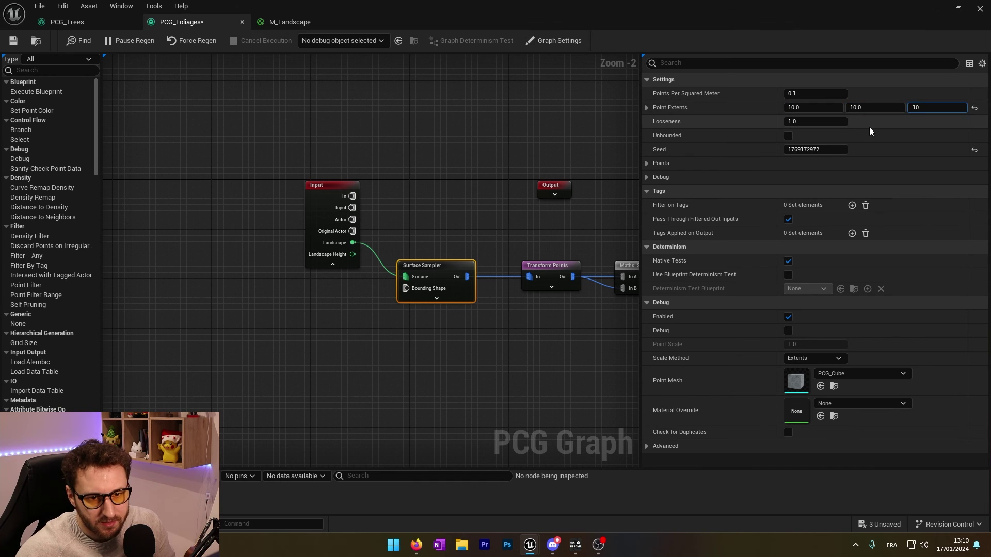
key("Return")
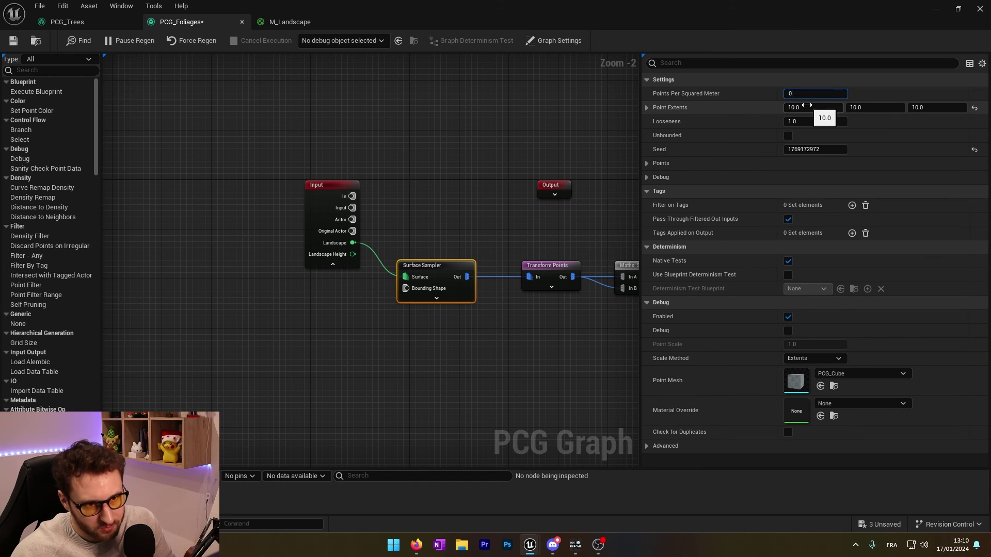
key("Return")
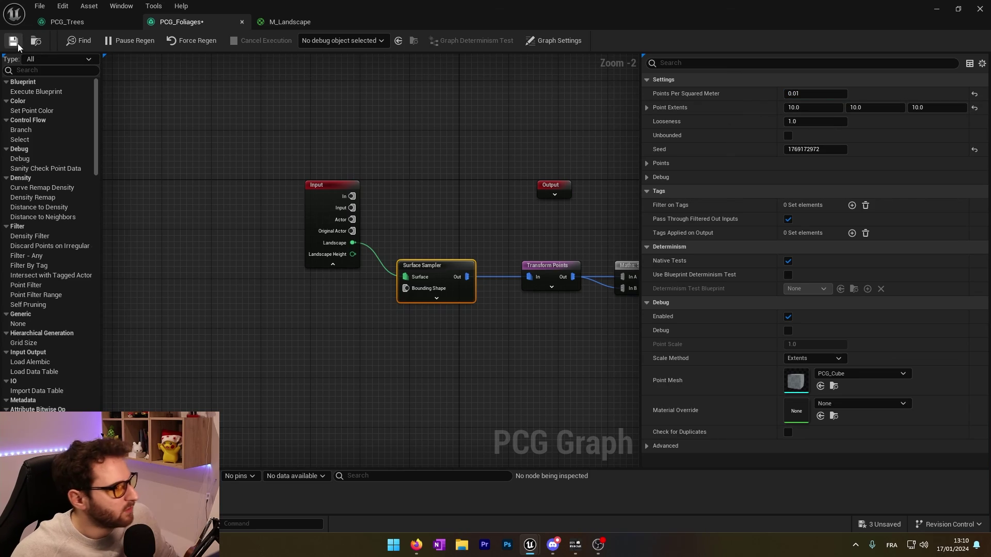
Step: With debug enabled, set the Surface Sampler's points per square meter to 1.5 and open its point extents for editing
left_click(937, 9)
right_click_drag(753, 255, 987, 209)
mouse_move(490, 419)
right_mouse_down()
mouse_move(480, 415)
mouse_move(496, 413)
right_mouse_up()
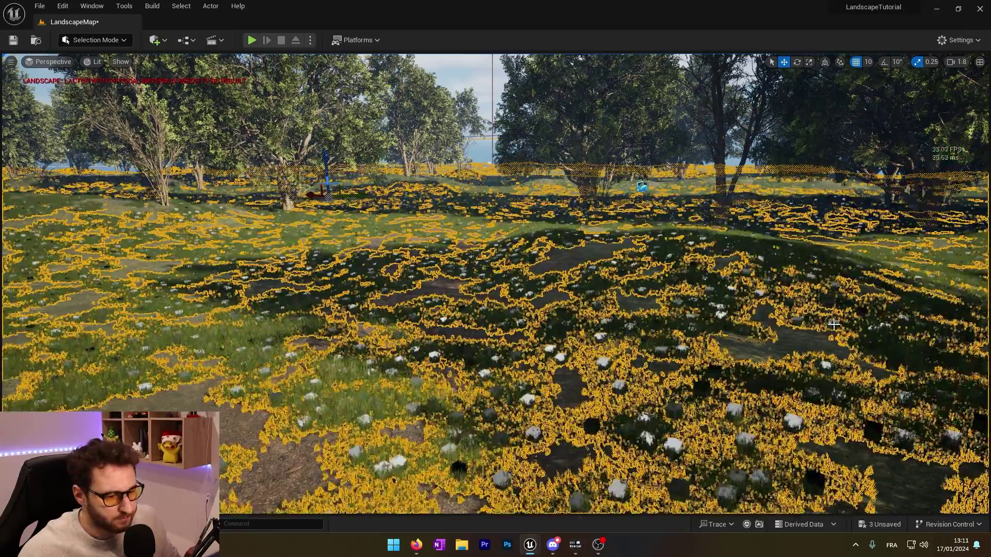
right_click_drag(495, 283, 372, 318)
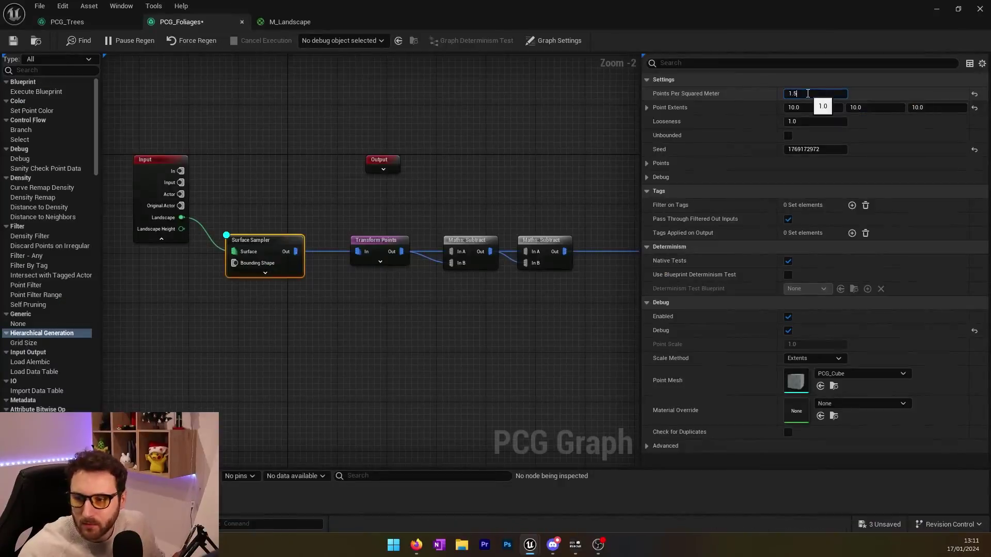
key("Return")
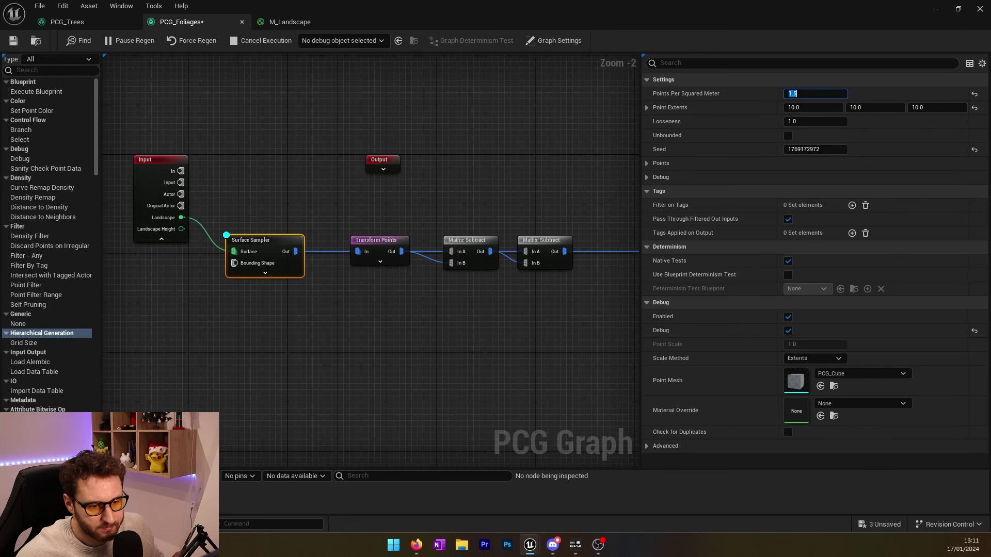
left_click(798, 109)
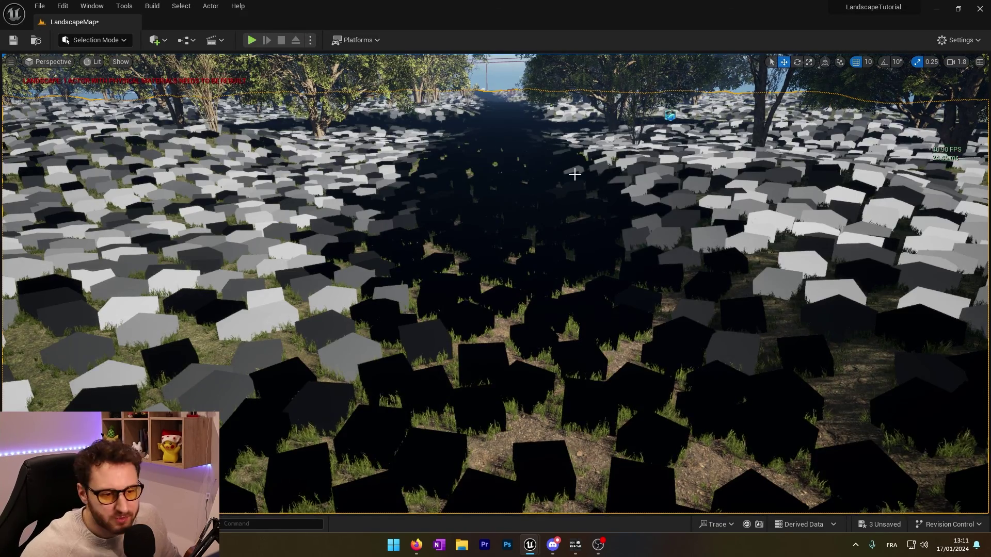
Step: Insert a Density Filter between the RoadPath Subtract node and the Static Mesh Spawner, and turn off the Subtract node's debug display
right_click_drag(510, 234, 305, 238)
left_click_drag(244, 245, 272, 247)
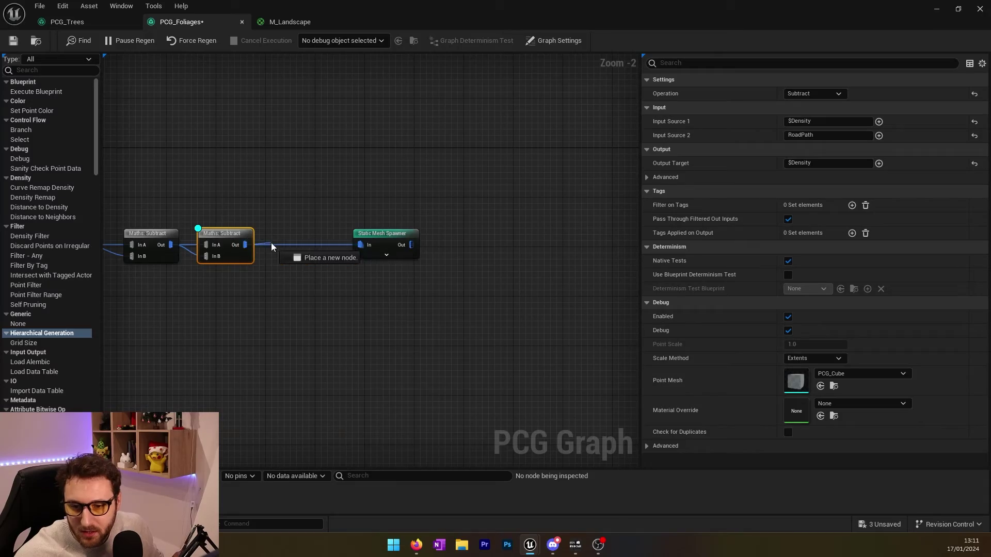
type("densit")
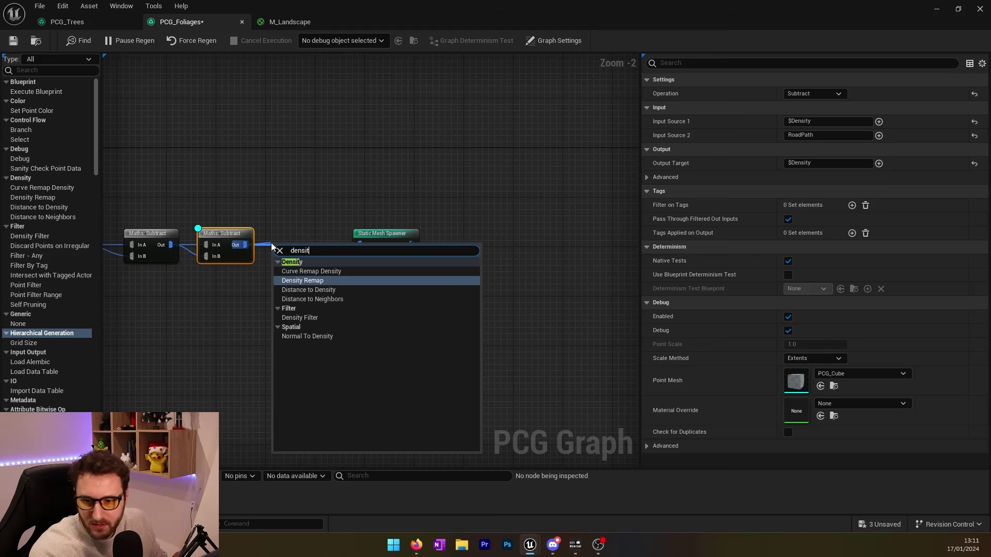
key("Escape")
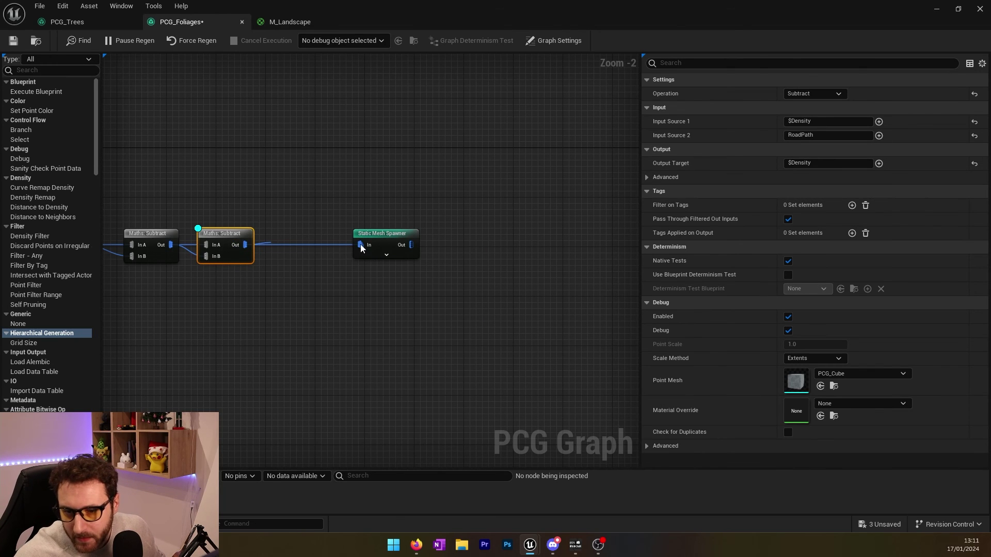
left_click(336, 244, "alt")
left_click_drag(302, 248, 308, 237)
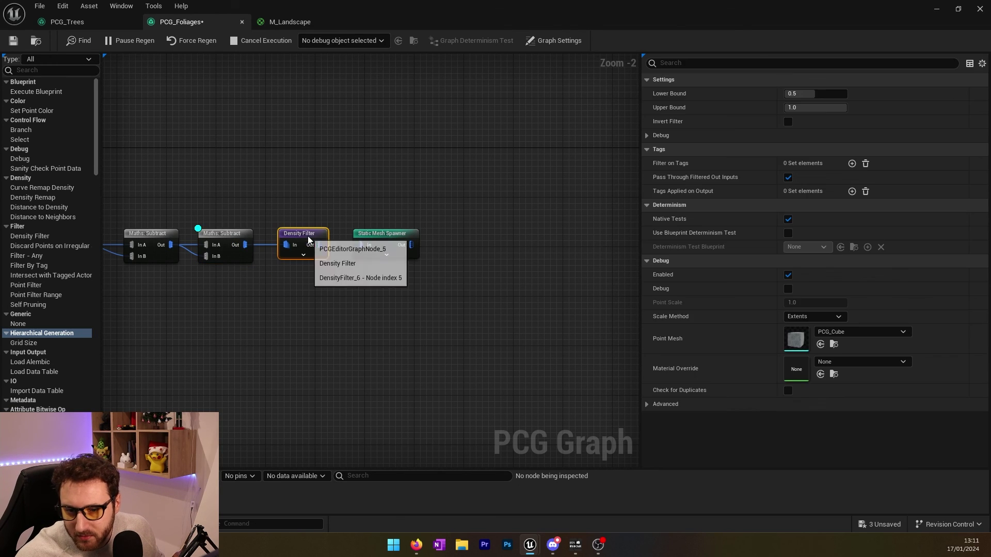
left_click(231, 242)
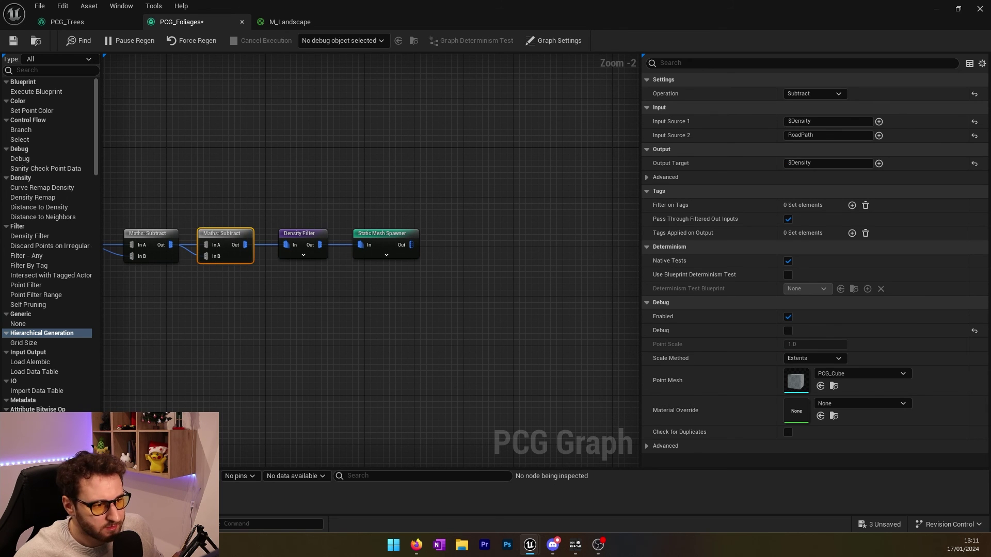
Step: Set the Density Filter's lower bound to 0.1
left_click(310, 238)
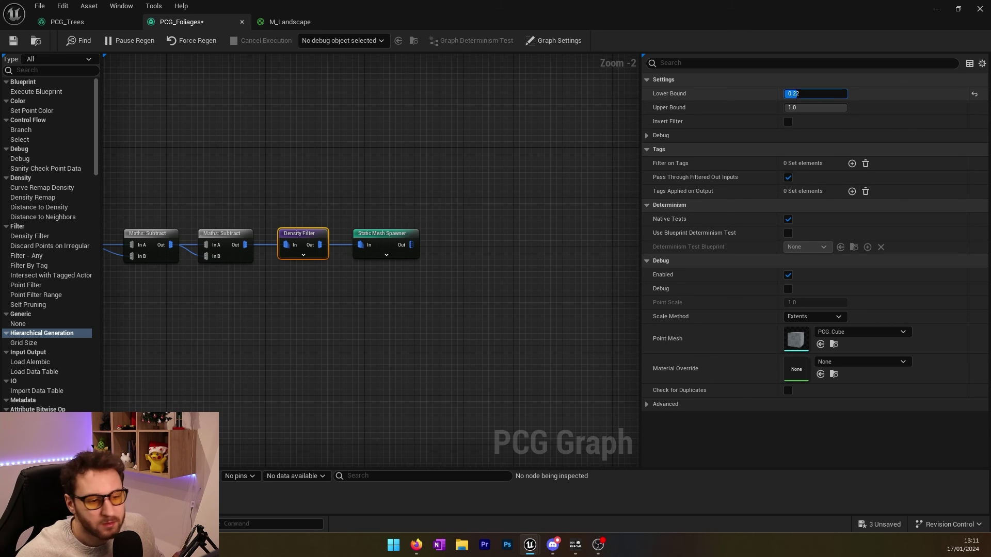
left_click(799, 95)
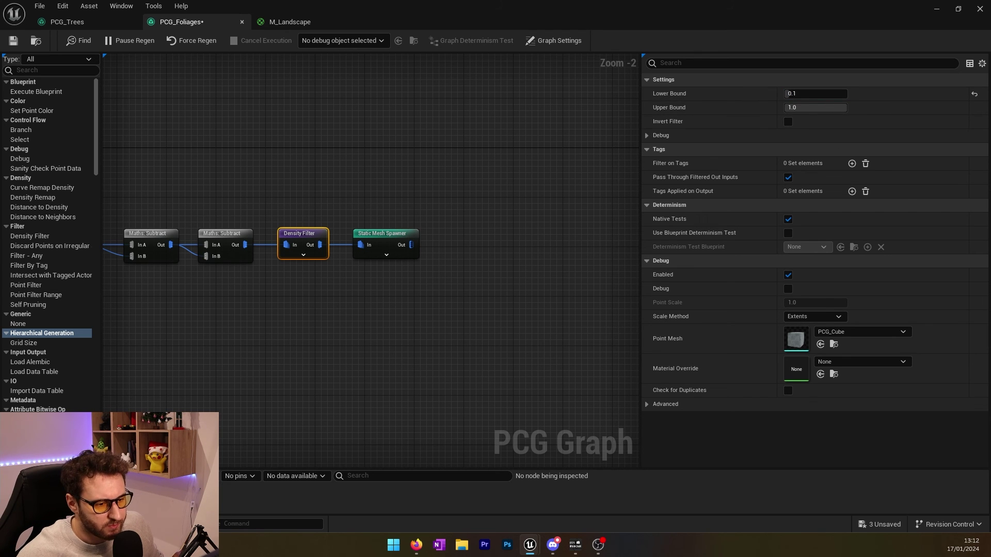
Step: Play-test the level, walking the character along the road to examine the grass around the path and bridge
right_click_drag(496, 269, 475, 294)
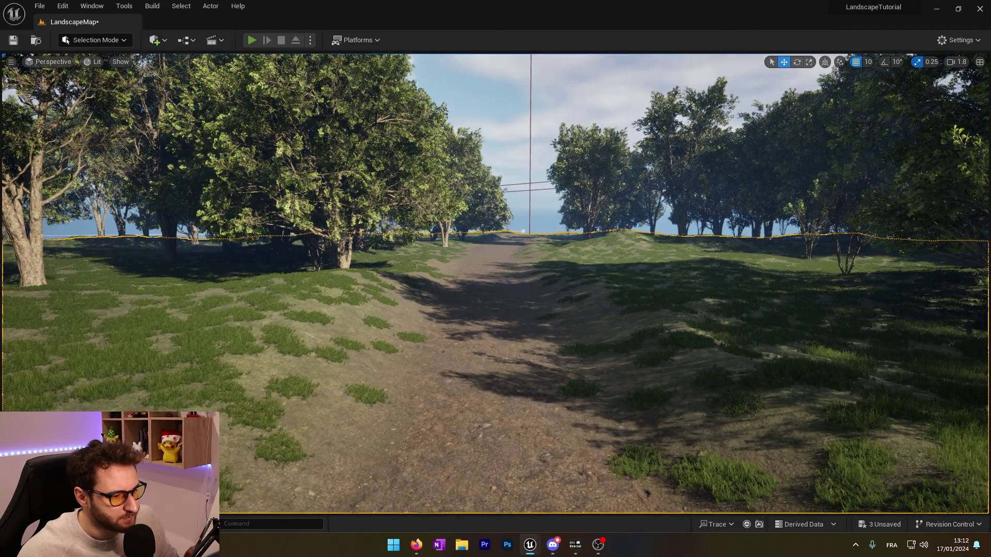
left_click(252, 40)
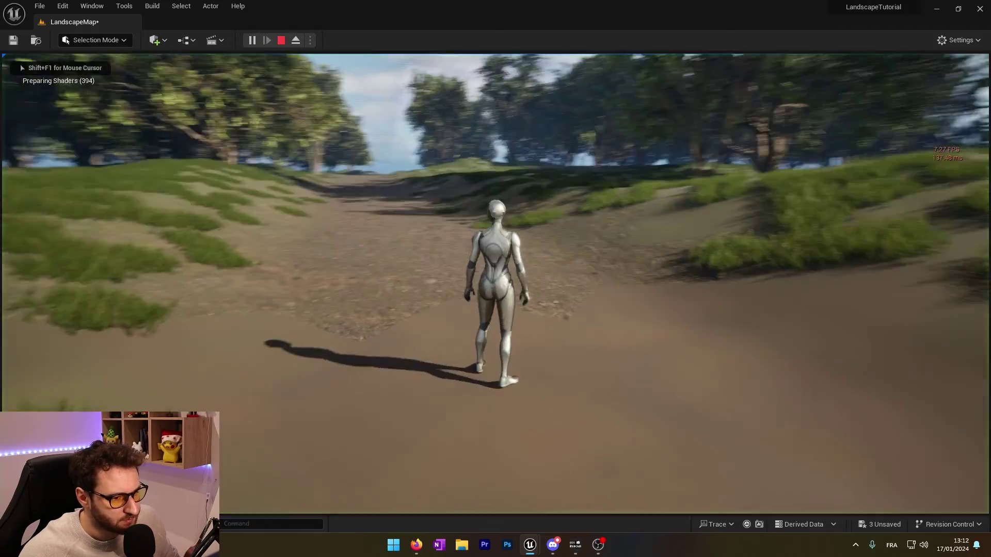
key("d")
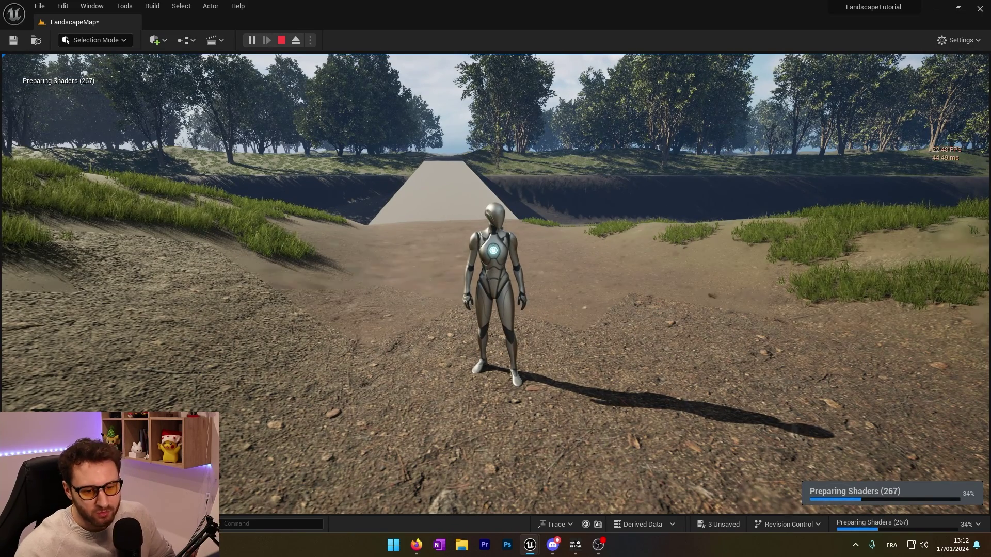
key("w")
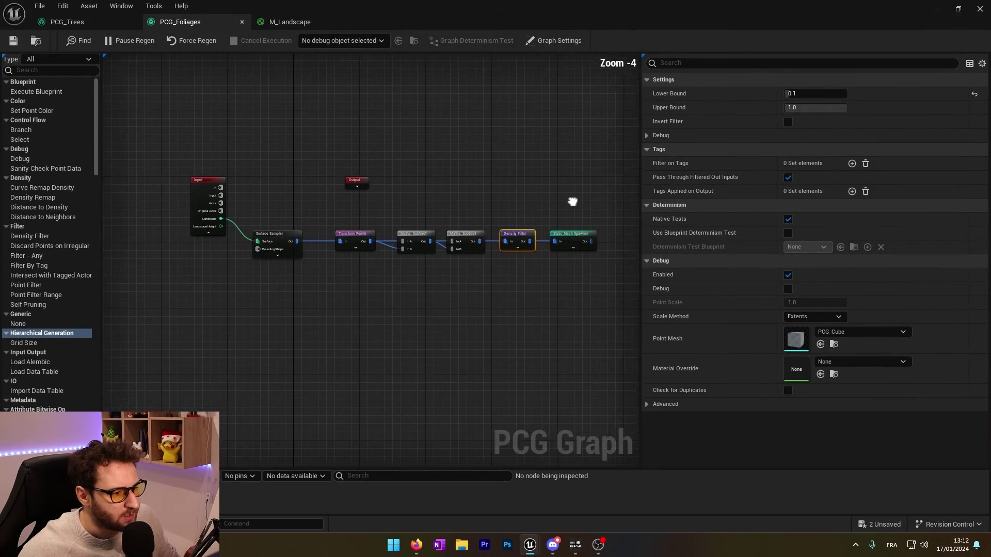
Step: Review the settings of the Static Mesh Spawner and the Surface Sampler in the PCG_Foliages graph
left_click(491, 232)
right_click_drag(524, 177, 466, 188)
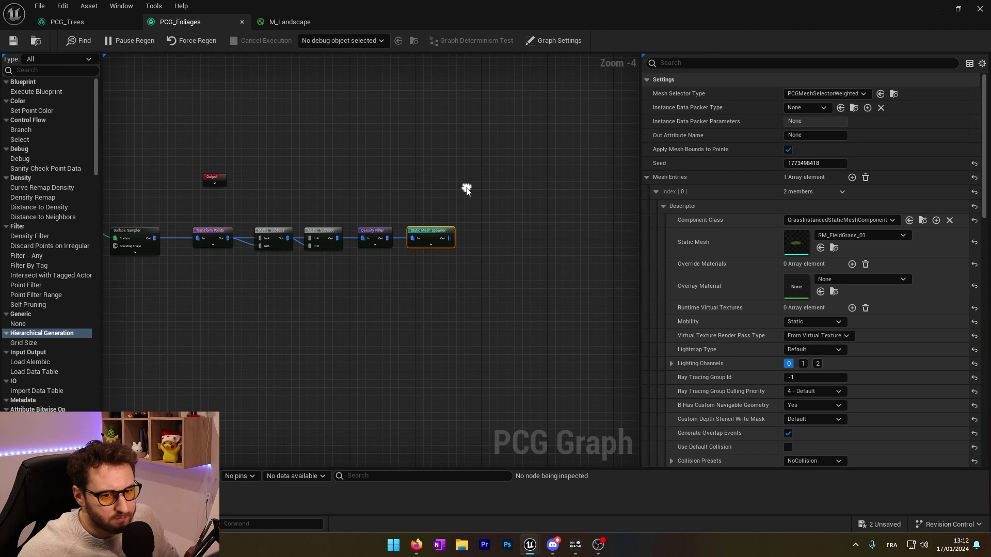
left_click(647, 177)
right_click_drag(382, 285, 587, 287)
scroll(424, 274, "up", 2)
left_click(239, 211)
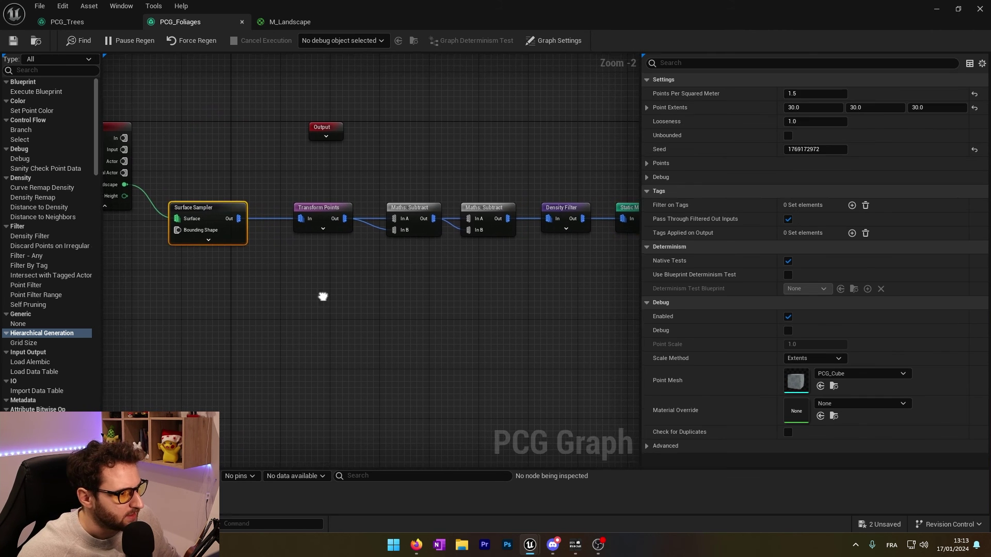
Step: Duplicate the whole node chain from Surface Sampler to Static Mesh Spawner and place the copy below the original
scroll(323, 297, "down", 2)
right_click_drag(323, 296, 292, 260)
left_click_drag(542, 263, 544, 264)
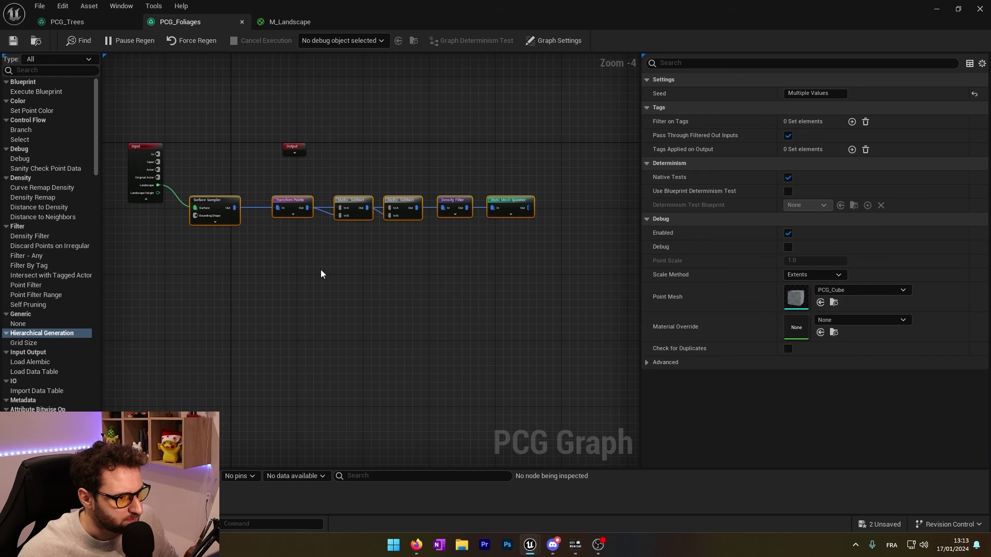
left_click(341, 278)
key("ctrl+v")
left_click_drag(409, 278, 463, 267)
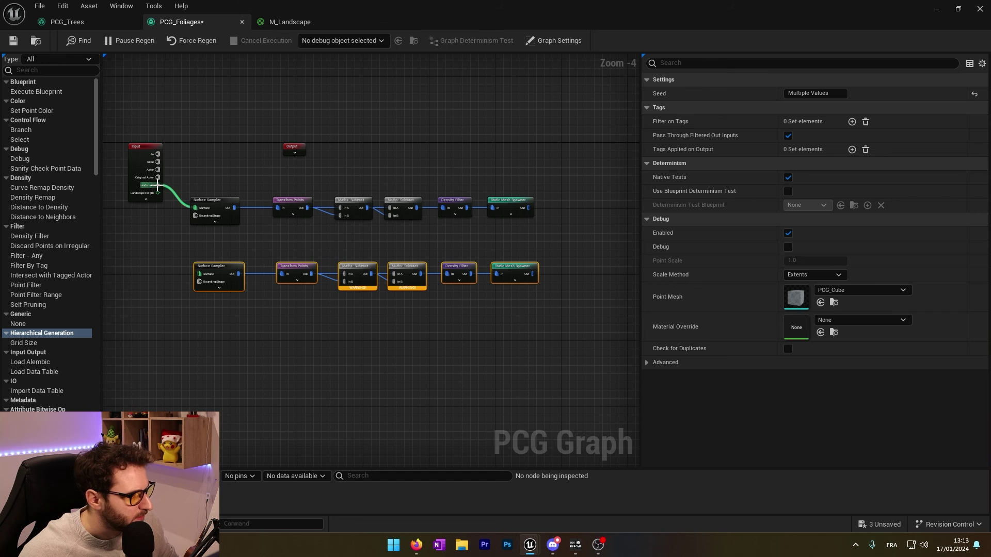
Step: Connect the Input node's Landscape output to the copied Surface Sampler's Surface input and disconnect the copied Static Mesh Spawner from its Density Filter
left_click_drag(190, 243, 199, 274)
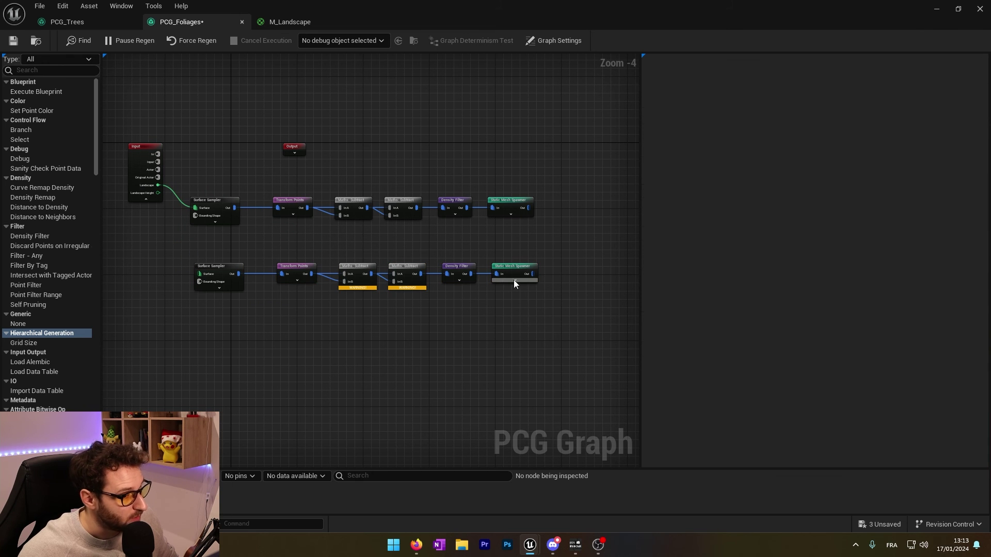
left_click_drag(156, 188, 201, 280)
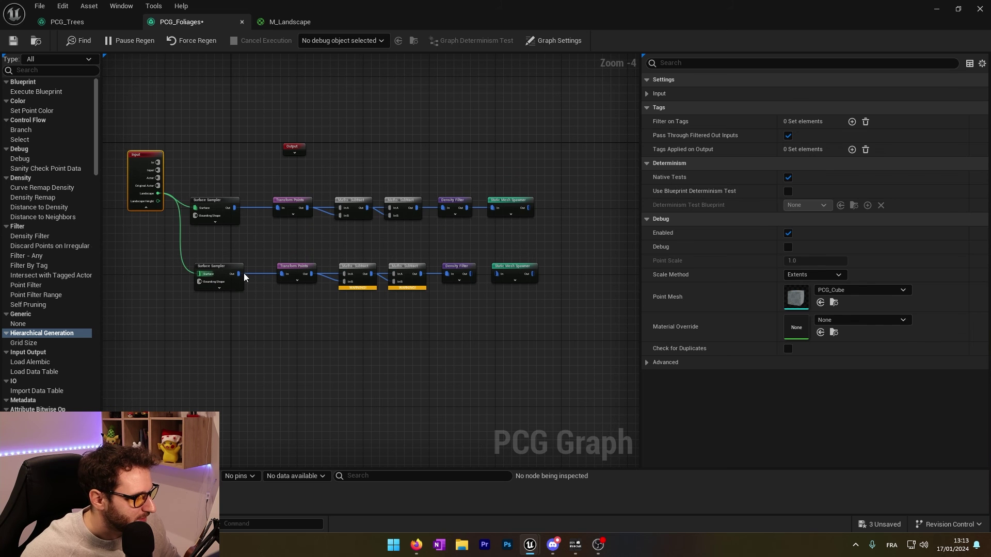
Step: Set the copied Surface Sampler's points per squared meter to 0.5
scroll(240, 274, "up", 5)
left_click(227, 283)
right_click_drag(226, 283, 391, 294)
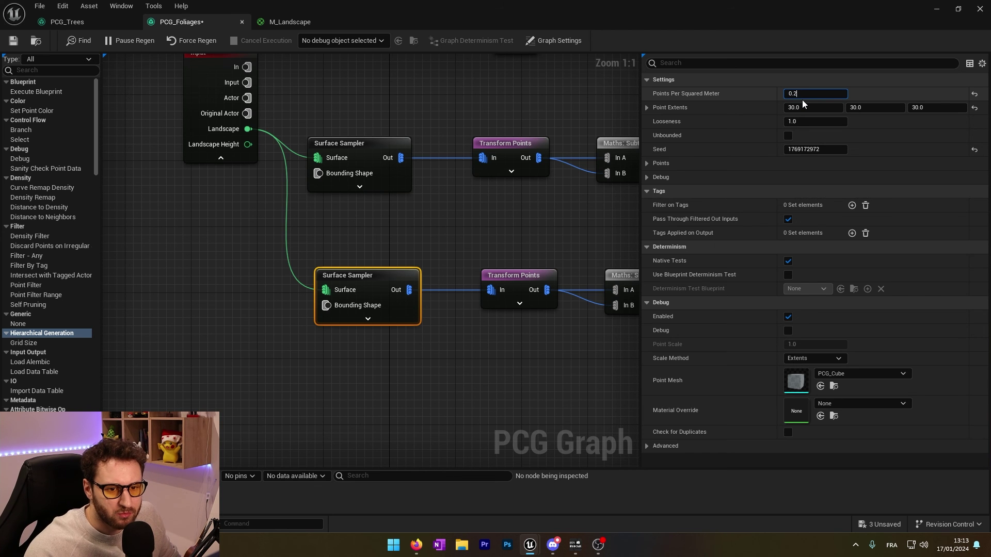
Step: Add a Difference node that takes the copied Density Filter as Source and the original Density Filter as Differences, moving the original spawner aside for room
scroll(569, 196, "down", 2)
right_click_drag(568, 196, 378, 153)
left_click_drag(379, 153, 485, 152)
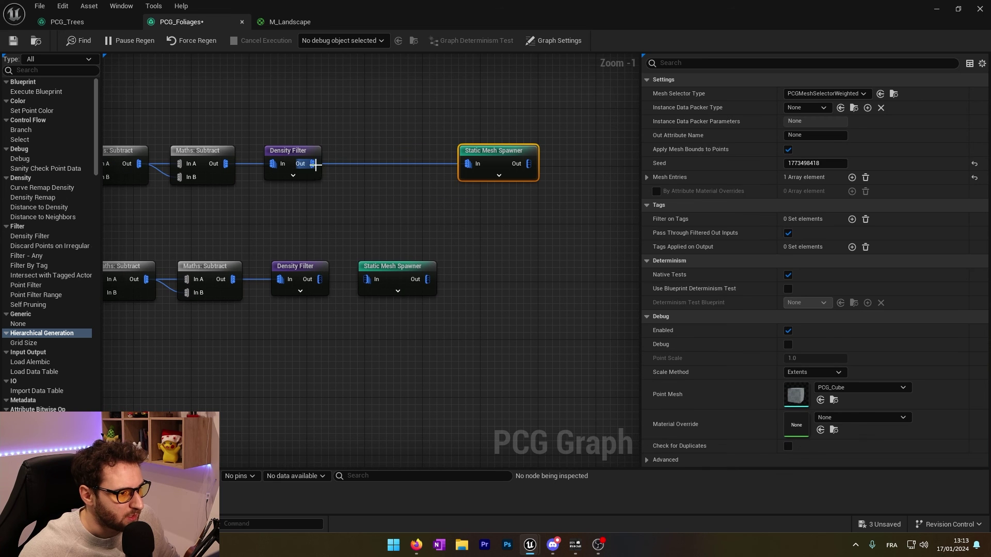
left_click_drag(380, 198, 381, 200)
type("diffe")
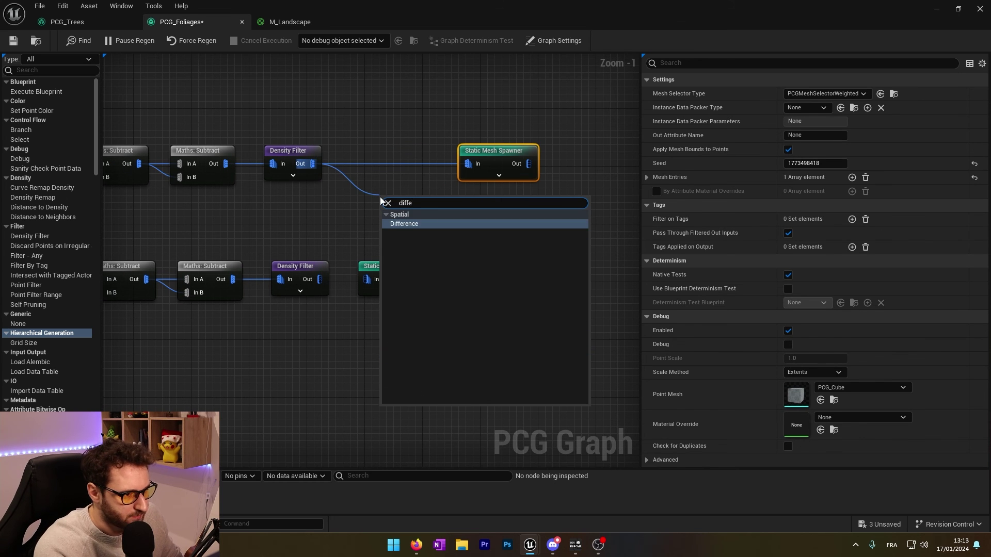
key("Return")
left_click(370, 213)
left_click(370, 212, "alt")
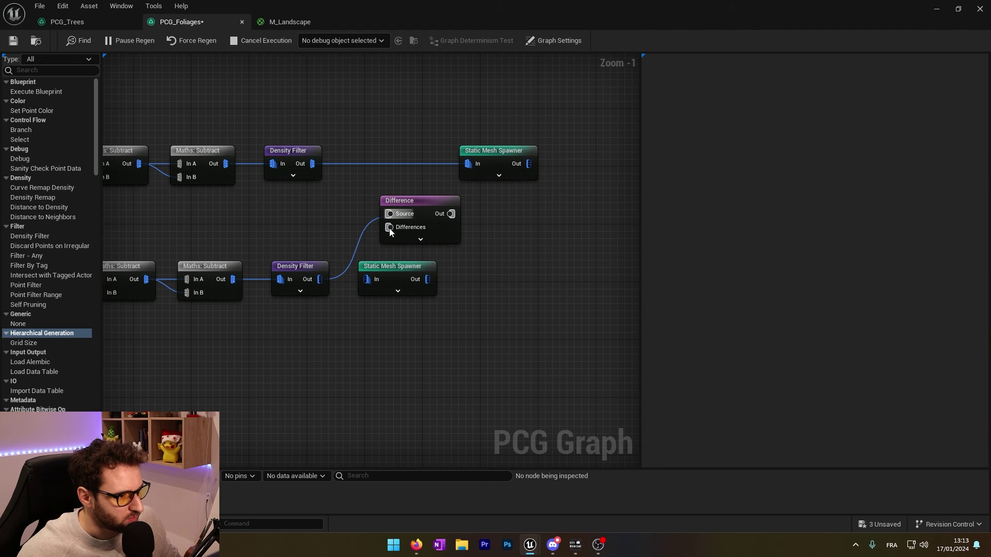
Step: Set the Difference node's density function to Binary, enable its debug display and look at the landscape in the level
left_click(421, 205)
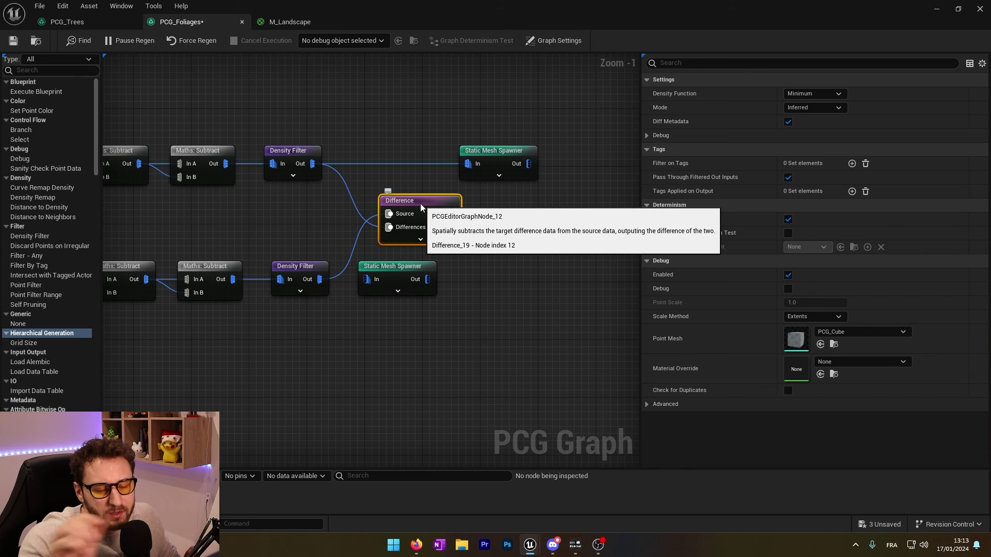
left_click(818, 93)
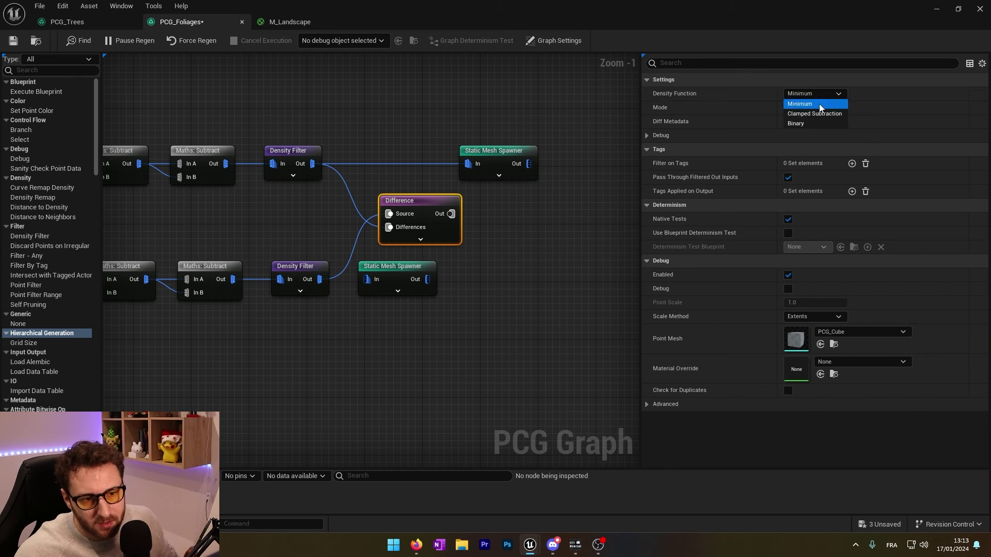
left_click(801, 124)
key("d")
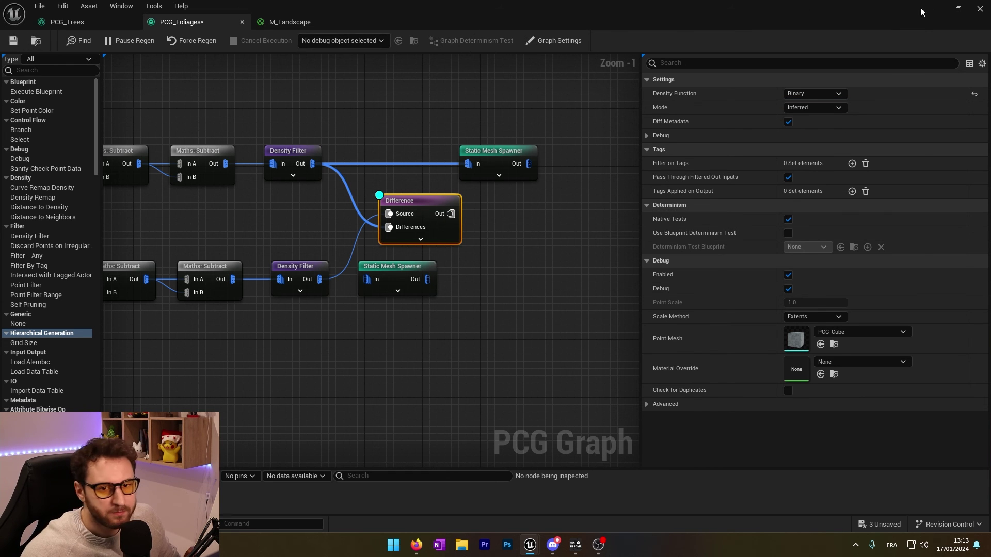
left_click(936, 9)
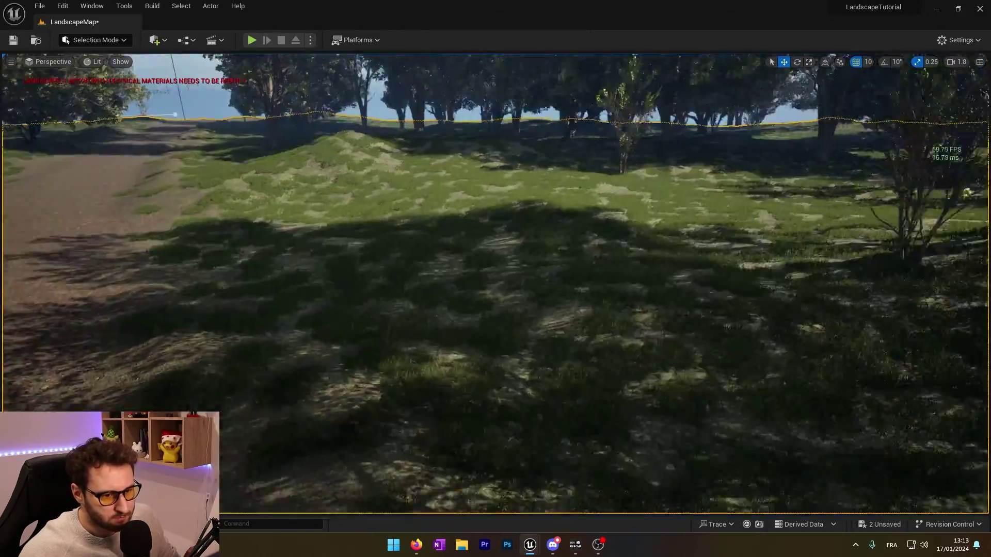
mouse_move(496, 283)
right_mouse_down()
mouse_move(774, 309)
mouse_move(650, 320)
mouse_move(578, 315)
mouse_move(774, 279)
mouse_move(640, 281)
mouse_move(764, 284)
right_mouse_up()
Step: Reopen the PCG_Foliages graph and enable debug on the copied chain's Density Filter
left_click(37, 524)
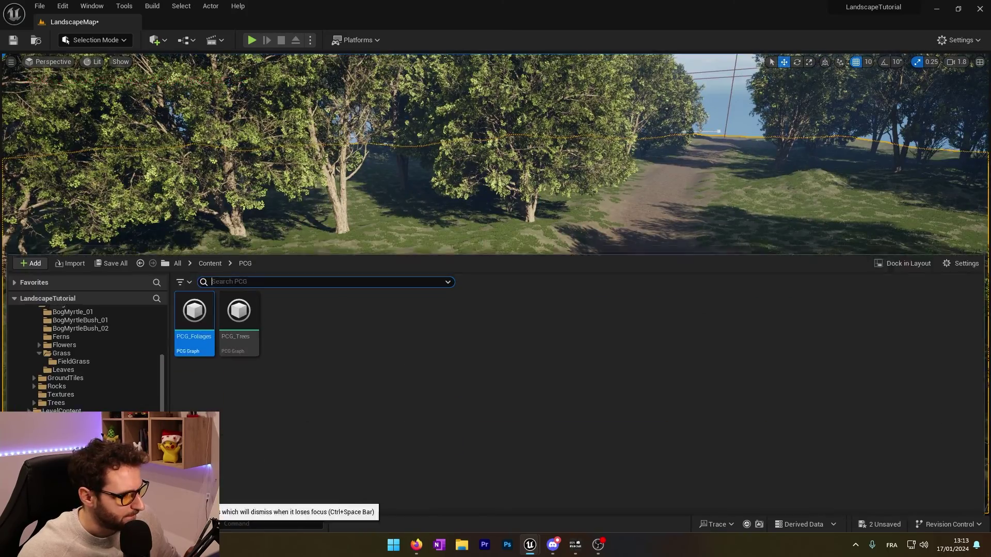
double_click(211, 310)
right_click_drag(338, 246, 436, 257)
left_click(527, 274)
left_click_drag(654, 9, 625, 2)
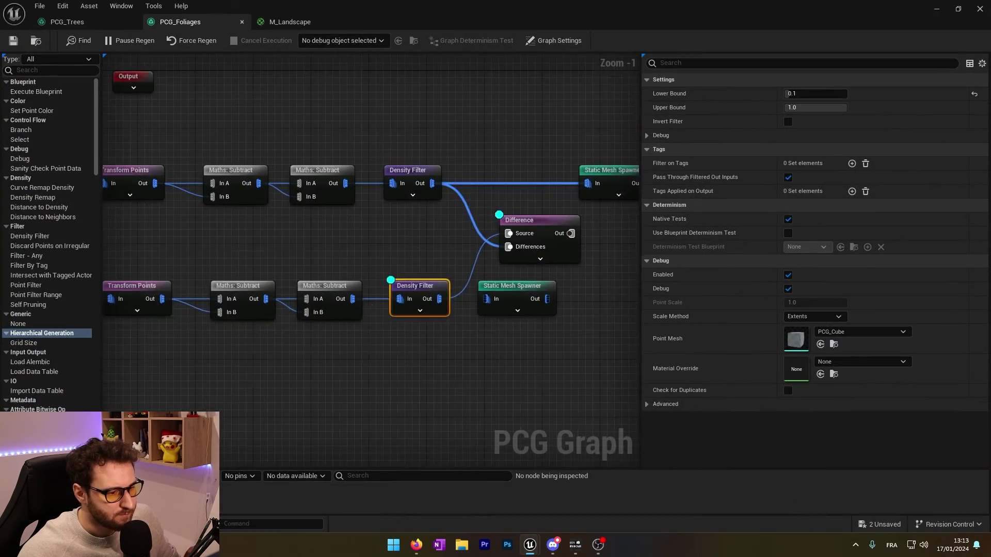
right_click_drag(347, 224, 473, 234)
right_click_drag(144, 301, 278, 292)
left_click(278, 292)
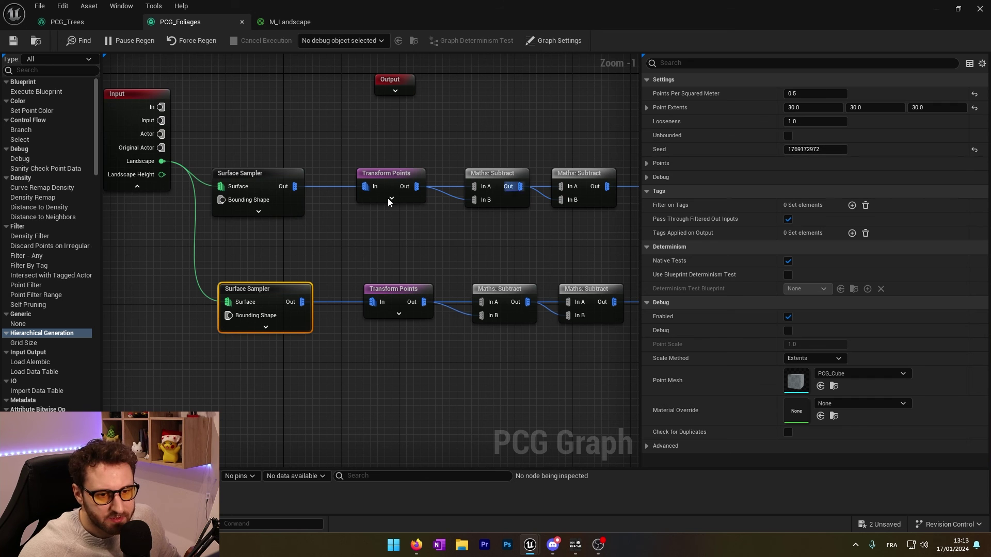
left_click(265, 178)
right_click_drag(266, 178, 303, 227)
right_click_drag(405, 261, 307, 273)
left_click(307, 272)
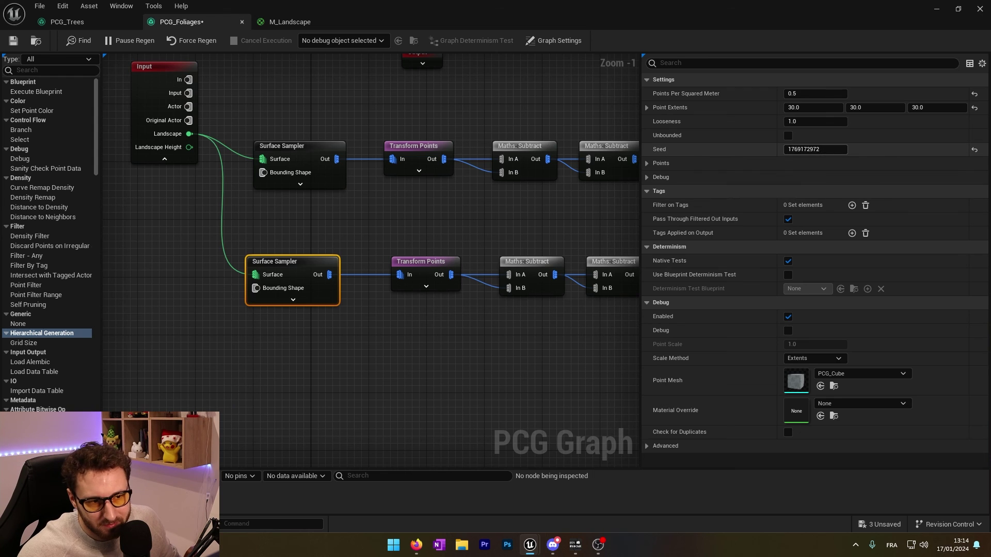
key("Return")
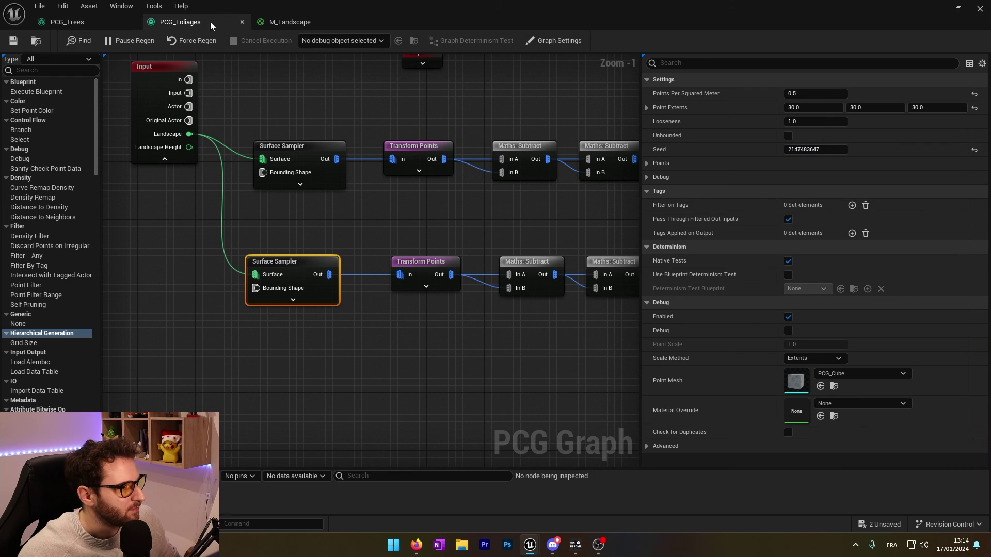
Step: Fly through the level to examine how the debug points are distributed among the grass, trees and road
key("alt+Tab")
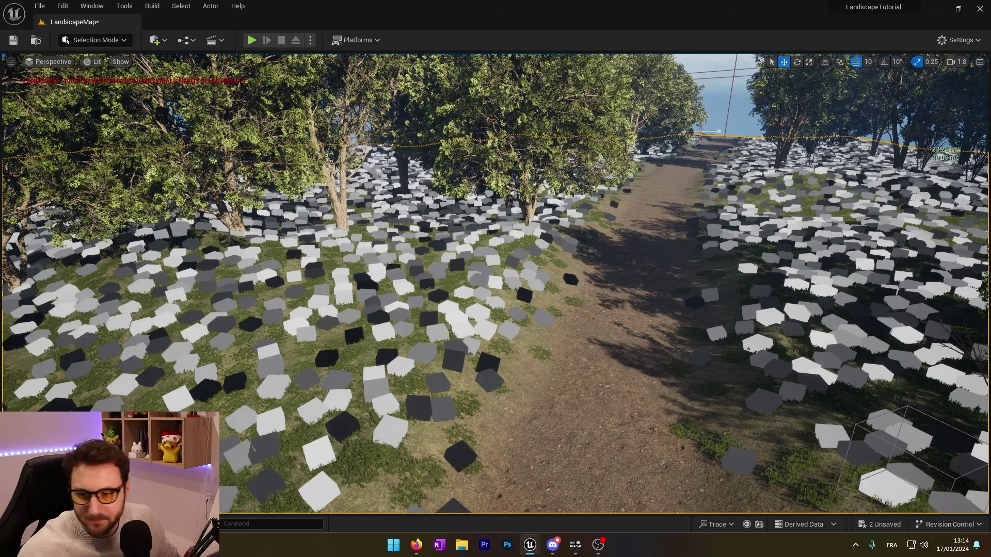
key("w")
right_click_drag(495, 284, 617, 260)
key("w")
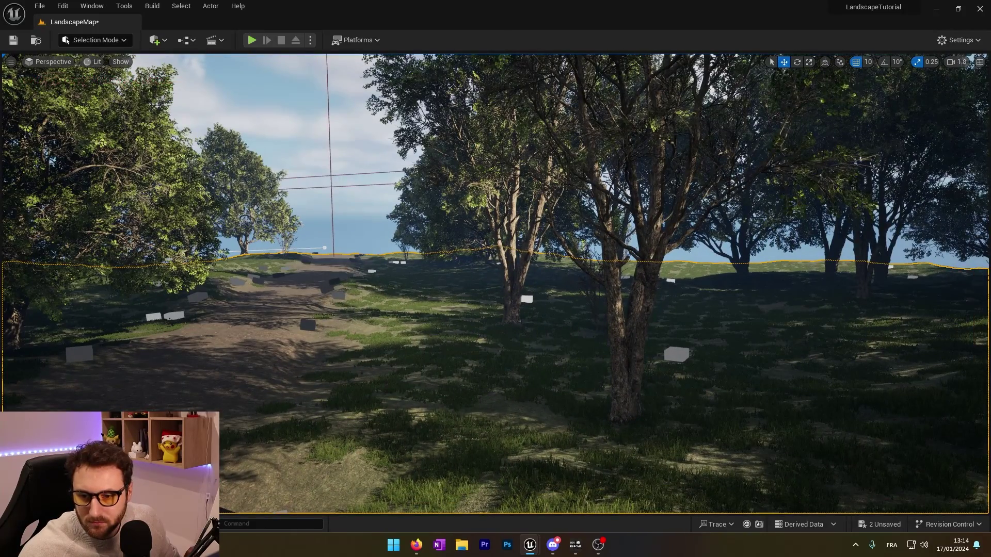
key("w")
right_click_drag(642, 379, 871, 380)
key("w")
key("w")
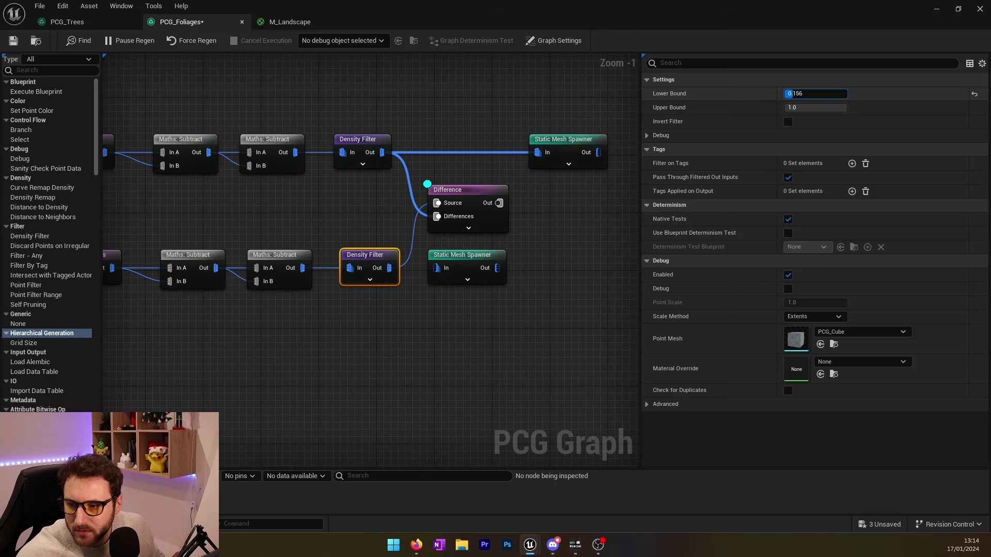
Step: Raise the copied Density Filter's lower bound to about 0.468 and set the copied Surface Sampler's points per squared meter to 1
left_click_drag(811, 95, 812, 95)
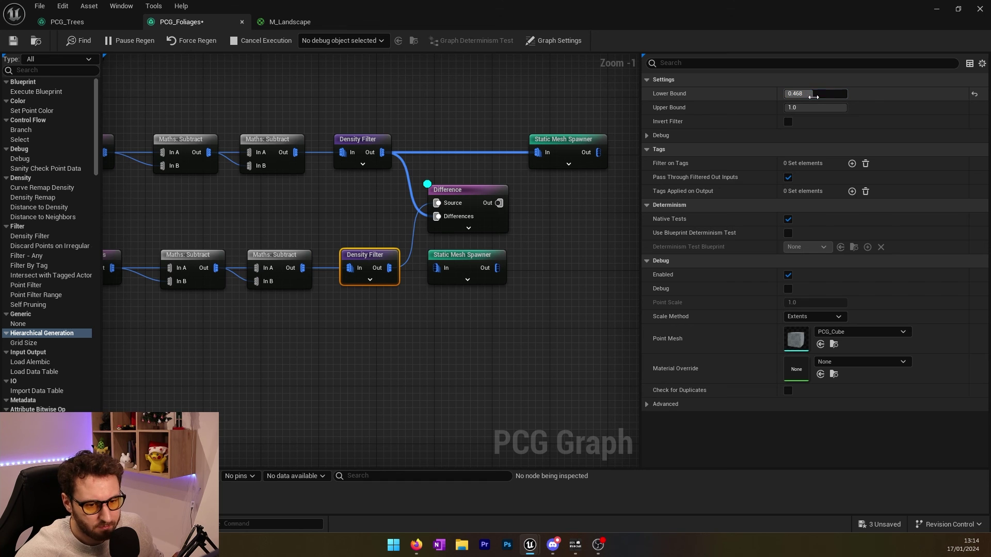
right_click_drag(382, 218, 495, 217)
right_click_drag(202, 251, 287, 250)
left_click(145, 265)
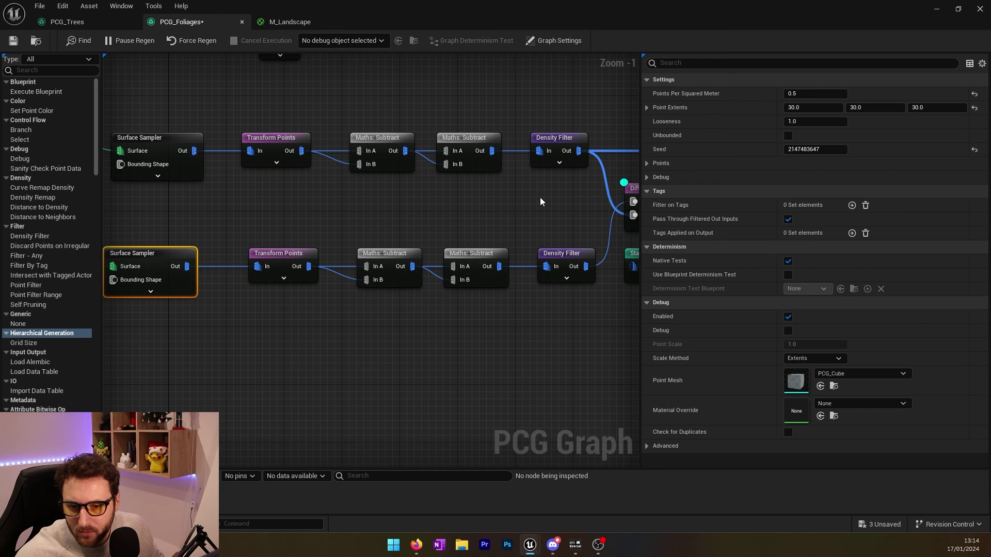
left_click(817, 92)
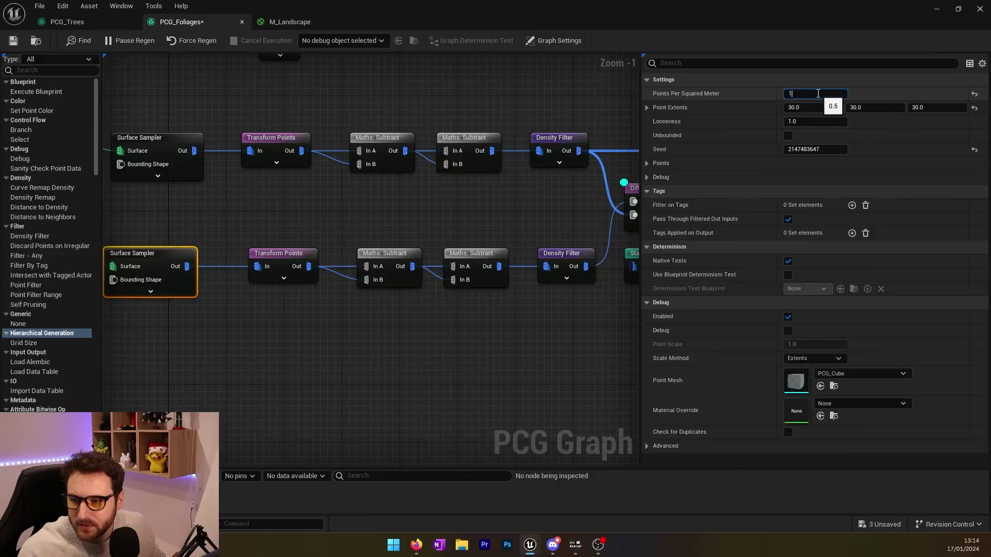
type("1")
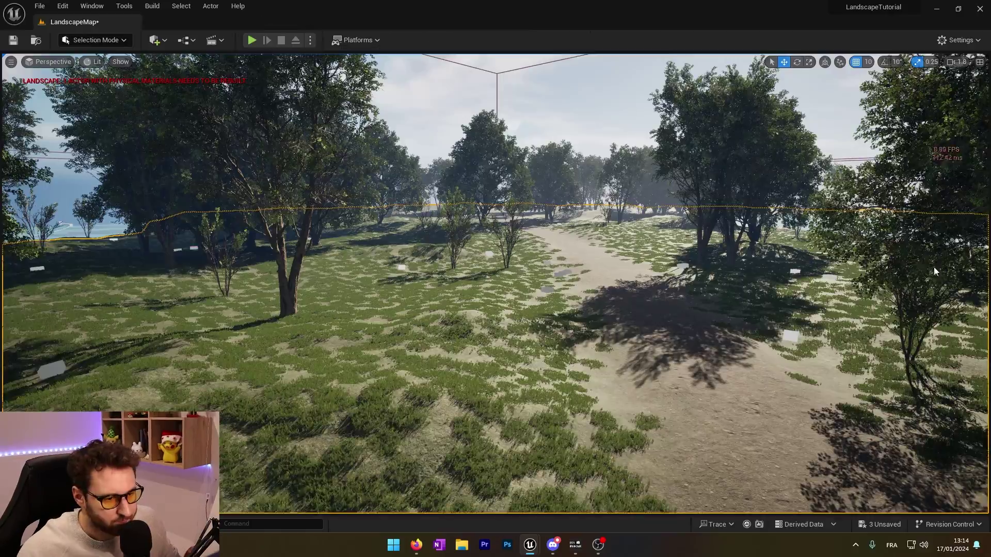
Step: Set the copied Surface Sampler's point extents to 10 and check the debug points along the road in the level
mouse_move(936, 271)
right_mouse_down()
mouse_move(785, 262)
mouse_move(846, 260)
mouse_move(836, 284)
mouse_move(925, 274)
right_mouse_up()
key("alt+Tab")
right_click_drag(240, 225, 338, 247)
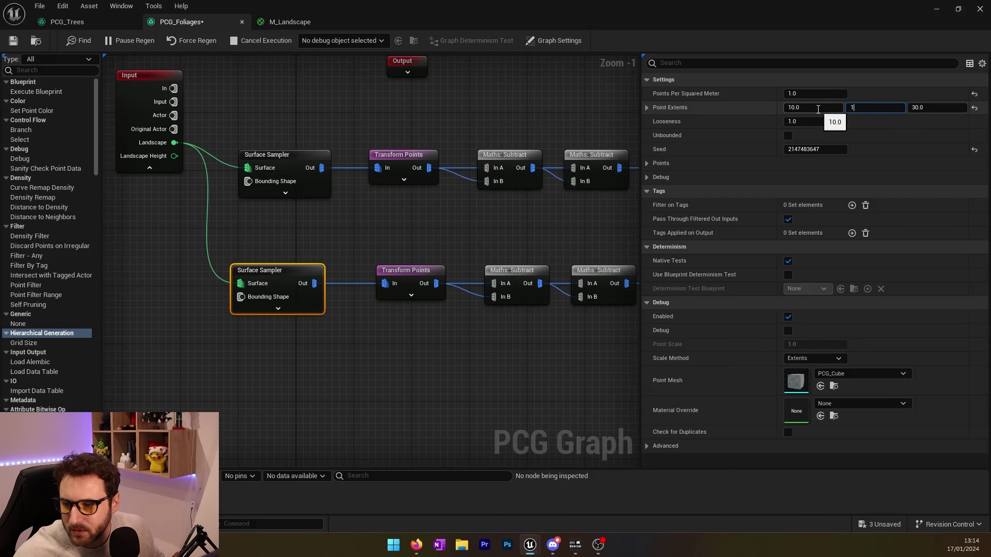
key("alt+Tab")
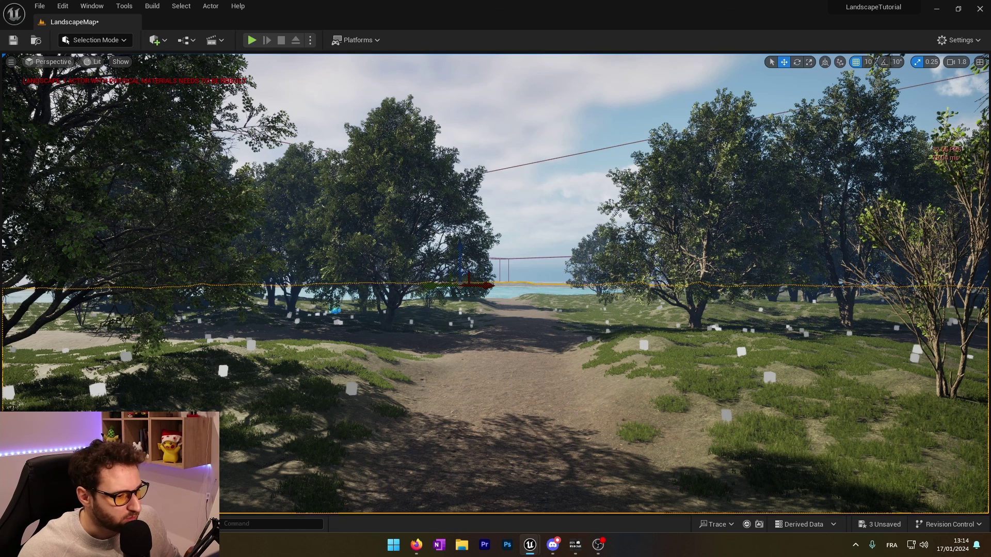
right_click_drag(723, 189, 846, 228)
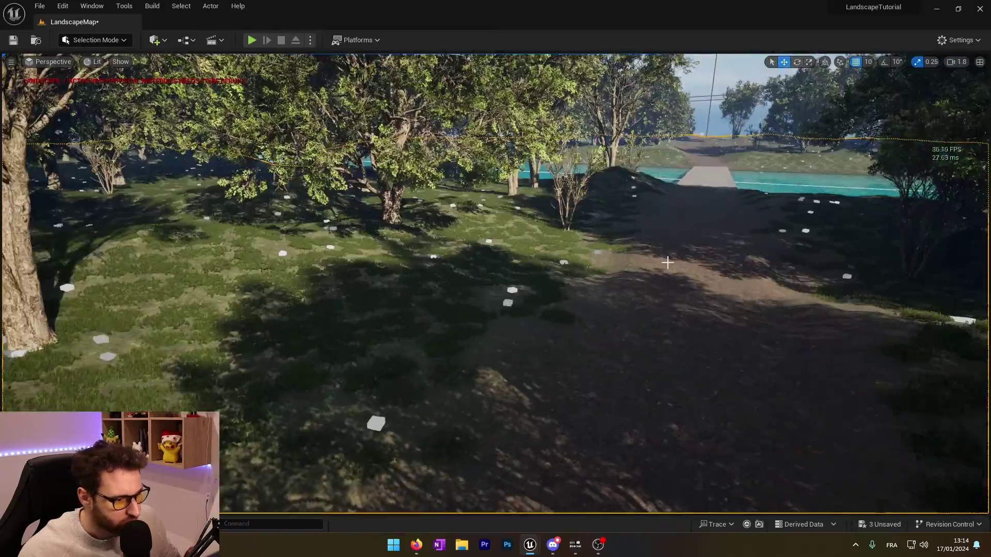
Step: Fly from the road into the grassy areas to examine how the debug points are spread around the trees and bare patches
right_click_drag(668, 262, 624, 283)
right_click_drag(715, 261, 682, 261)
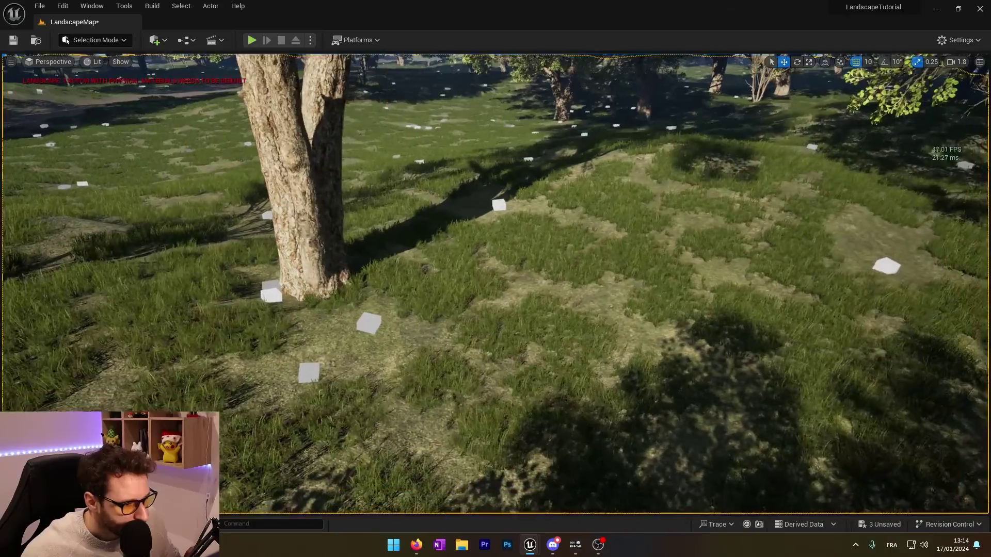
right_click_drag(497, 203, 497, 203)
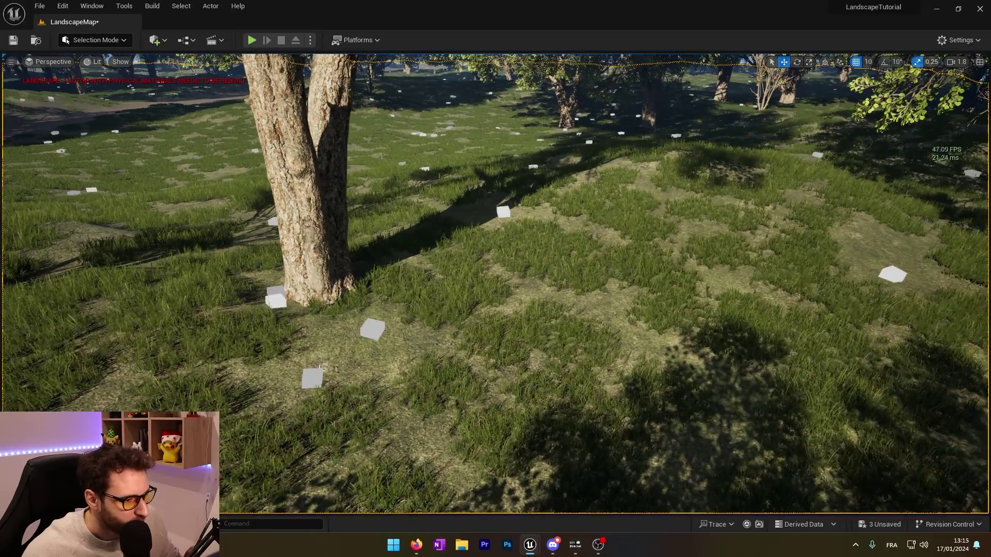
right_click_drag(611, 296, 611, 295)
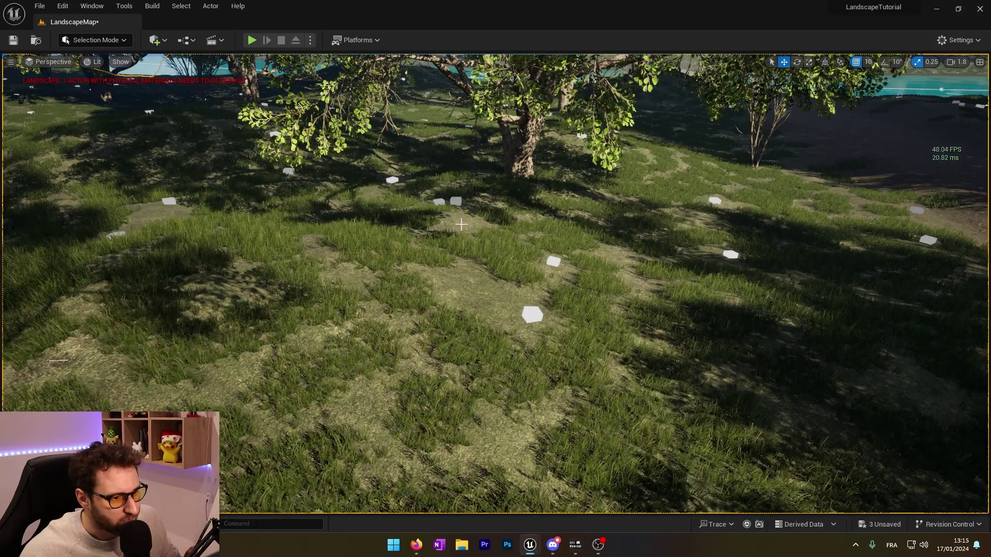
right_click_drag(461, 224, 461, 224)
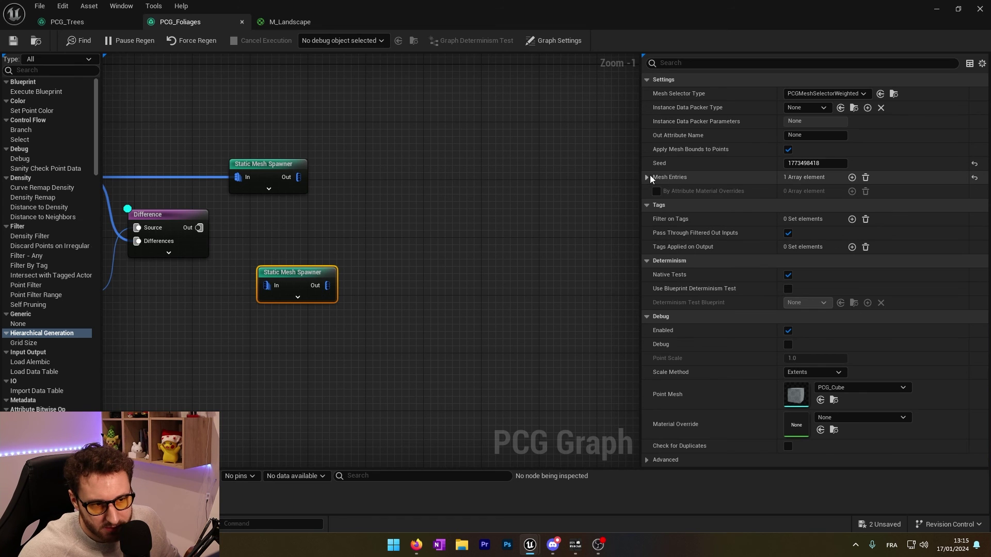
Step: Expand the unconnected Static Mesh Spawner's first mesh entry and its descriptor settings, then move the graph window away from the level view
left_click(647, 177)
left_click(656, 191)
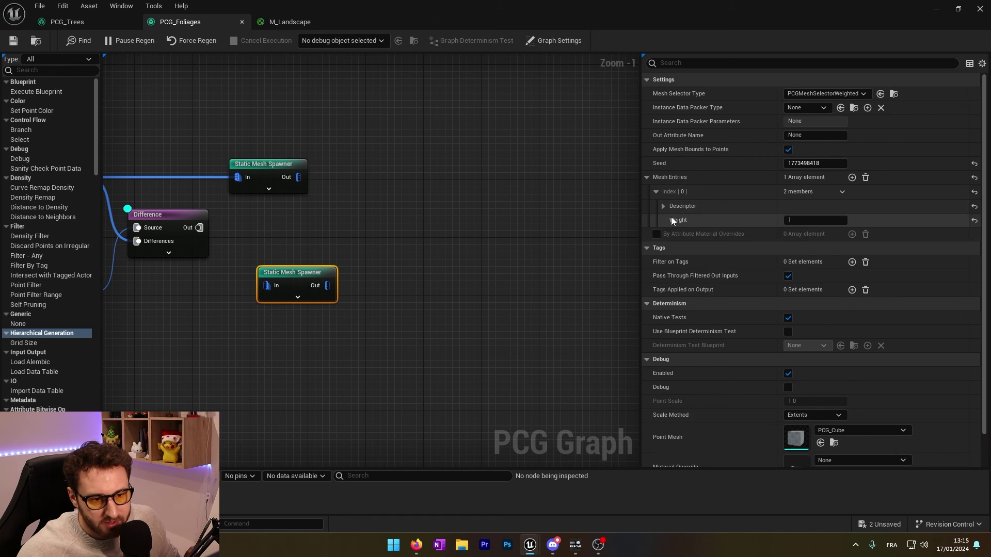
left_click(663, 206)
scroll(827, 335, "down", 3)
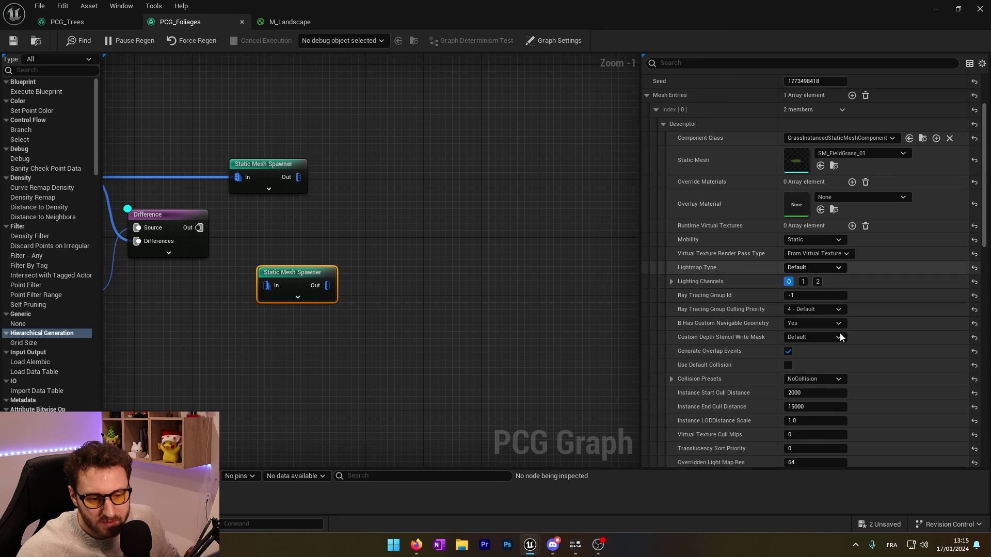
scroll(833, 213, "up", 2)
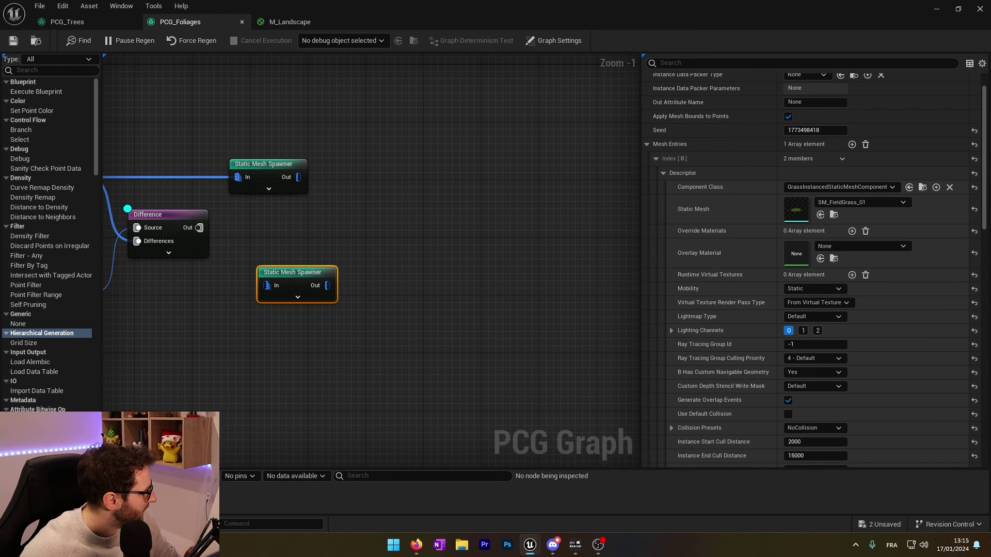
left_click_drag(568, 14, 990, 124)
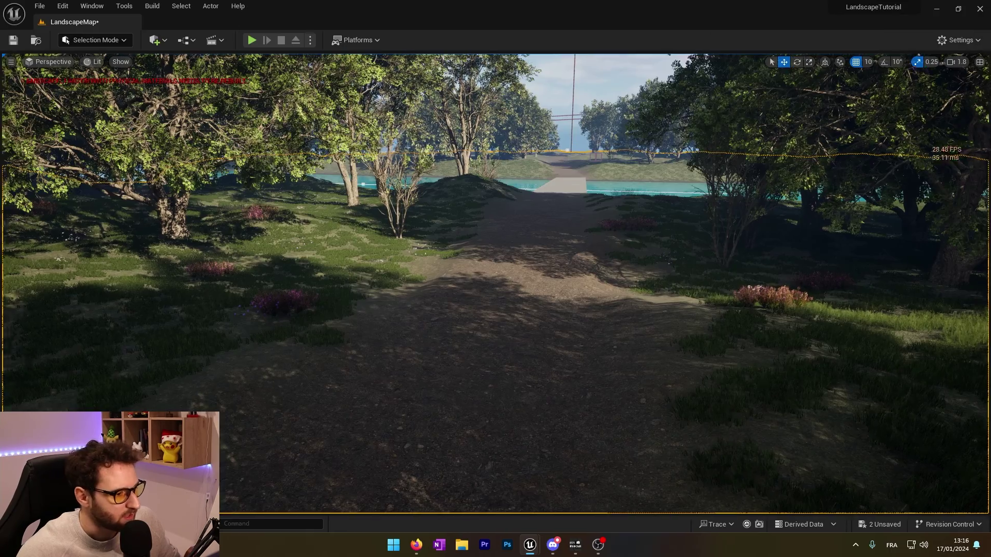
Step: Playtest the level, running the character across the meadow and woods to examine the scattered flowers and grass
right_click_drag(597, 242, 577, 252)
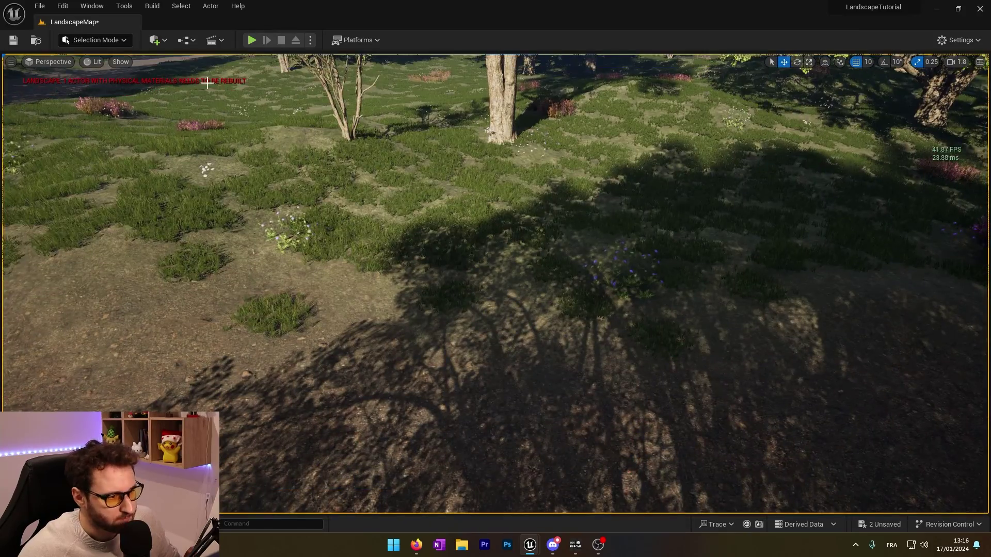
left_click(251, 40)
key("w")
key("w")
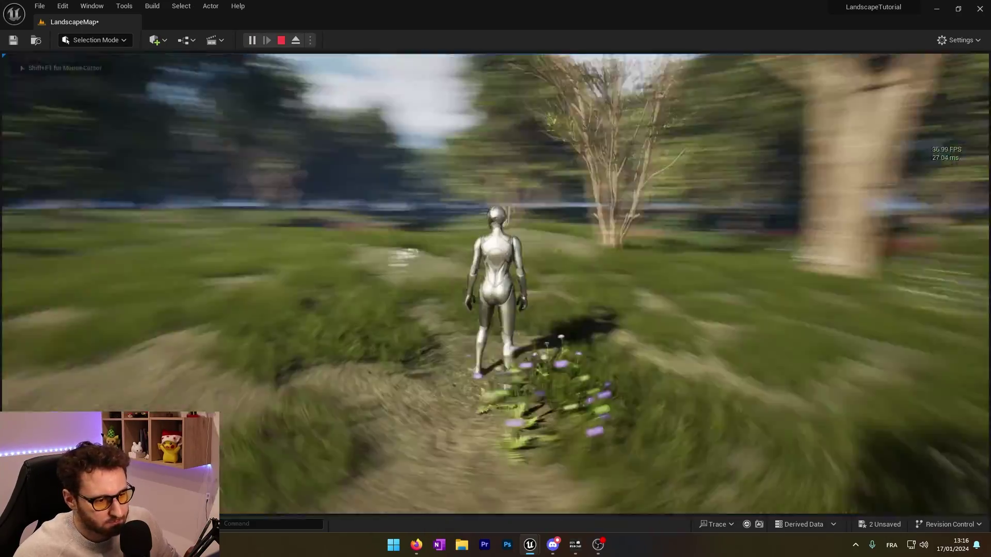
key("w")
key("w")
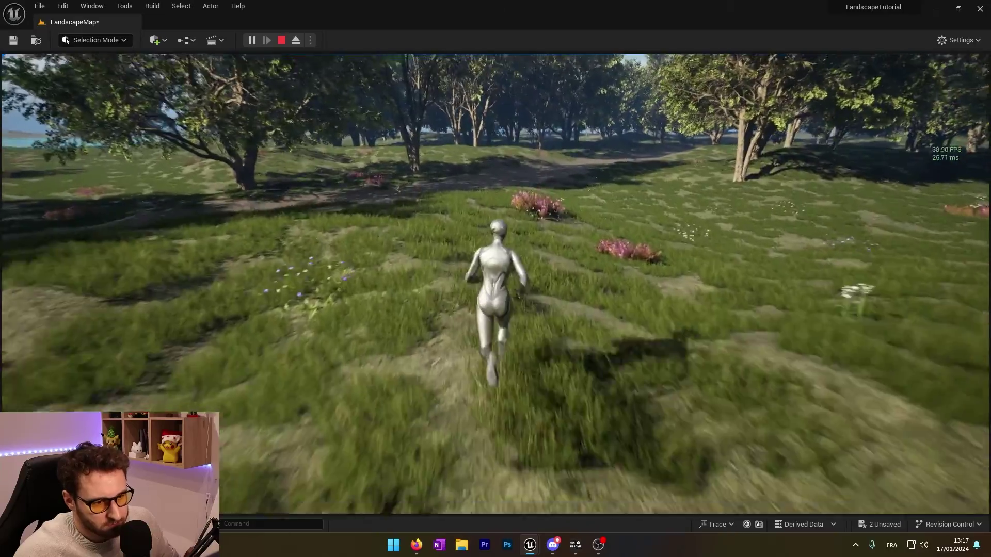
key("w")
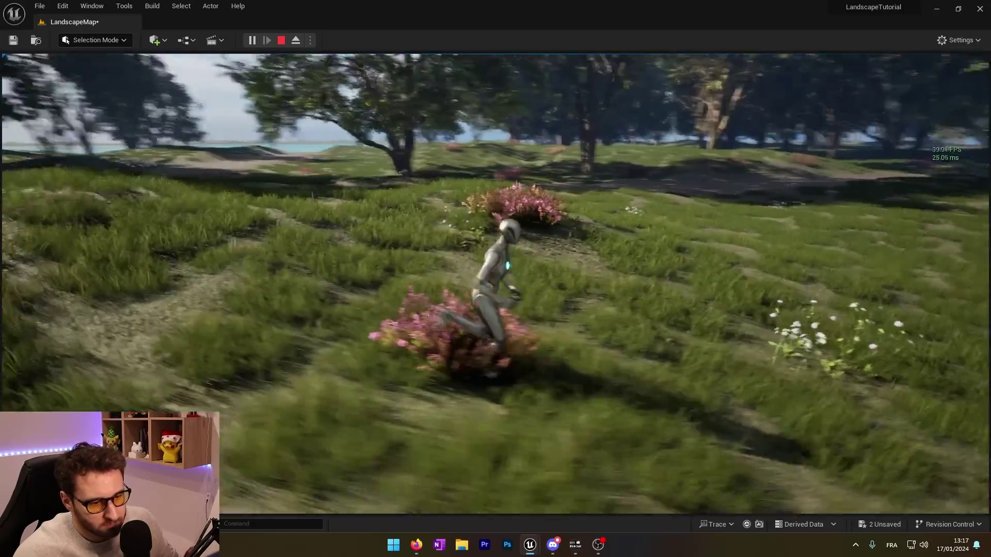
key("w")
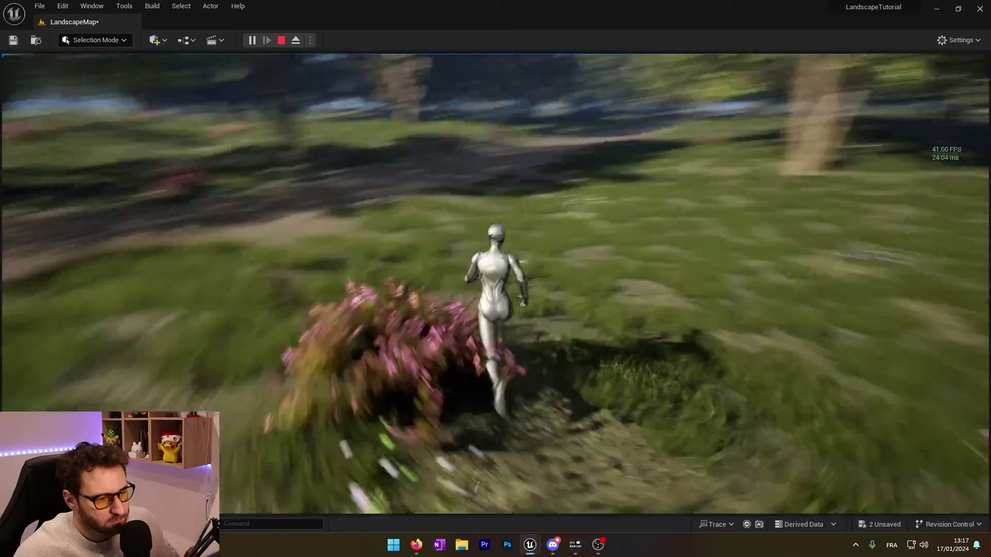
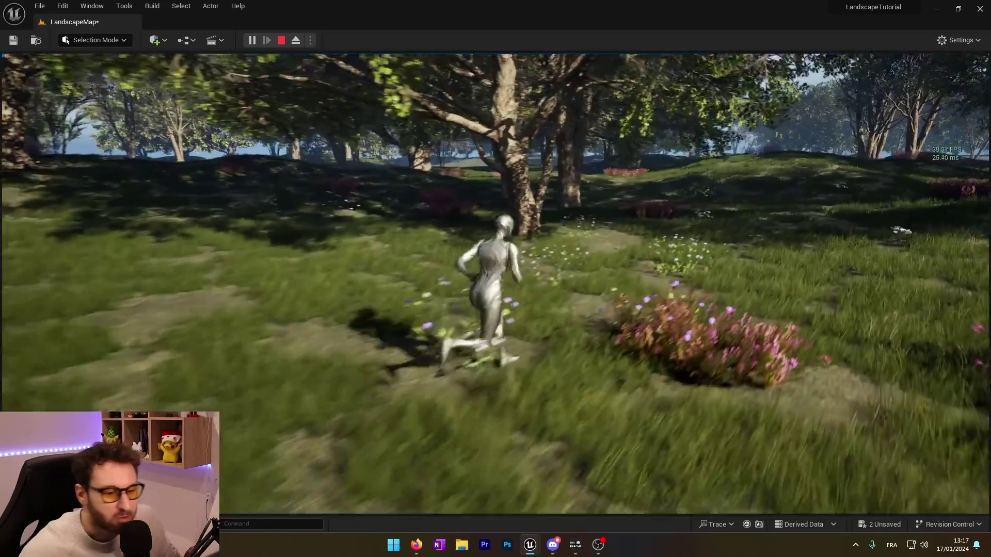
key("w")
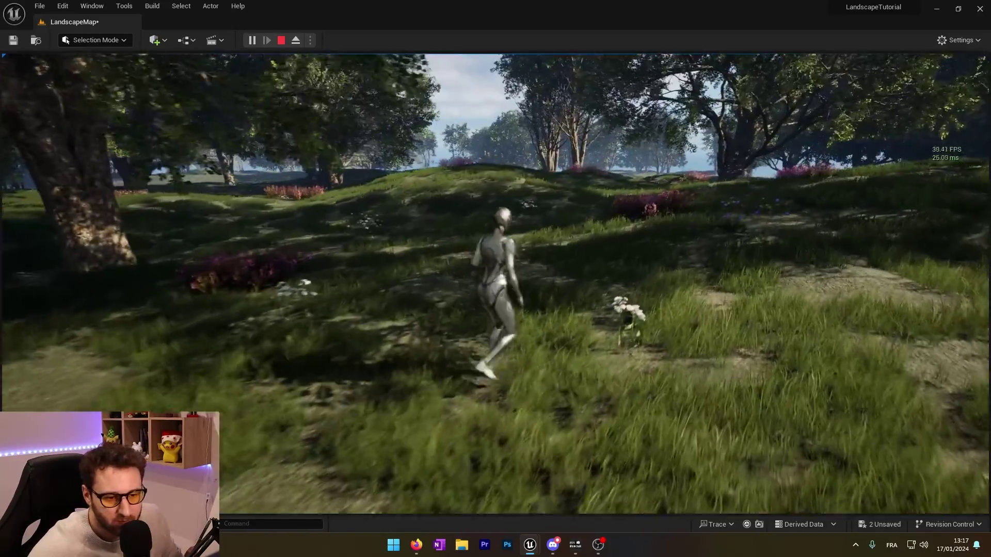
key("w")
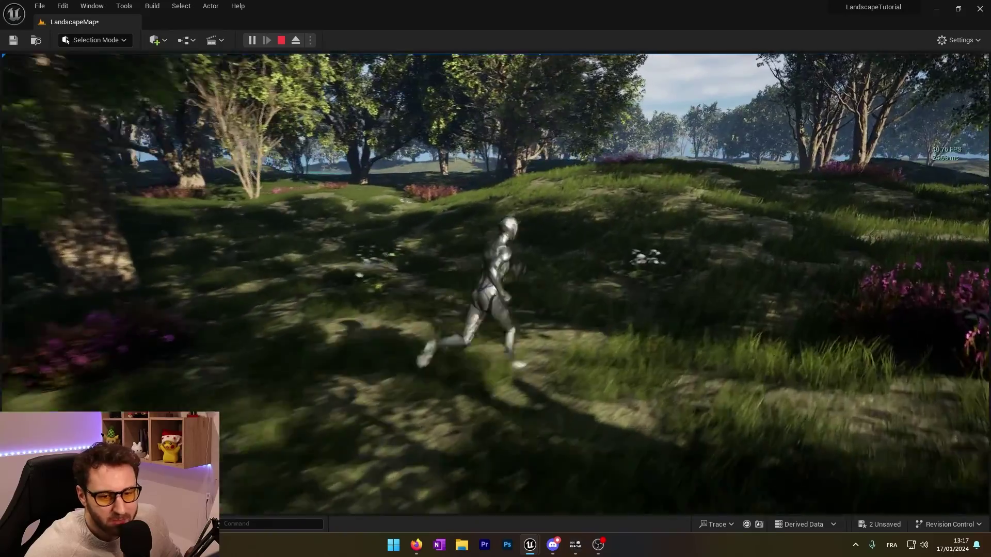
key("w")
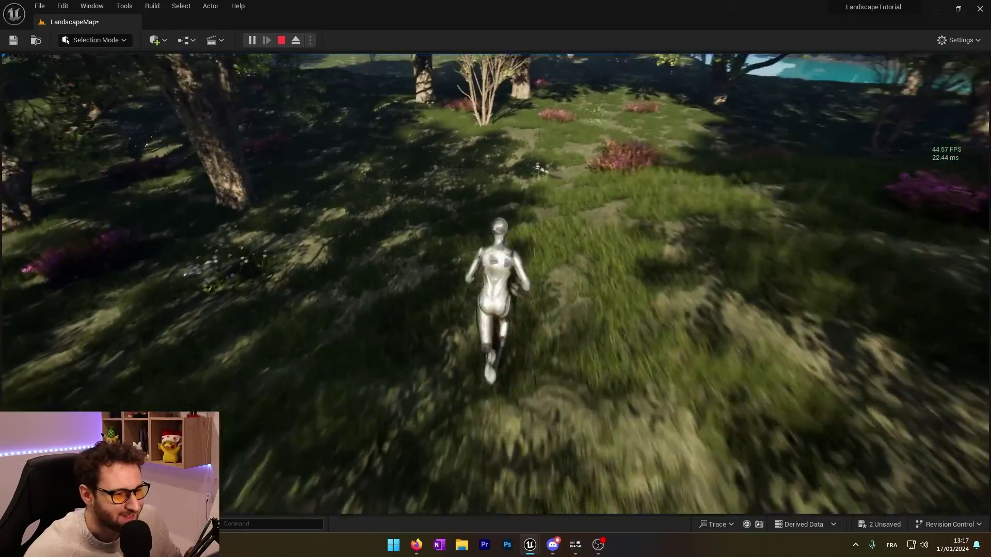
key("w")
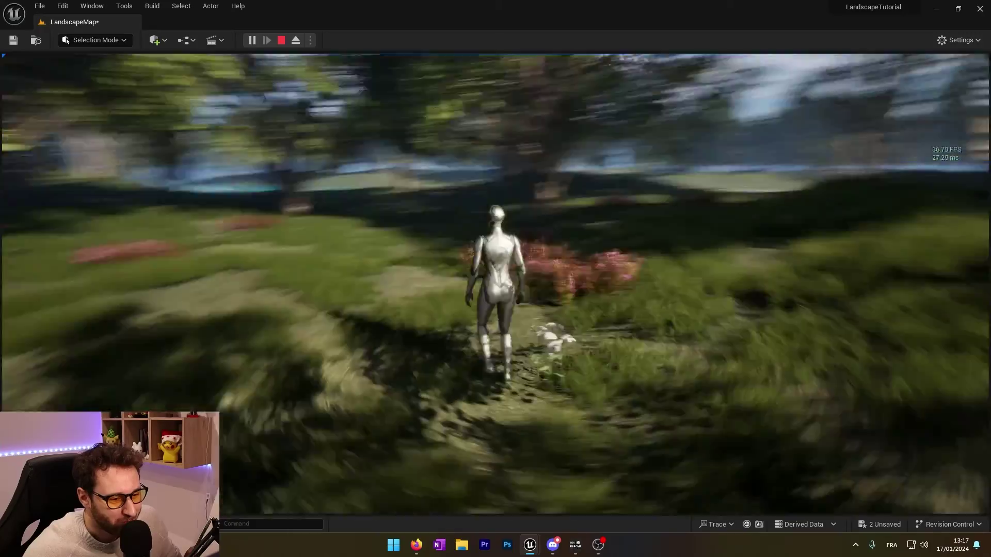
key("w")
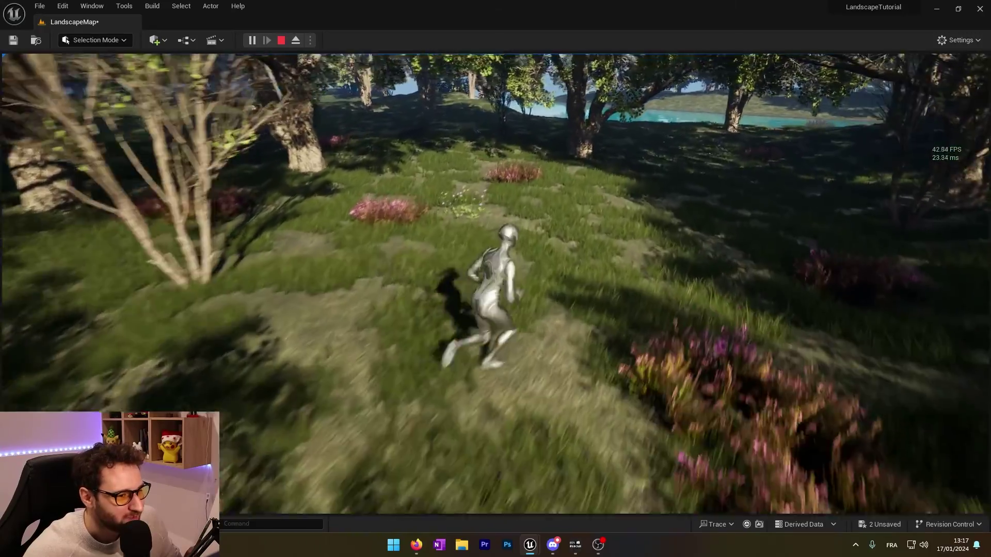
key("w")
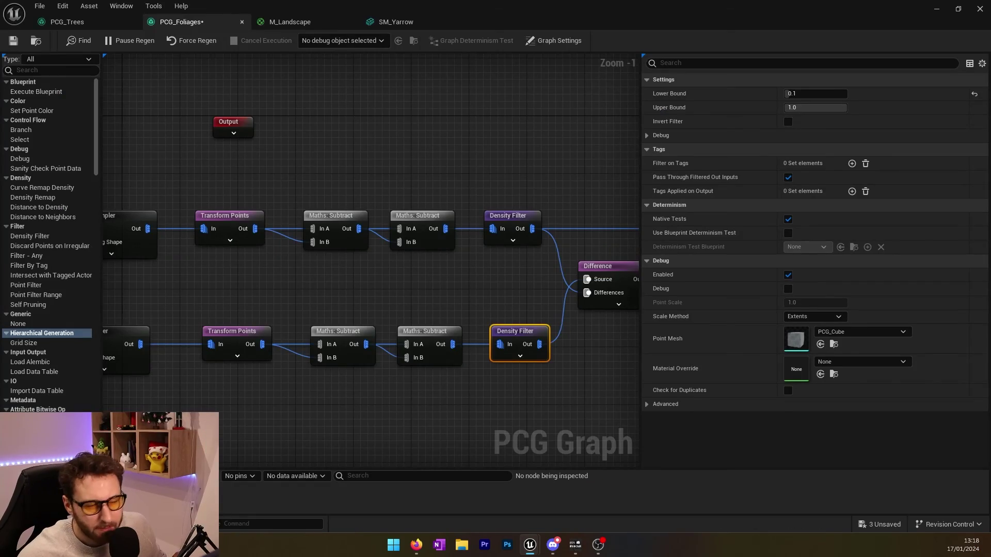
Step: Delete the Difference node and connect the second branch's Density Filter directly to its Static Mesh Spawner, placed beside the filter
right_click_drag(447, 318, 300, 285)
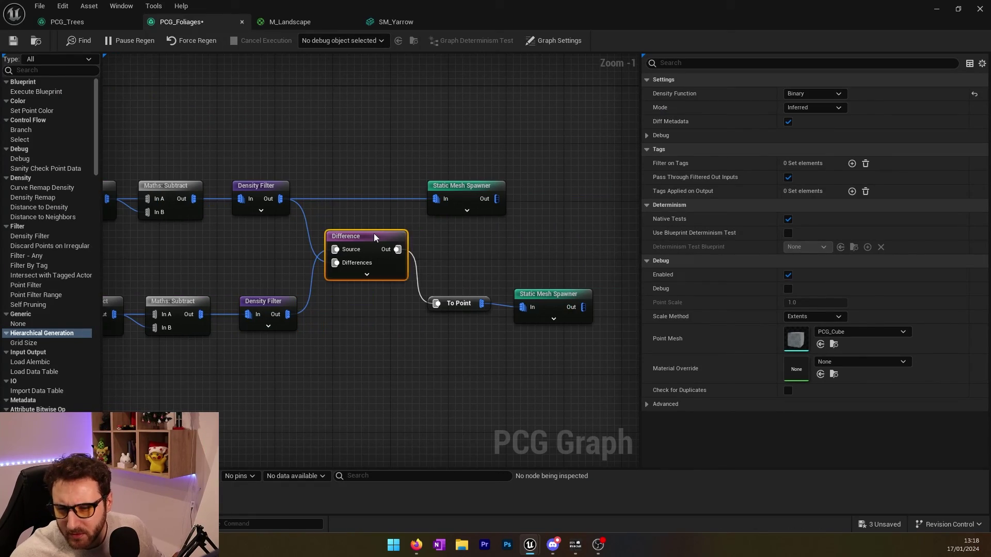
key("Delete")
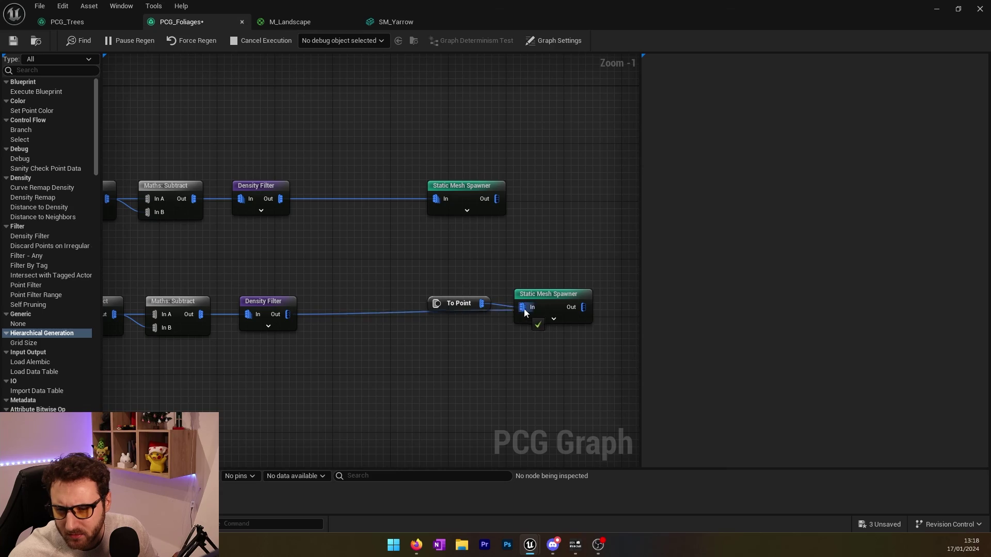
left_click_drag(543, 299, 382, 305)
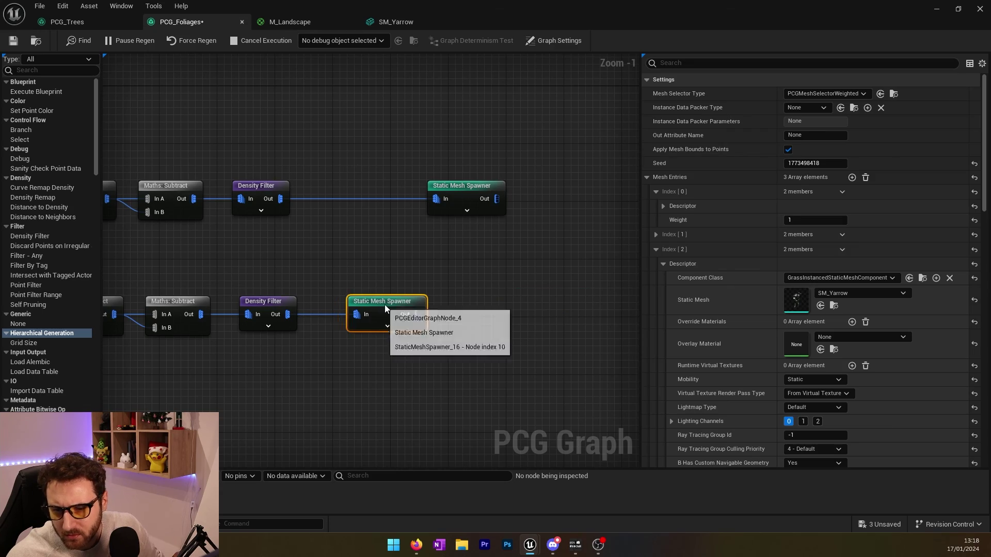
right_click_drag(314, 255, 346, 260)
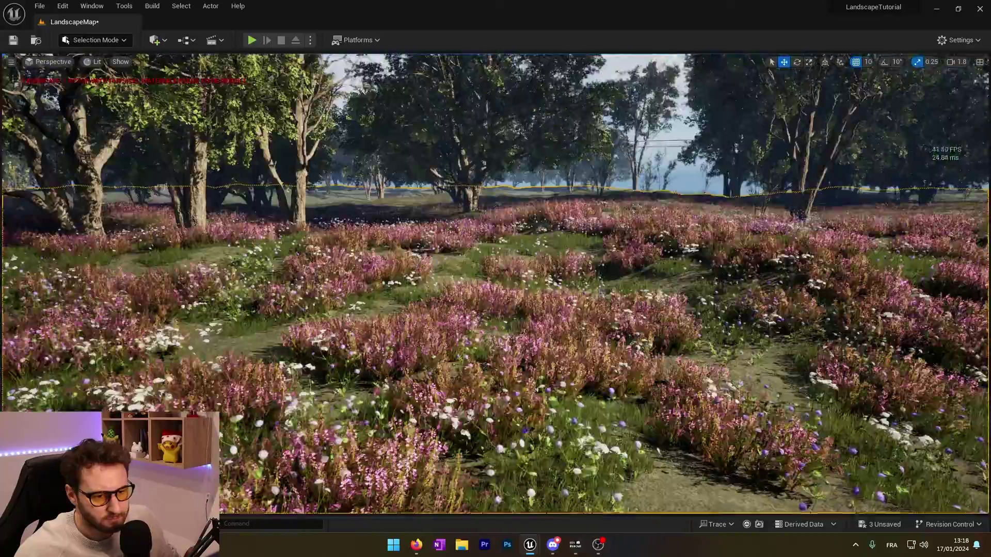
Step: Fly over the flower fields and run a brief playtest on the dirt road to examine the flower density
mouse_move(495, 284)
right_mouse_down()
mouse_move(728, 244)
mouse_move(682, 239)
right_mouse_up()
right_click_drag(525, 269, 305, 295)
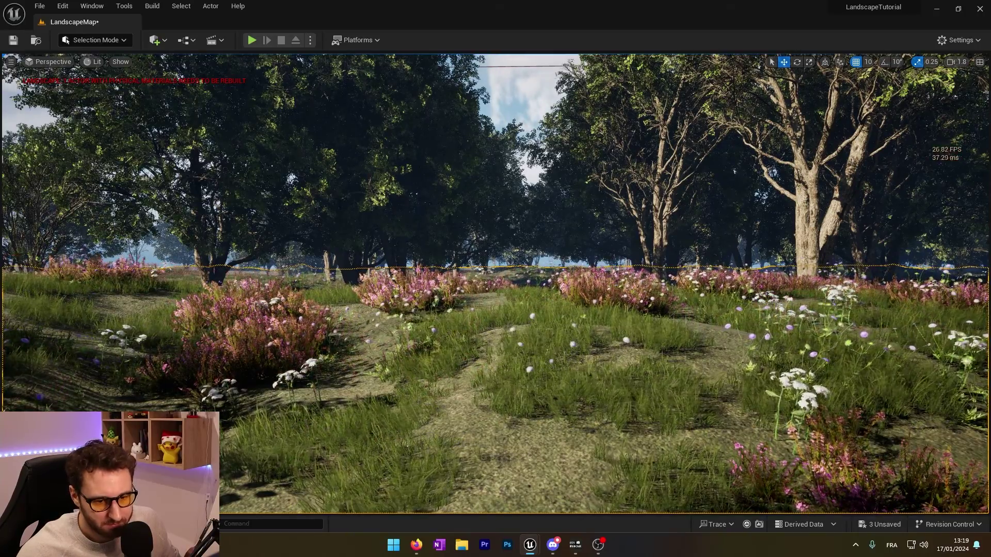
right_click_drag(496, 283, 816, 273)
right_click_drag(384, 165, 308, 178)
left_click(251, 39)
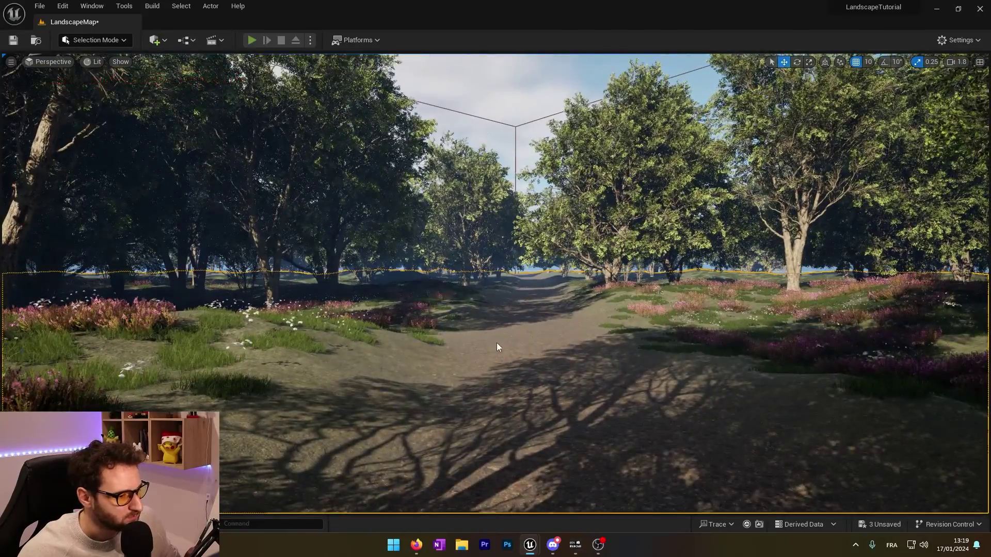
key("shift+F1")
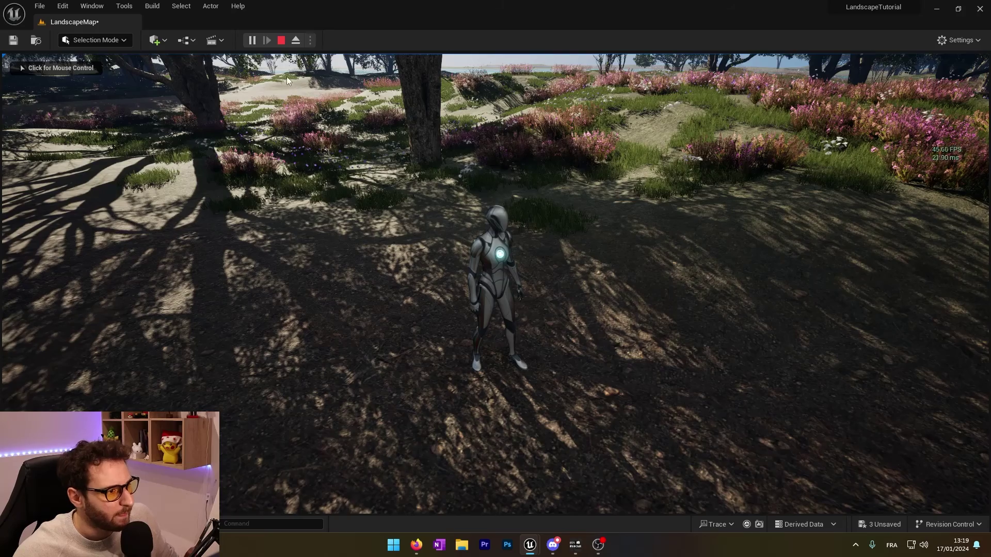
key("Escape")
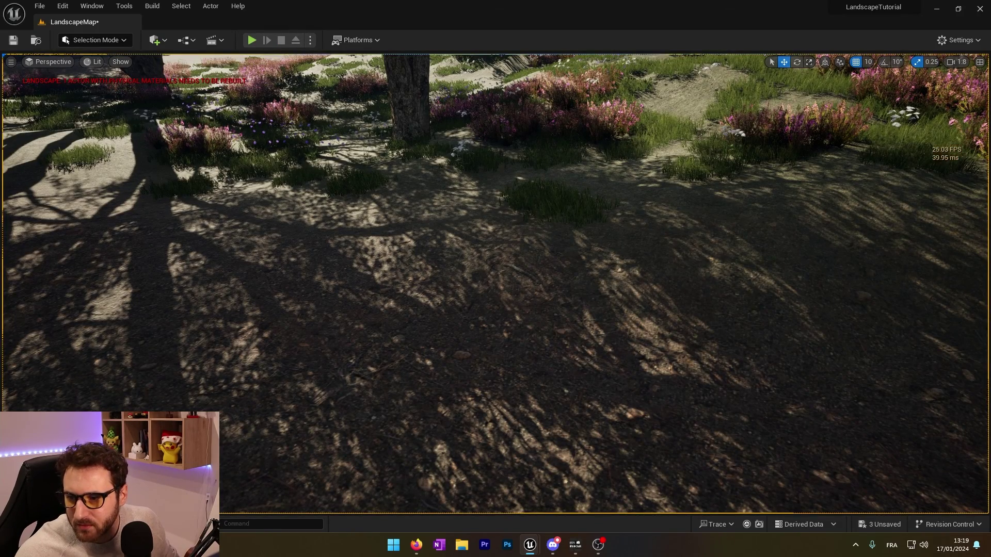
Step: Fly along the dirt road and playtest beside the water to examine the flowers and grass at the path and shore edges
right_click_drag(670, 211, 895, 160)
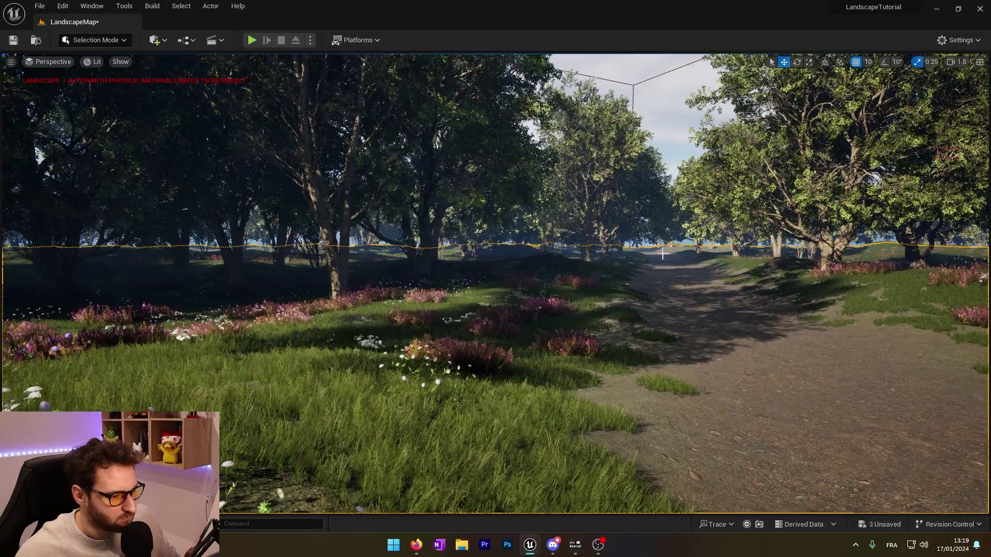
right_click_drag(495, 284, 298, 68)
key("w")
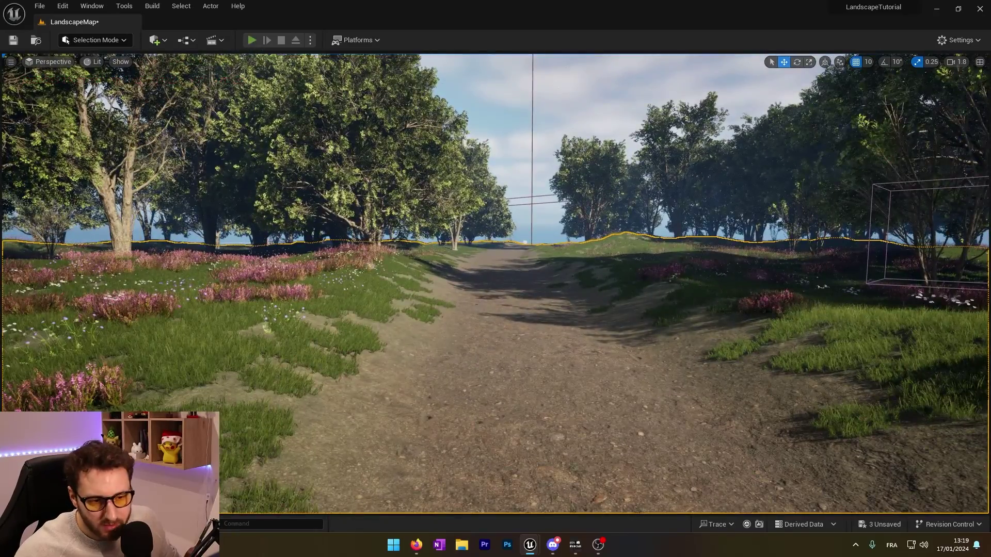
left_click(252, 41)
key("d")
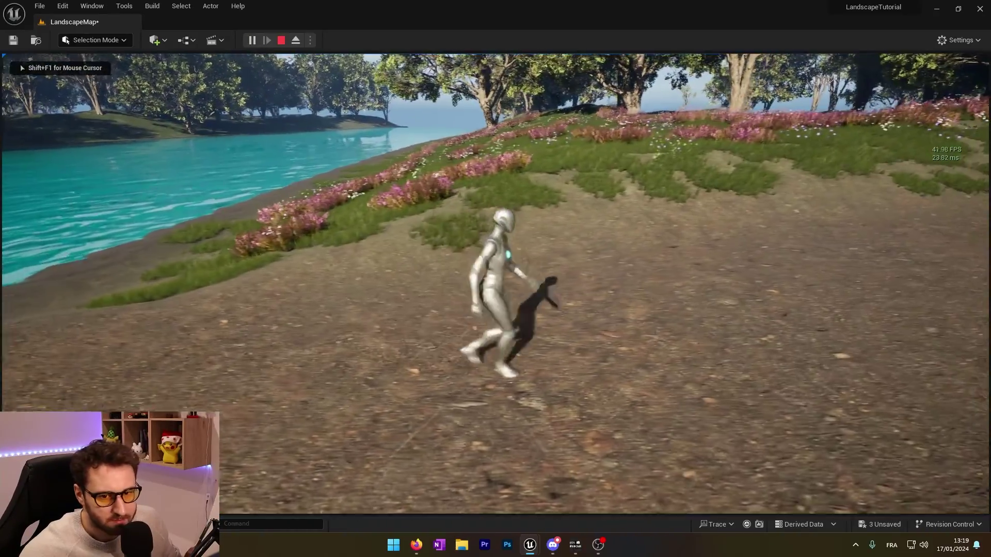
key("w")
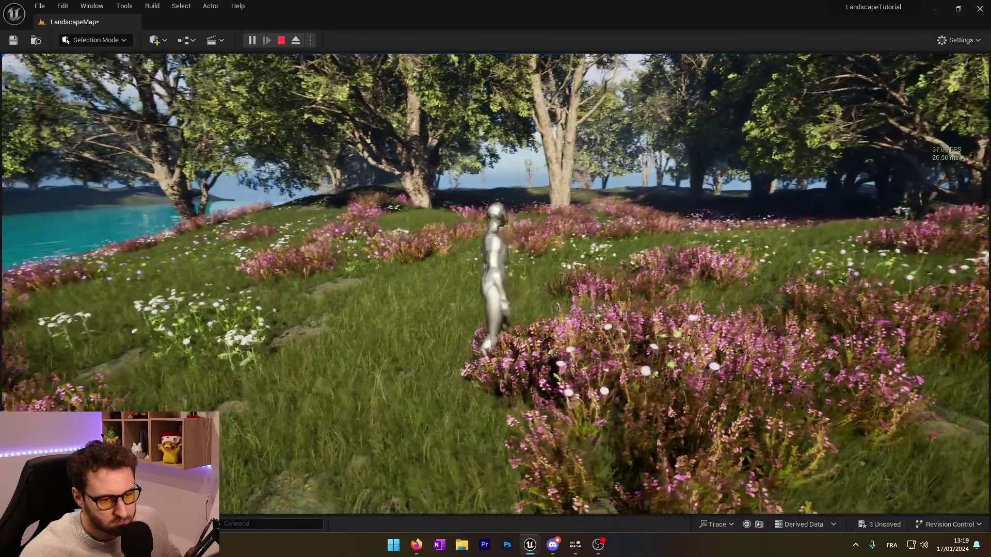
key("w")
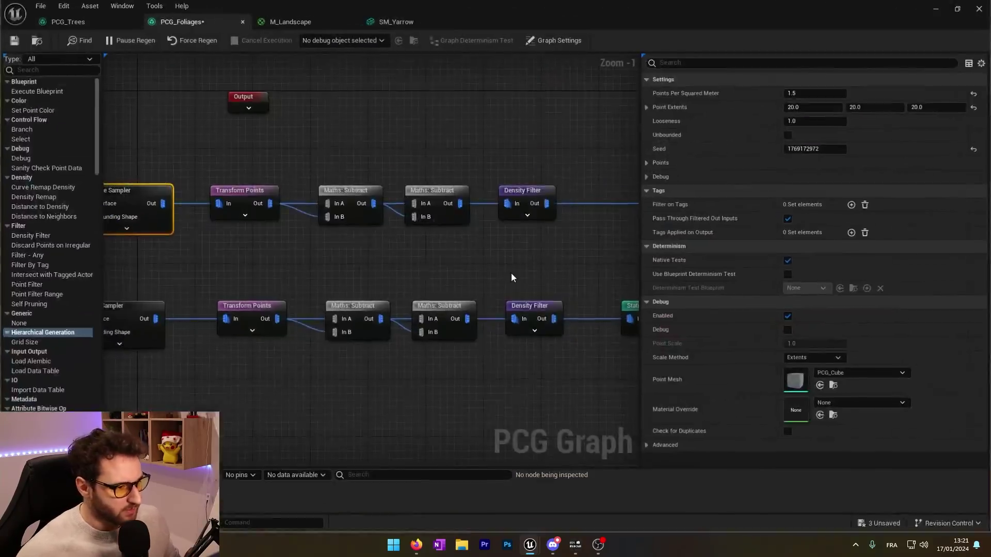
Step: Review the two Surface Sampler branches of the PCG_Foliages graph
scroll(511, 272, "down", 2)
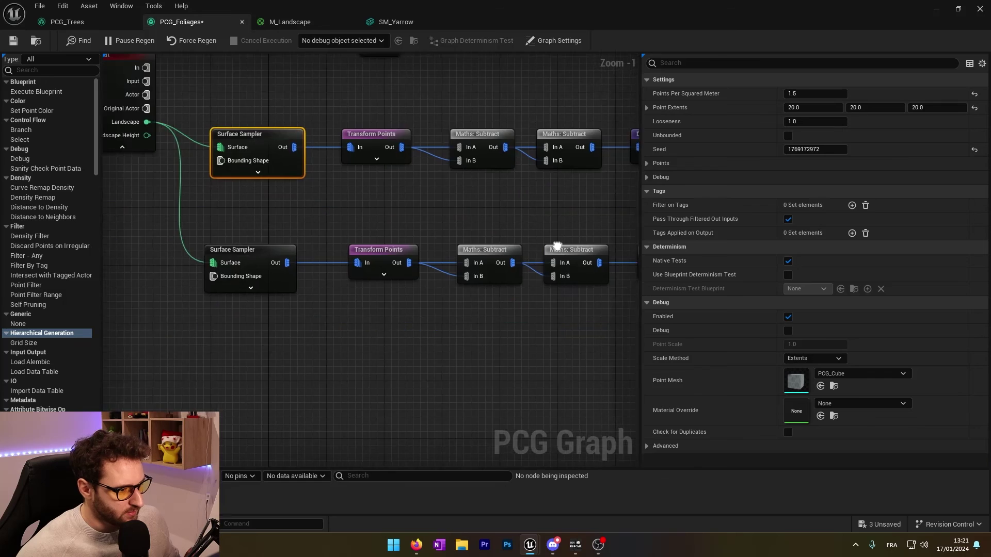
scroll(443, 267, "down", 1)
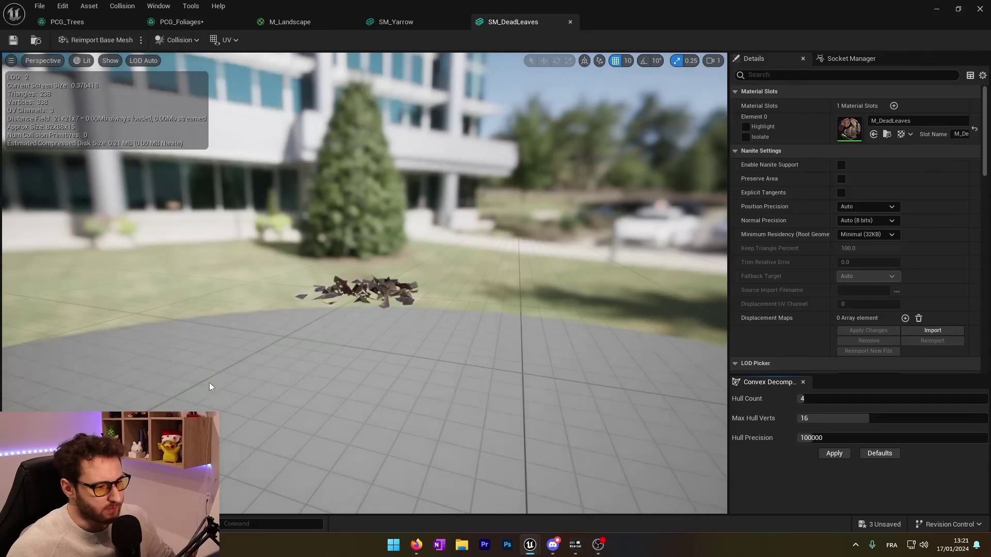
Step: Examine the SM_DeadLeaves mesh up close and fly along the dirt road to the bridge to inspect the bare ground
right_click_drag(365, 283, 320, 366)
mouse_move(236, 384)
right_mouse_down()
mouse_move(269, 331)
mouse_move(236, 383)
right_mouse_up()
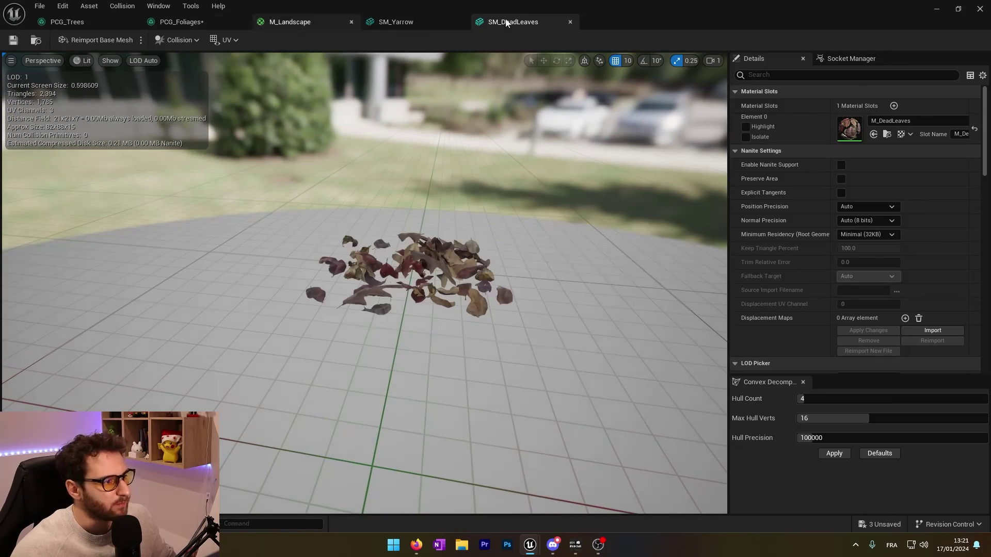
left_click(937, 10)
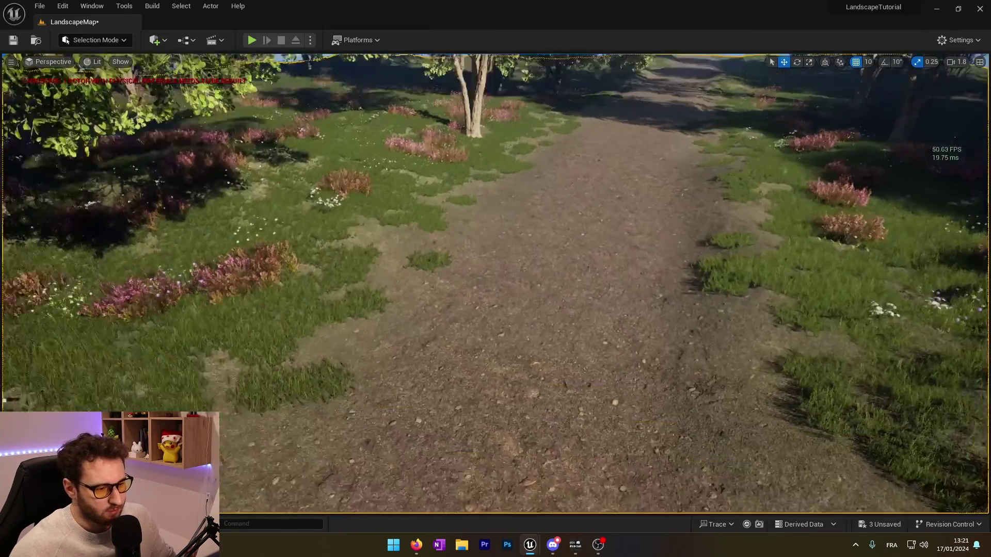
right_click_drag(586, 202, 586, 209)
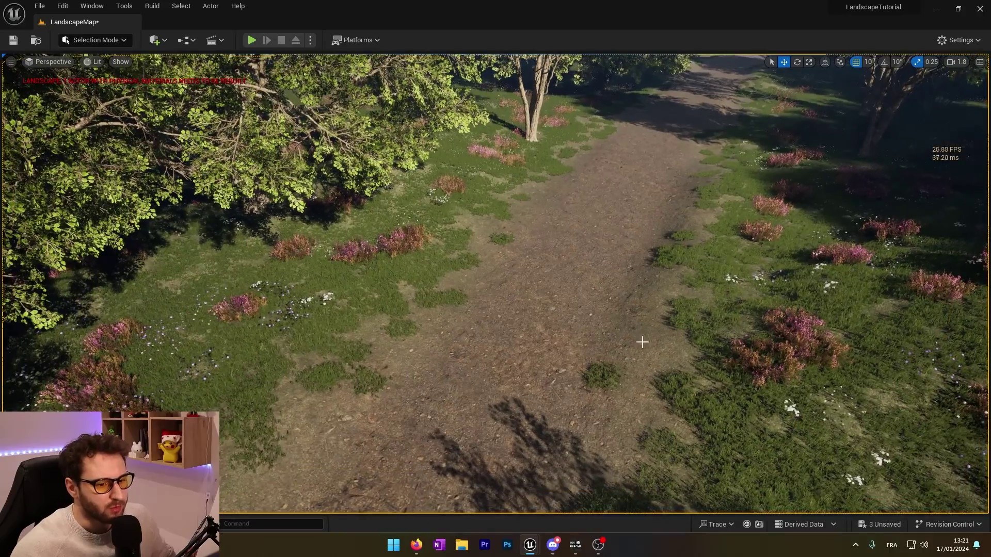
right_click_drag(470, 425, 364, 424)
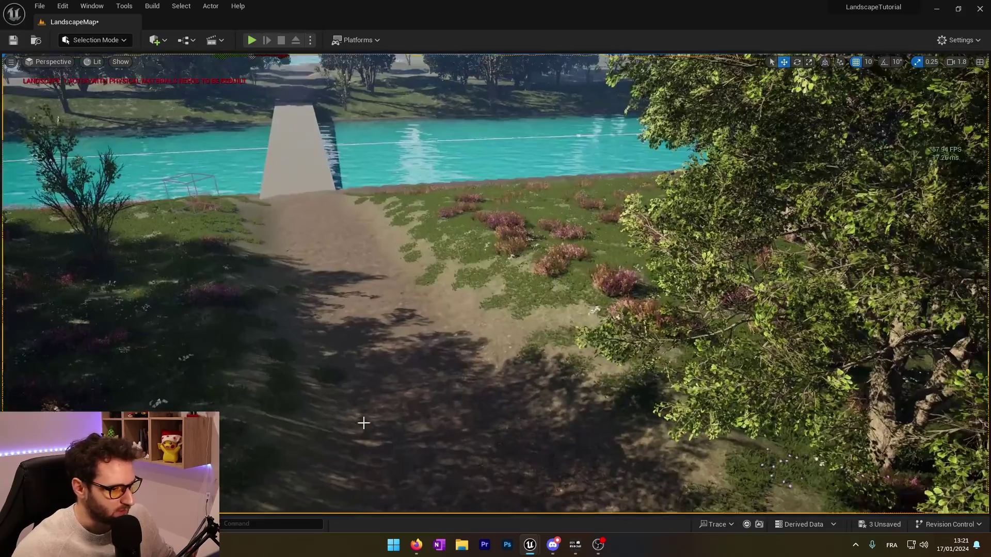
right_click_drag(325, 328, 292, 311)
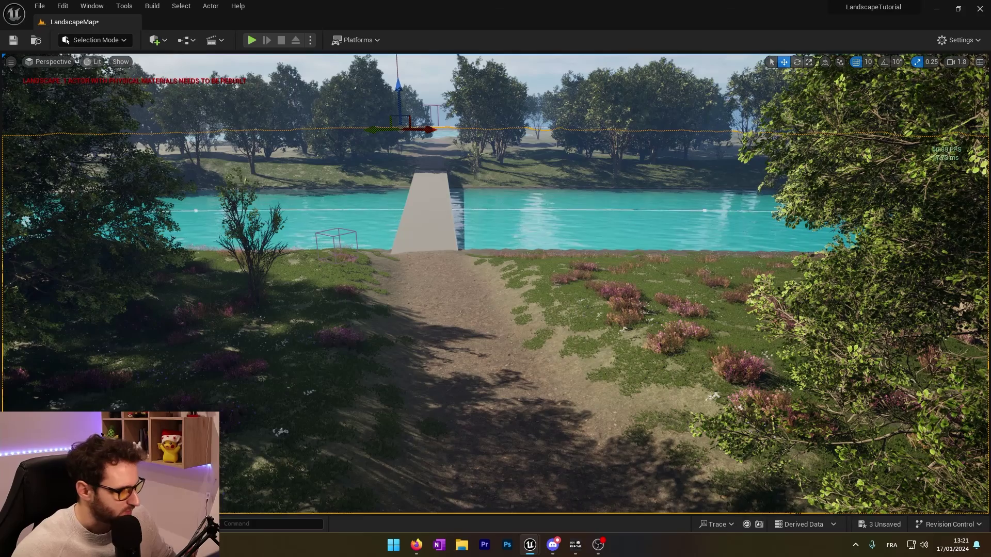
Step: Reopen the PCG_Foliages graph and add a third Surface Sampler fed by the Input node's Landscape output, below the second branch
key("ctrl+space")
double_click(195, 391)
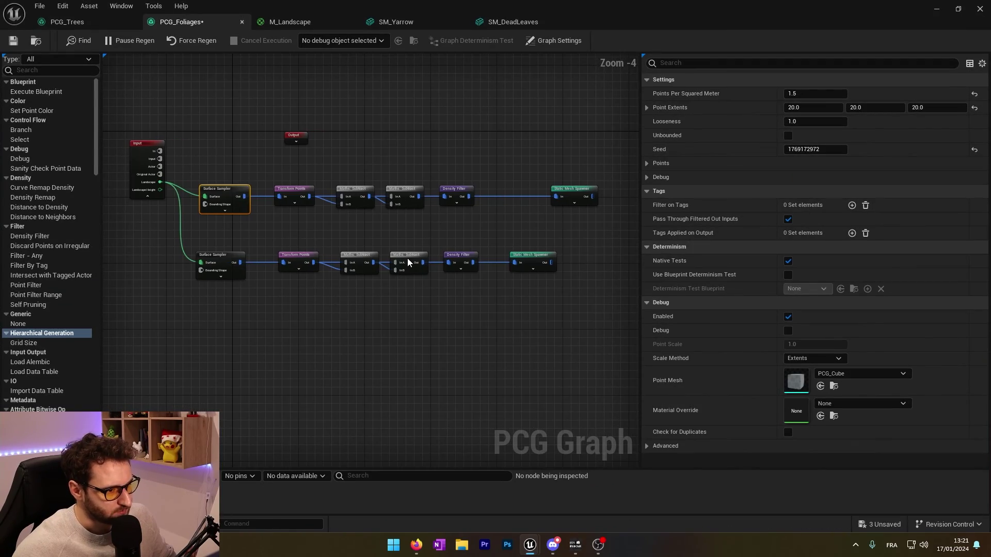
scroll(323, 315, "up", 1)
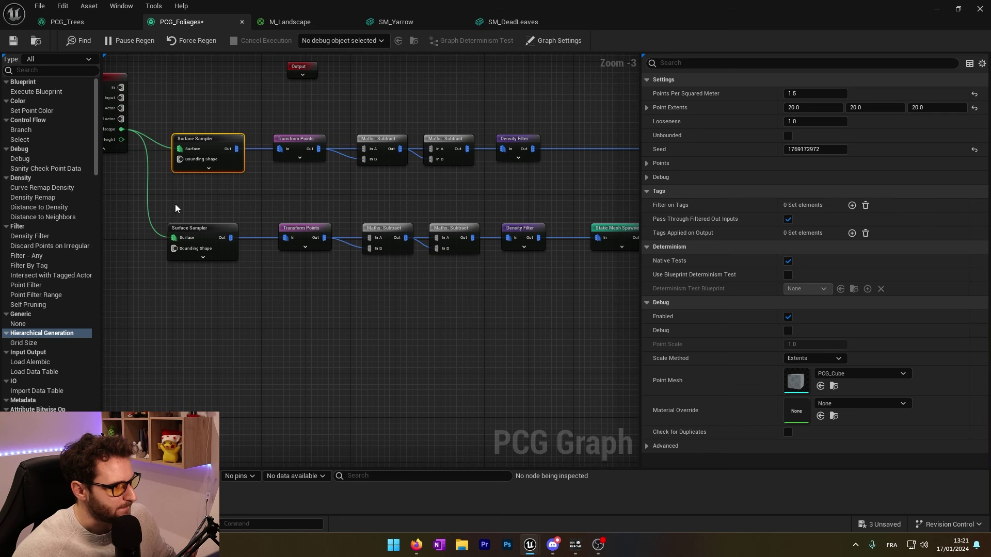
left_click_drag(165, 283, 166, 295)
type("surface")
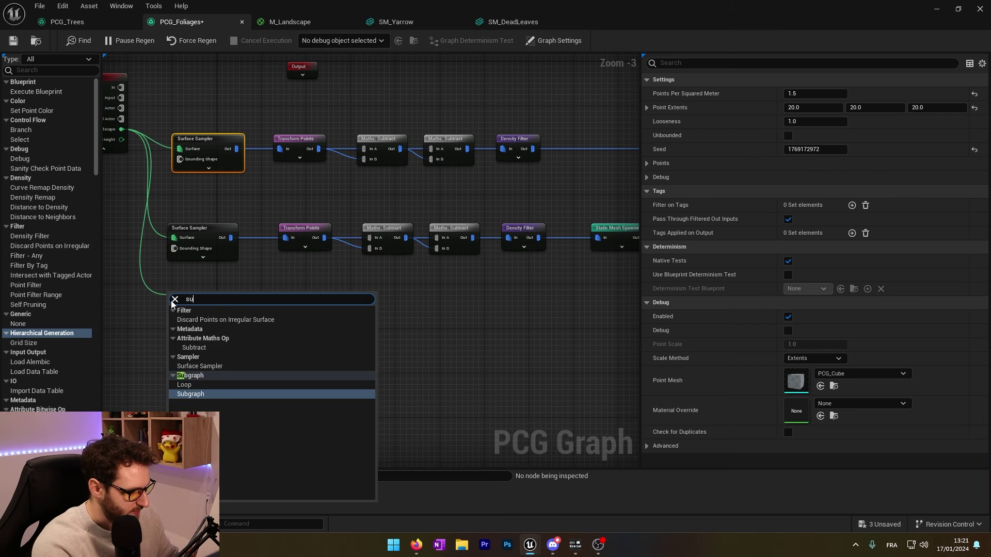
key("Return")
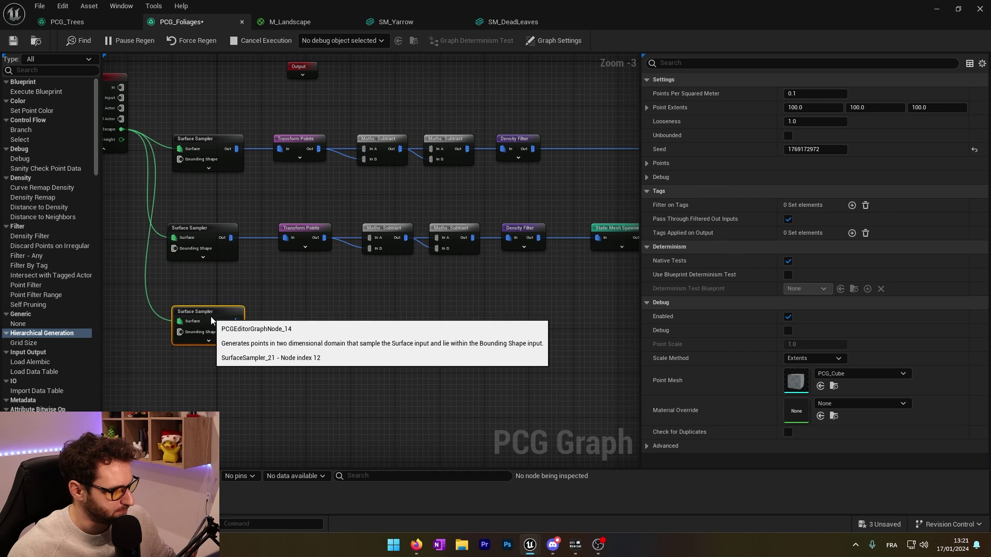
Step: Connect a Transform Points node to the third Surface Sampler and set its maximum Z rotation to 360
right_click_drag(271, 317, 253, 292)
left_click_drag(219, 308, 239, 310)
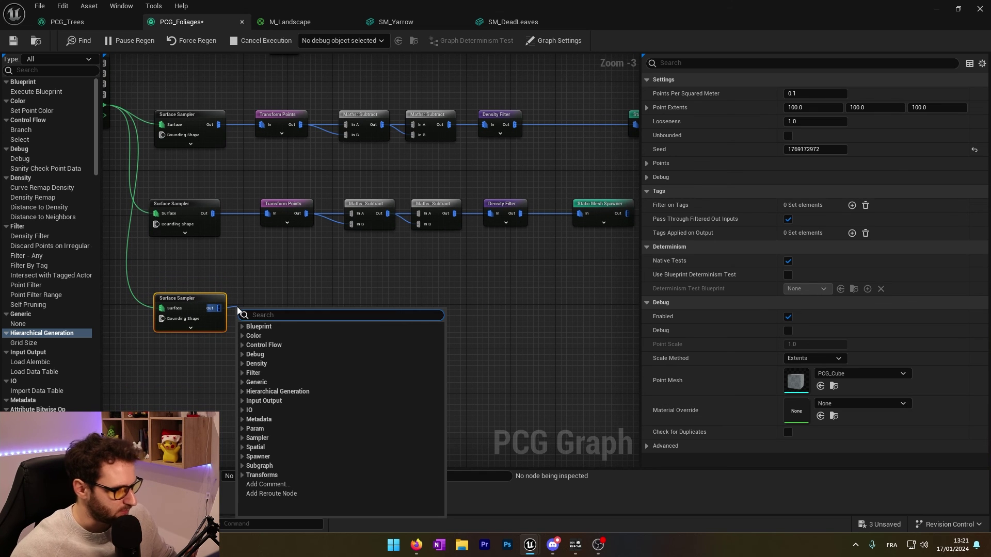
type("tran")
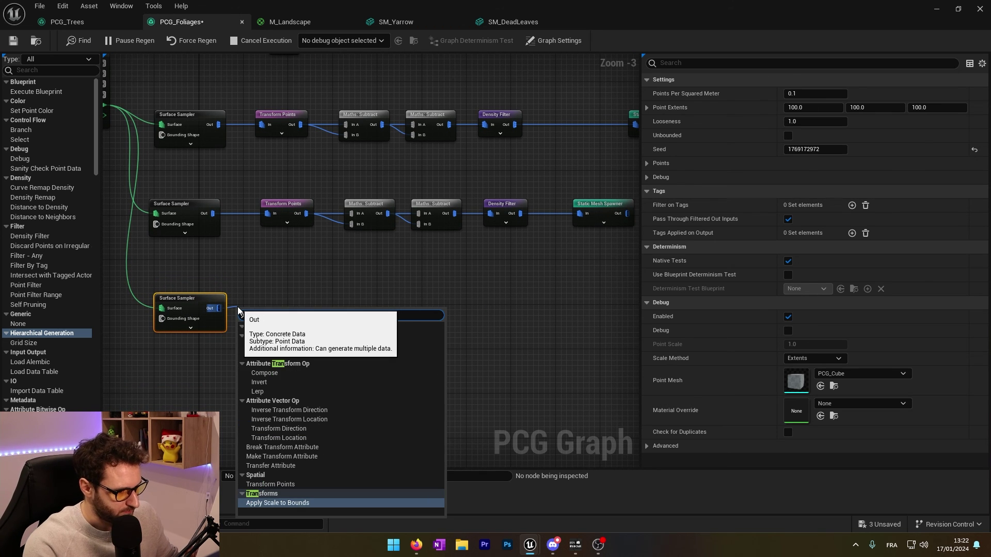
key("Escape")
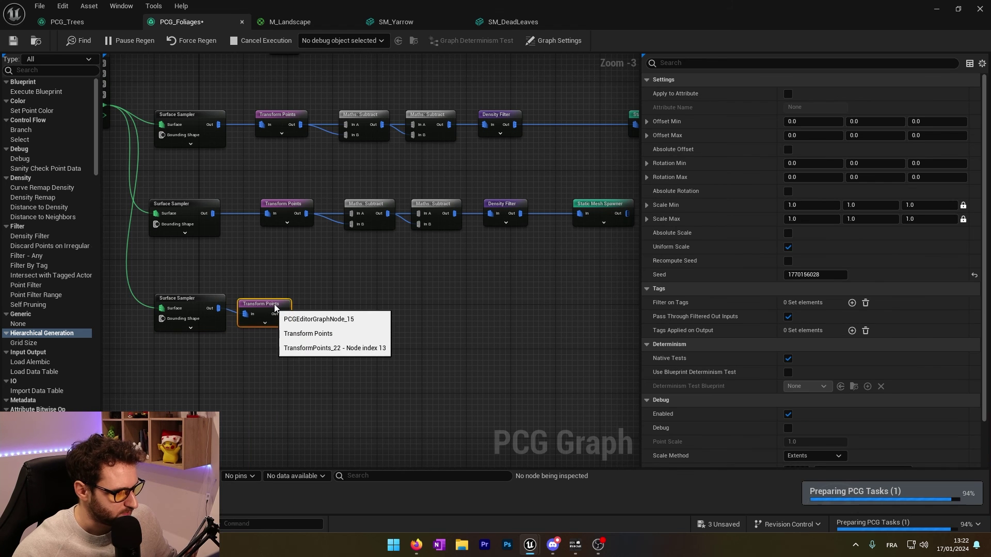
left_click(929, 181)
type("360")
key("Return")
left_click(406, 308)
right_click_drag(379, 304, 327, 299)
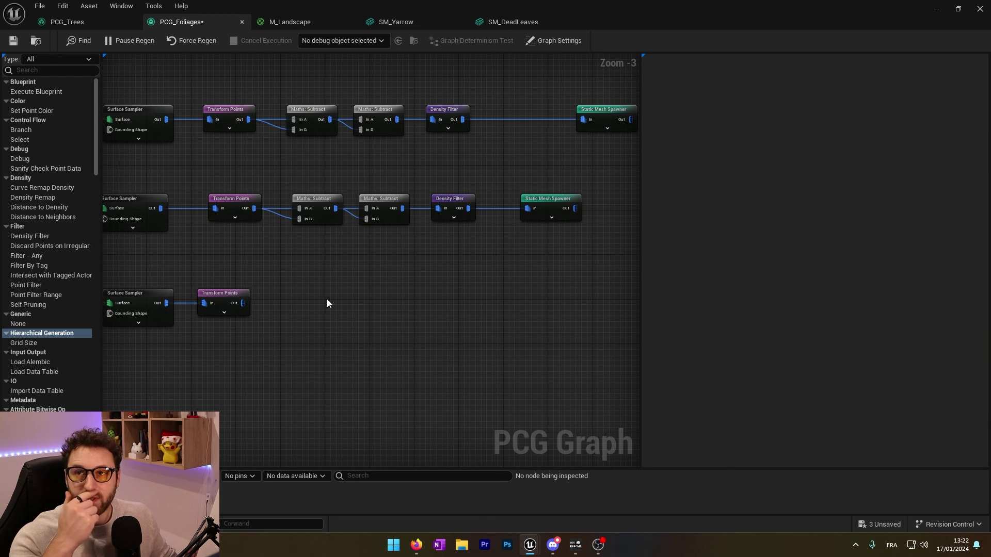
Step: Copy the Subtract node that removes Underwater from density and connect both its inputs to the third branch's Transform Points output
left_click(215, 305)
right_click_drag(279, 277, 337, 248)
scroll(320, 254, "up", 3)
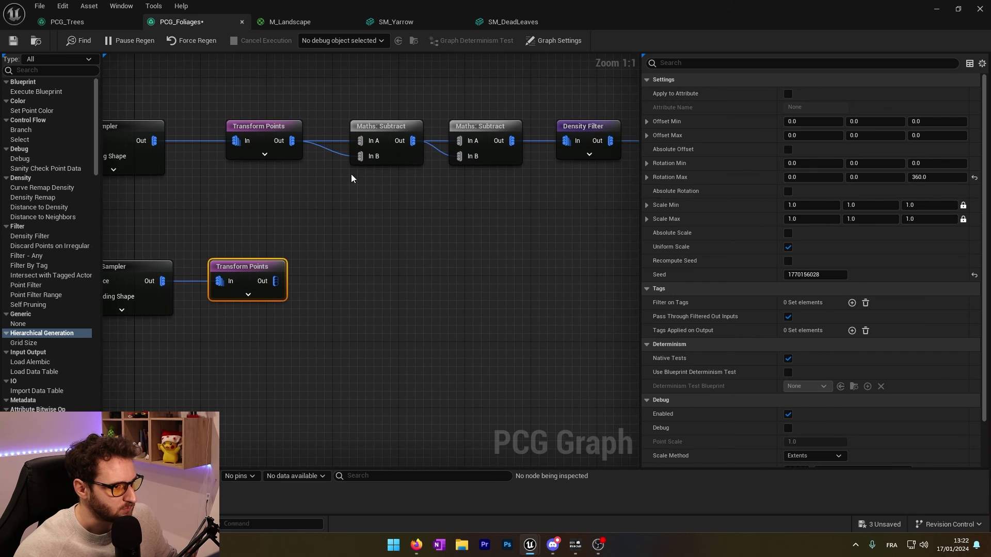
left_click(374, 137)
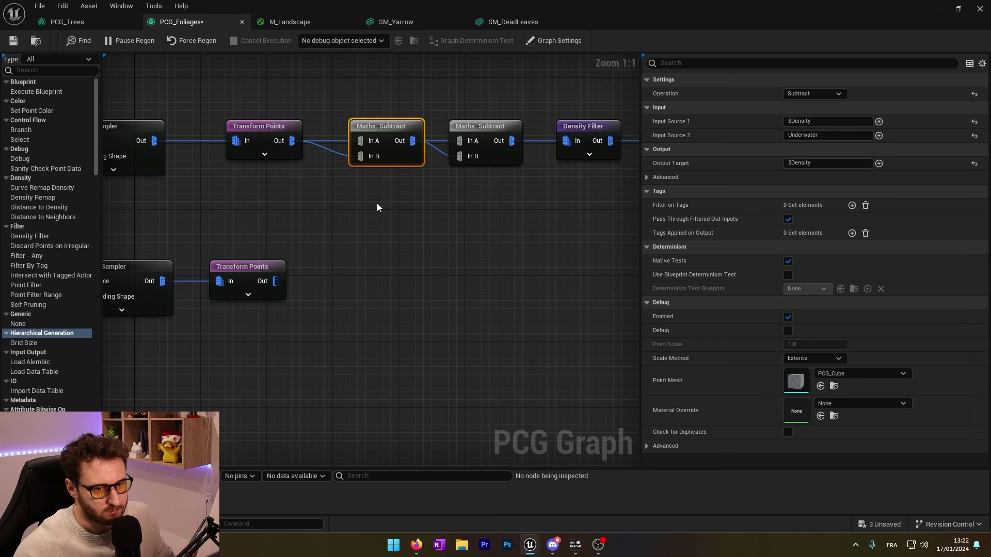
key("ctrl+v")
left_click_drag(368, 273, 352, 271)
left_click_drag(276, 281, 346, 285)
right_click_drag(363, 265, 331, 265)
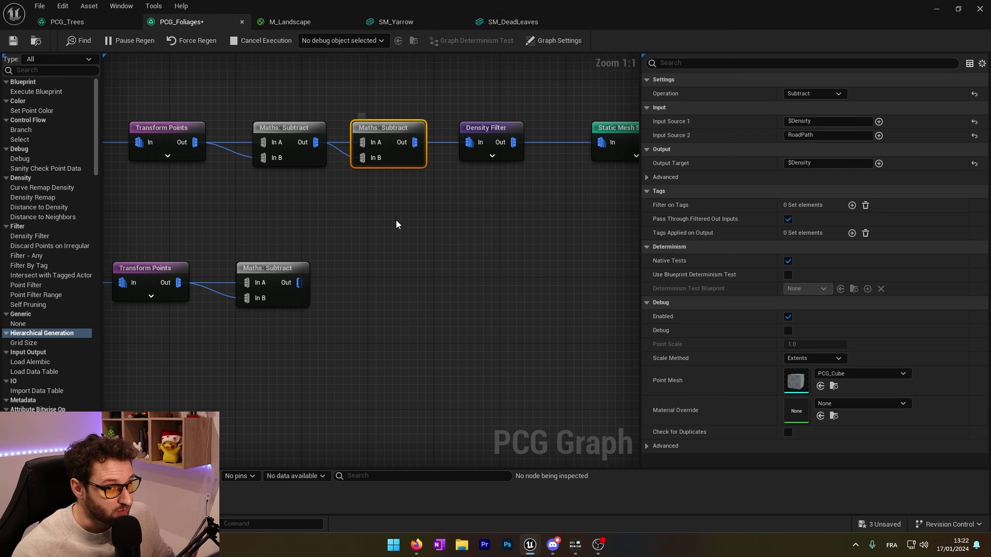
Step: Copy the RoadPath Subtract node, chain it after the third branch's Underwater Subtract, and set its Input Source 2 to Grass
key("ctrl+v")
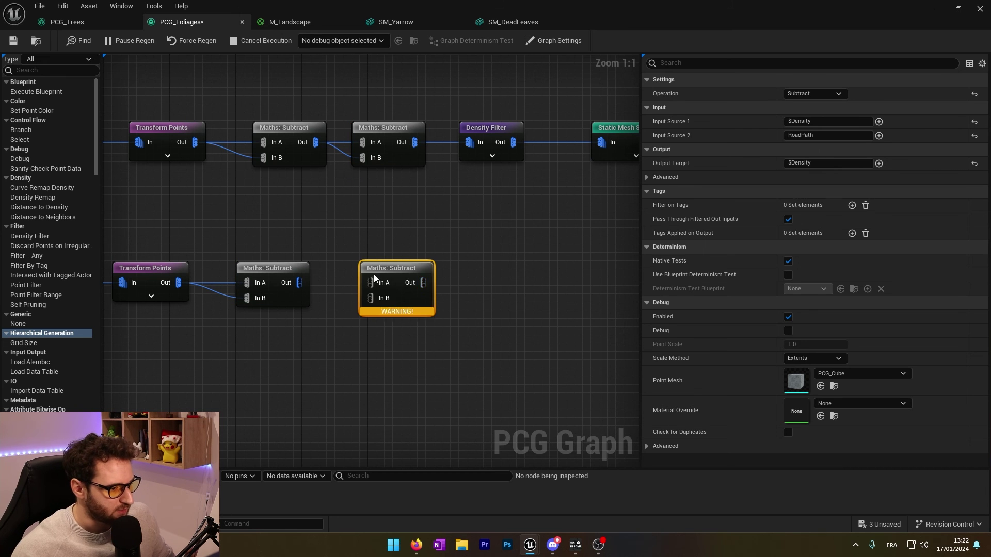
left_click_drag(386, 274, 369, 274)
left_click_drag(299, 282, 310, 287)
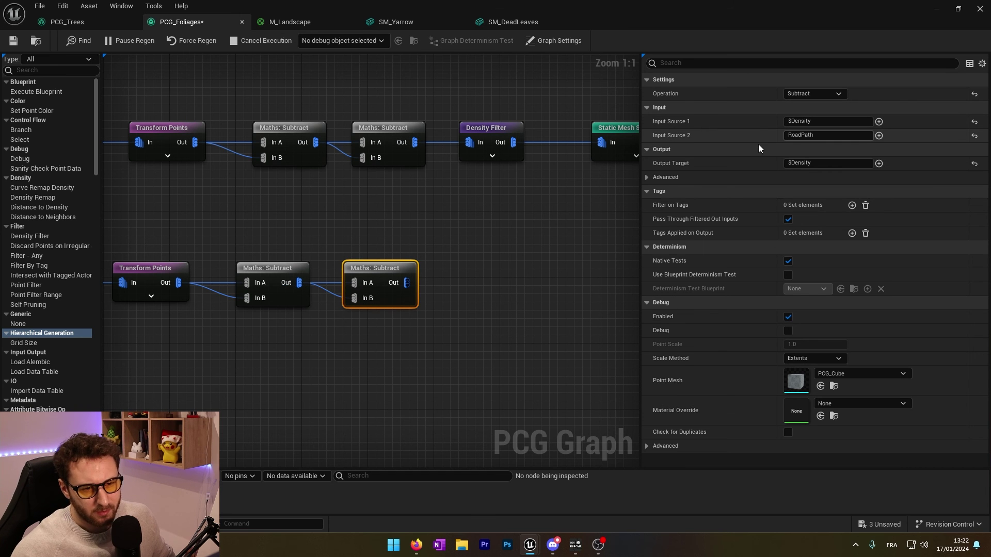
left_click_drag(816, 136, 759, 149)
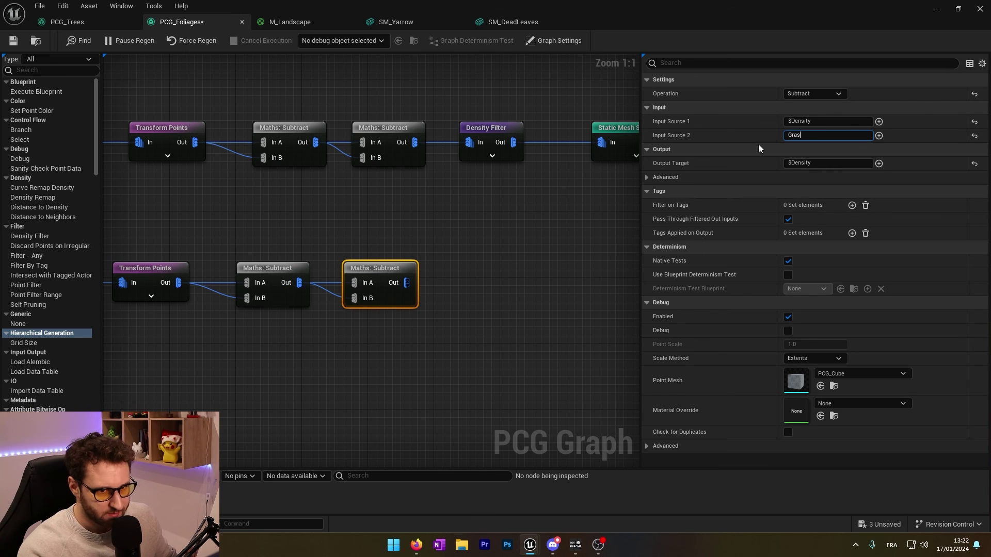
right_click_drag(544, 312, 479, 317)
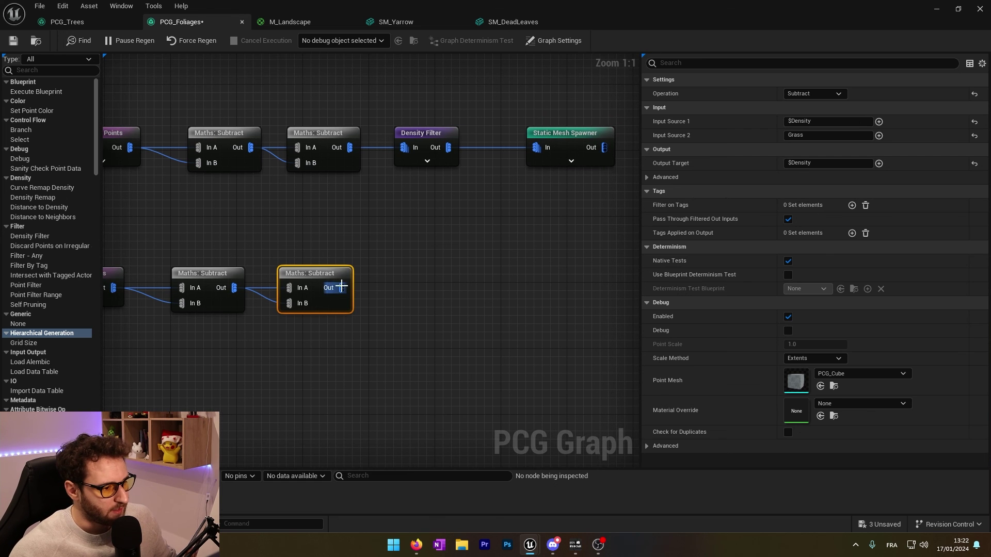
Step: Place a Maths Add node after the Grass Subtract node and feed the subtract output into both its In A and In B
left_click_drag(388, 286, 390, 286)
type("add")
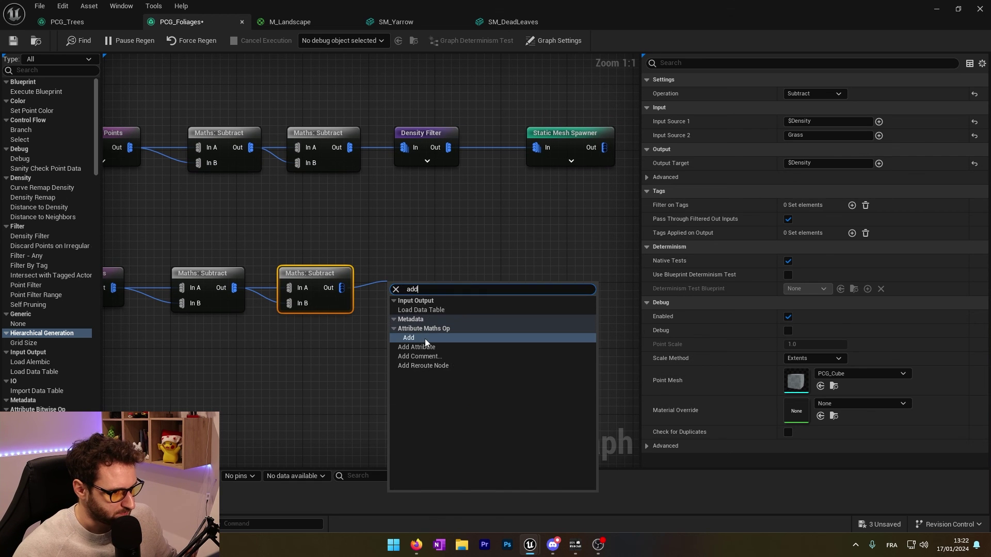
left_click(425, 339)
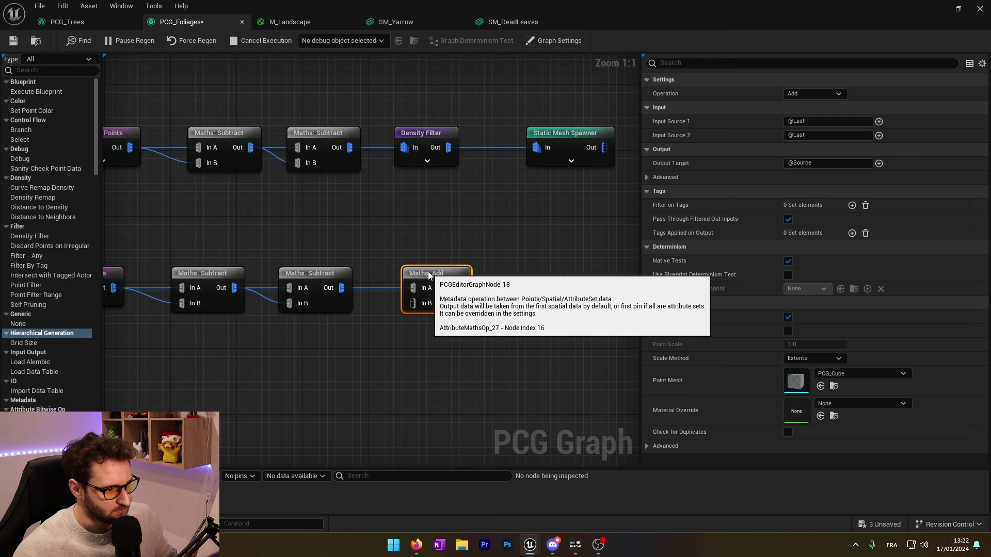
left_click_drag(342, 288, 413, 303)
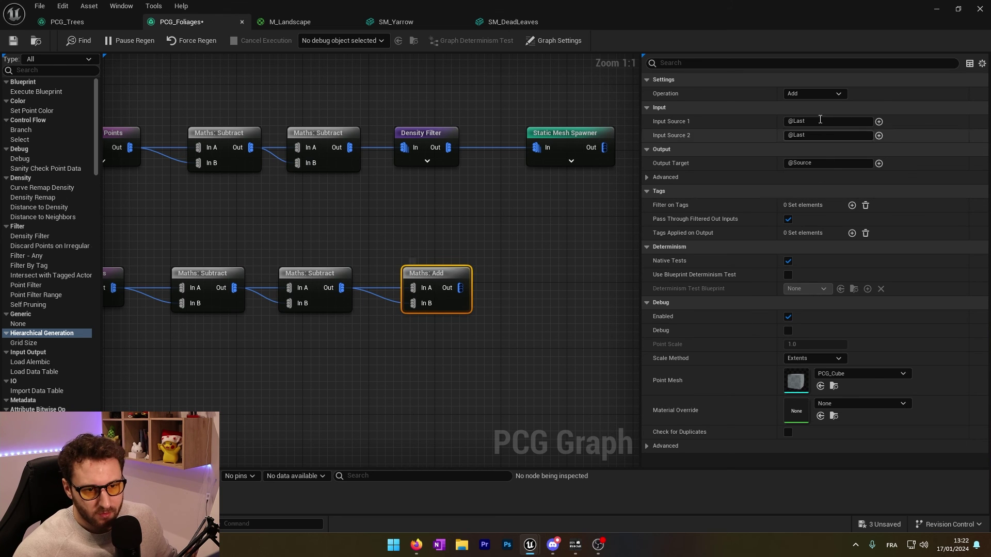
Step: Configure the Add node with $Density as Input Source 1, RoadPath as Input Source 2 and Density as the Output Target
left_click(880, 122)
left_click(896, 171)
left_click(880, 135)
left_click(840, 136)
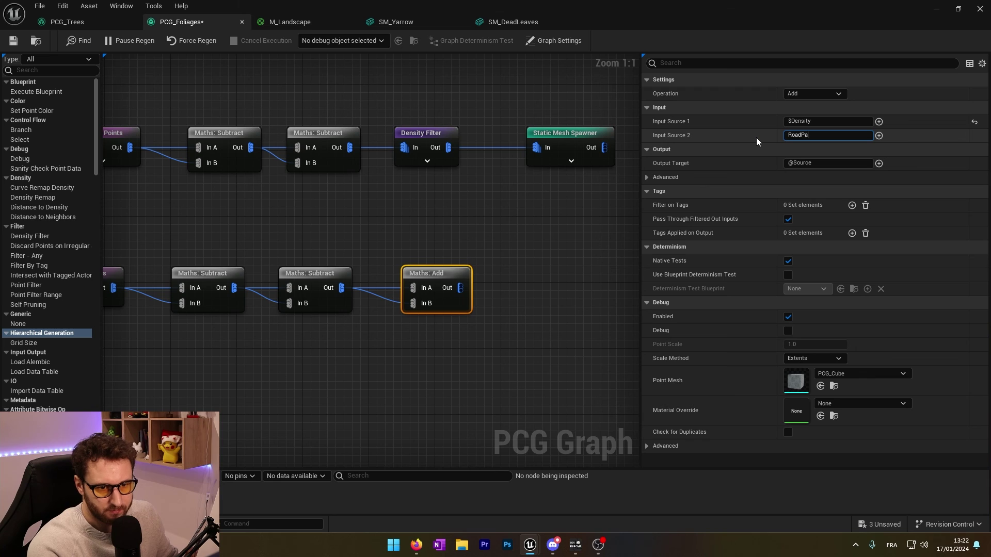
left_click(879, 163)
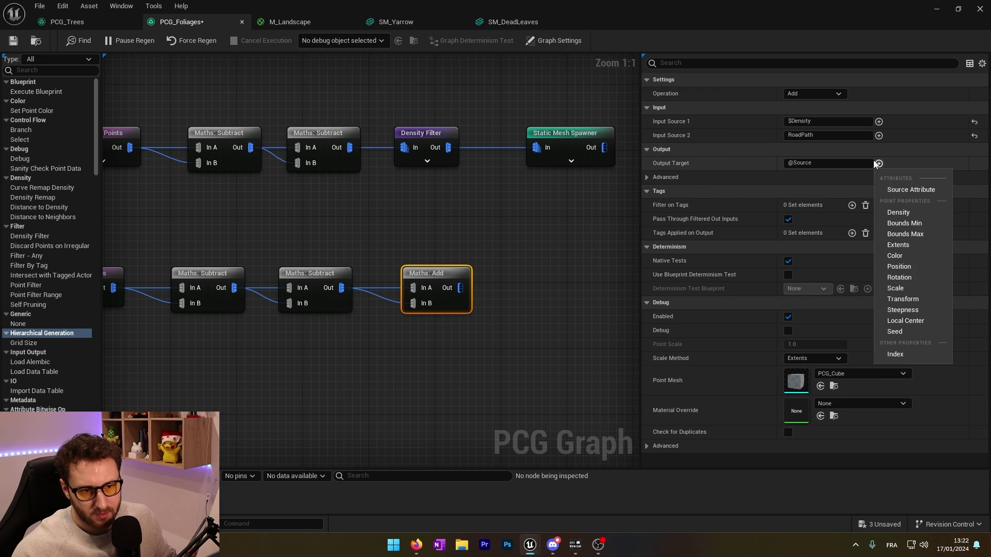
left_click(907, 213)
Step: Toggle the debug points of the third branch's nodes in turn and examine their densities along the dirt road and shoreline
right_click(431, 261)
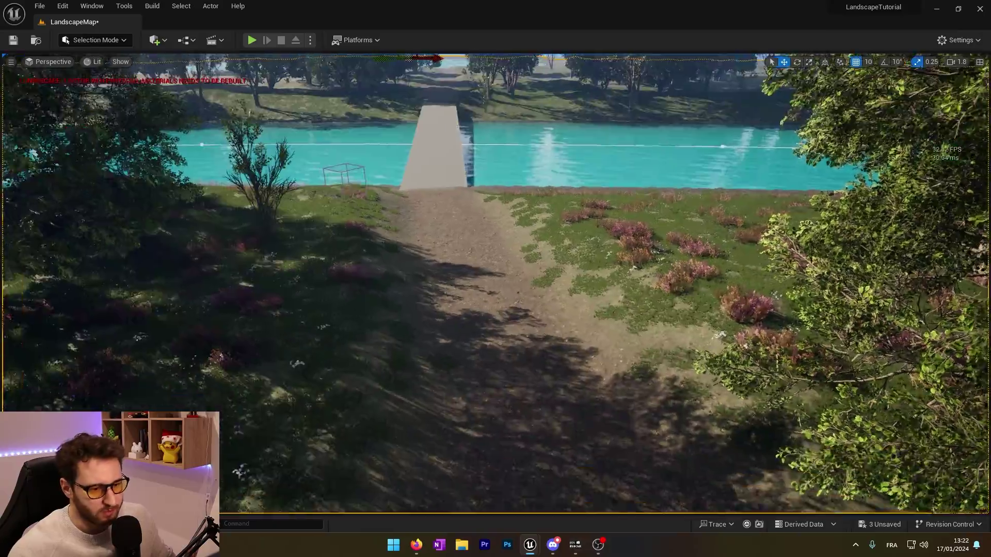
right_click_drag(495, 283, 444, 283)
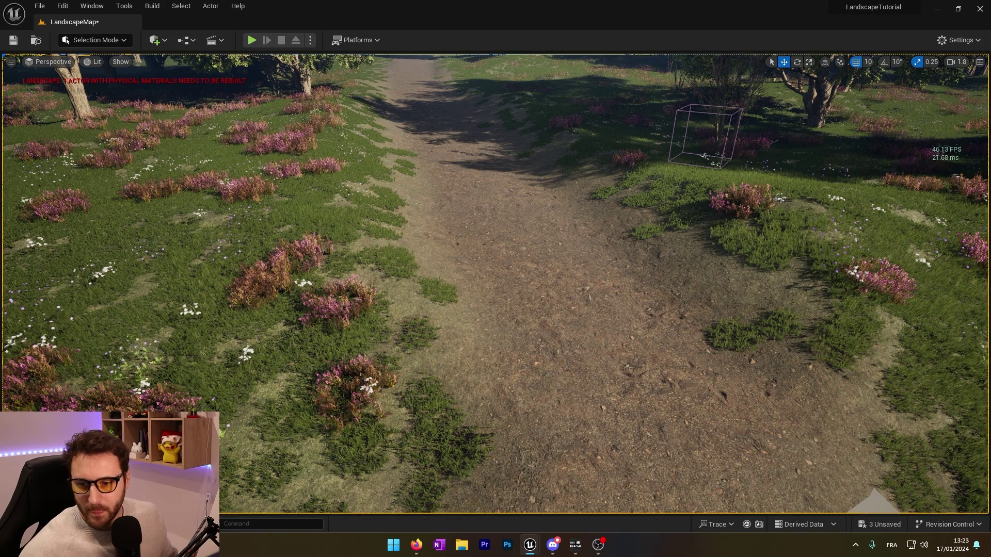
key("d")
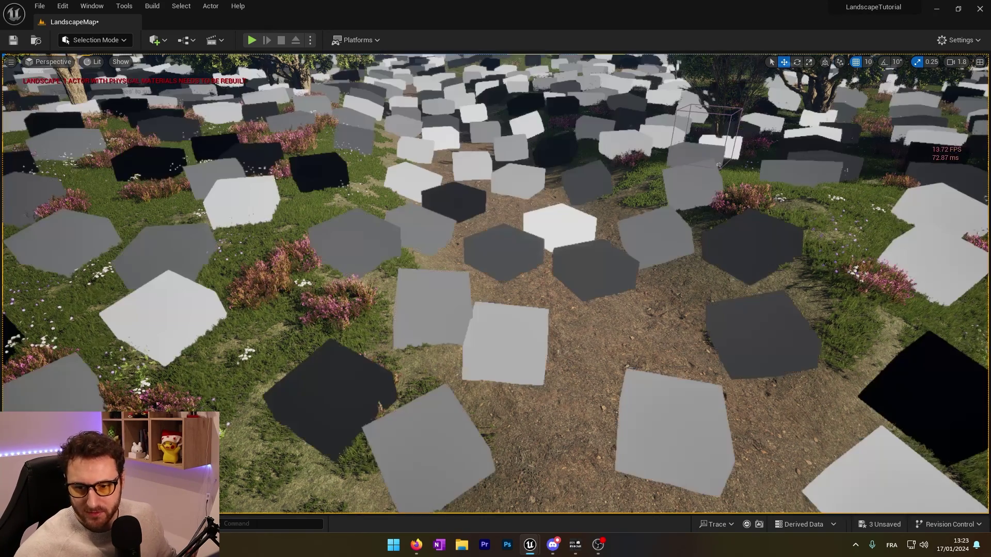
scroll(681, 267, "down", 3)
right_click_drag(429, 160, 588, 178)
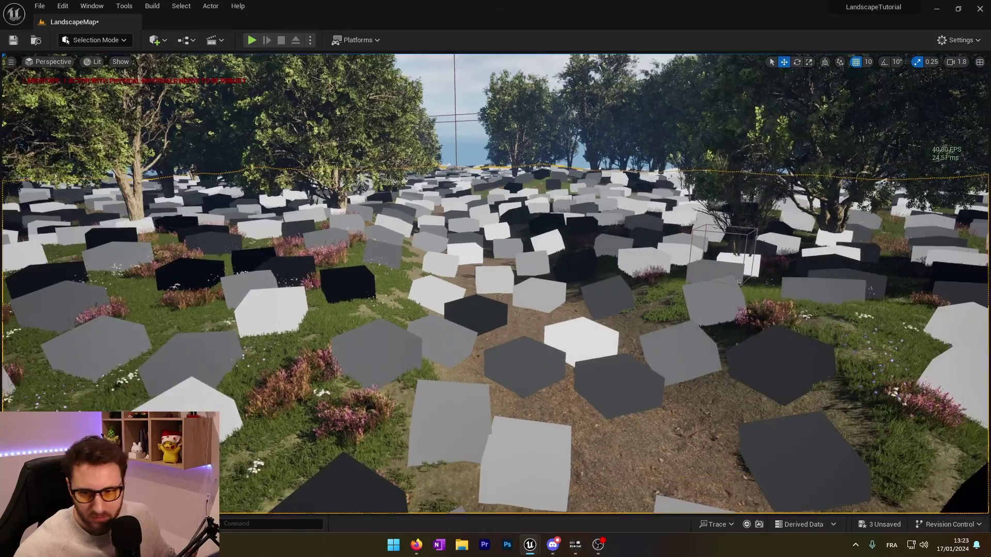
key("d")
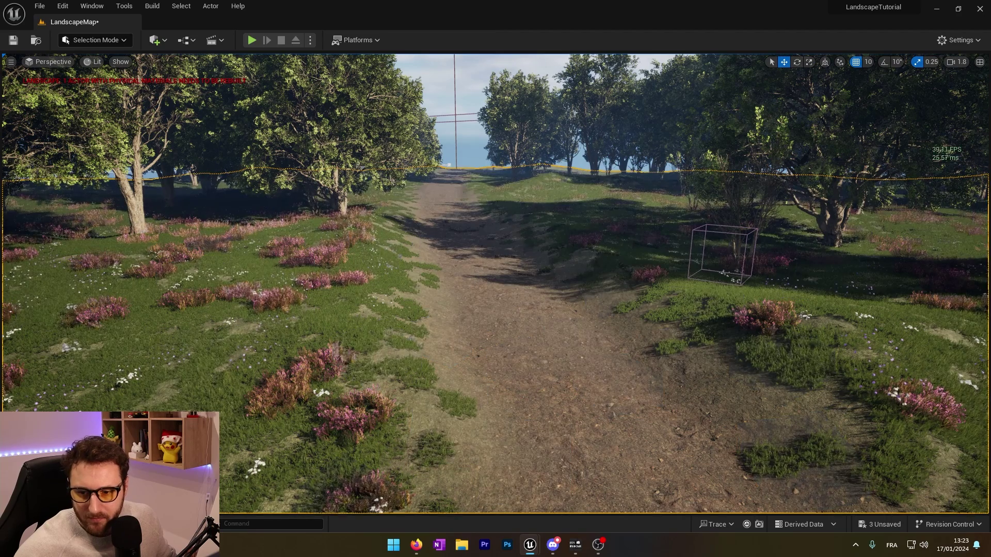
key("d")
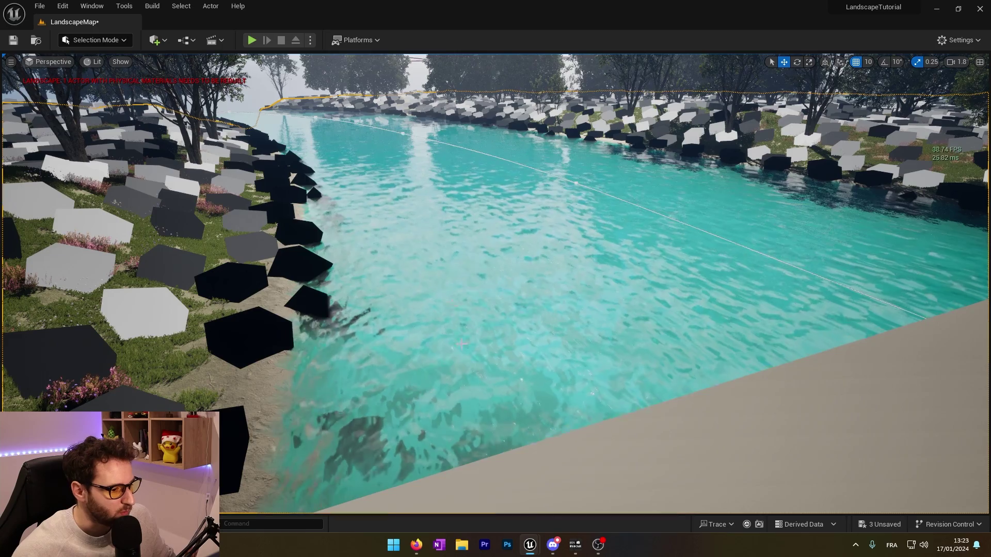
right_click_drag(532, 245, 322, 250)
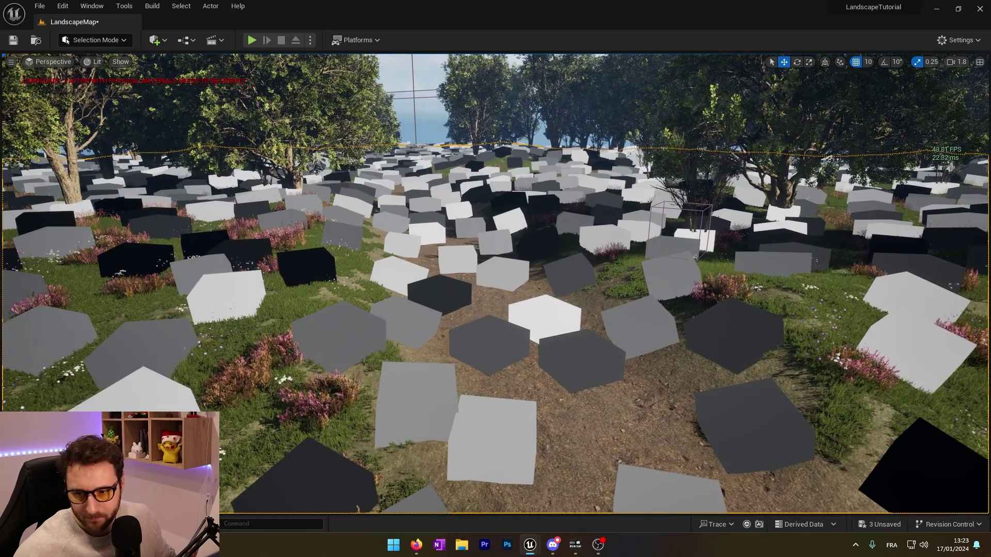
key("d")
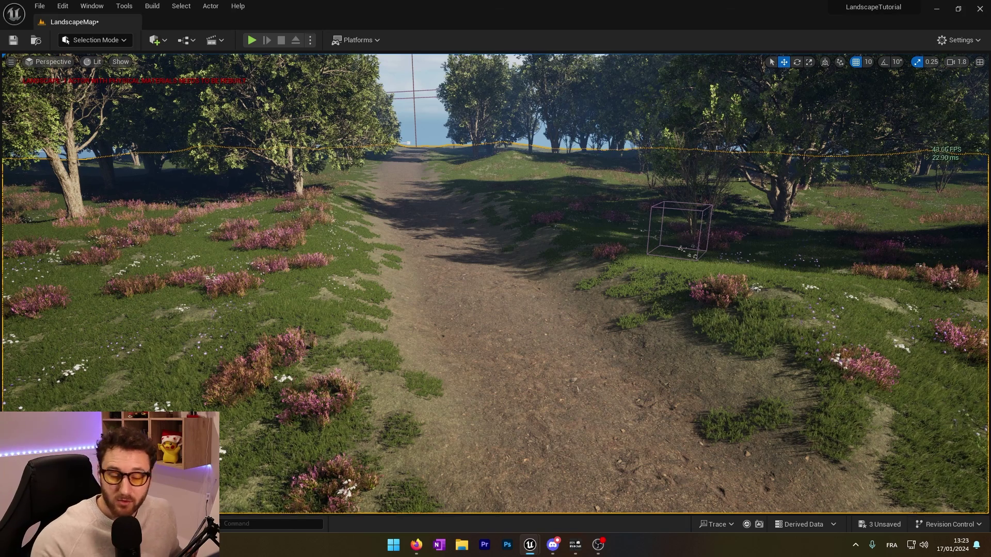
key("d")
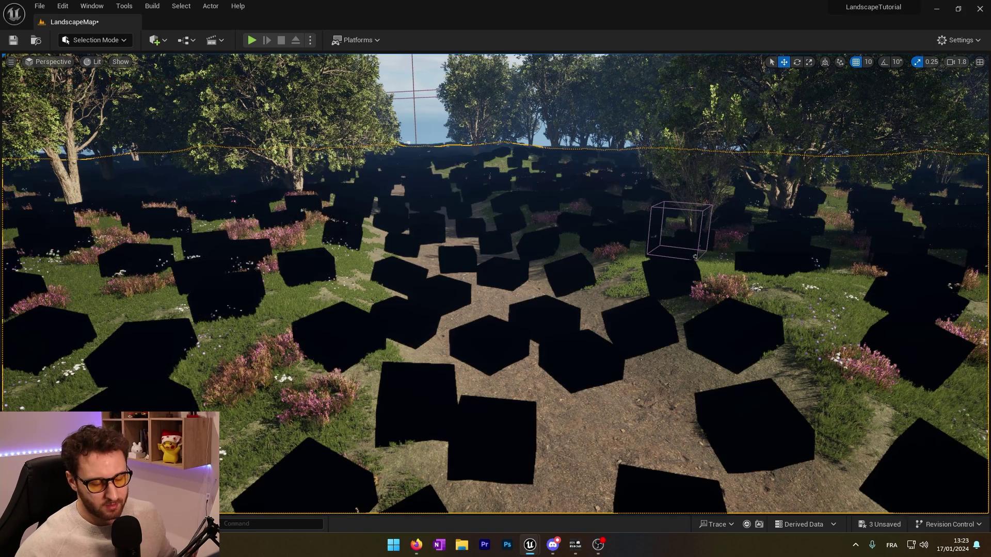
right_click_drag(548, 314, 675, 319)
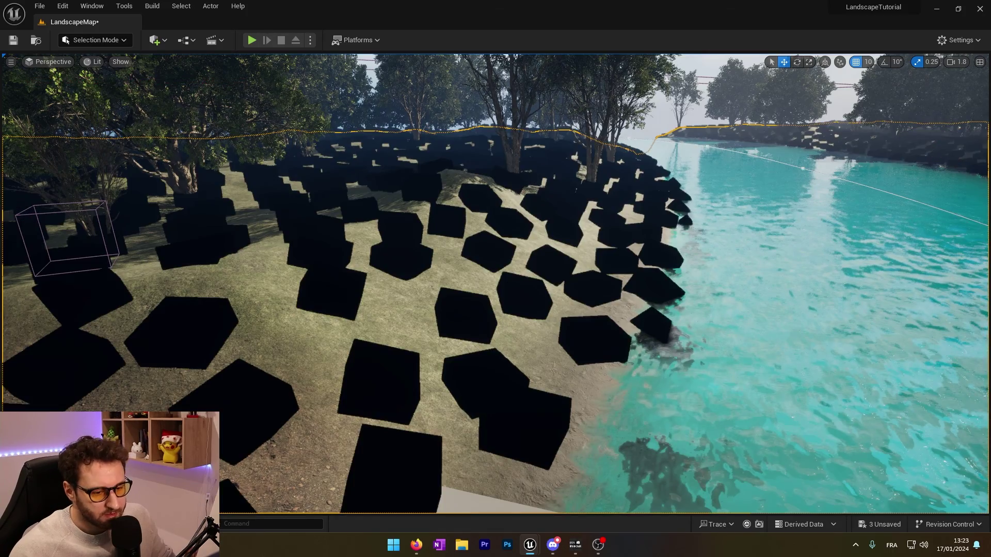
Step: Examine the Add node's debug points along the shoreline and dirt road, and compare them with the scattered grass and flowers
right_click_drag(496, 284, 630, 281)
mouse_move(496, 284)
right_mouse_down()
mouse_move(444, 299)
mouse_move(502, 297)
right_mouse_up()
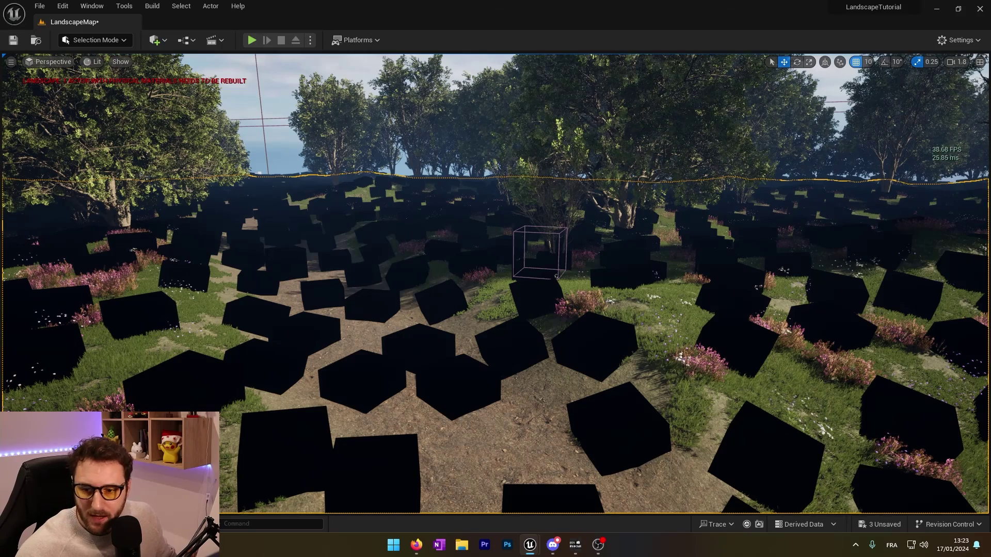
key("d")
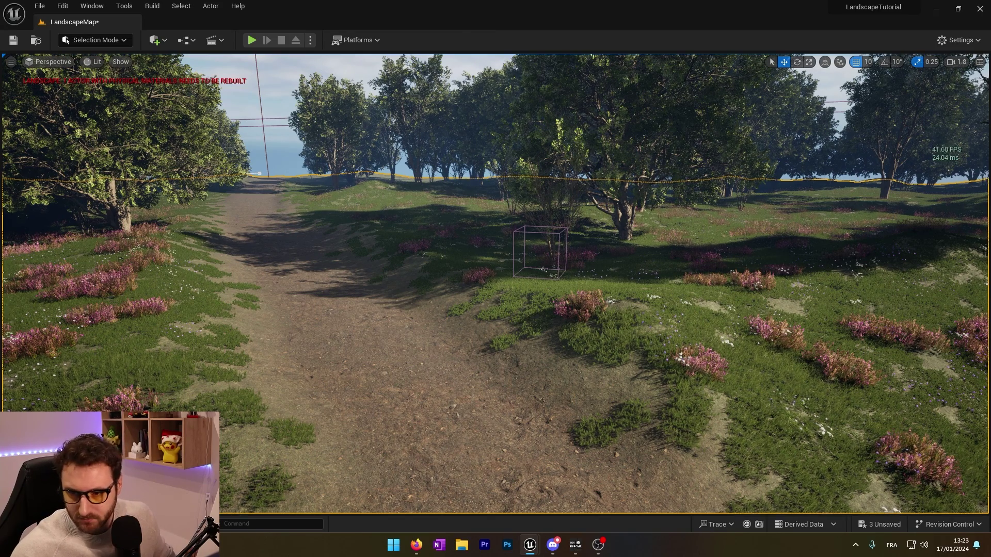
key("d")
right_click_drag(495, 284, 467, 334)
key("s")
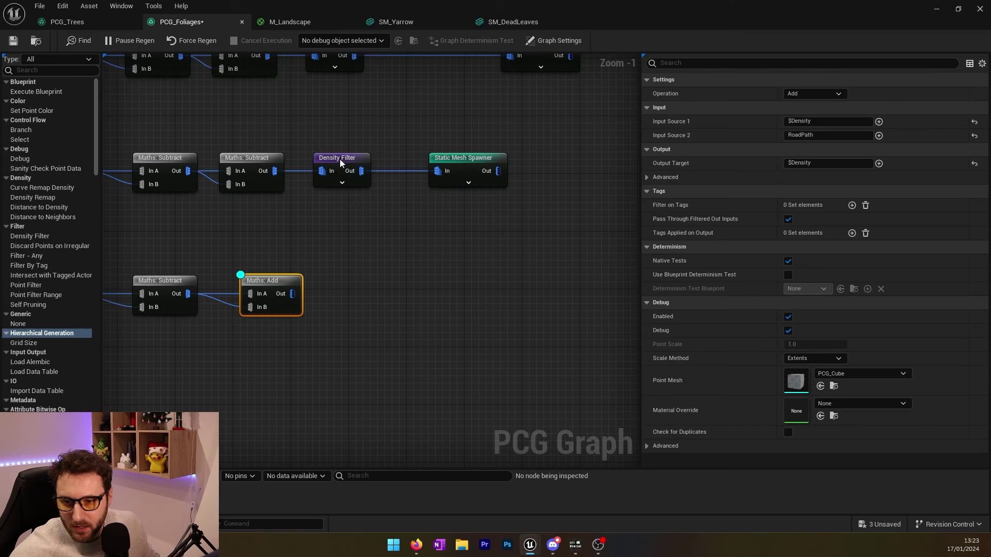
Step: Copy the flower branch's Density Filter and connect it after the third branch's Add node
left_click(340, 159)
key("ctrl+c")
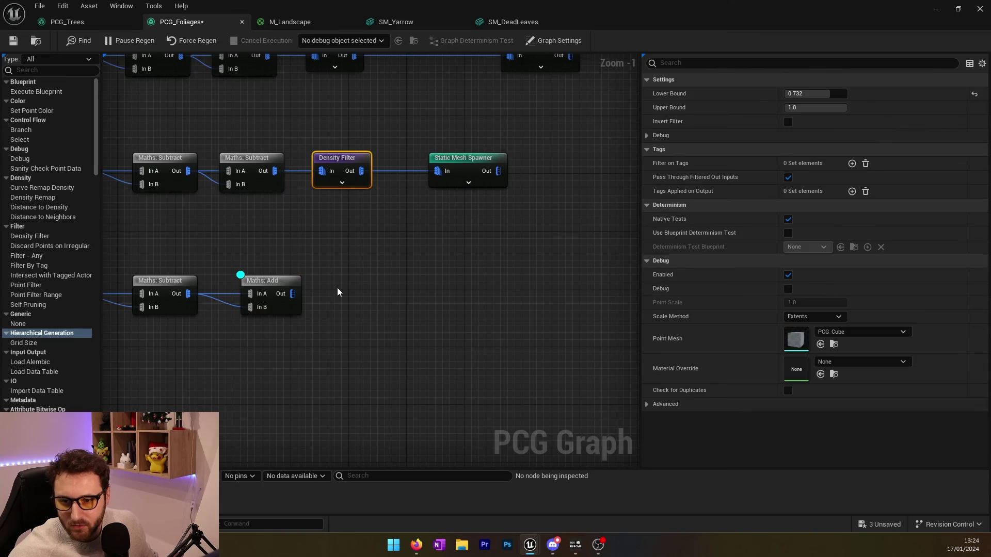
key("ctrl+v")
left_click_drag(293, 293, 347, 298)
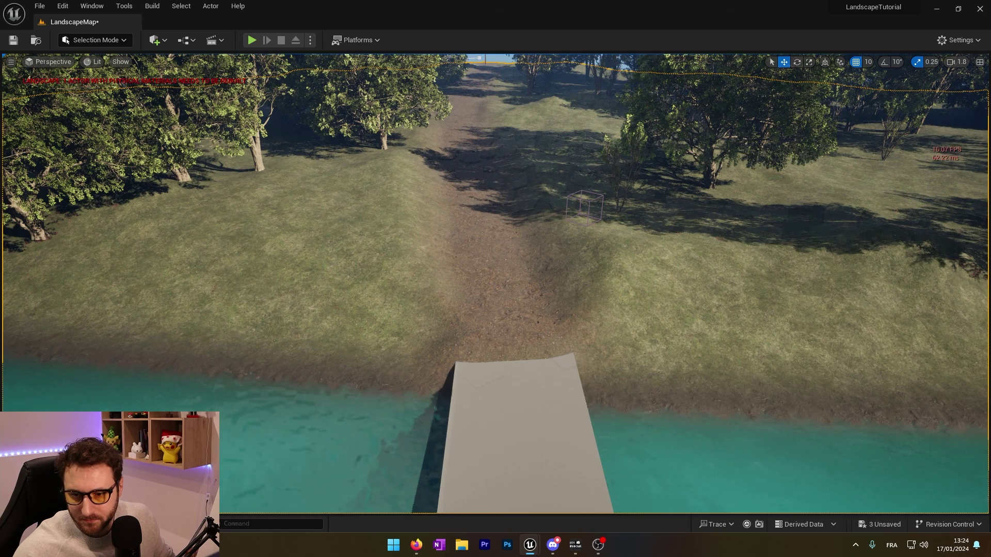
Step: Set the new Density Filter's Lower Bound to 0.404 and Upper Bound to 0.6 with Debug enabled, checking its points along the dirt road
key("w")
right_click_drag(496, 283, 601, 235)
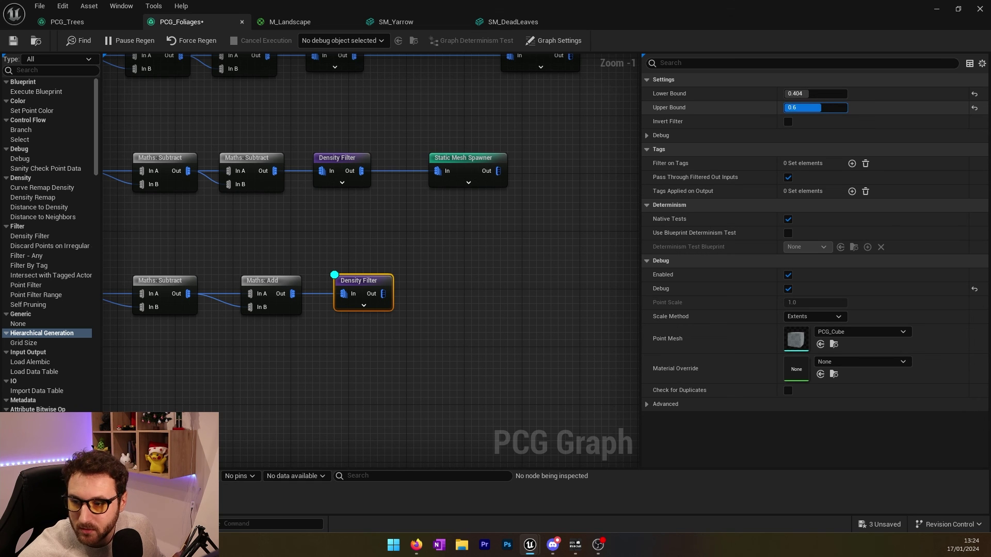
right_click_drag(154, 221, 146, 189)
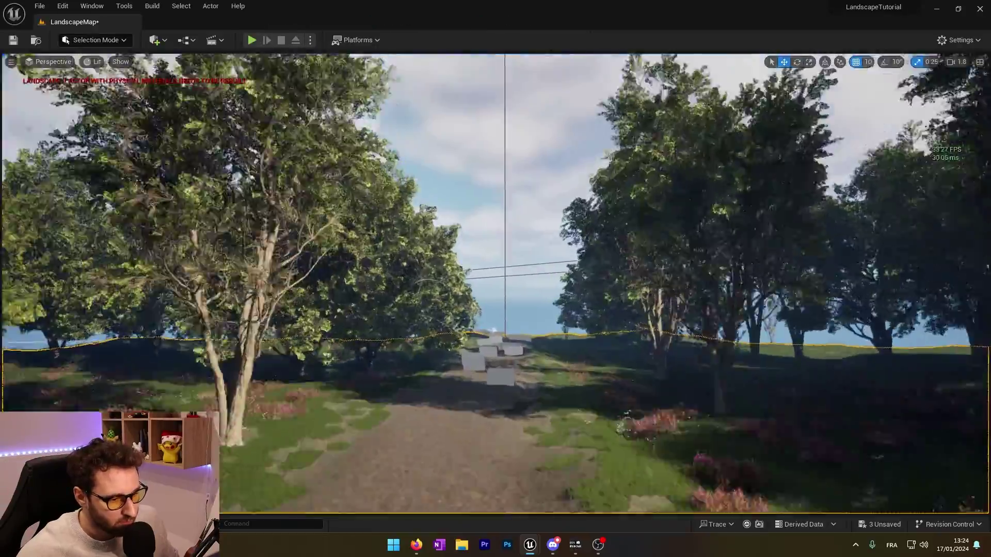
key("w")
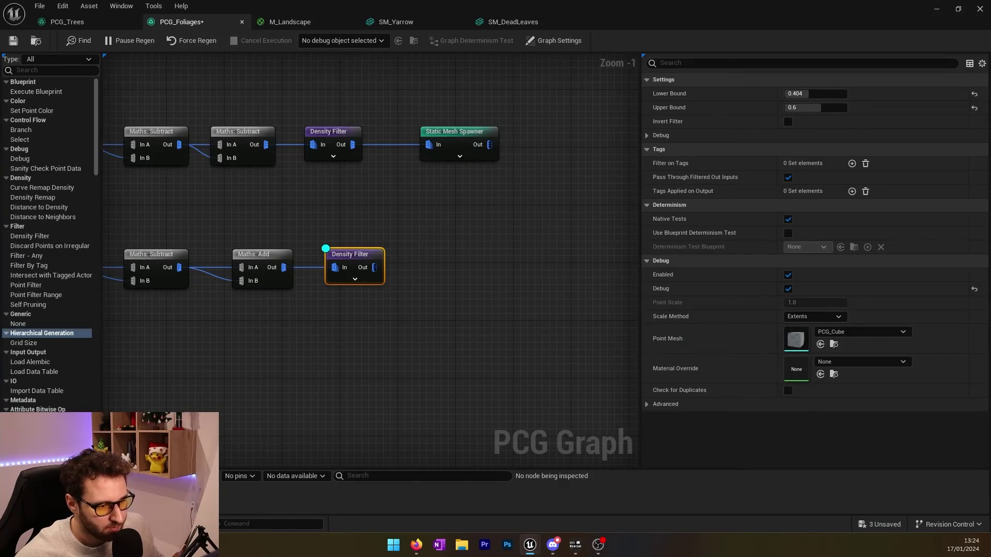
Step: Copy the flower branch's Static Mesh Spawner, connect it after the third branch's Density Filter, and turn off that filter's debug display
right_click_drag(445, 251, 308, 247)
left_click(311, 146)
key("ctrl+c")
left_click(298, 259)
key("ctrl+v")
left_click_drag(307, 272, 252, 267)
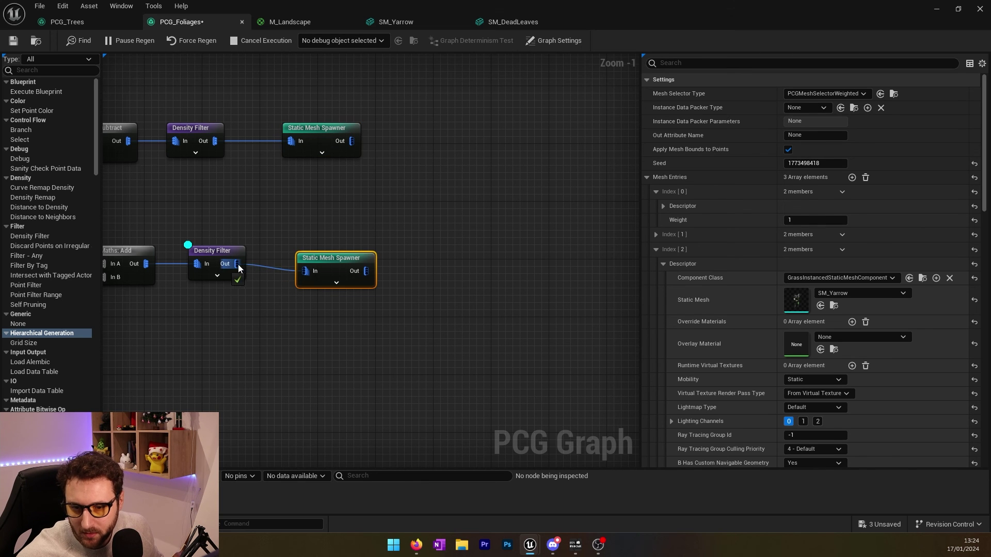
left_click_drag(341, 262, 334, 254)
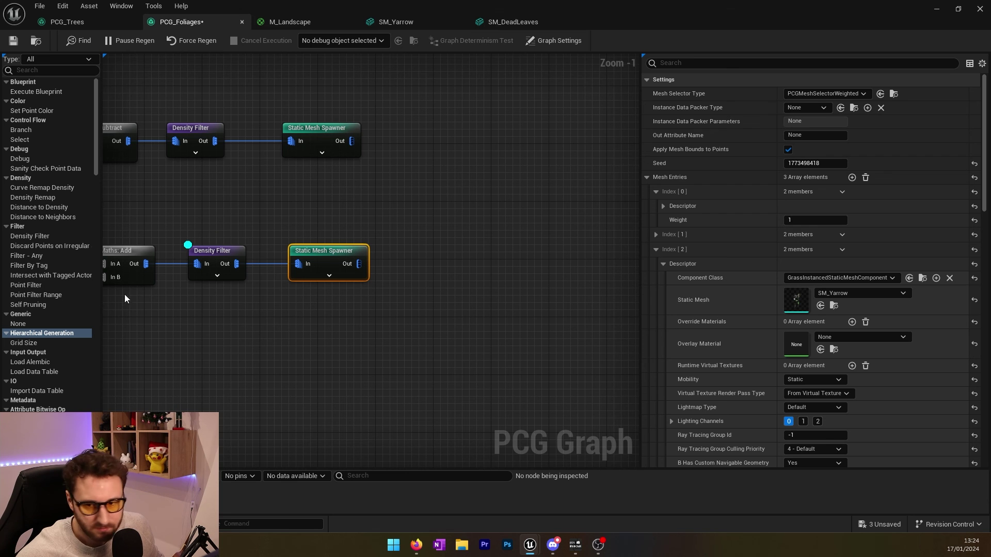
left_click(214, 253)
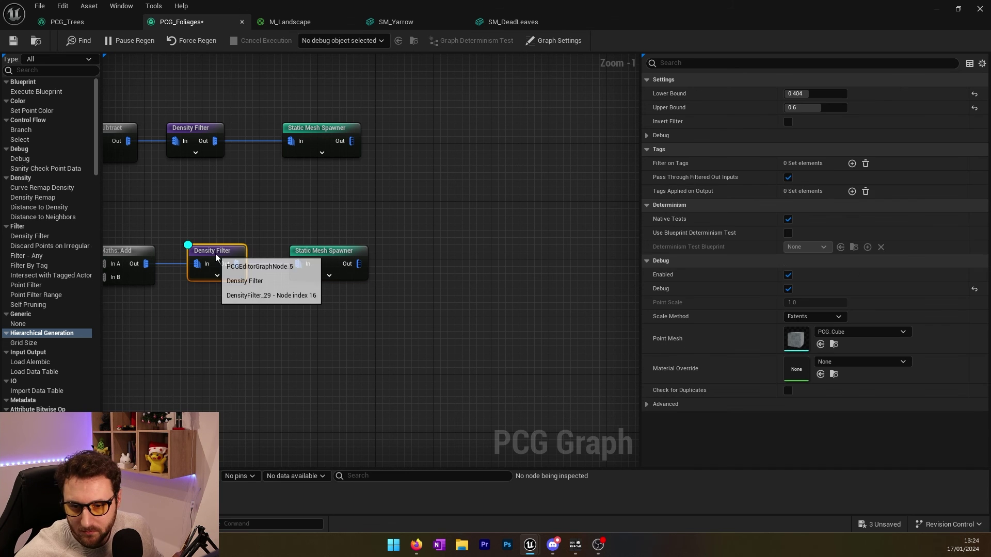
Step: Delete mesh entries 2 and 1 from the copied spawner and assign SM_DeadLeaves as the remaining entry's static mesh
left_click(337, 253)
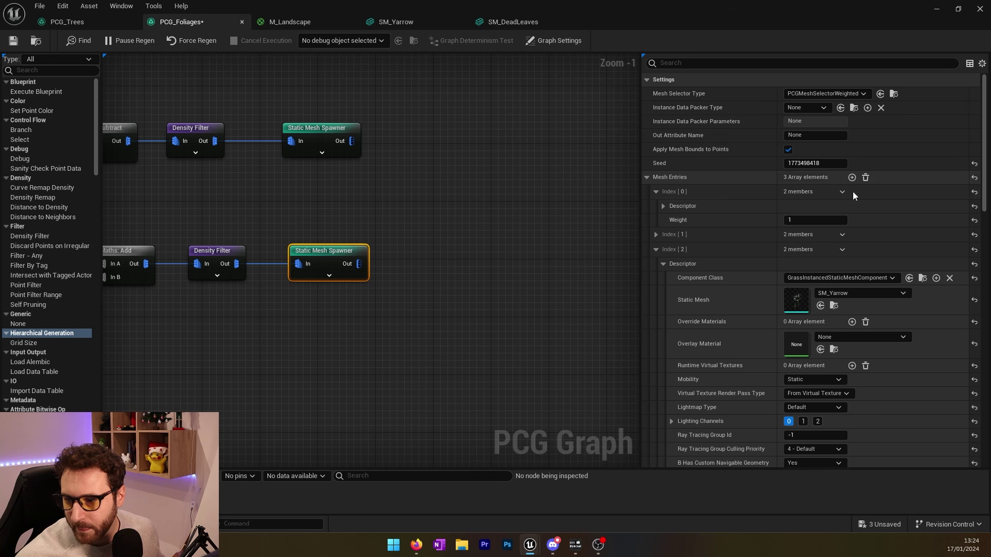
left_click(842, 250)
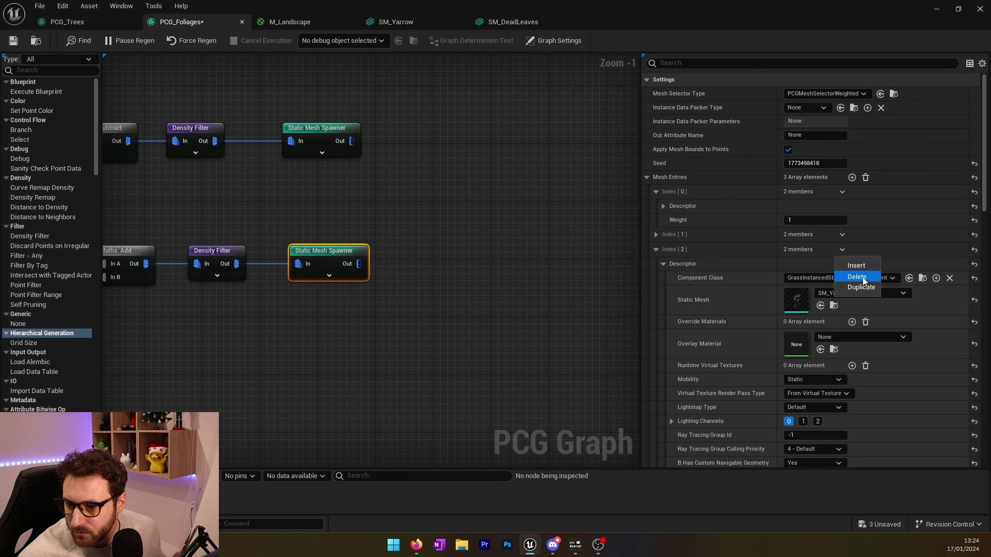
left_click(857, 276)
left_click(842, 234)
left_click(857, 263)
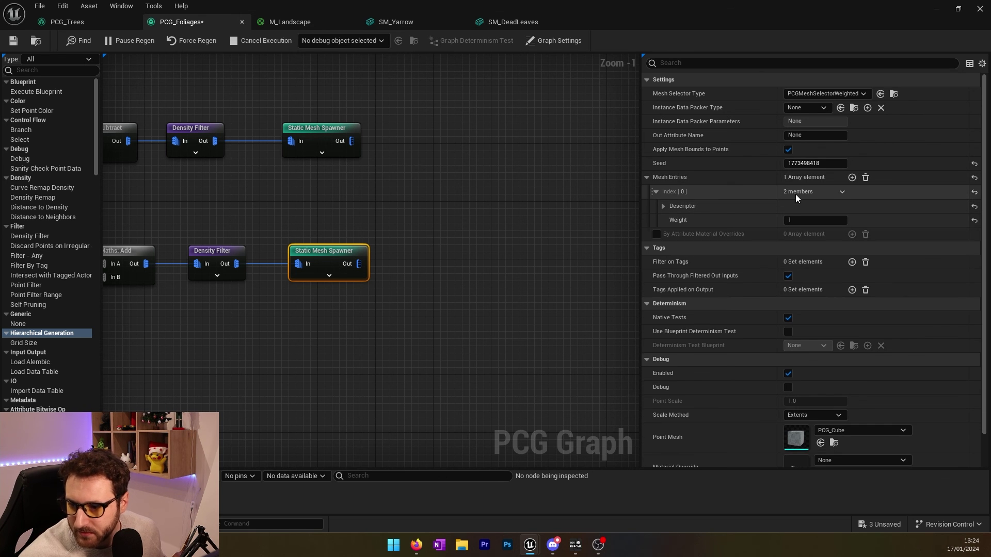
left_click(664, 207)
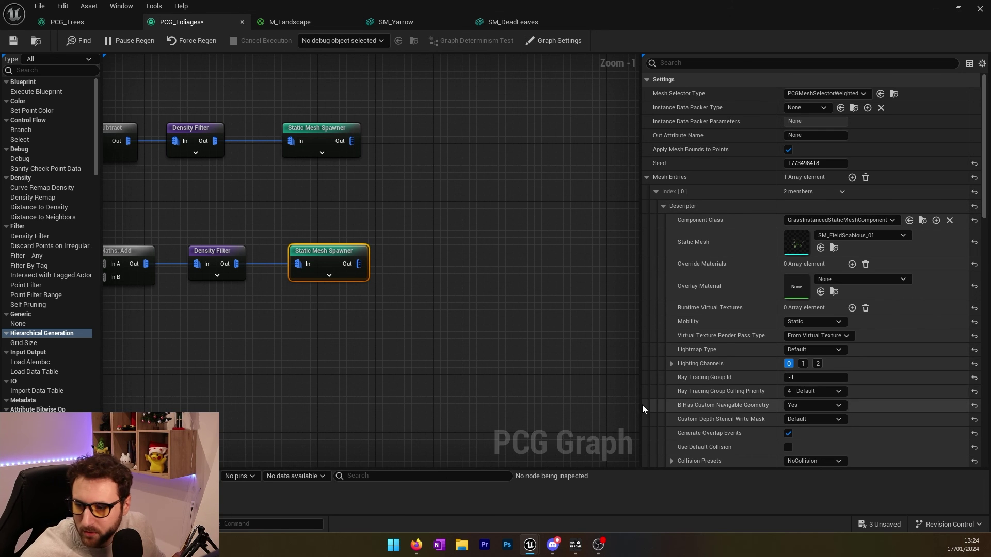
left_click(821, 248)
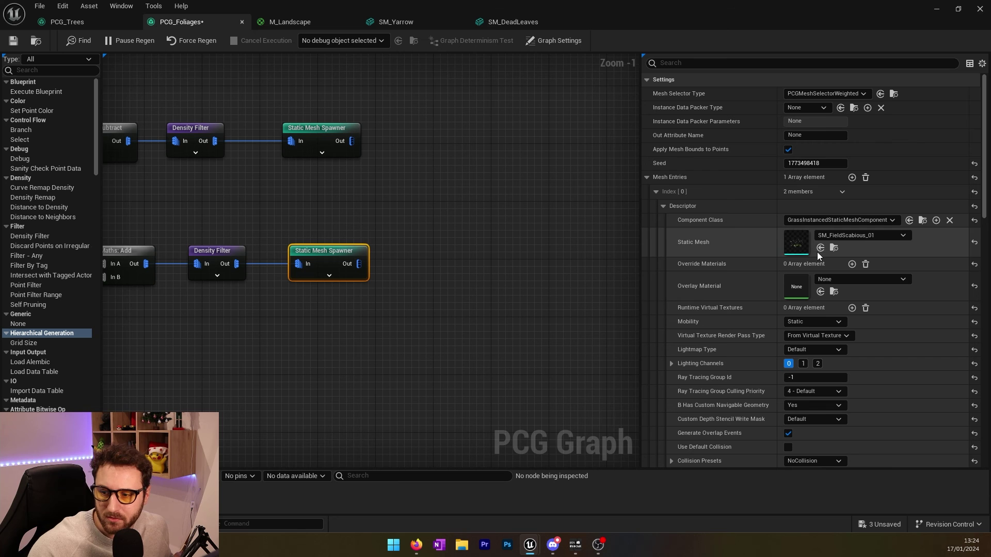
Step: Set the third branch's Transform Points Scale Min to 1.5 and Scale Max to 2.0
right_click_drag(216, 269, 565, 283)
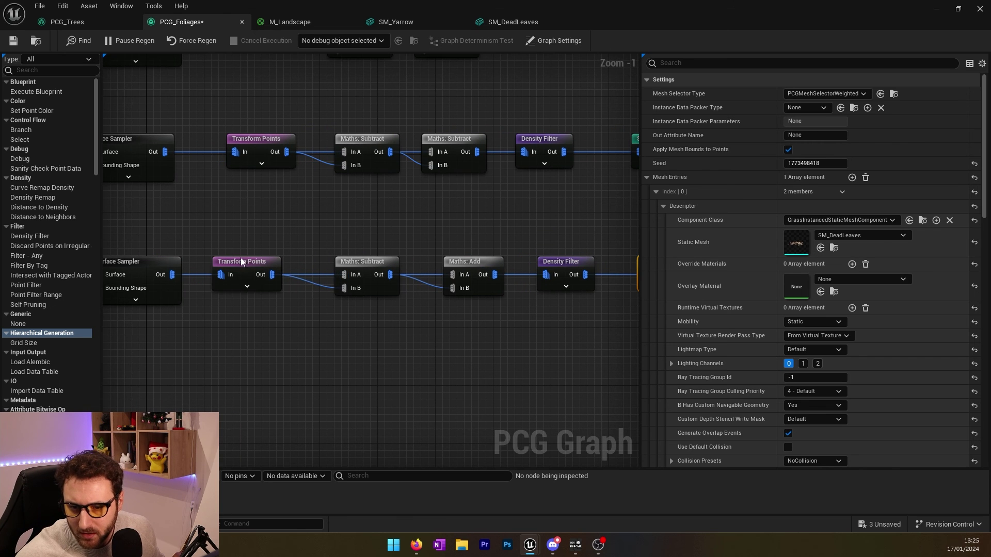
left_click(243, 262)
type("1.")
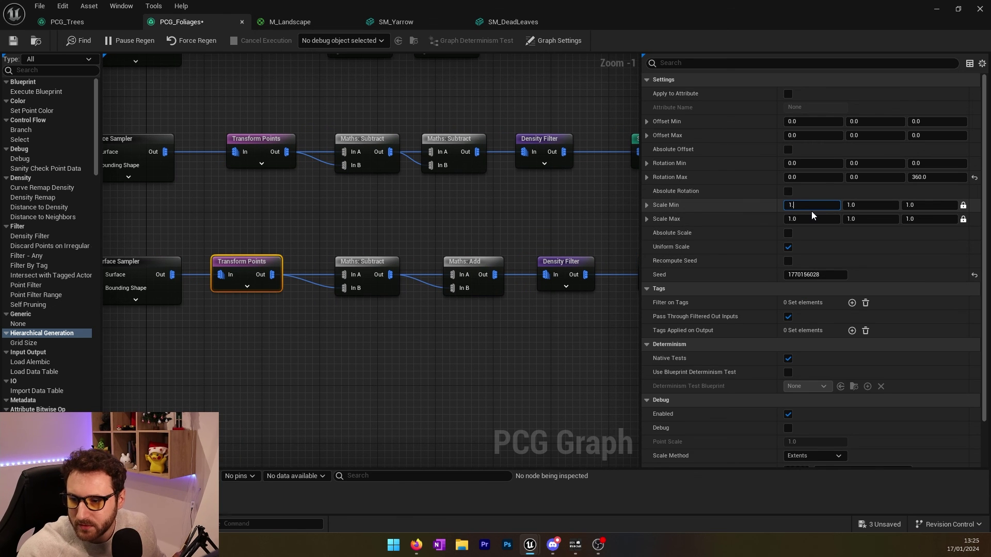
type("5")
key("Return")
left_click(809, 221)
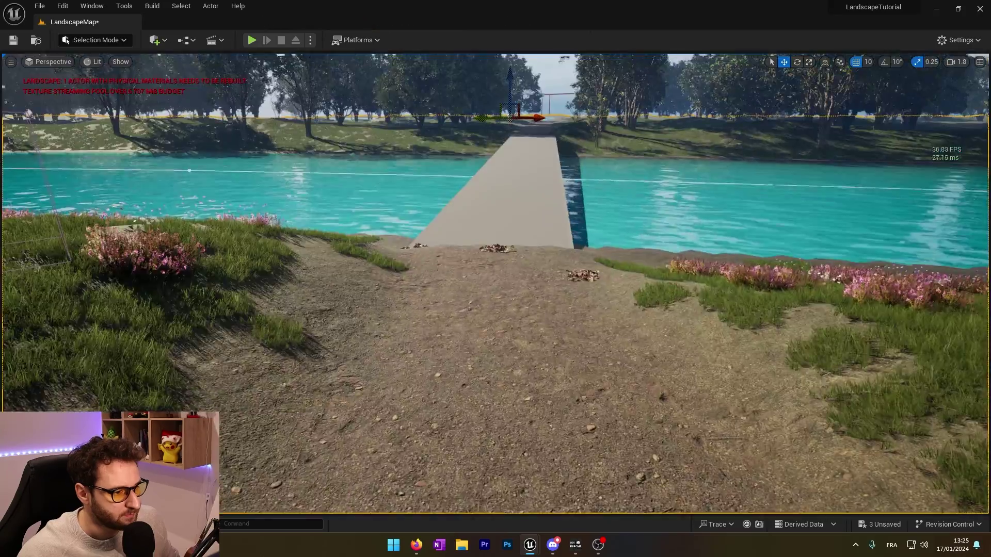
Step: Play the level and run the character along the dirt road to examine the size and spread of the dead leaves
right_click_drag(495, 279, 562, 276)
left_click(252, 39)
left_click(456, 259)
key("w")
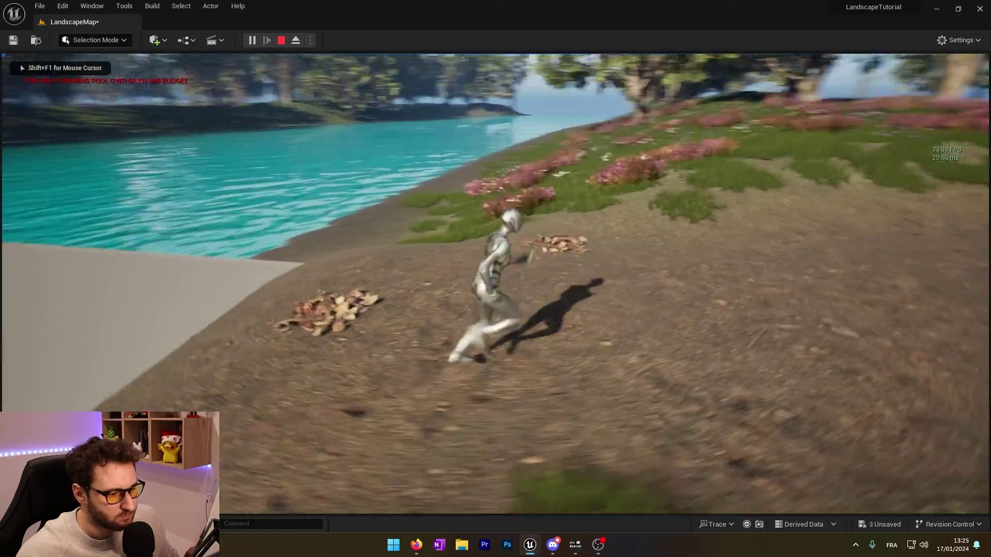
key("space")
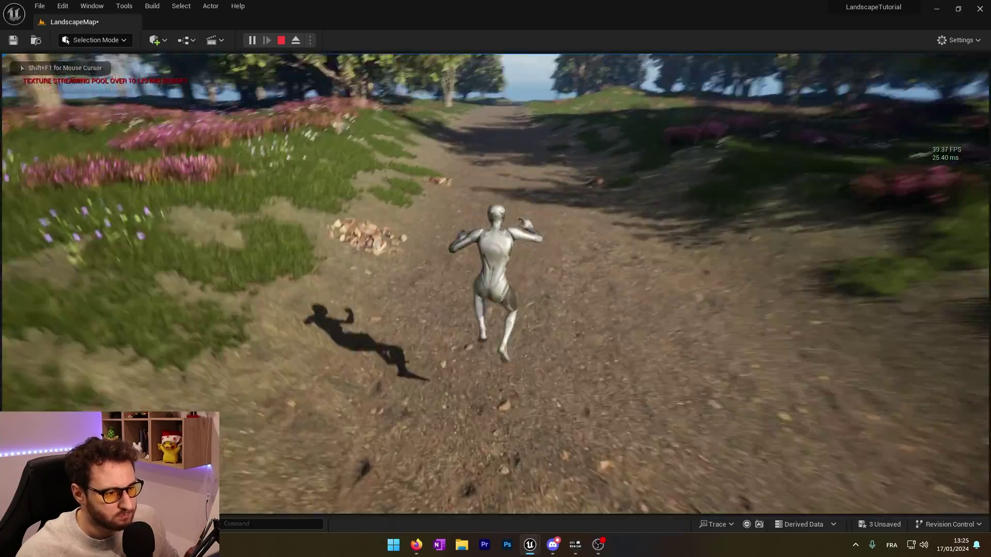
key("w")
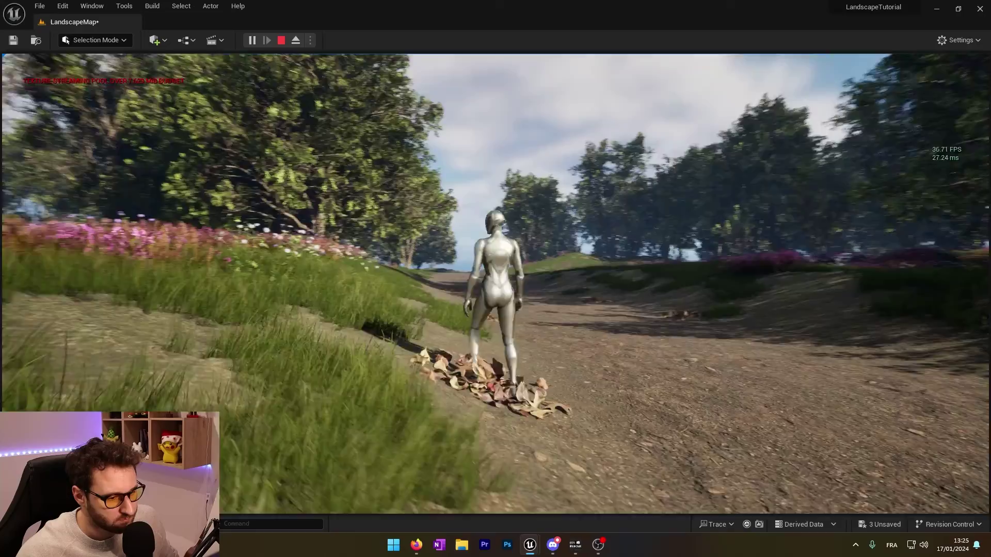
key("w")
key("d")
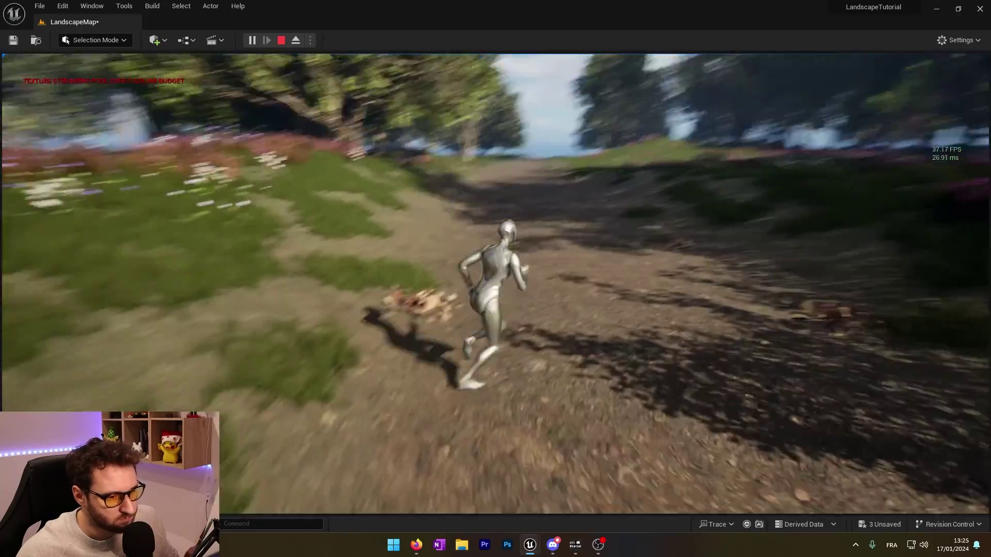
key("w")
key("space")
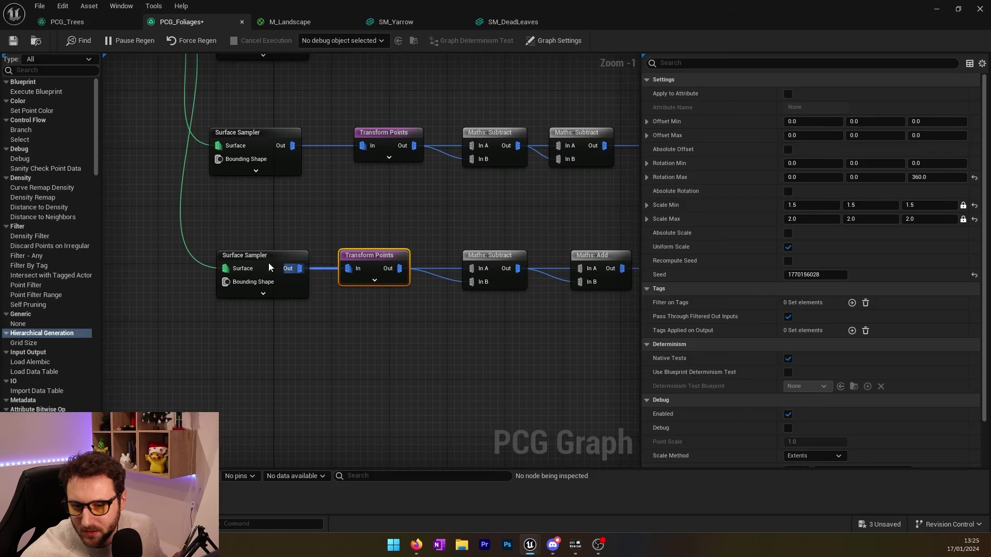
Step: Increase the point density of the third branch's Surface Sampler and check the dead leaves along the dirt road
left_click(284, 270)
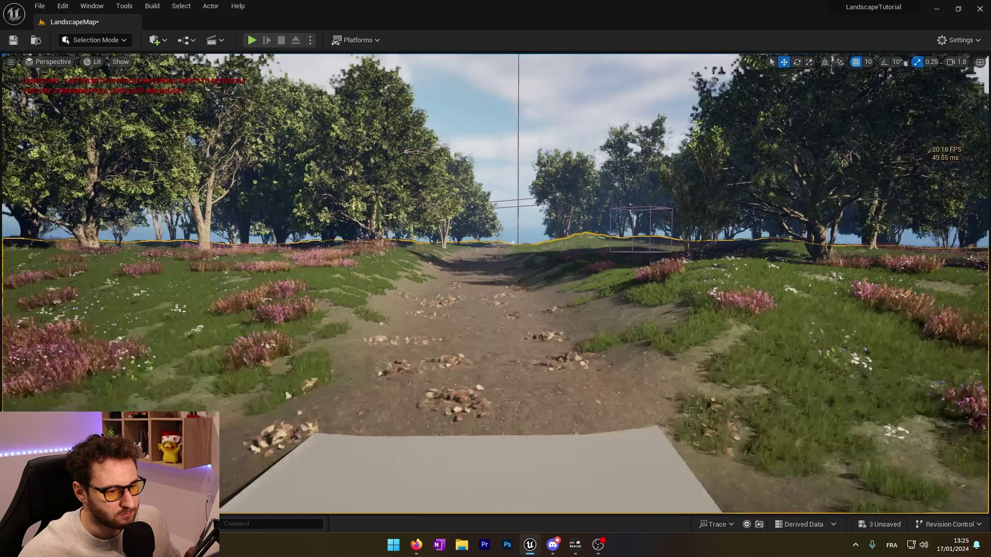
key("w")
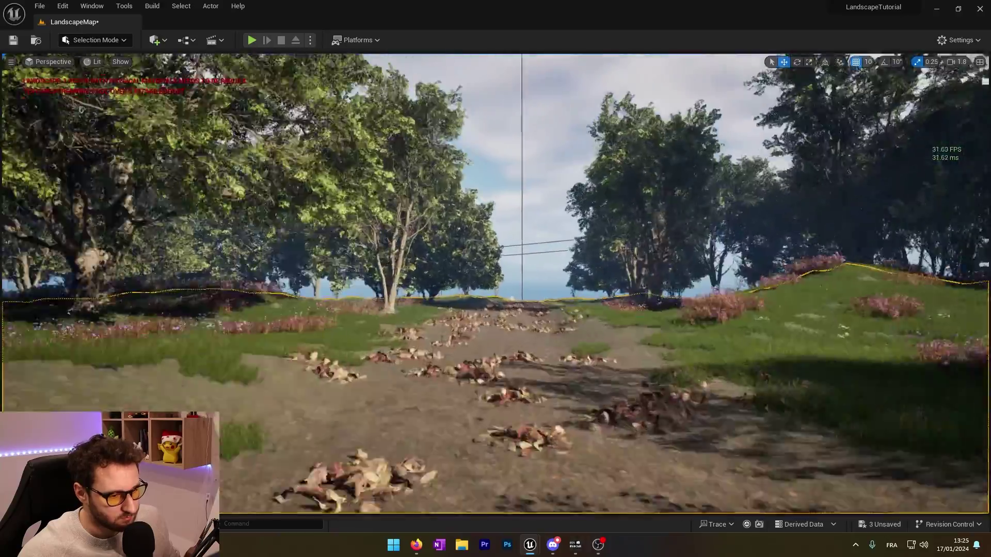
key("w")
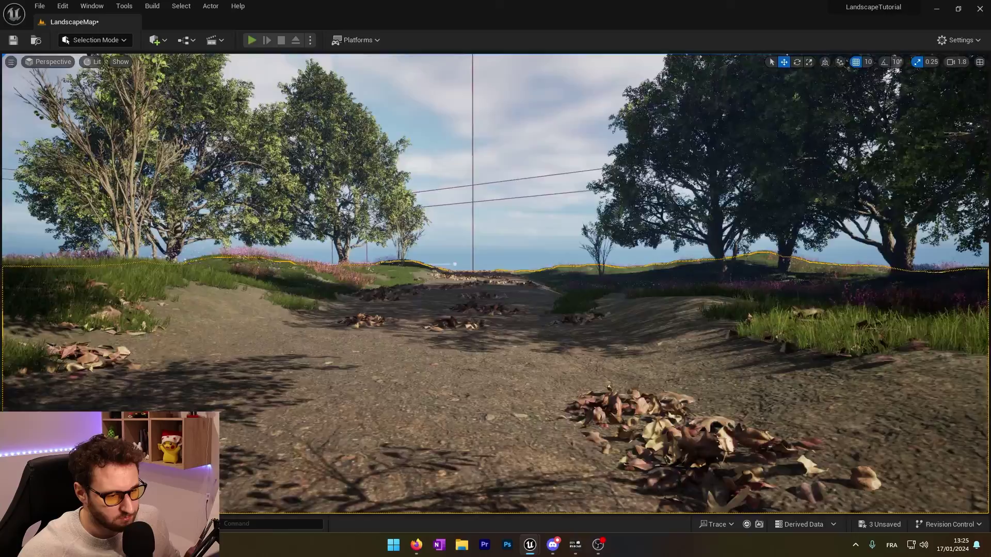
Step: Play-test the level by running through the denser dead leaves on the road, and stop the session
key("alt+p")
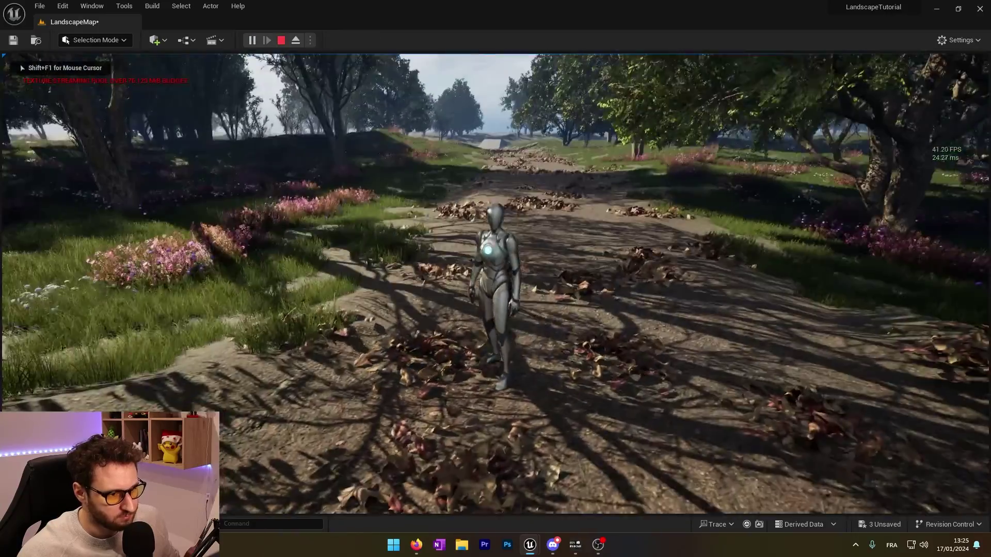
key("w")
key("w")
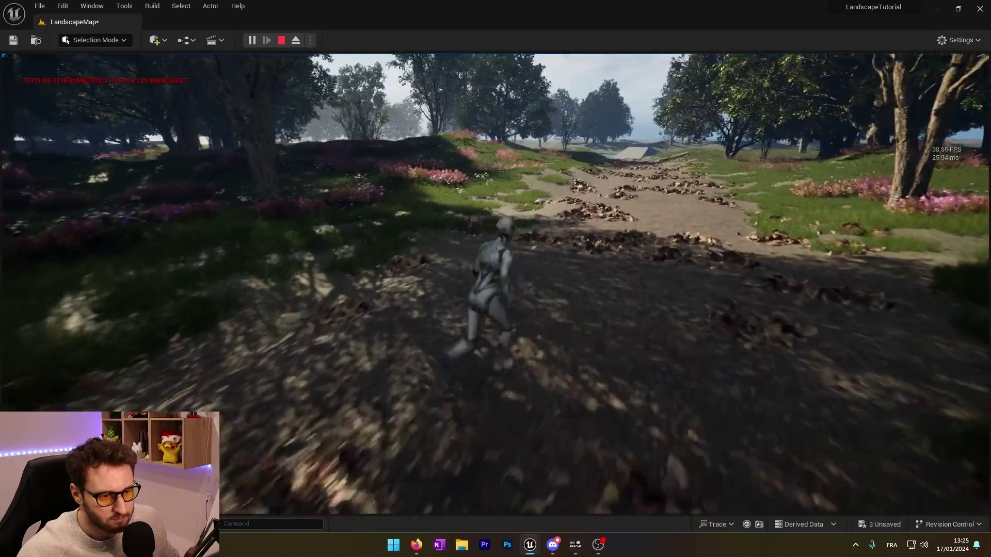
key("w")
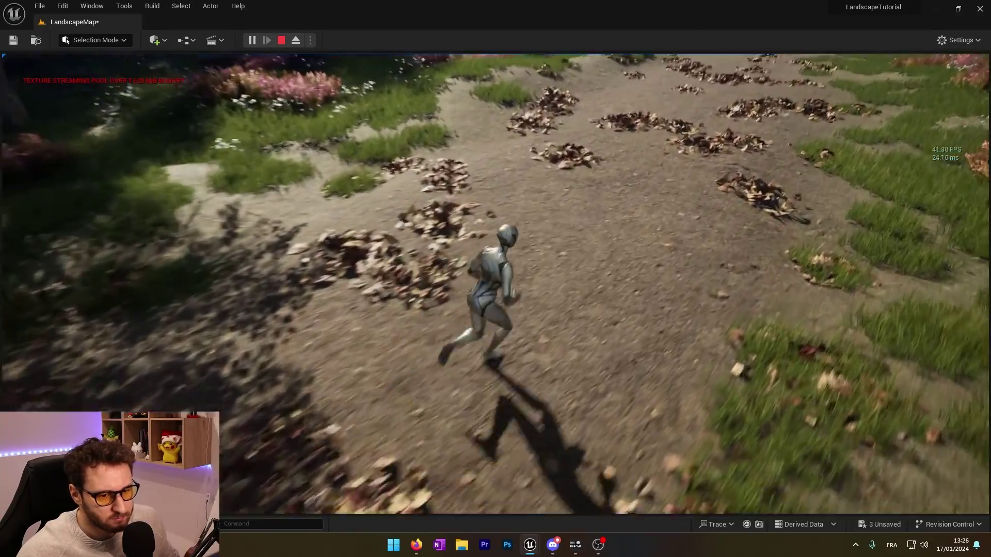
key("w")
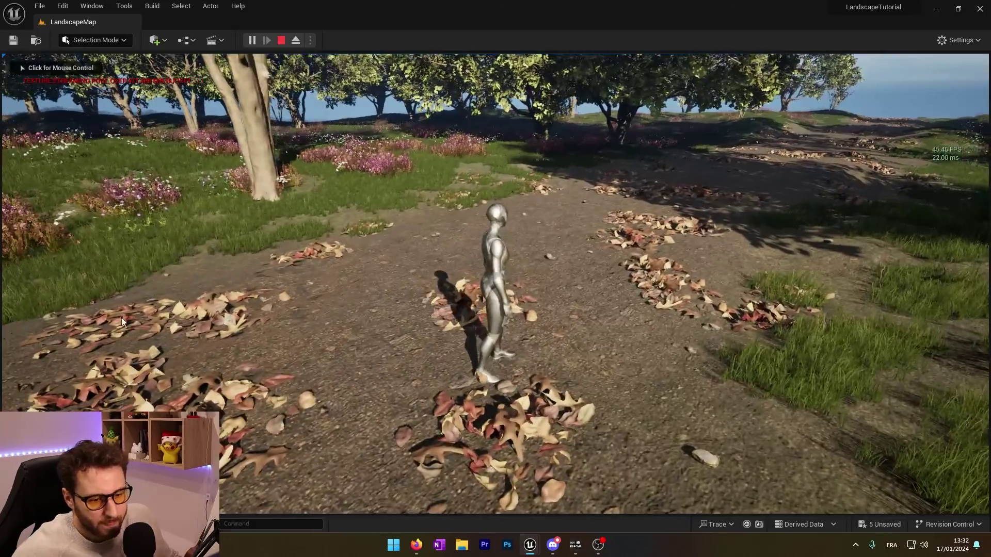
left_click(281, 41)
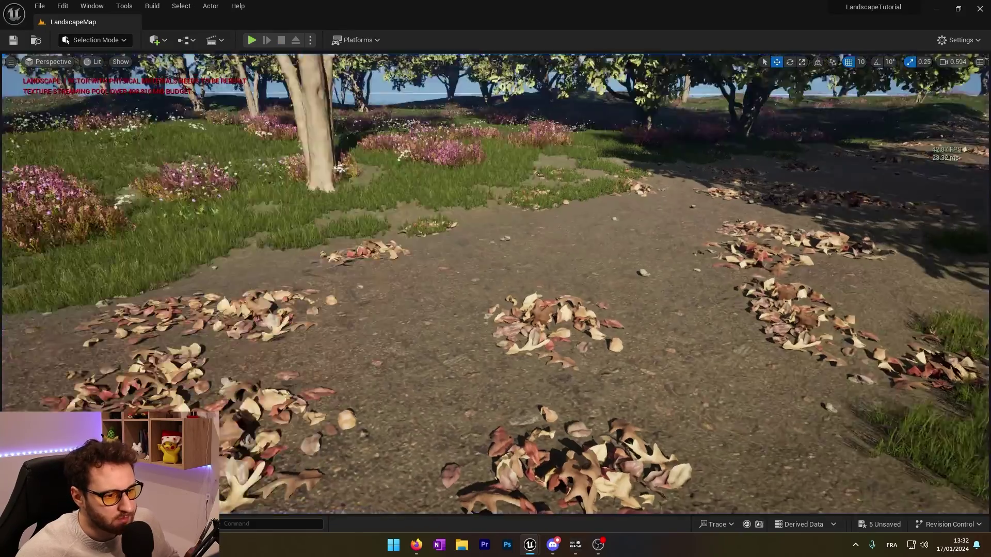
Step: Open the PCG_Trees graph from the project's PCG content folder
right_click_drag(612, 186, 805, 160)
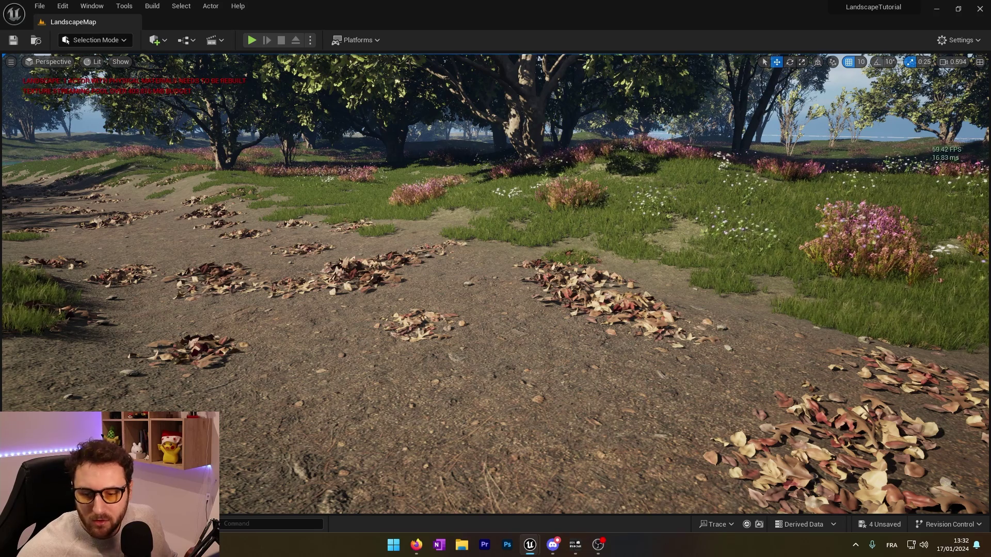
key("ctrl+space")
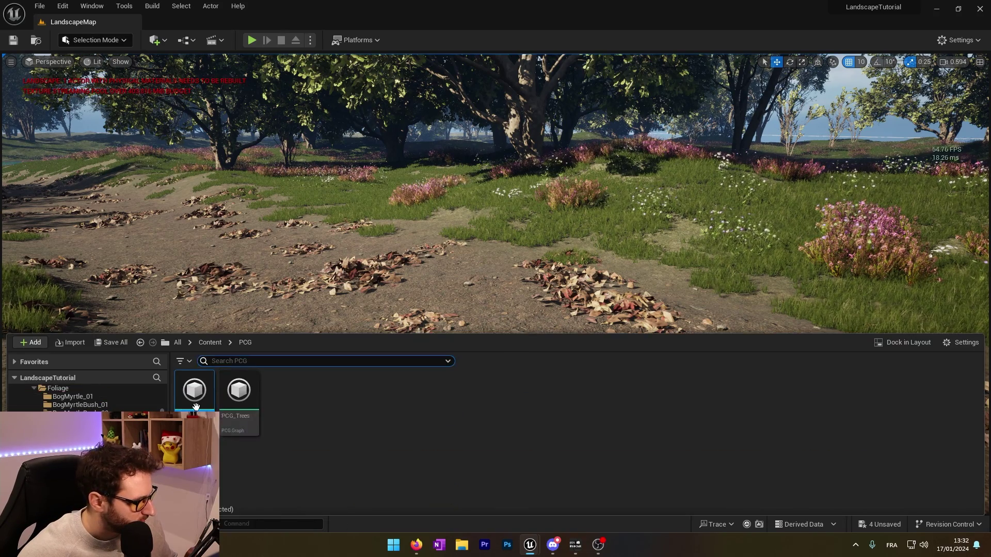
double_click(234, 400)
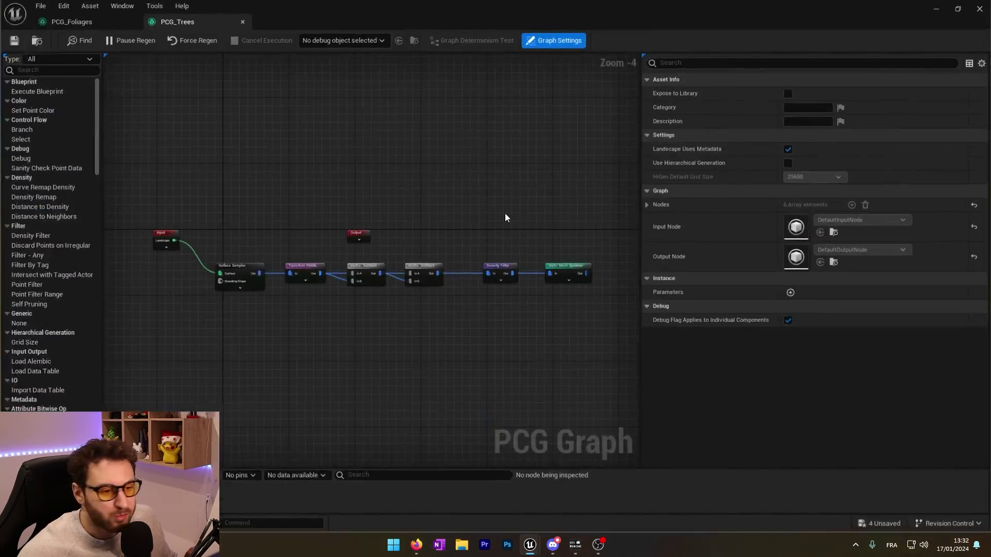
Step: Add a Difference node and connect the tree branch's Density Filter output to its Differences input instead of Source
left_click_drag(401, 257, 428, 322)
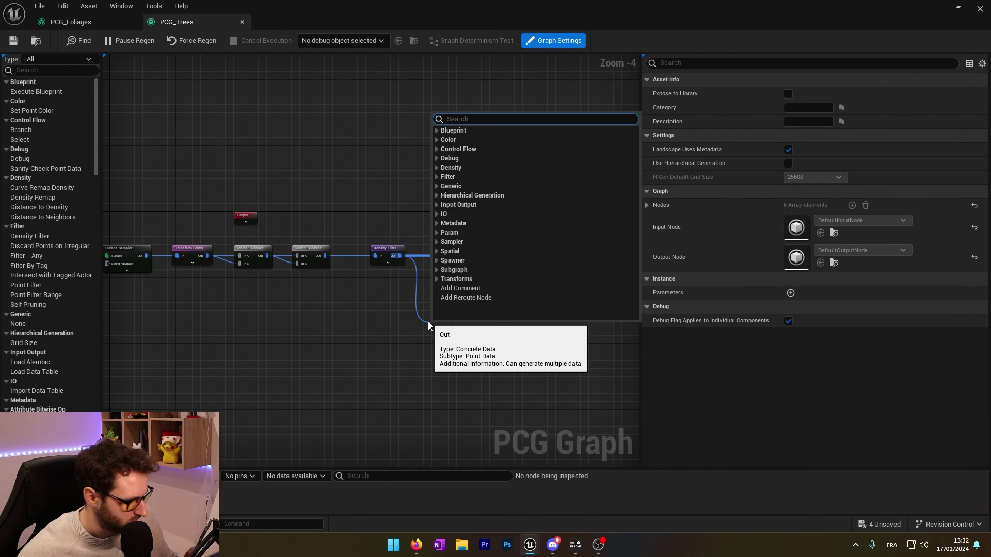
type("diff")
key("Return")
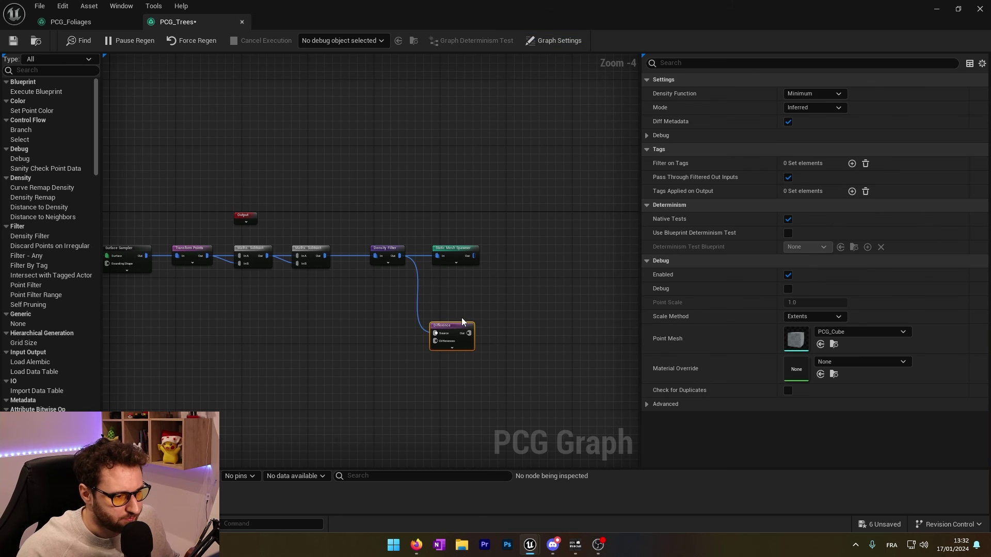
left_click(420, 321, "alt")
left_click_drag(402, 256, 435, 341)
Step: Duplicate the Surface Sampler, Transform Points and both Subtract nodes, placing the copies as a second branch below the originals
scroll(445, 305, "up", 2)
right_click_drag(509, 243, 547, 174)
right_click_drag(342, 221, 396, 248)
scroll(397, 248, "down", 1)
left_click_drag(417, 225, 168, 173)
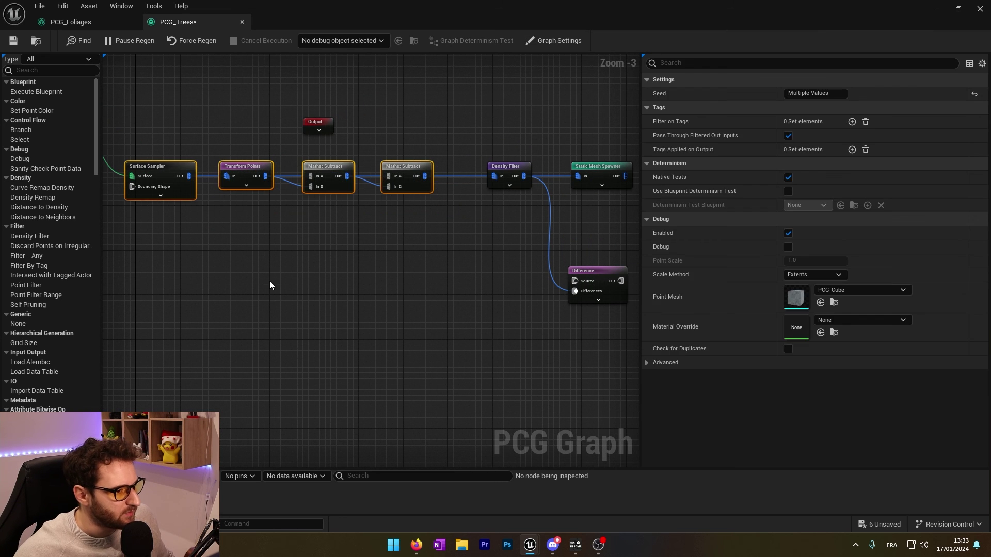
key("ctrl+d")
left_click_drag(435, 253, 100, 319)
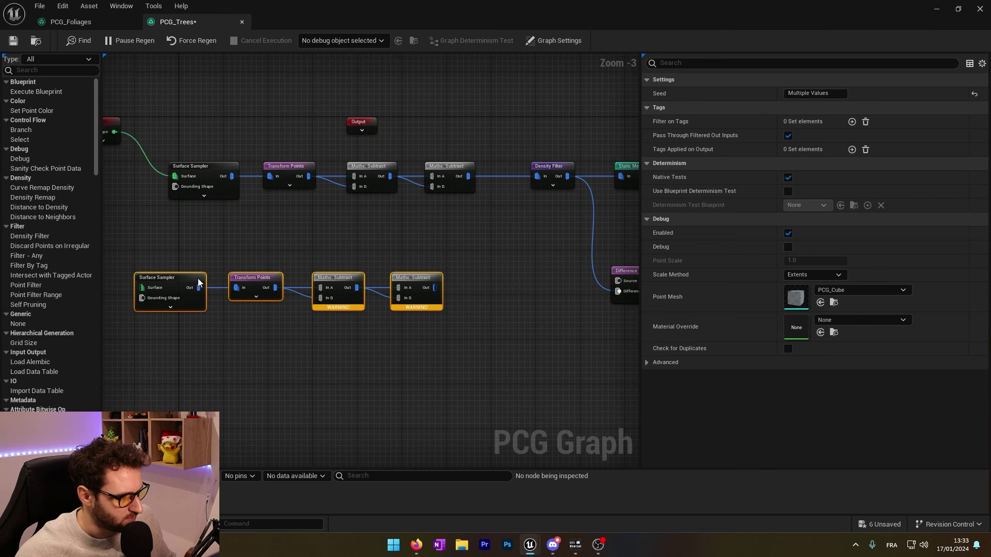
left_click_drag(175, 281, 214, 277)
Step: Copy the Density Filter to the end of the second branch and connect its output to the Difference node's Source
right_click_drag(532, 318, 391, 316)
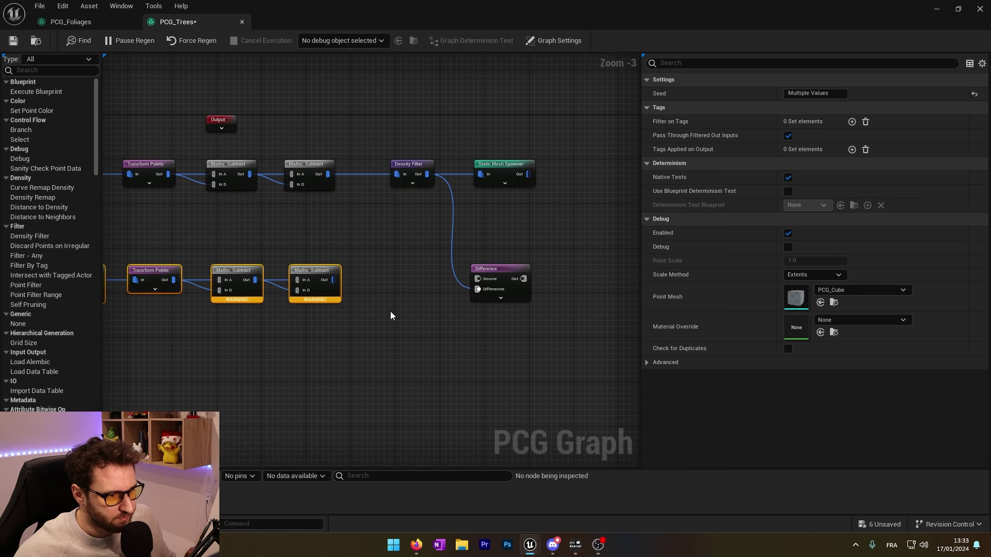
left_click(415, 163)
key("ctrl+c")
key("ctrl+v")
left_click_drag(392, 285, 333, 280)
key("F2")
left_click_drag(419, 281, 479, 283)
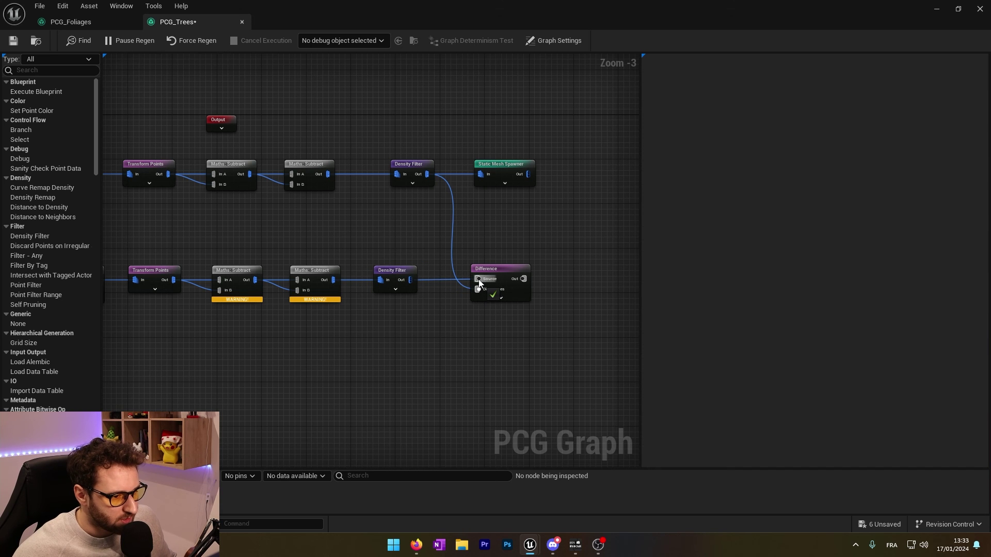
Step: Connect the Input node's Landscape output to the second branch's Surface Sampler and save the graph
left_click(520, 276)
key("Home")
left_click_drag(231, 293, 164, 143)
left_click(253, 285)
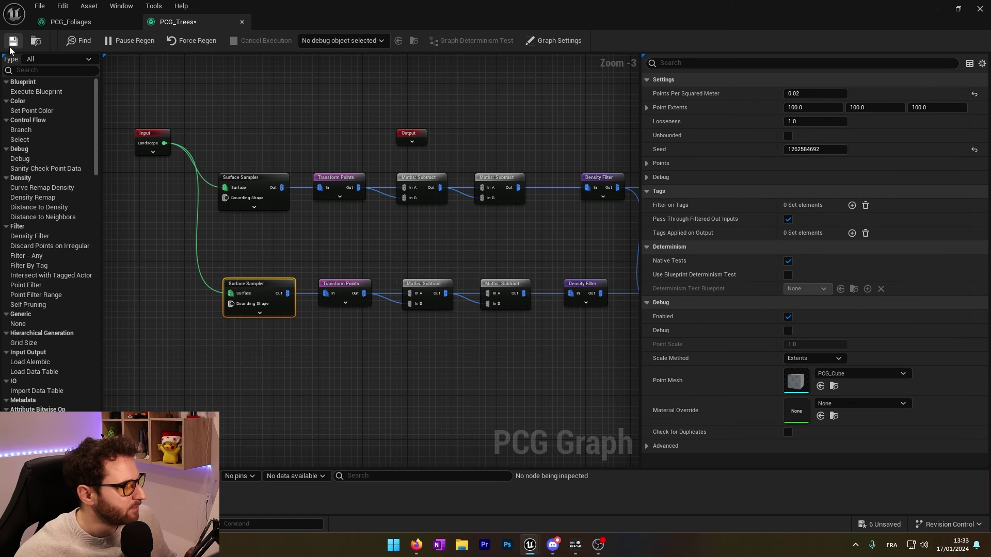
Step: Enable debug display on the Difference node and check its points in the level
scroll(405, 236, "down", 1)
right_click_drag(405, 236, 241, 240)
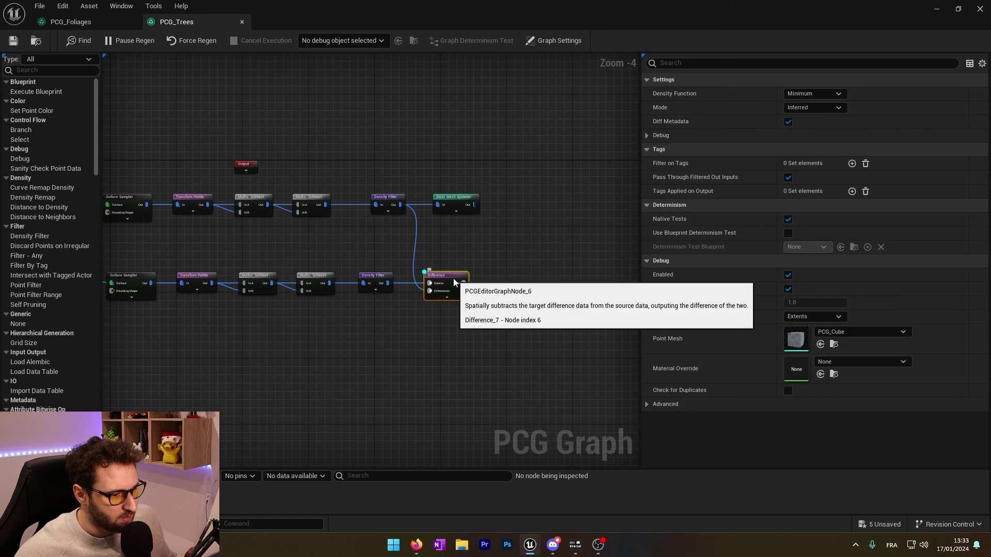
left_click_drag(401, 26, 990, 129)
right_click_drag(619, 252, 585, 251)
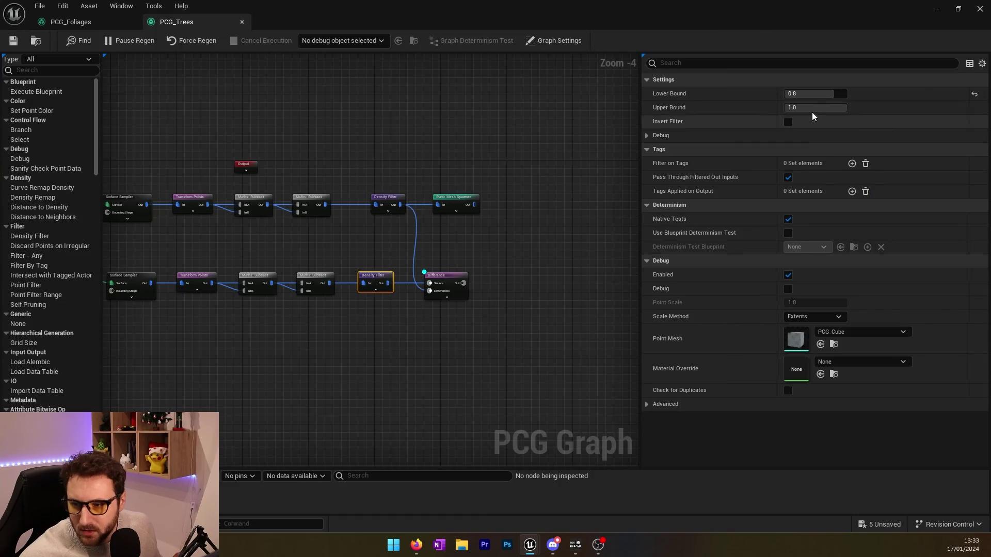
Step: Set the second branch's Density Filter Lower Bound to 0.896 and check the debug cubes among the trees
left_click_drag(812, 94, 841, 94)
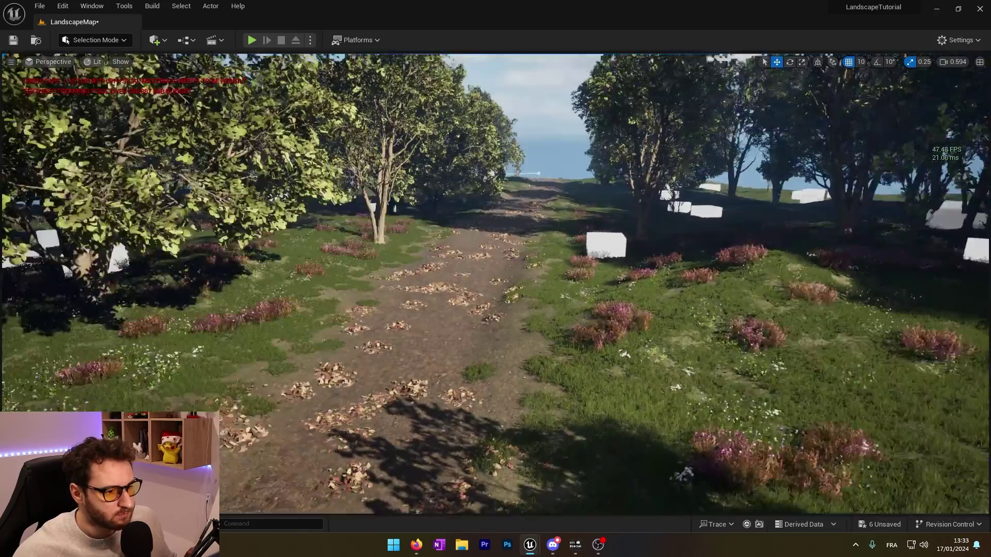
key("w")
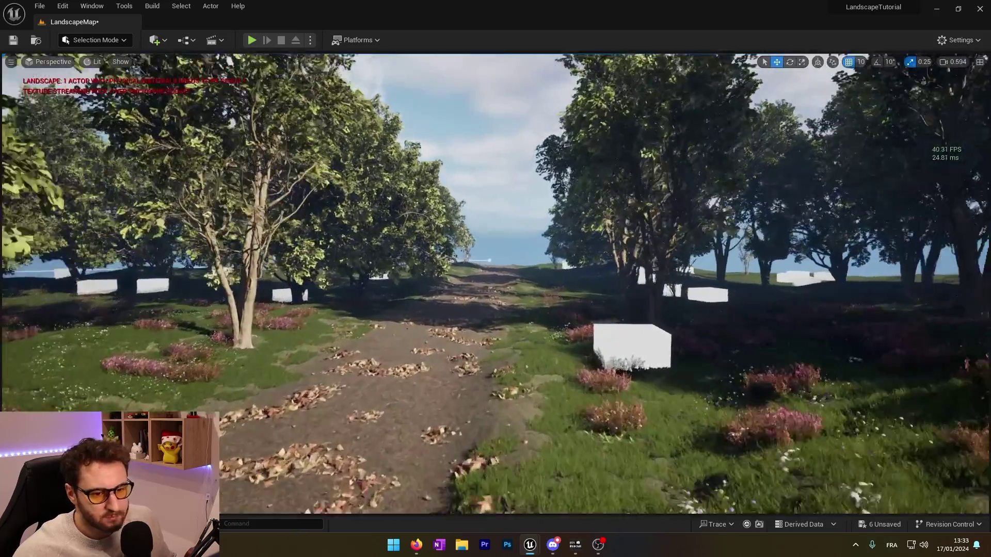
key("w")
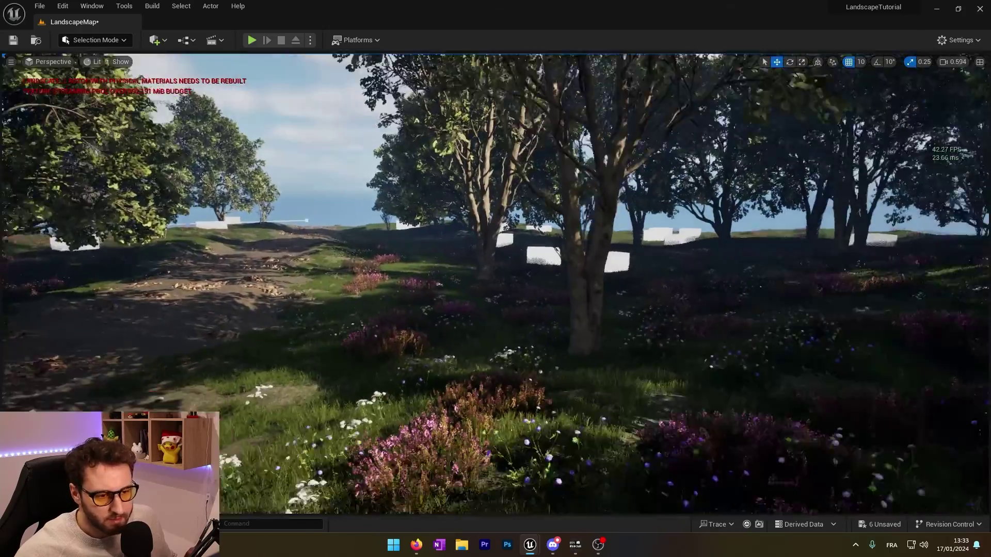
key("s")
left_click_drag(524, 0, 525, 1)
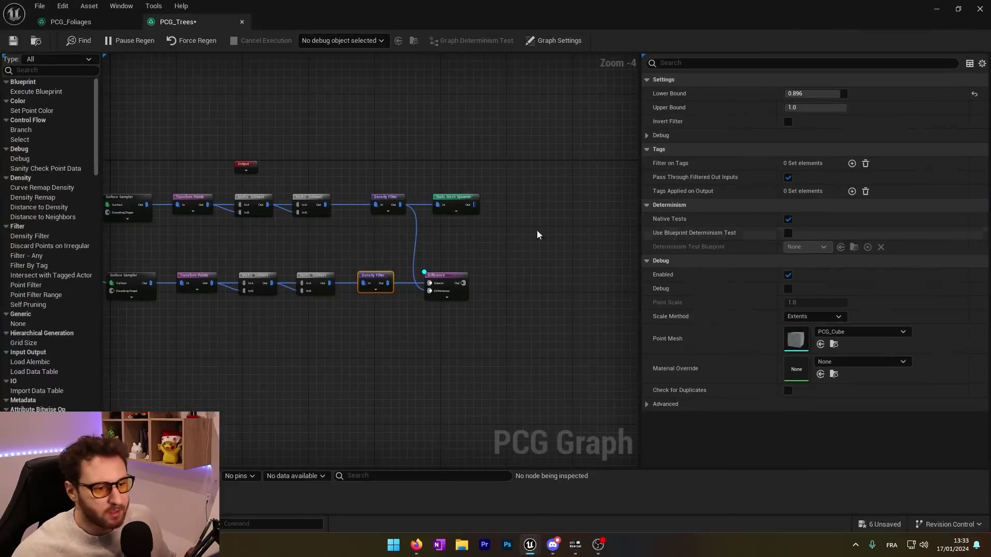
Step: Duplicate the Static Mesh Spawner and place the copy after the Difference node
left_click(459, 204)
key("ctrl+d")
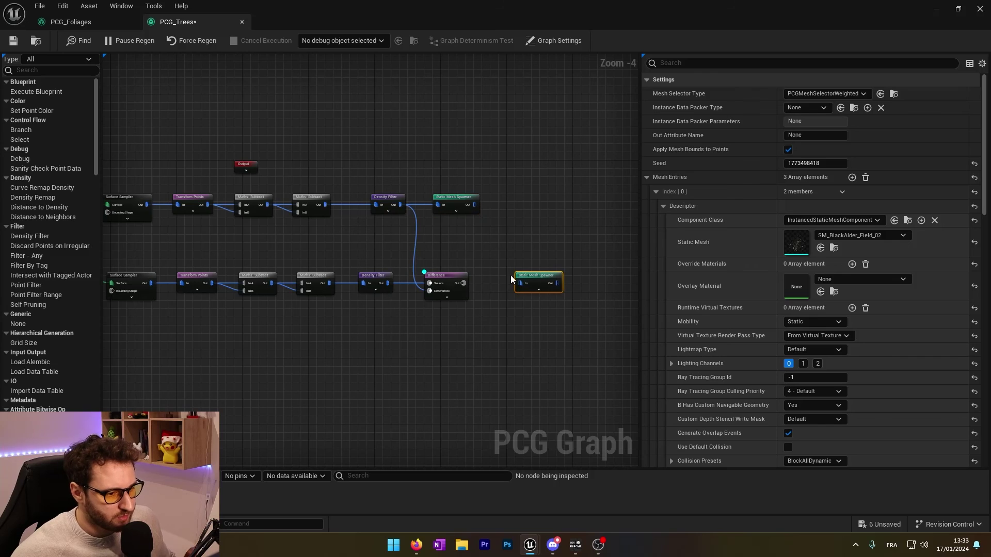
scroll(516, 281, "up", 4)
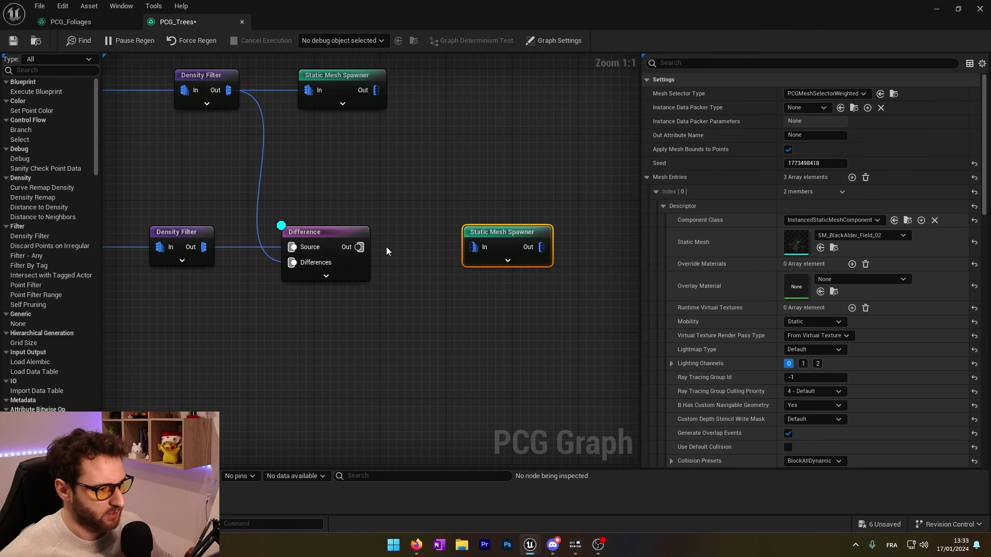
Step: Replace the duplicated spawner's three tree meshes with boulder meshes, using SM_LargePlainsBoulder002 for the second entry, and save the graph
left_click(861, 235)
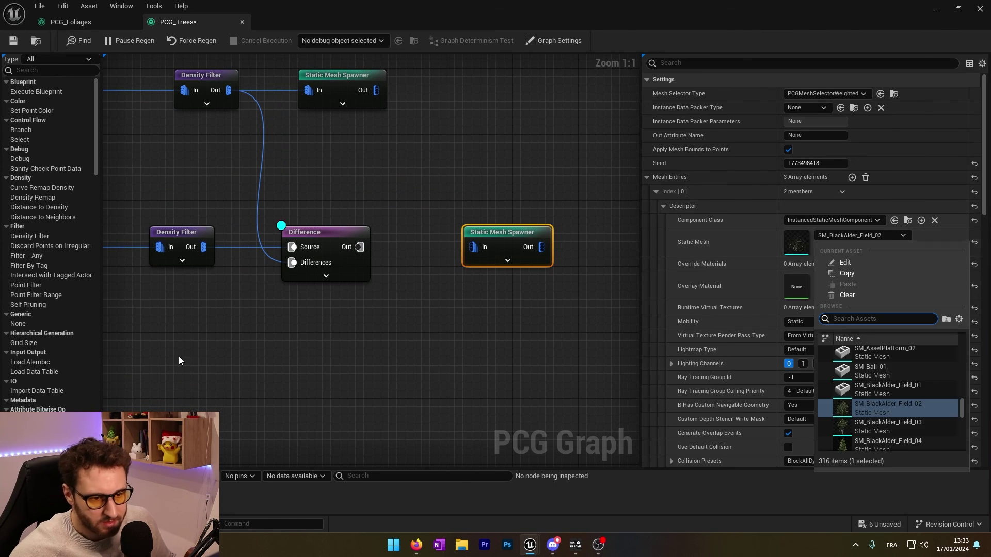
key("Escape")
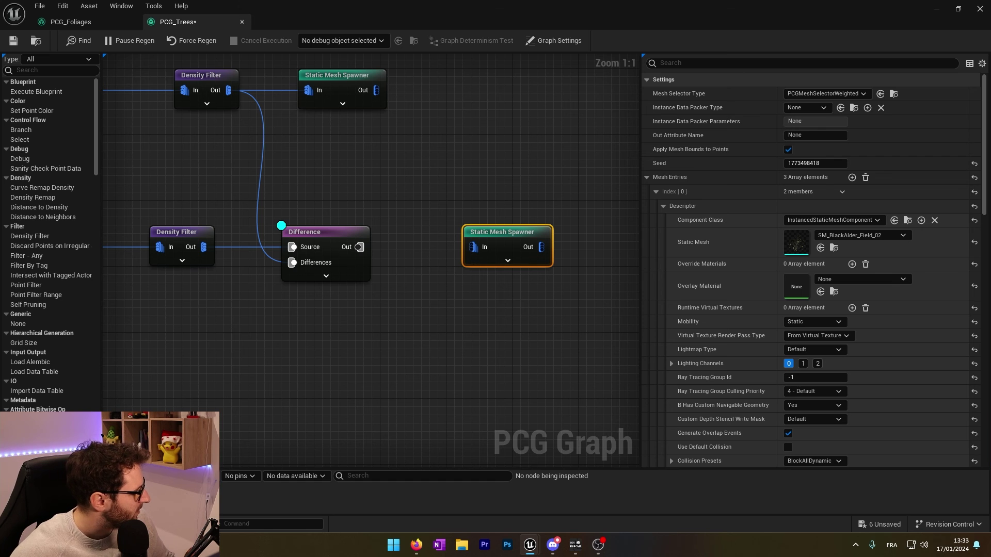
left_click(820, 251)
left_click(663, 206)
left_click(656, 235)
left_click(665, 248)
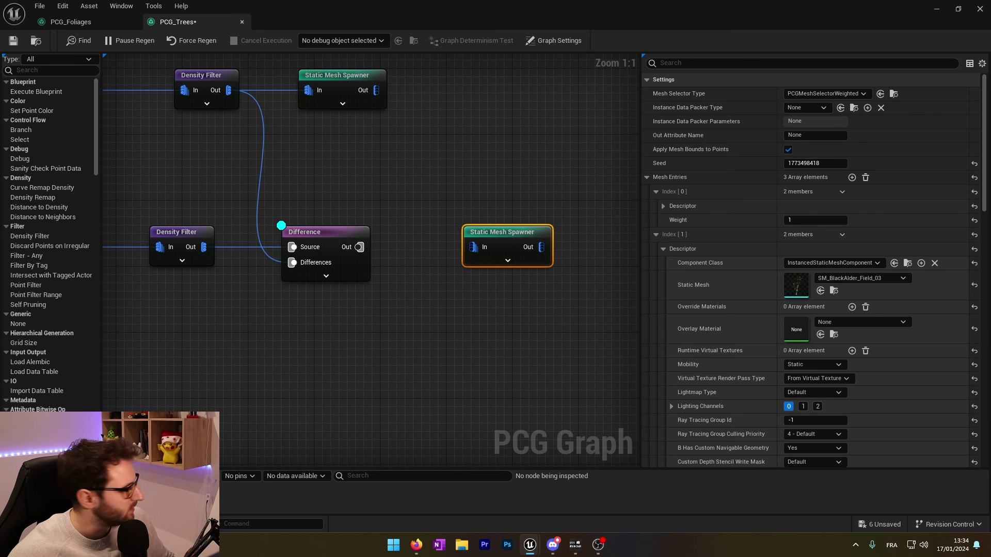
left_click(821, 291)
key("ctrl+s")
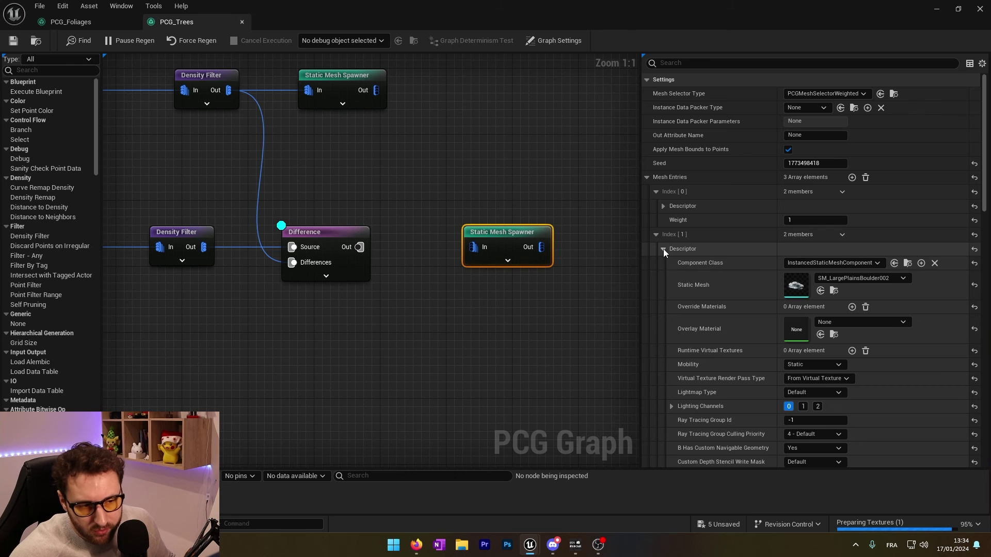
left_click(664, 248)
left_click(662, 292)
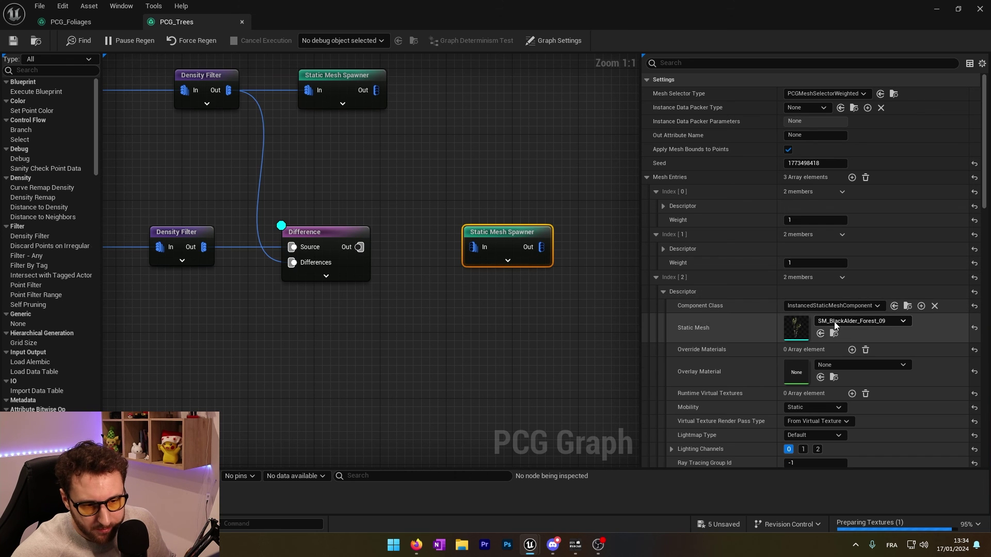
left_click(822, 333)
Step: Connect the Difference output to the boulder Static Mesh Spawner through a To Point conversion and bring the level into view
left_click(385, 256)
left_click_drag(358, 247, 480, 247)
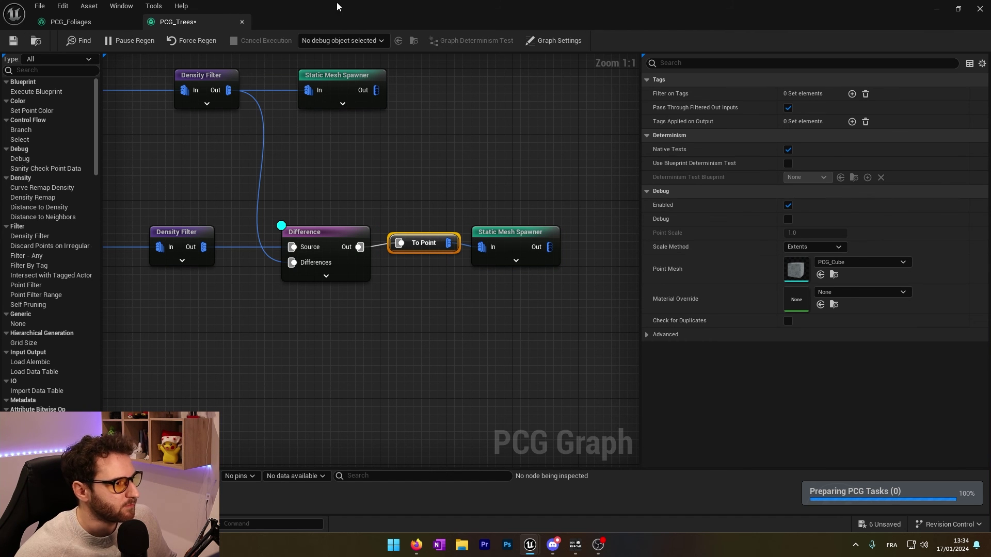
left_click_drag(349, 3, 990, 11)
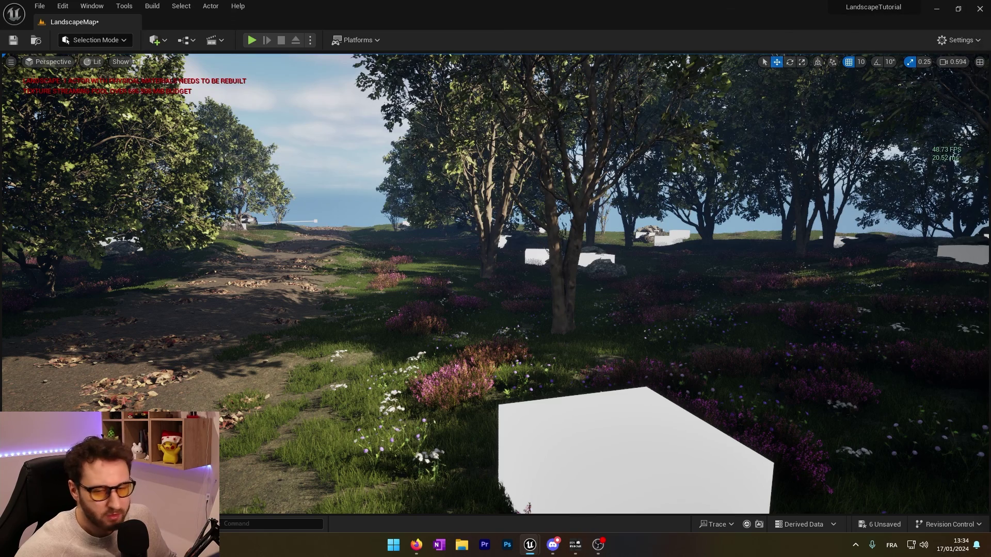
Step: Look over the boulders spawned among the trees and beside the dirt road, save, and play the level
left_click(616, 335)
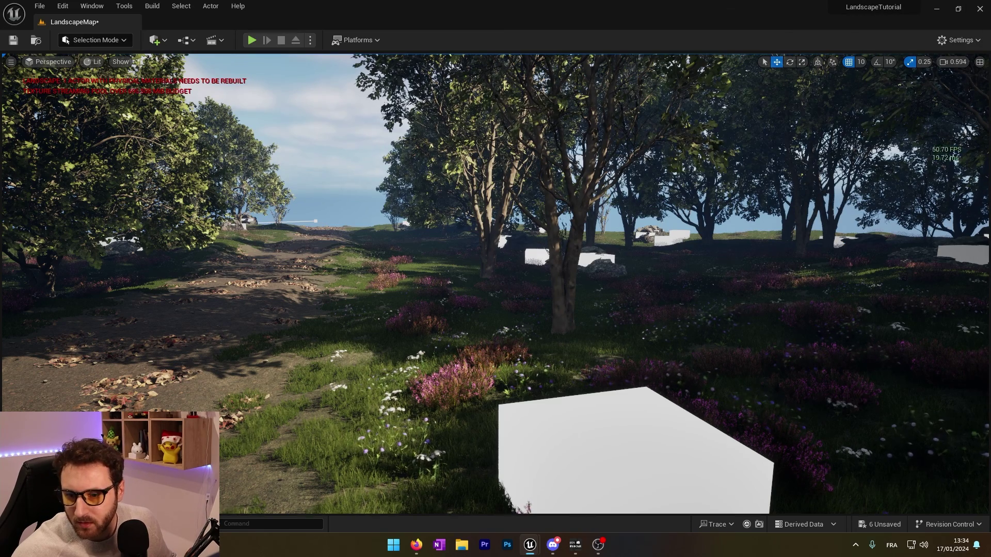
right_click_drag(616, 336, 841, 344)
right_click_drag(427, 284, 642, 283)
left_click(527, 306)
left_click(480, 366)
right_click_drag(483, 368, 320, 368)
key("ctrl+s")
key("alt+p")
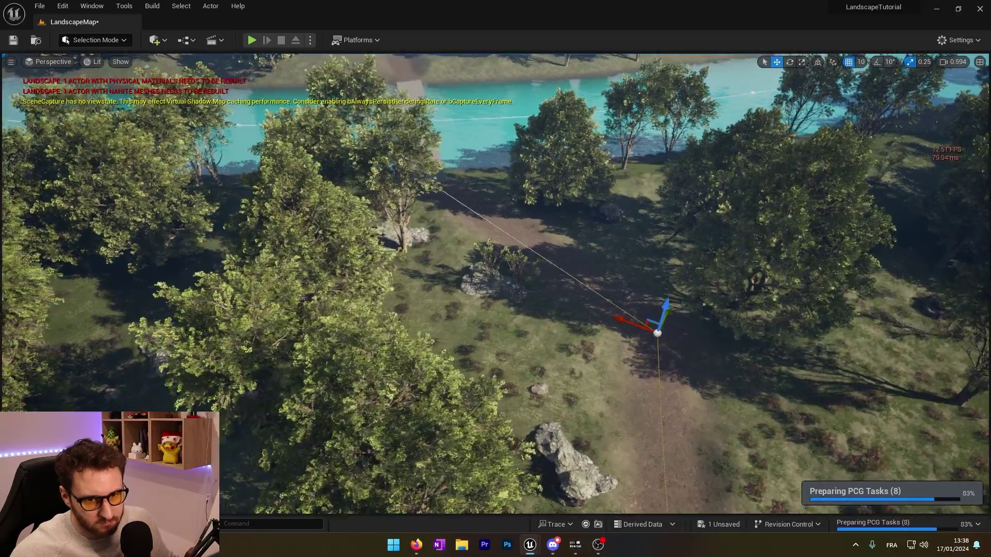
Step: Move the selected spline point of the dirt road sideways to reroute the path through the forest
right_click_drag(496, 284, 519, 289)
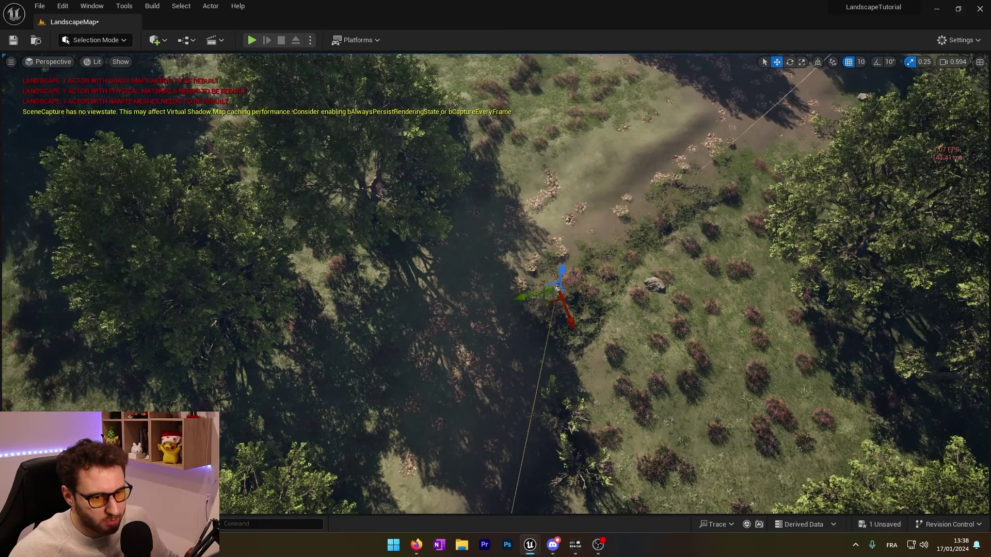
right_click_drag(495, 284, 522, 286)
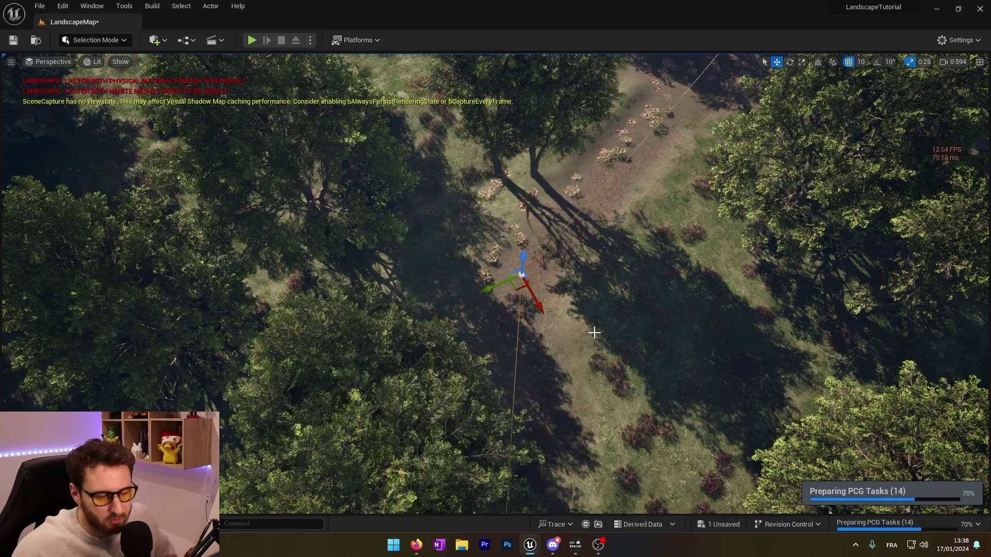
scroll(606, 314, "up", 5)
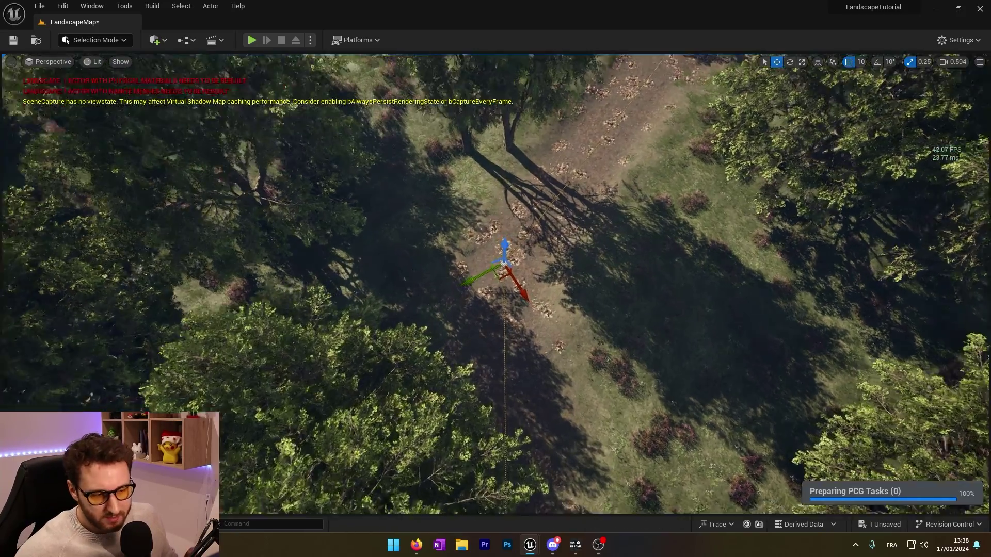
scroll(607, 314, "up", 6)
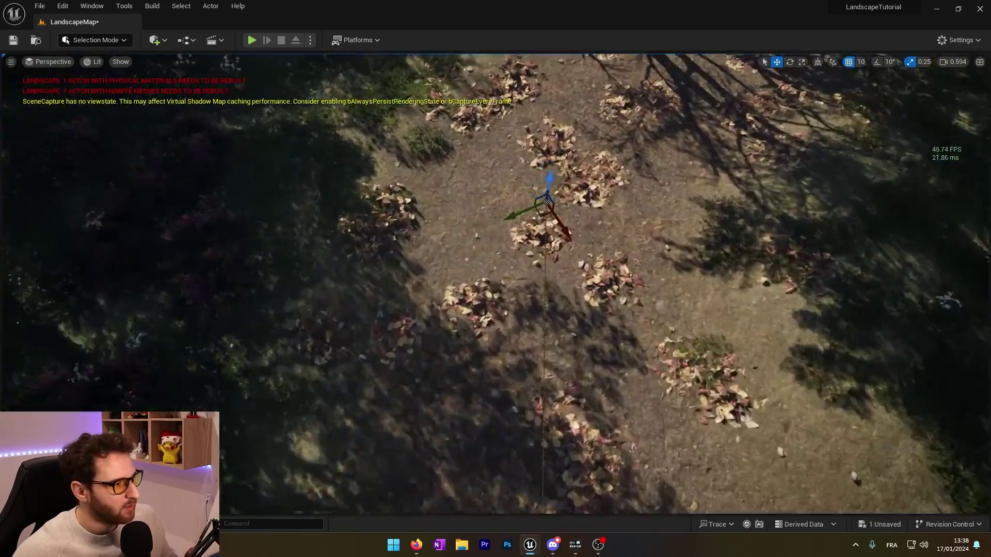
scroll(466, 388, "down", 8)
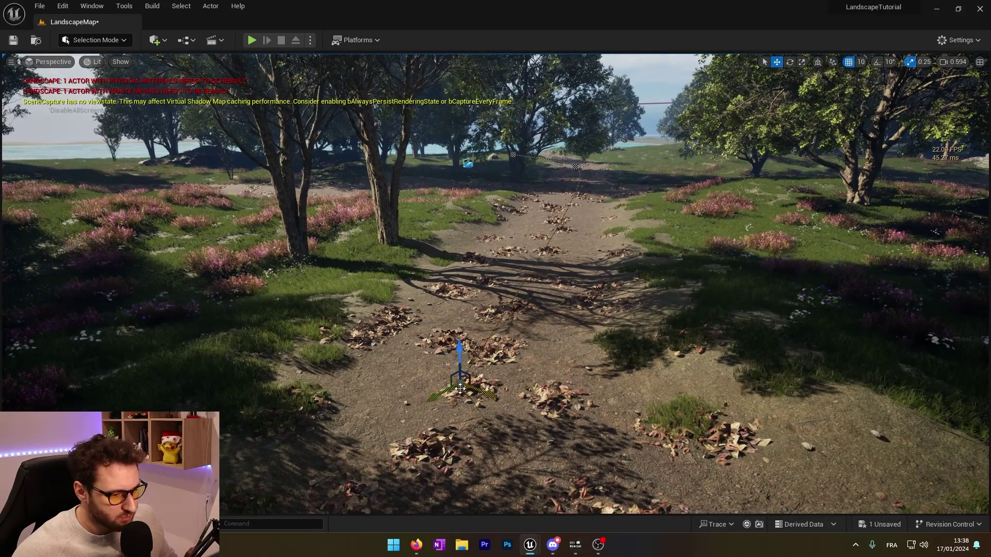
left_click_drag(467, 388, 686, 374)
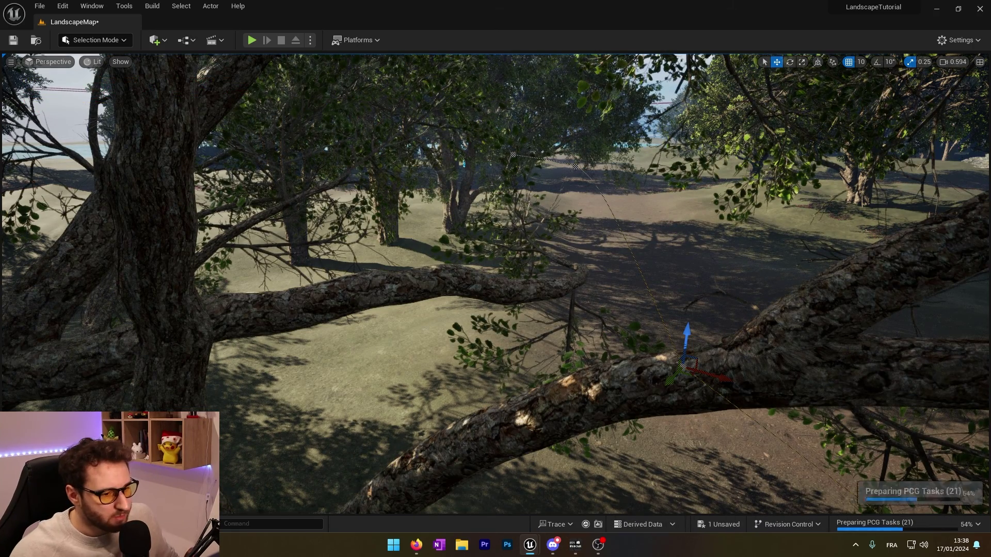
Step: Fly along the rerouted road and over the lake, river and bridge to examine the regenerated trees, leaves and boulders
key("d")
right_click_drag(619, 309, 677, 363)
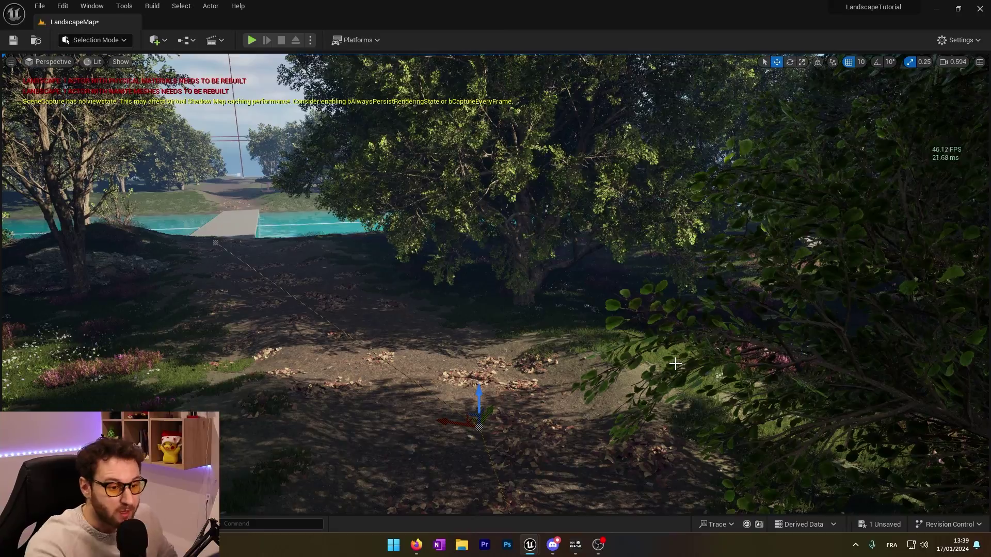
key("w")
mouse_move(675, 364)
right_mouse_down()
mouse_move(598, 299)
mouse_move(617, 276)
mouse_move(646, 277)
mouse_move(650, 232)
mouse_move(774, 320)
mouse_move(867, 331)
right_mouse_up()
key("s")
key("w")
key("s")
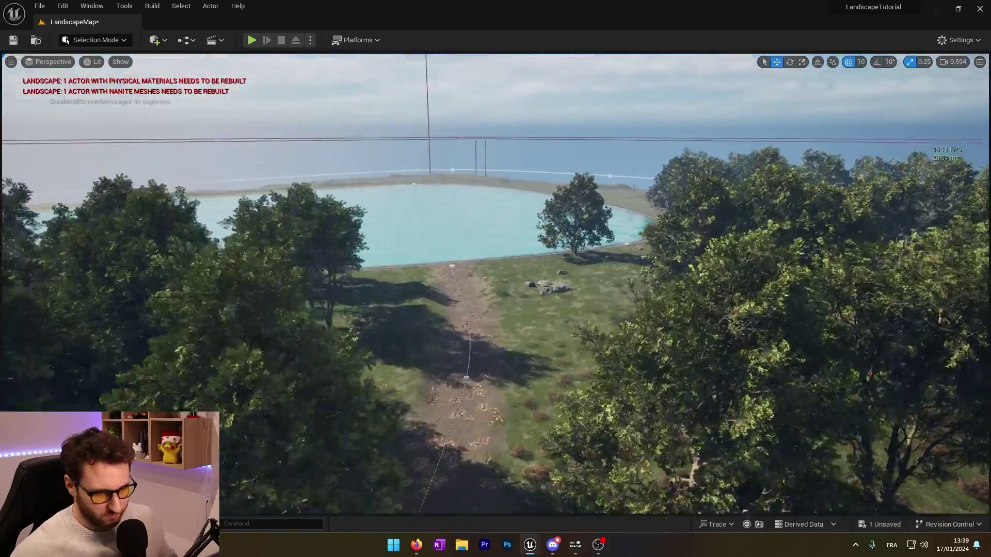
mouse_move(867, 331)
right_mouse_down()
mouse_move(919, 397)
mouse_move(960, 413)
mouse_move(934, 406)
mouse_move(898, 325)
mouse_move(981, 346)
mouse_move(924, 325)
right_mouse_up()
key("s")
key("s")
key("w")
right_click_drag(519, 316, 539, 310)
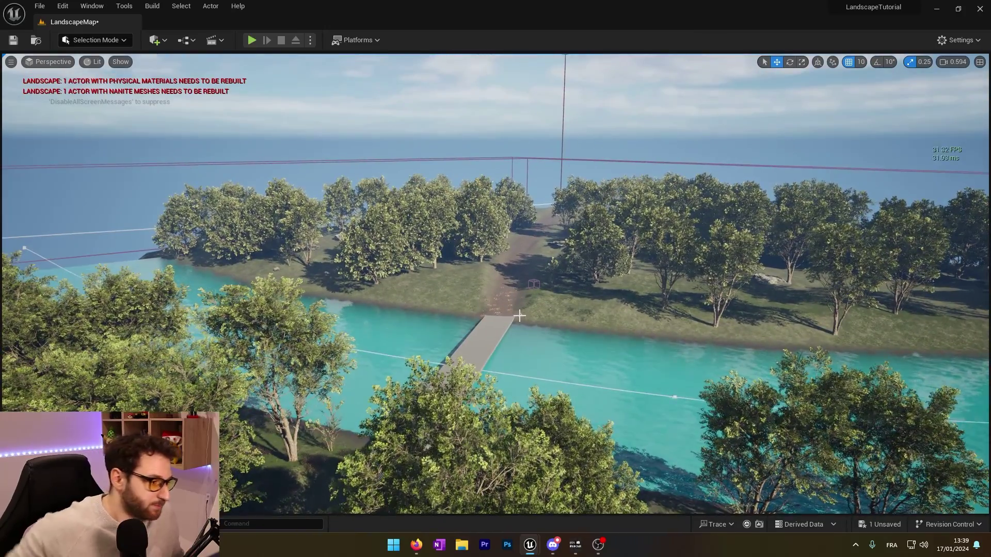
Step: Select the river's spline point beside the bridge and narrow the river there by moving its width handle inward
right_click_drag(552, 336, 465, 341)
key("d")
right_click_drag(464, 268, 465, 283)
left_click(490, 237)
left_click(520, 305)
key("d")
right_click_drag(521, 304, 490, 317)
left_click(440, 282)
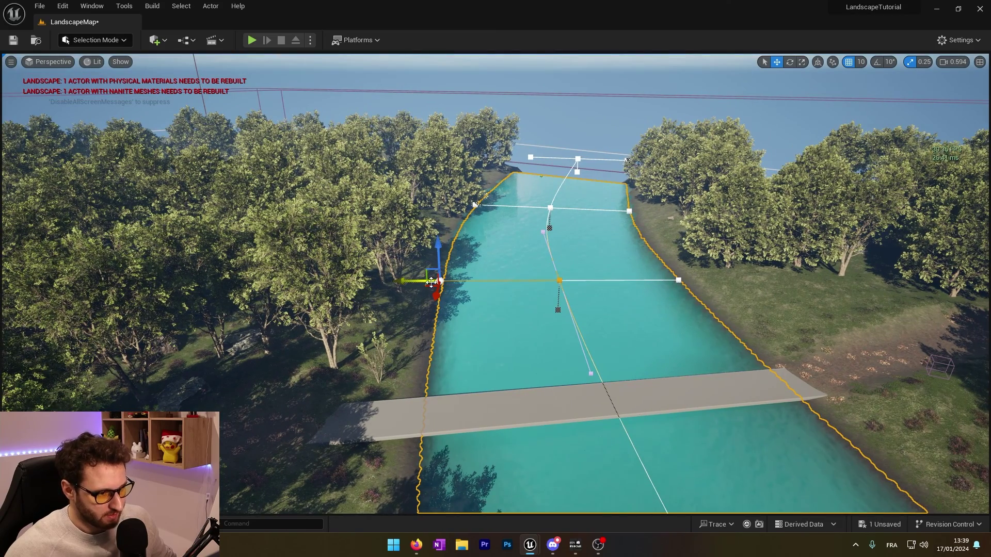
left_click_drag(407, 282, 524, 305)
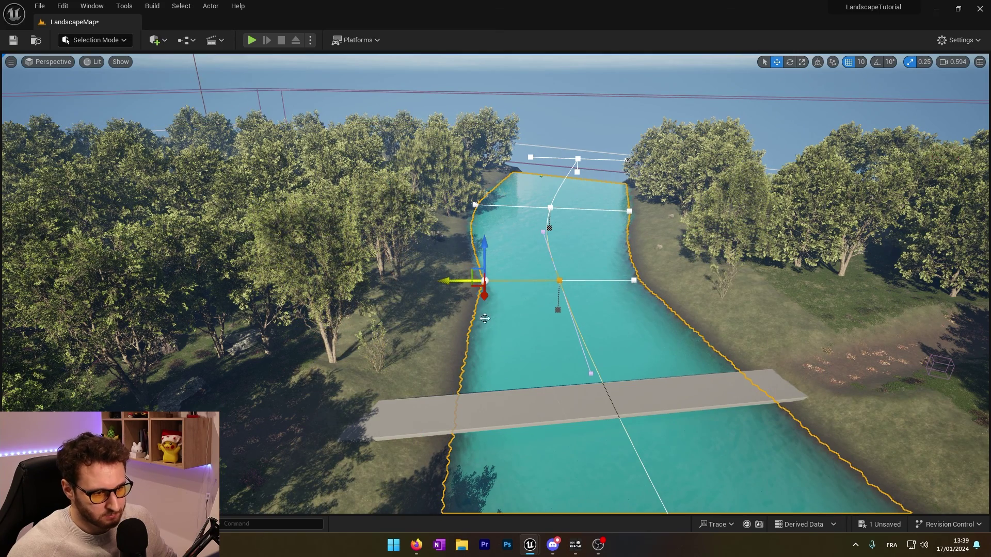
Step: Narrow the river at its next spline point, on the near side of the bridge, by moving that point's width handle inward
right_click_drag(450, 284, 454, 317)
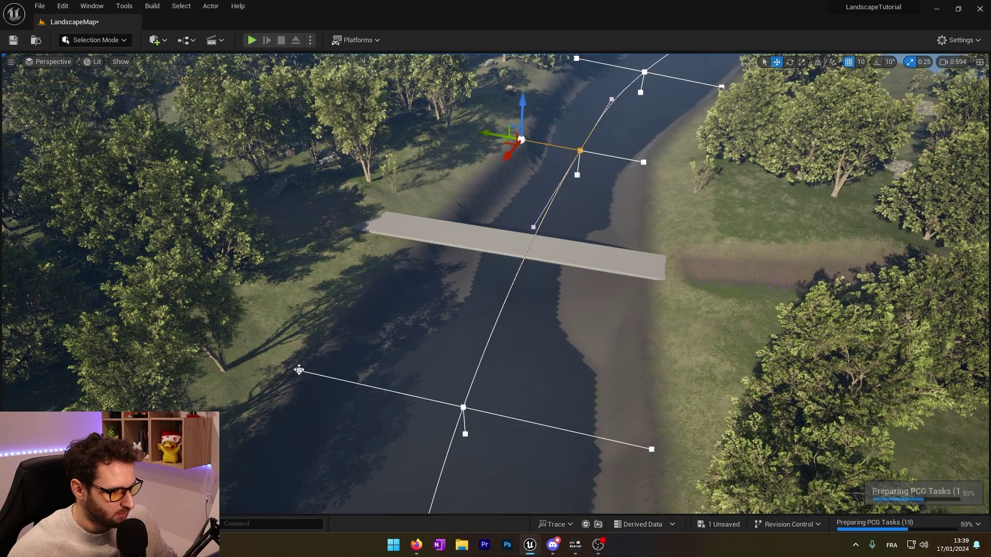
left_click(300, 370)
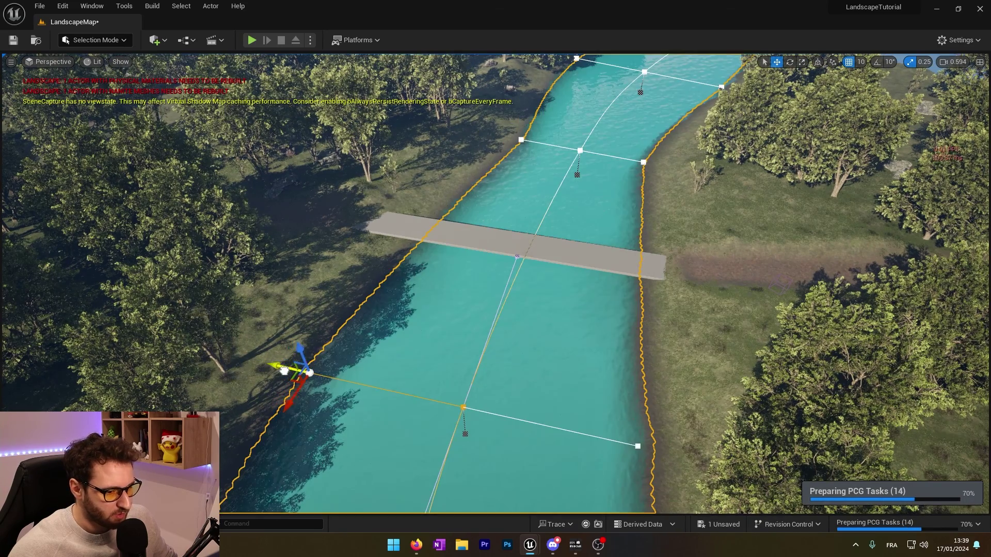
left_click_drag(284, 371, 320, 379)
Step: Select the river's spline point just beyond the bridge and move it far sideways into the forest to bend the river
right_click_drag(611, 311, 579, 312)
key("w")
key("d")
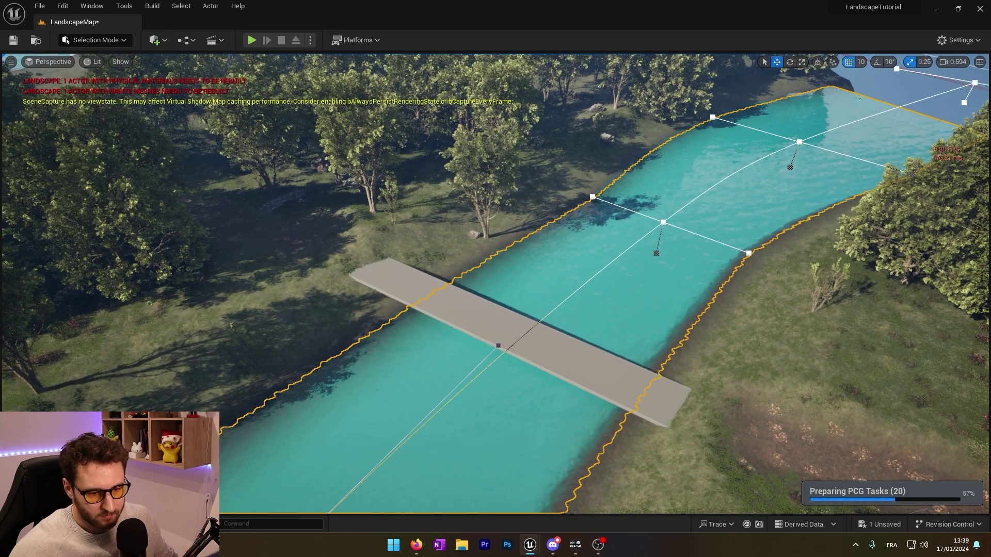
right_click_drag(708, 282, 690, 261)
left_click(662, 269)
left_click(735, 303)
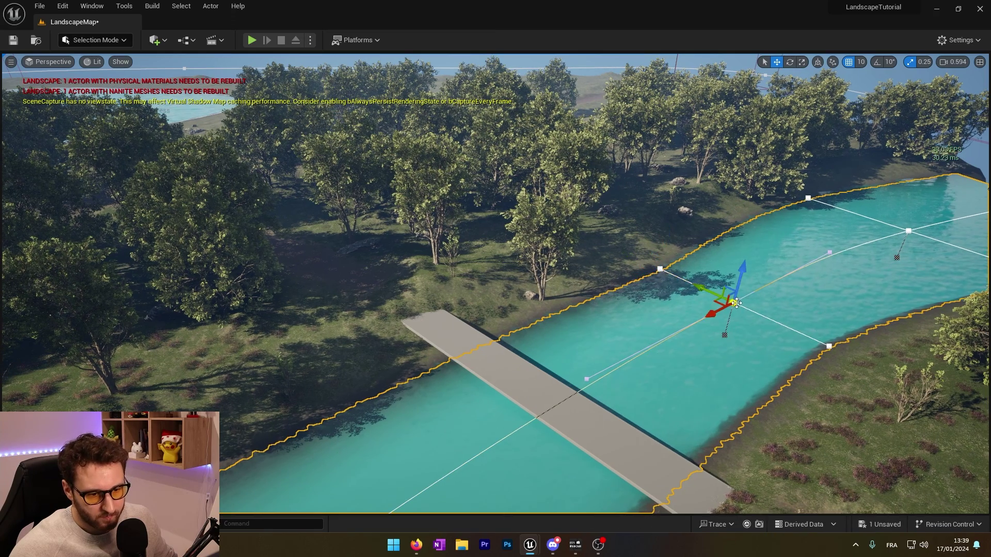
left_click_drag(705, 292, 449, 191)
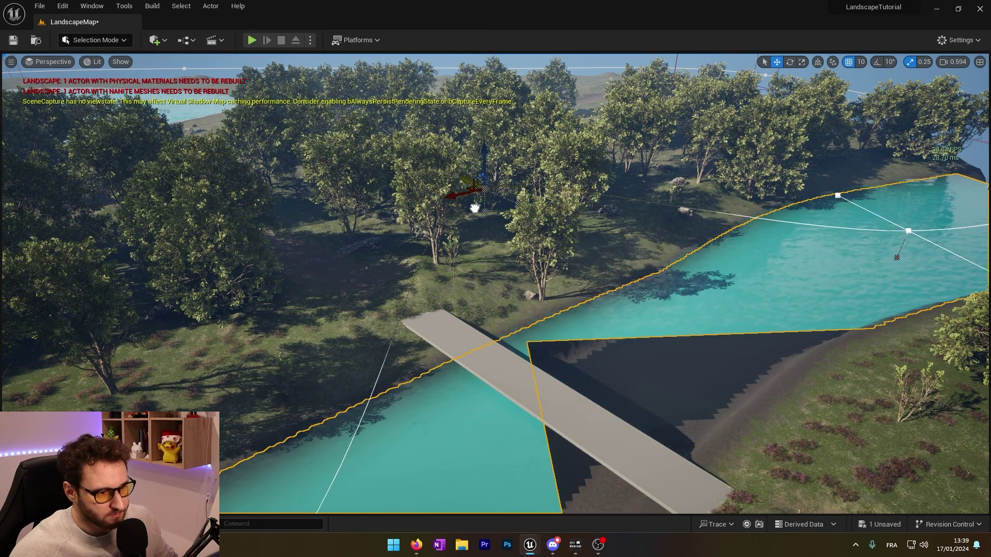
Step: Move the displaced river spline point back sideways out of the forest so the river again runs straight under the bridge
right_click_drag(677, 316, 683, 341)
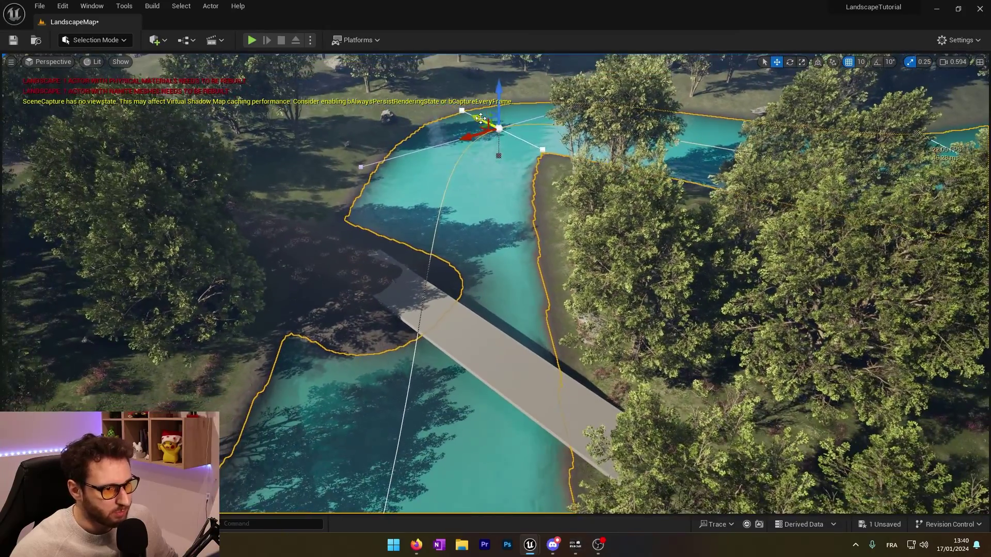
left_click_drag(475, 120, 534, 199)
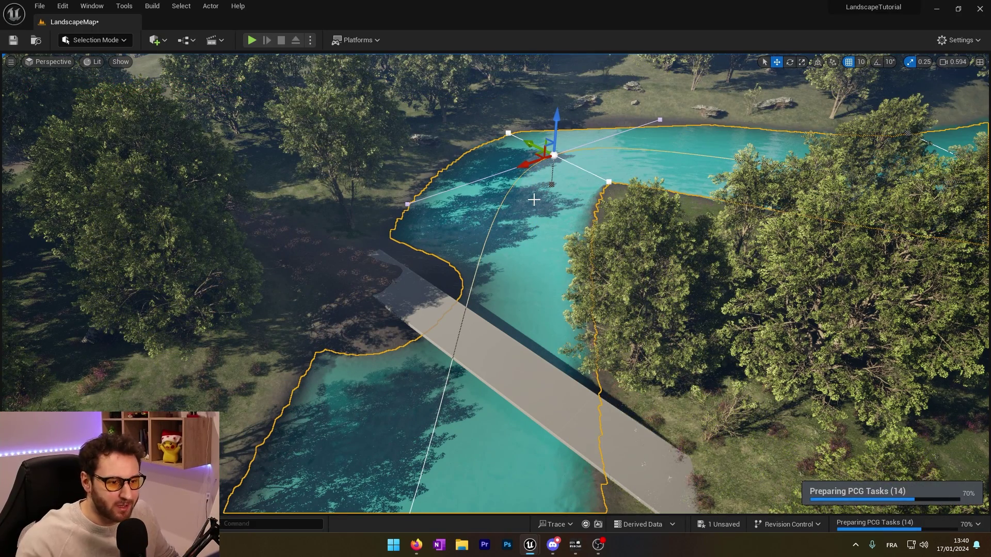
left_click_drag(530, 146, 667, 220)
right_click_drag(667, 220, 736, 261)
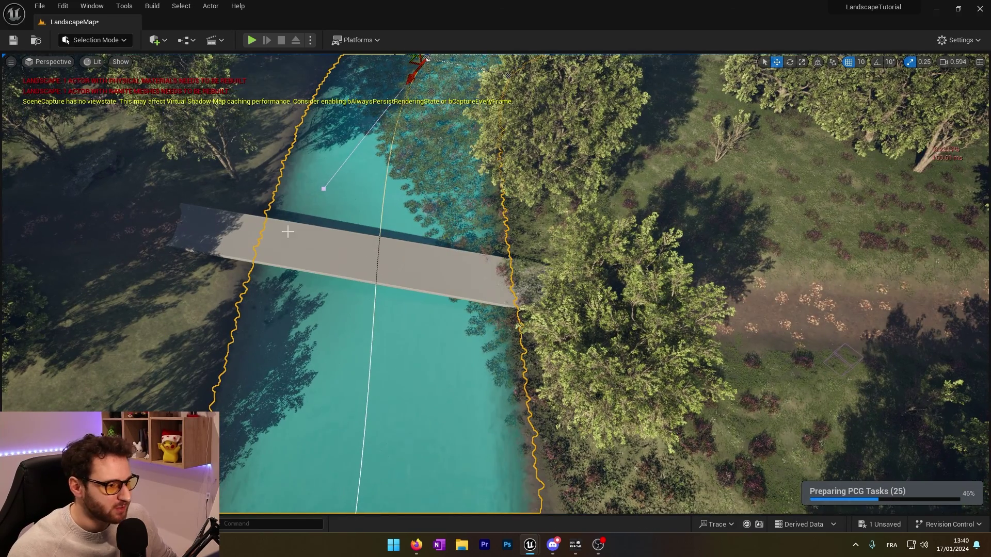
right_click_drag(352, 243, 382, 199)
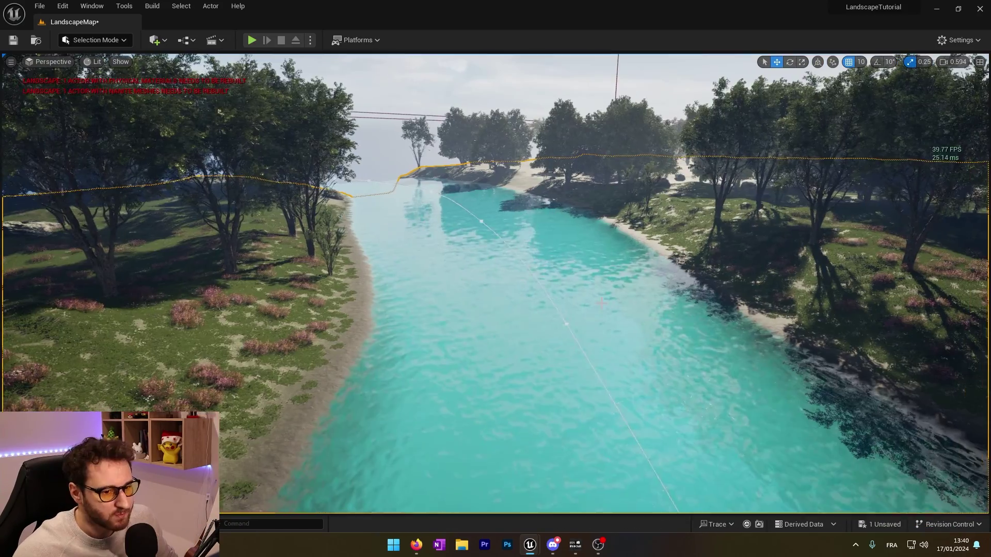